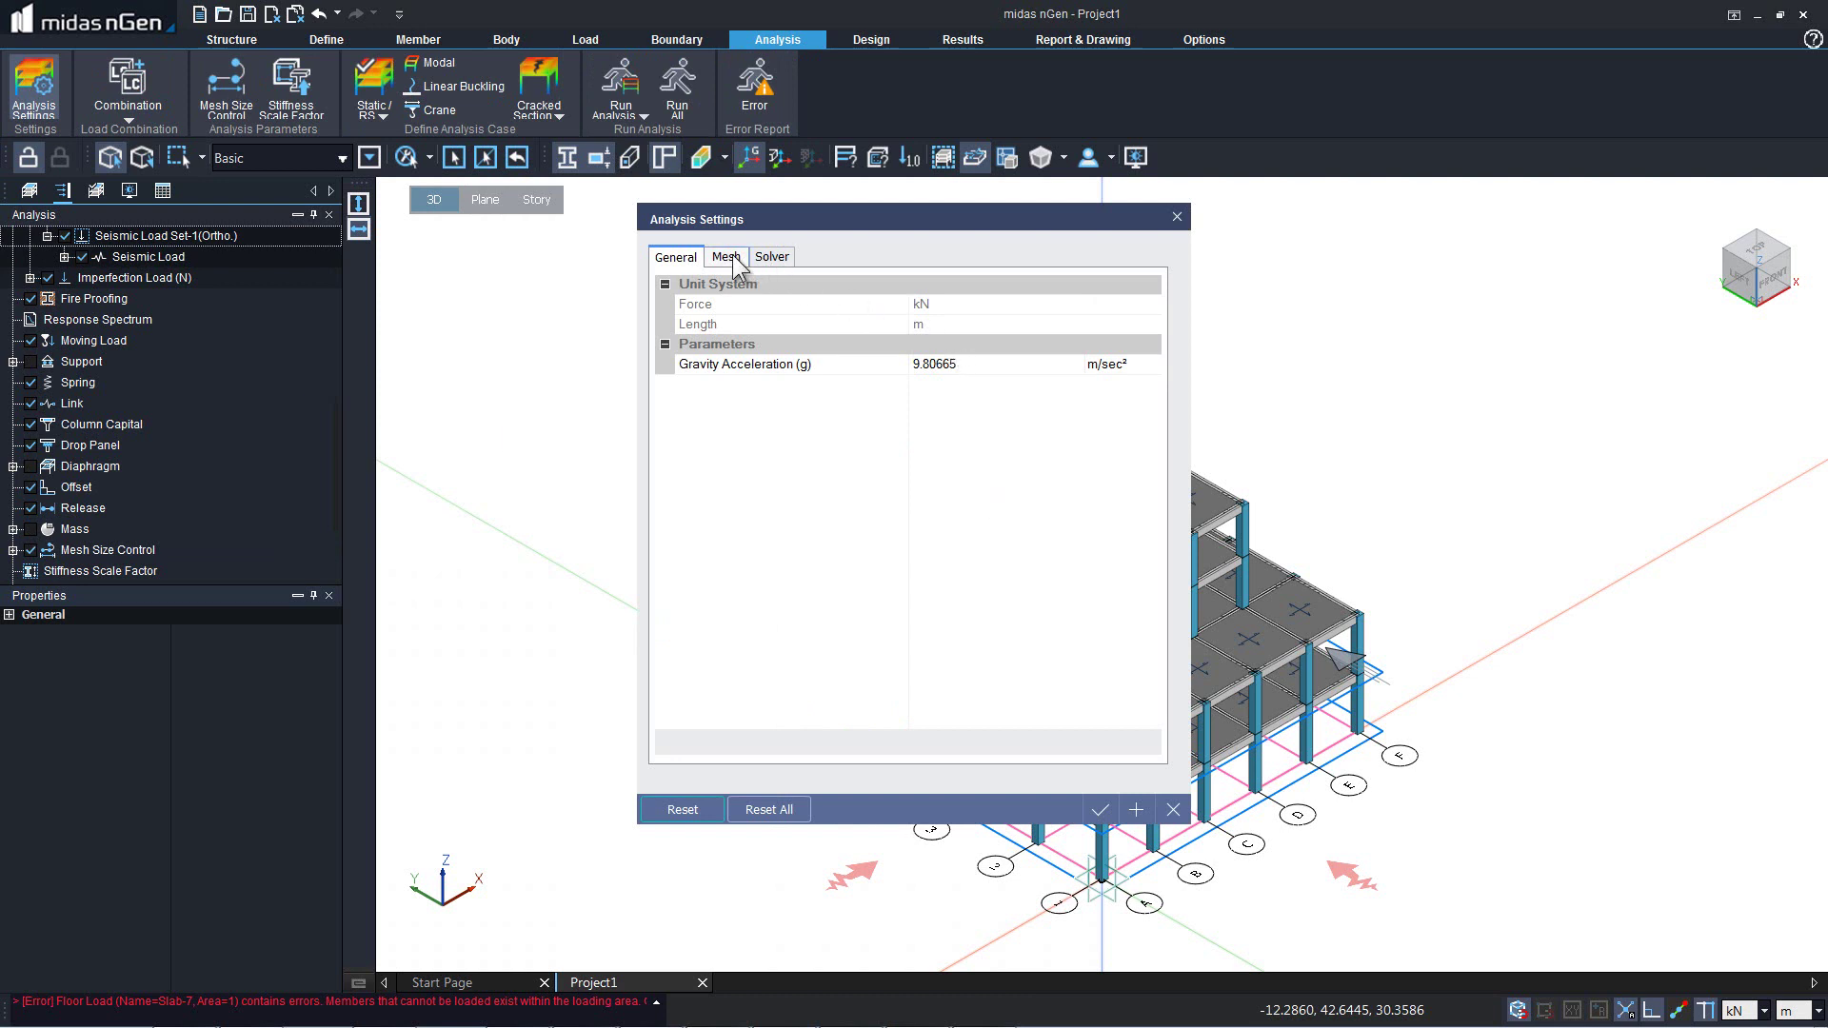
Step: Review the mesh and solver parameters in the analysis settings and accept them
{"action": "left_click", "coordinate": [734, 264]}
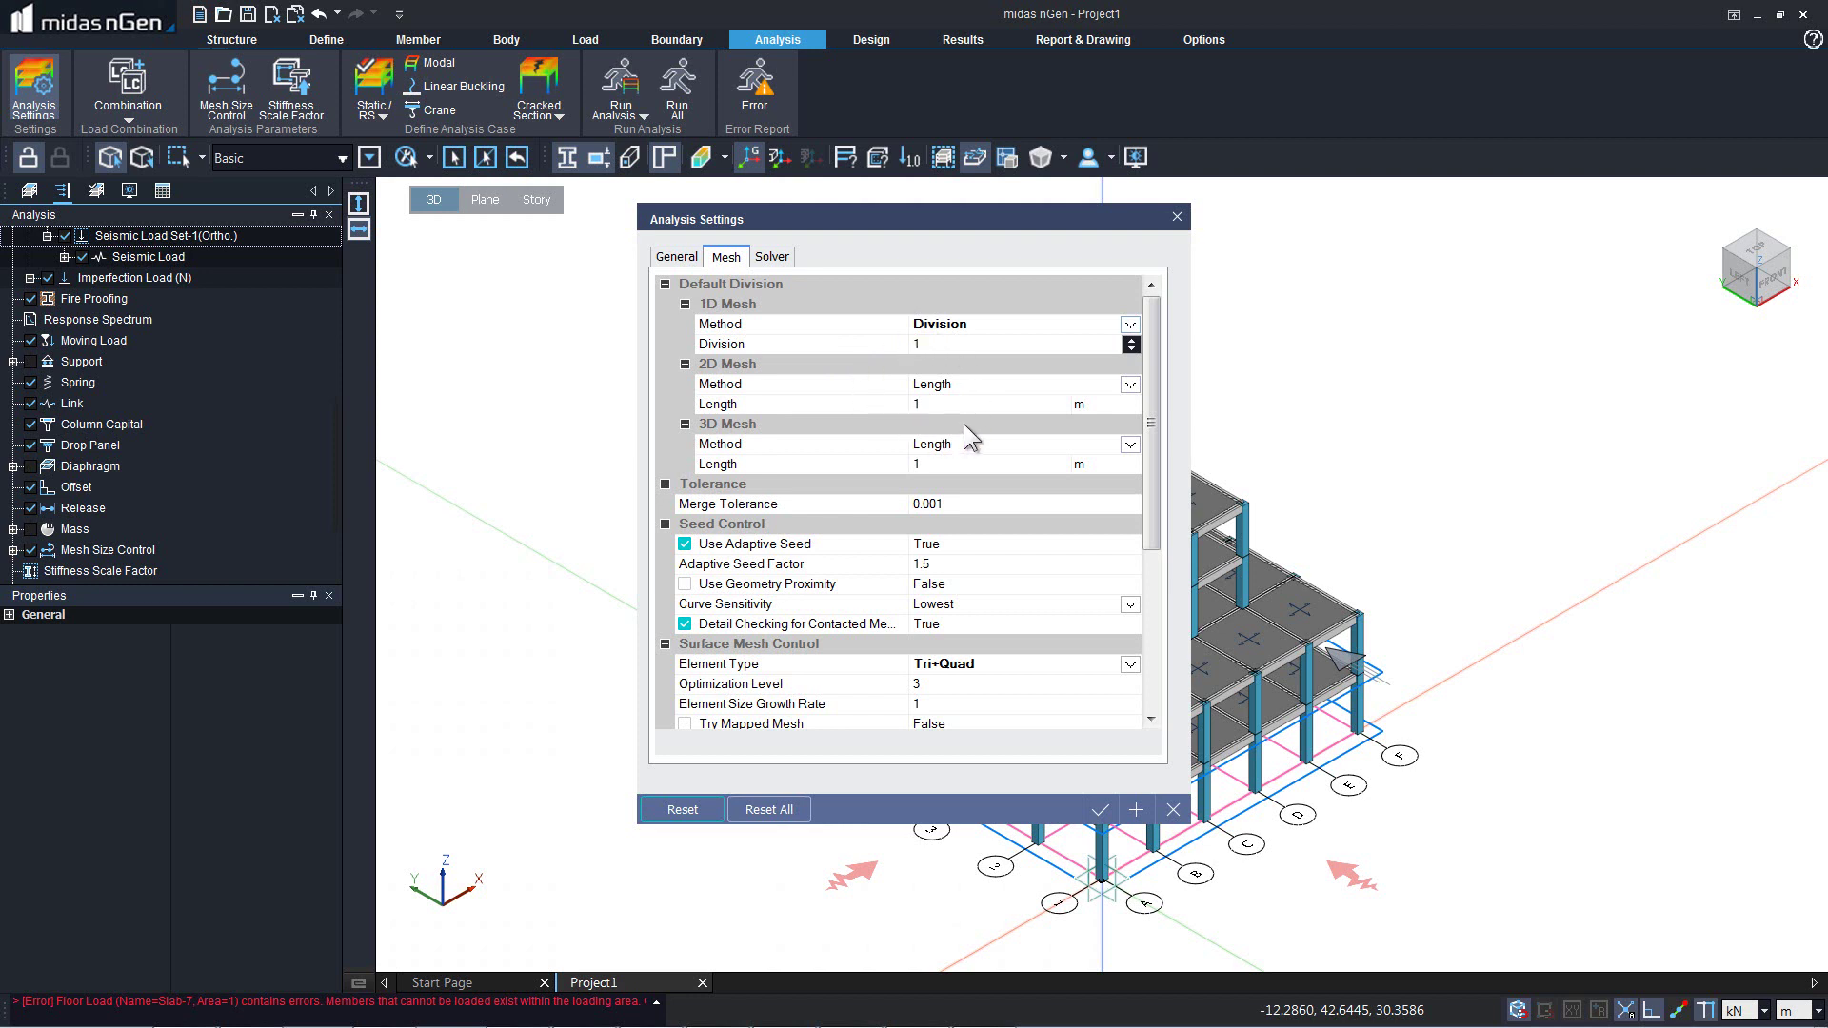
{"action": "left_click", "coordinate": [773, 267]}
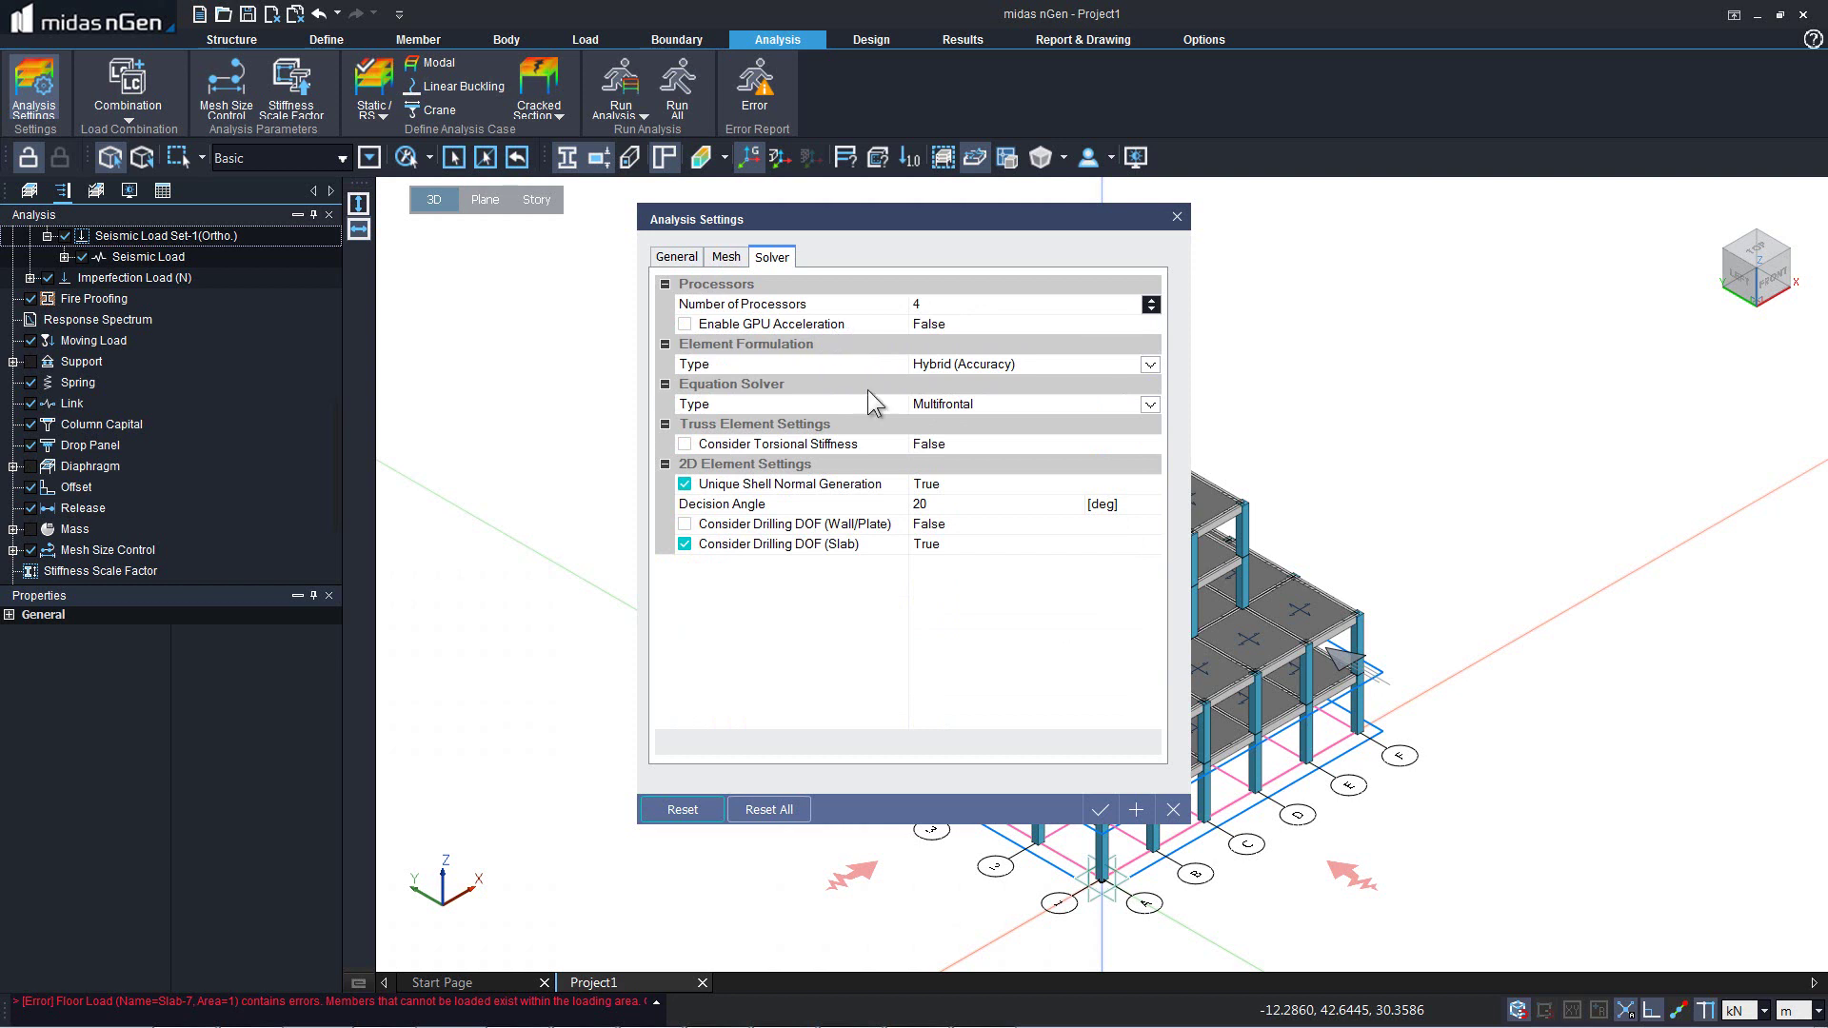
{"action": "left_click", "coordinate": [1099, 808]}
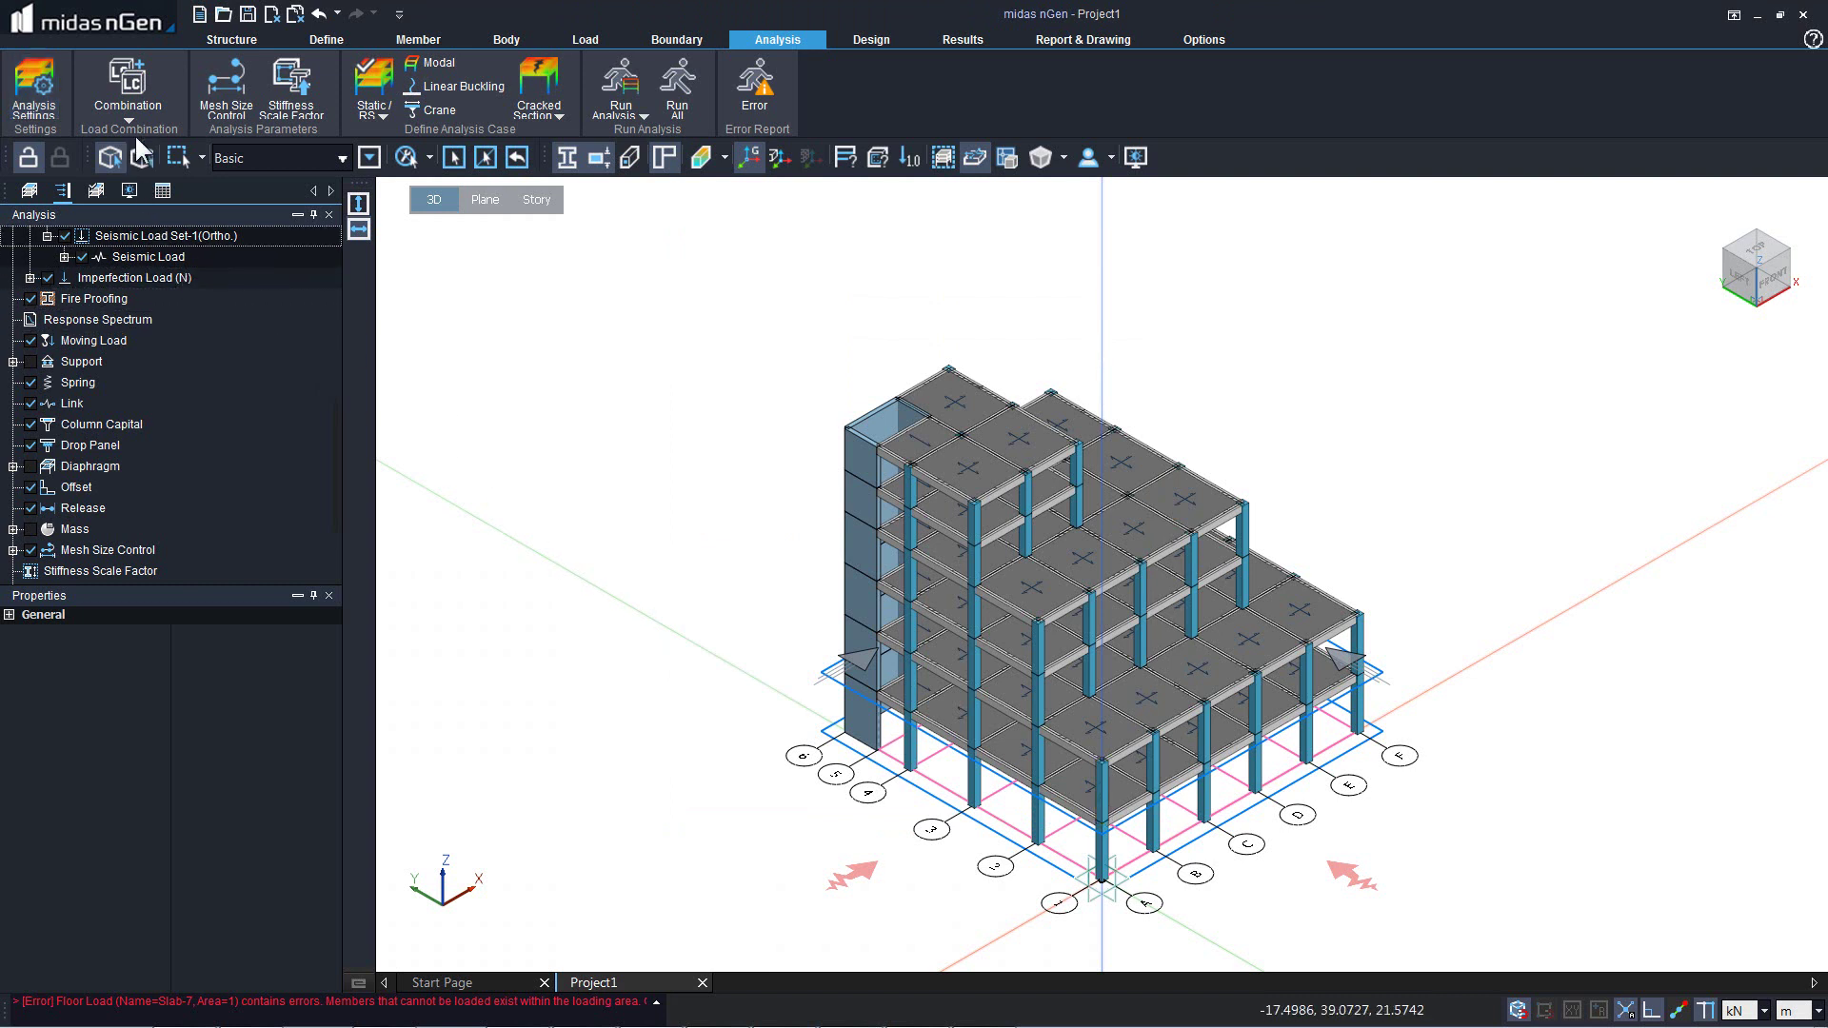
Step: Set the design code category for the load combinations to British Standards
{"action": "left_click", "coordinate": [123, 86]}
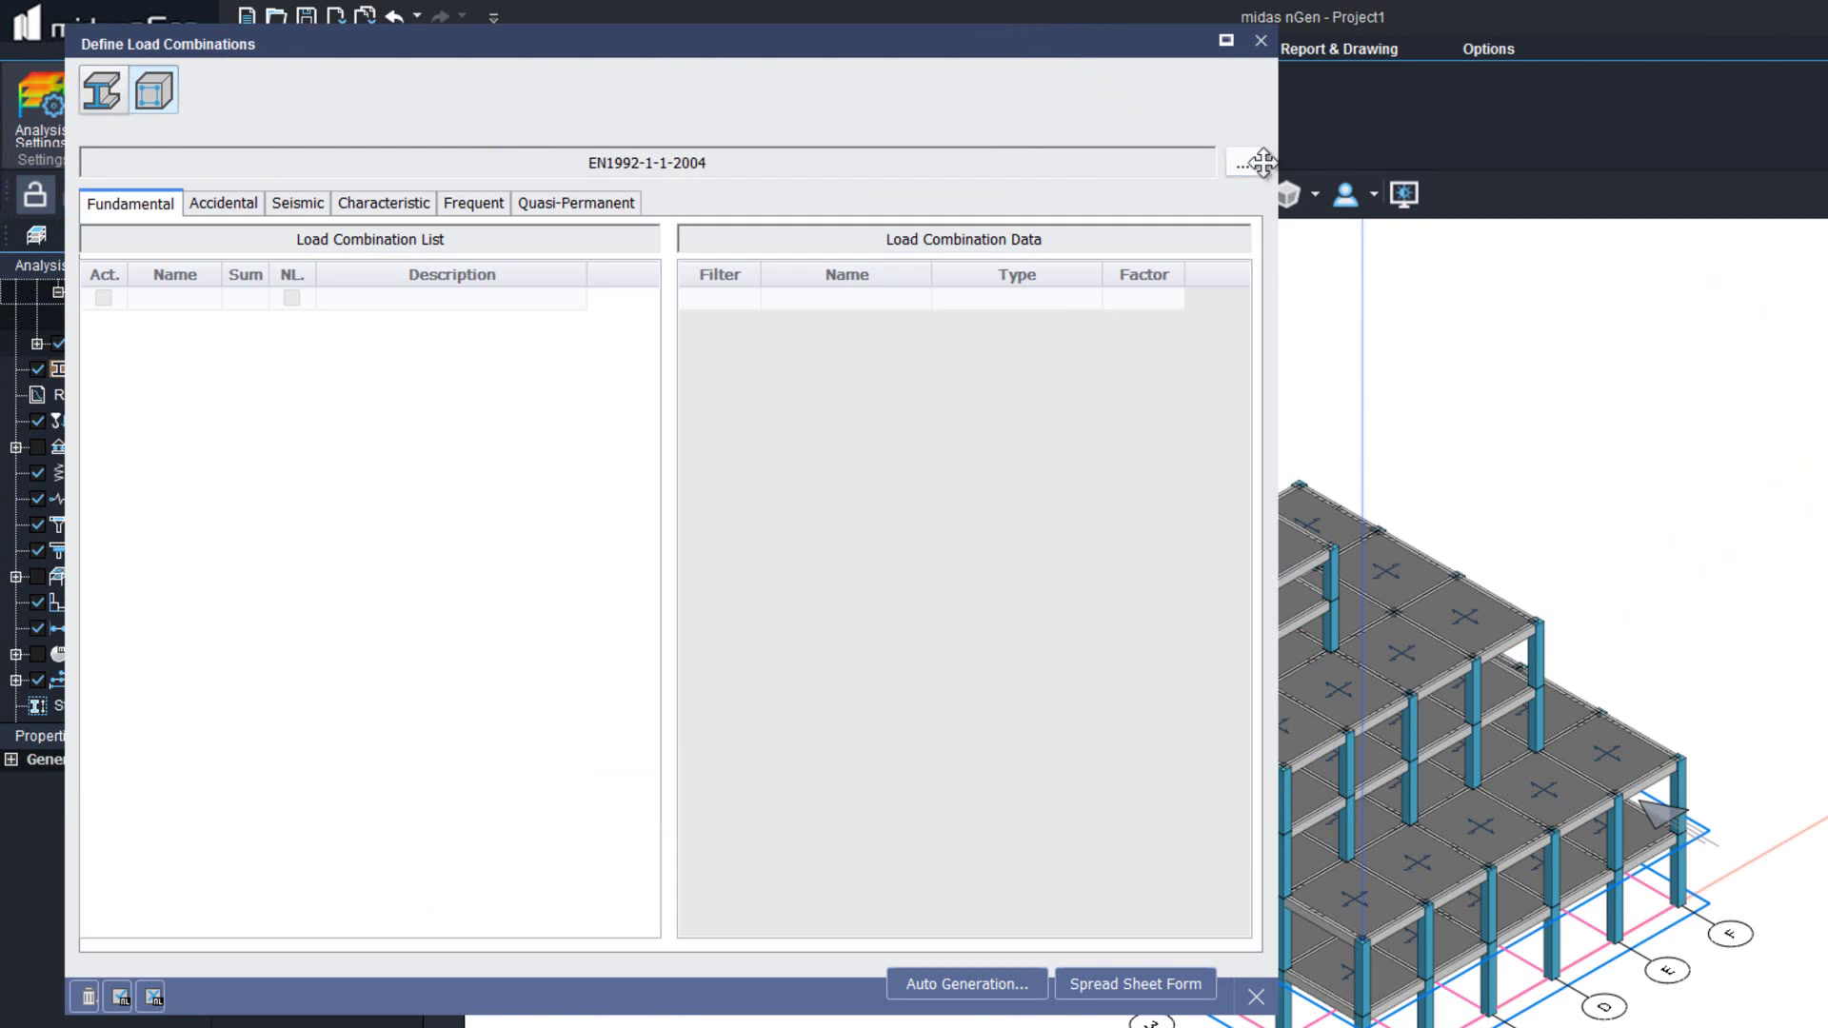
{"action": "left_click", "coordinate": [1247, 165]}
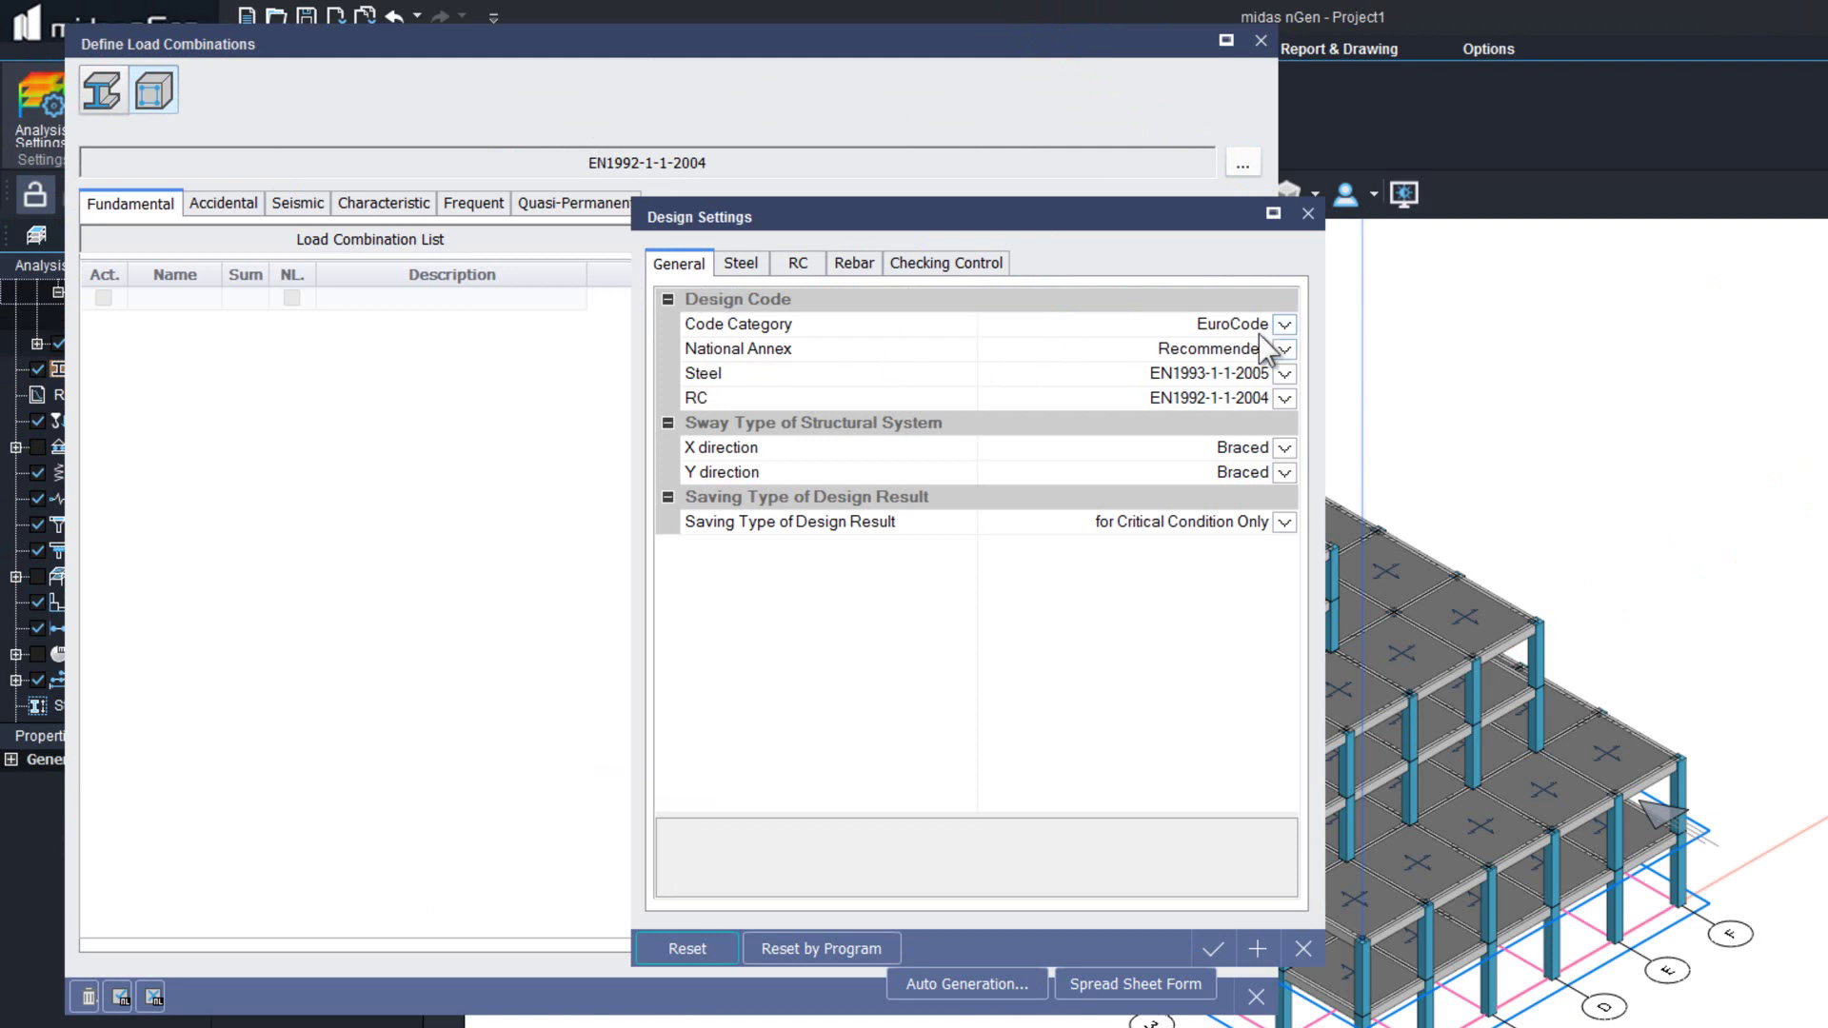
{"action": "left_click", "coordinate": [1284, 317]}
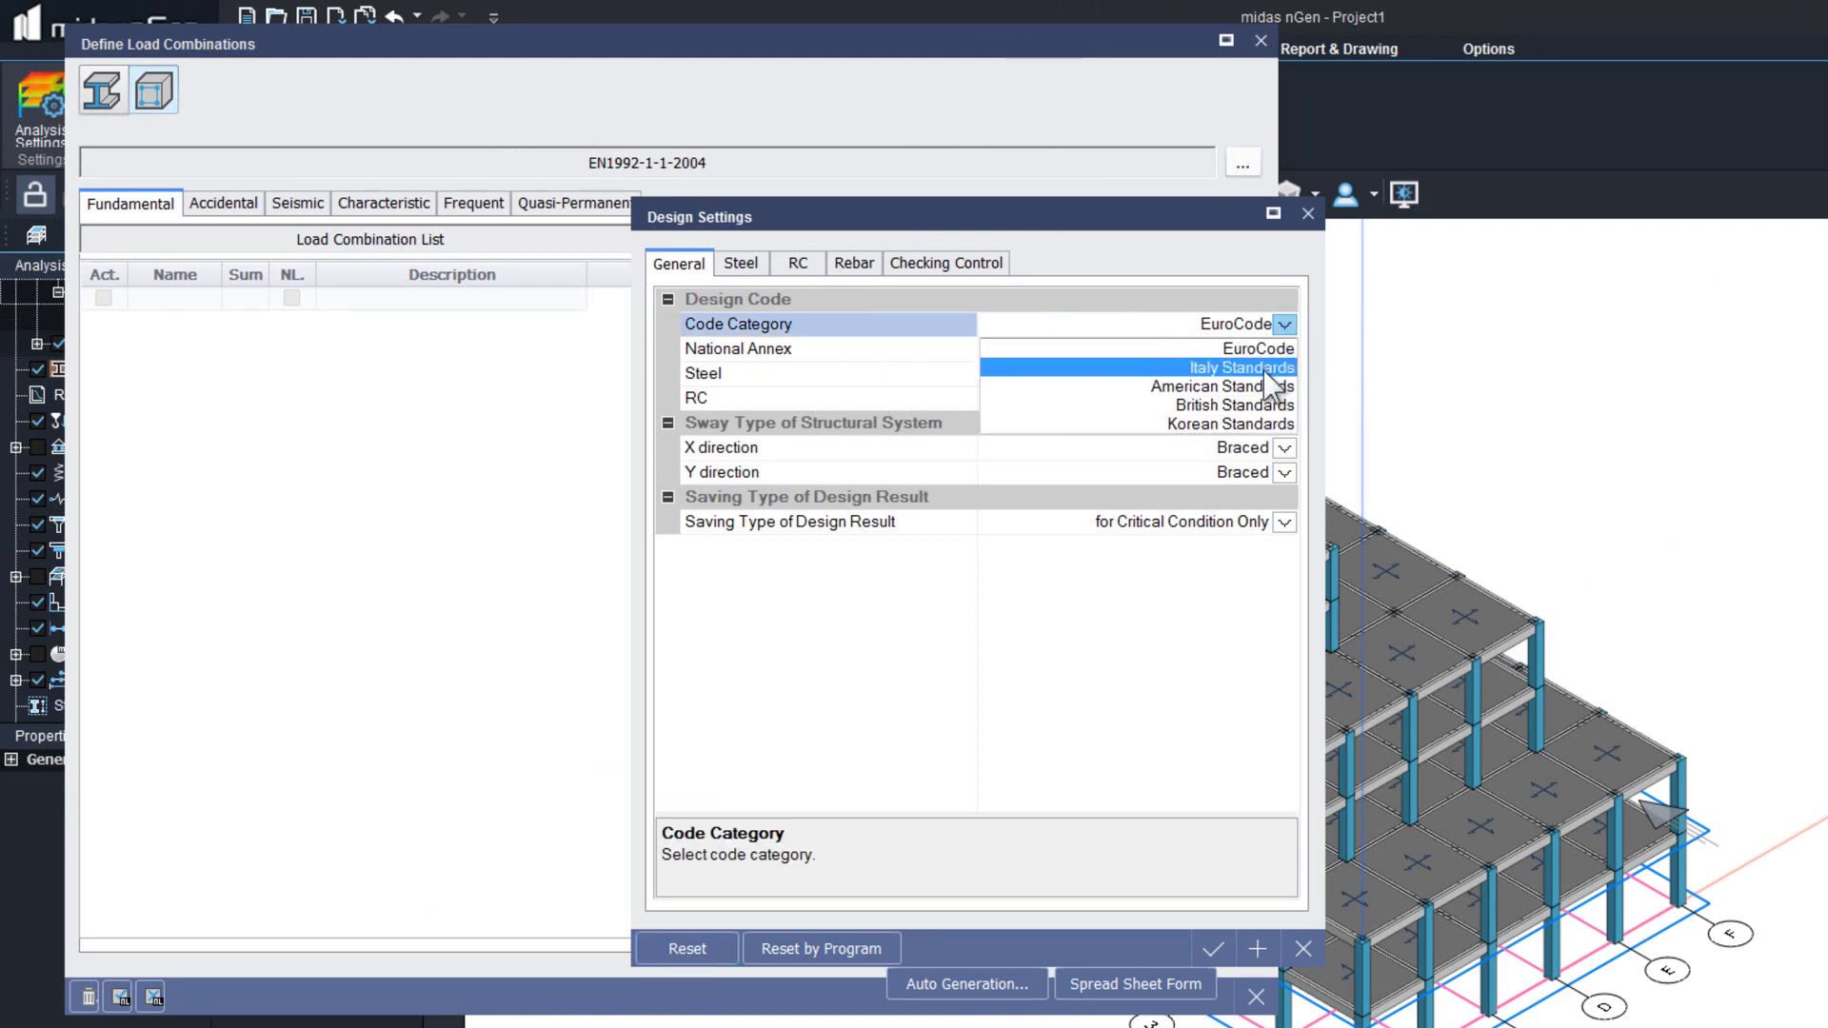
{"action": "left_click", "coordinate": [1250, 407]}
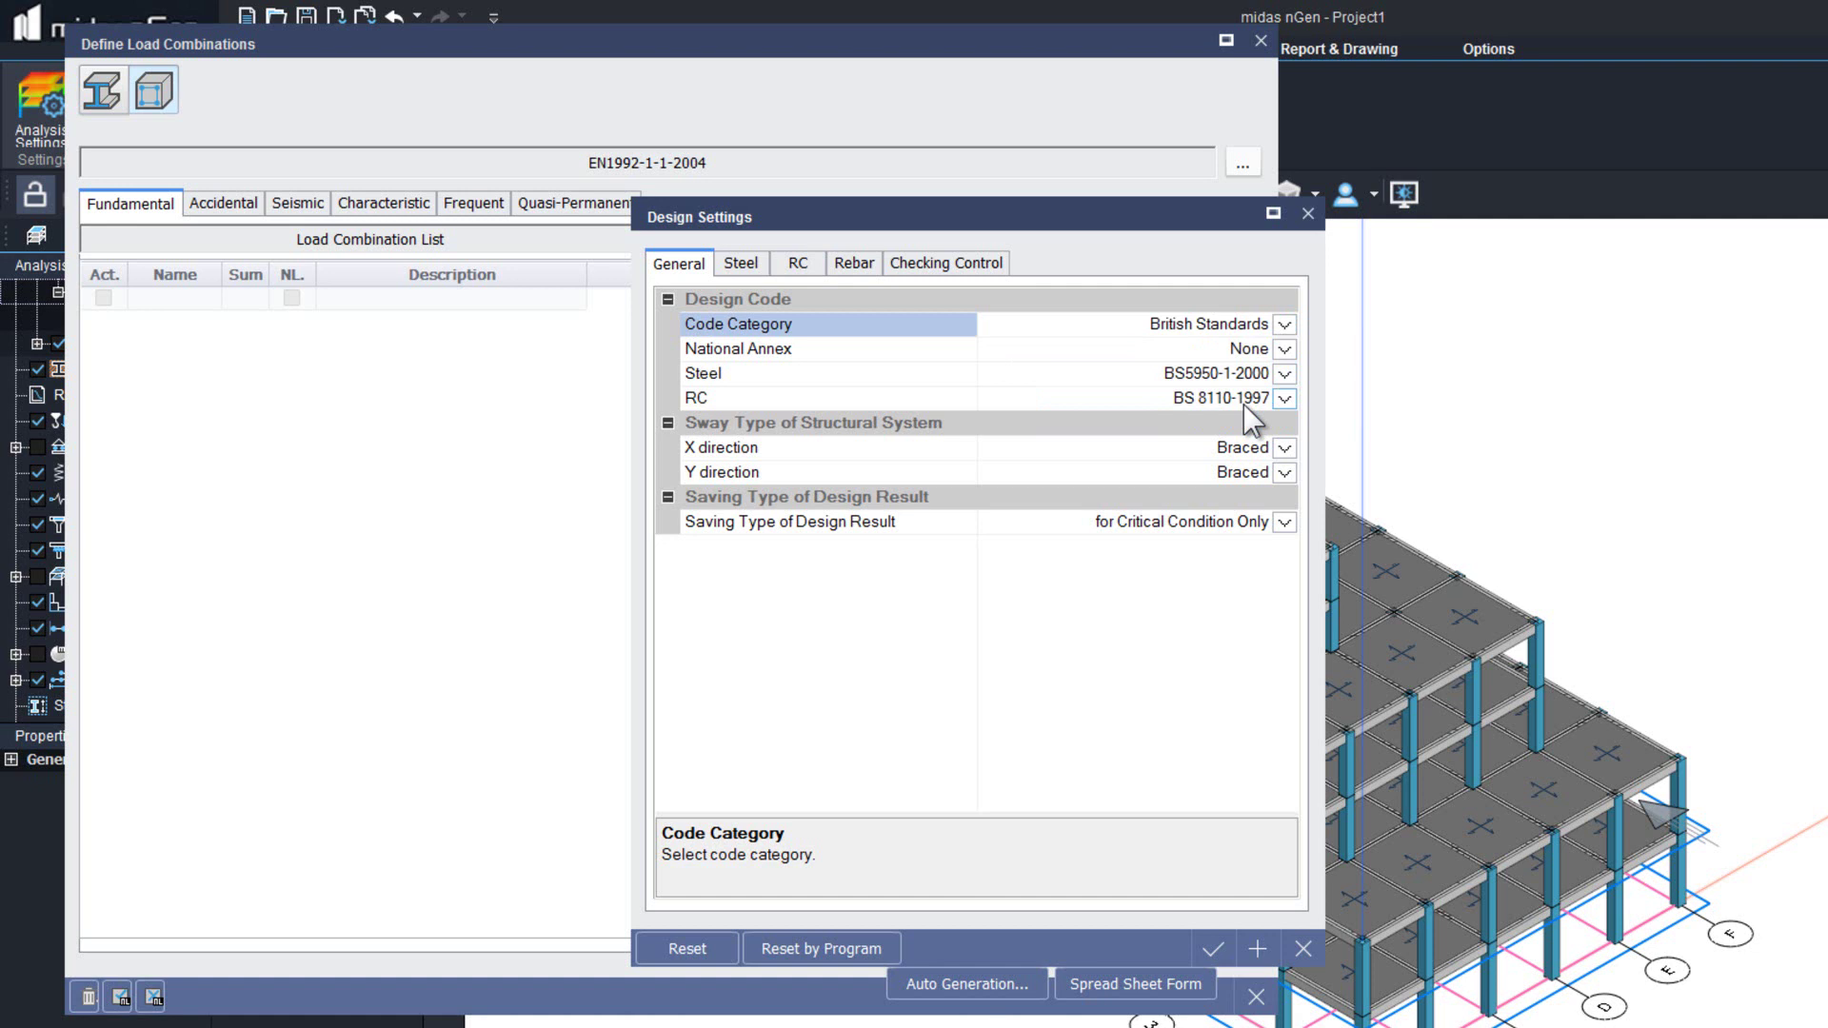
{"action": "left_click", "coordinate": [1195, 951]}
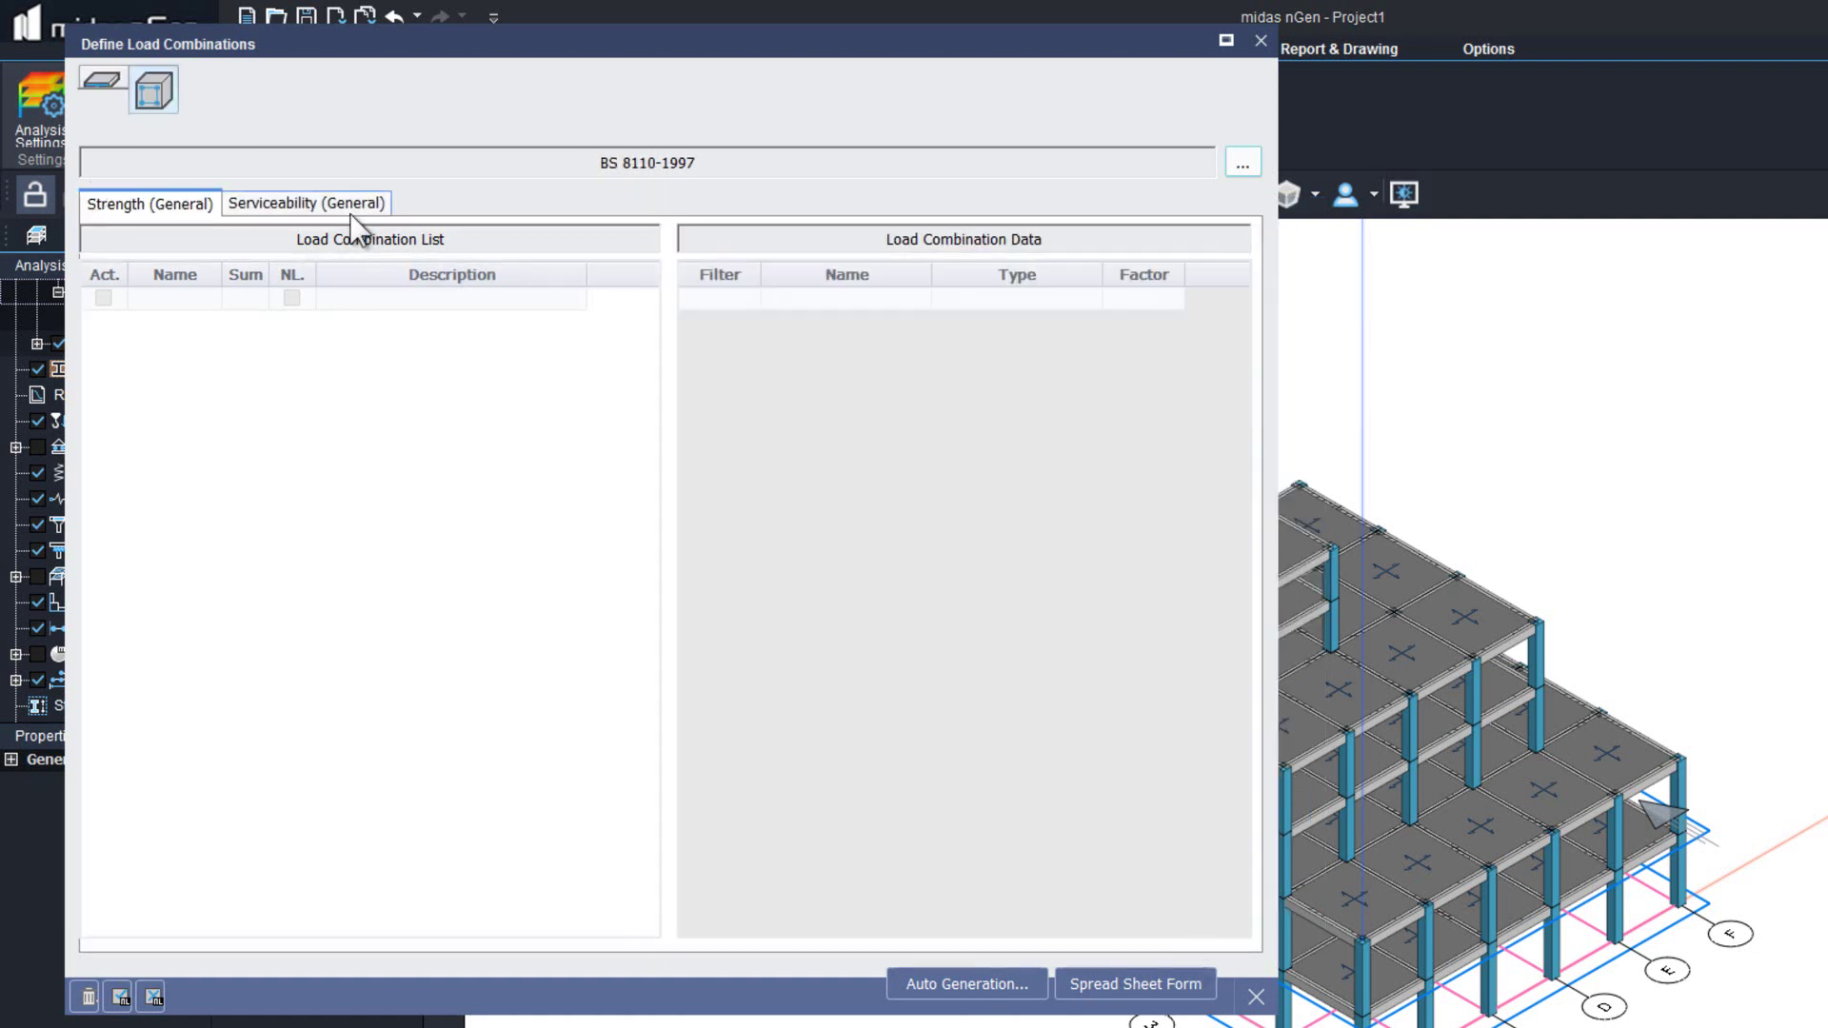
Step: Auto-generate the load combinations from the BS8110 1997 template with the envelope included
{"action": "left_click", "coordinate": [962, 986]}
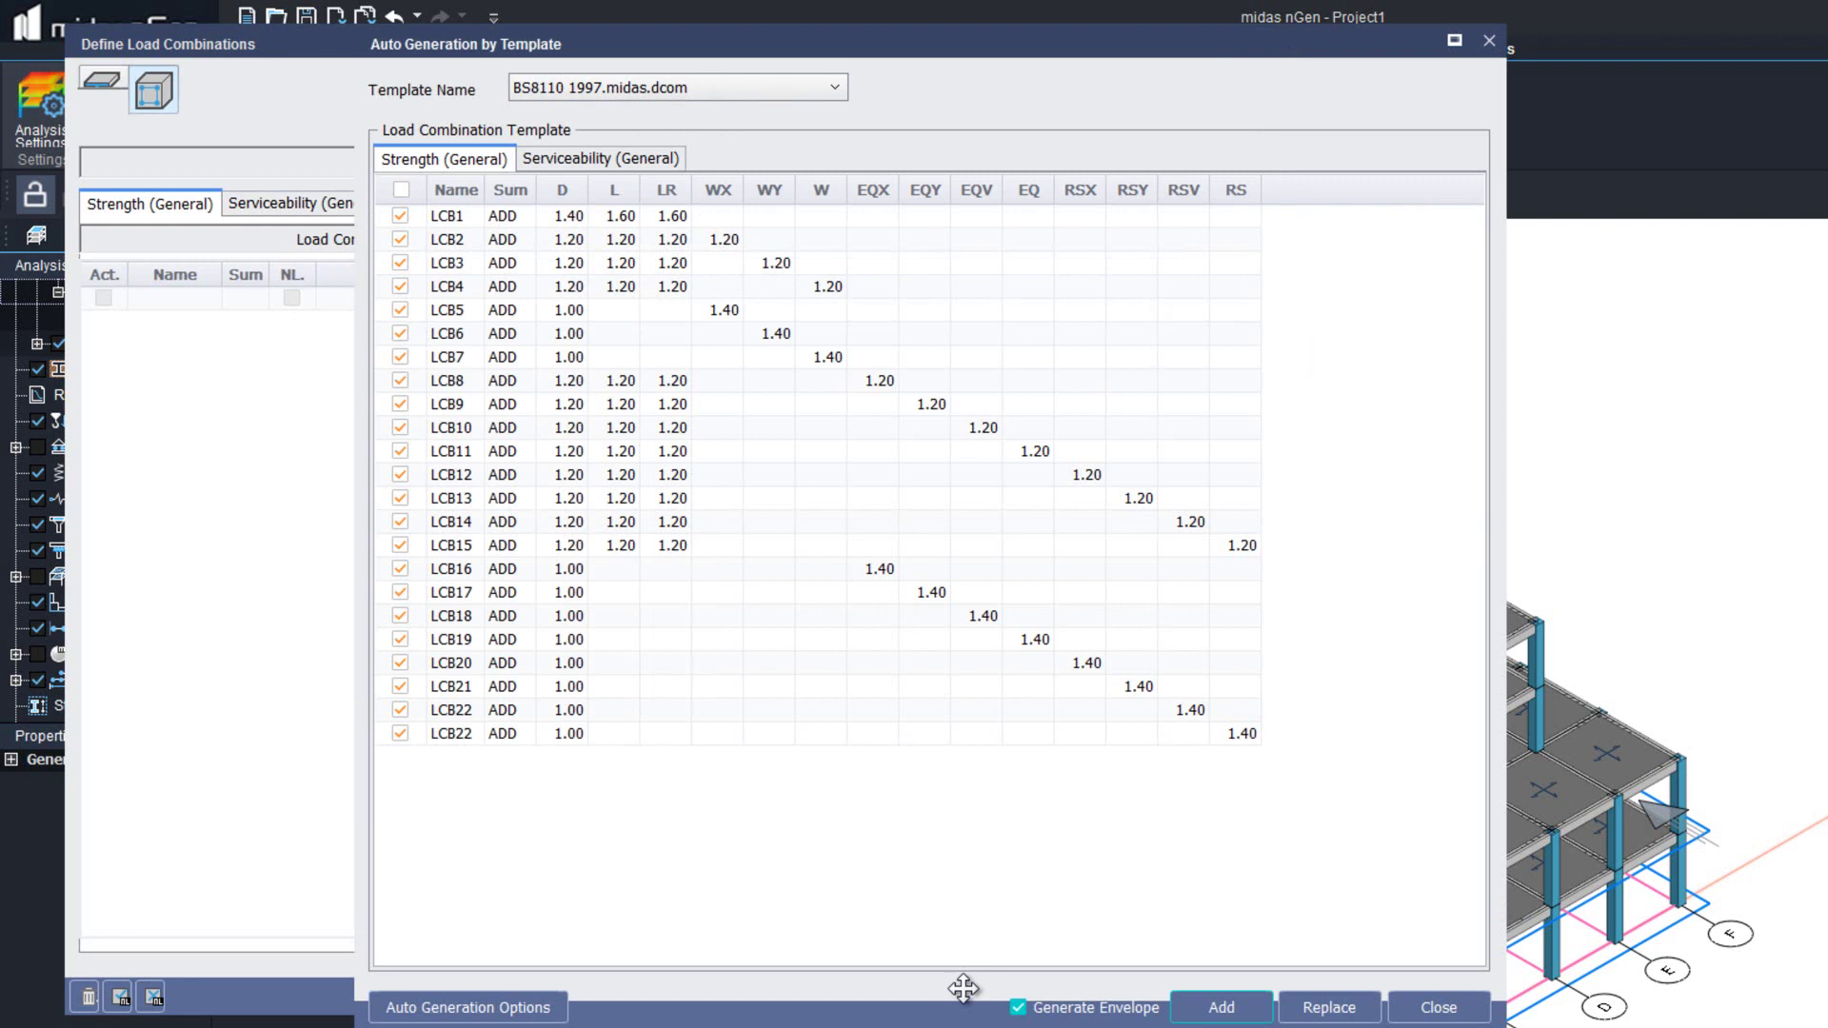
{"action": "left_click", "coordinate": [1196, 1012]}
{"action": "left_click", "coordinate": [1255, 1005]}
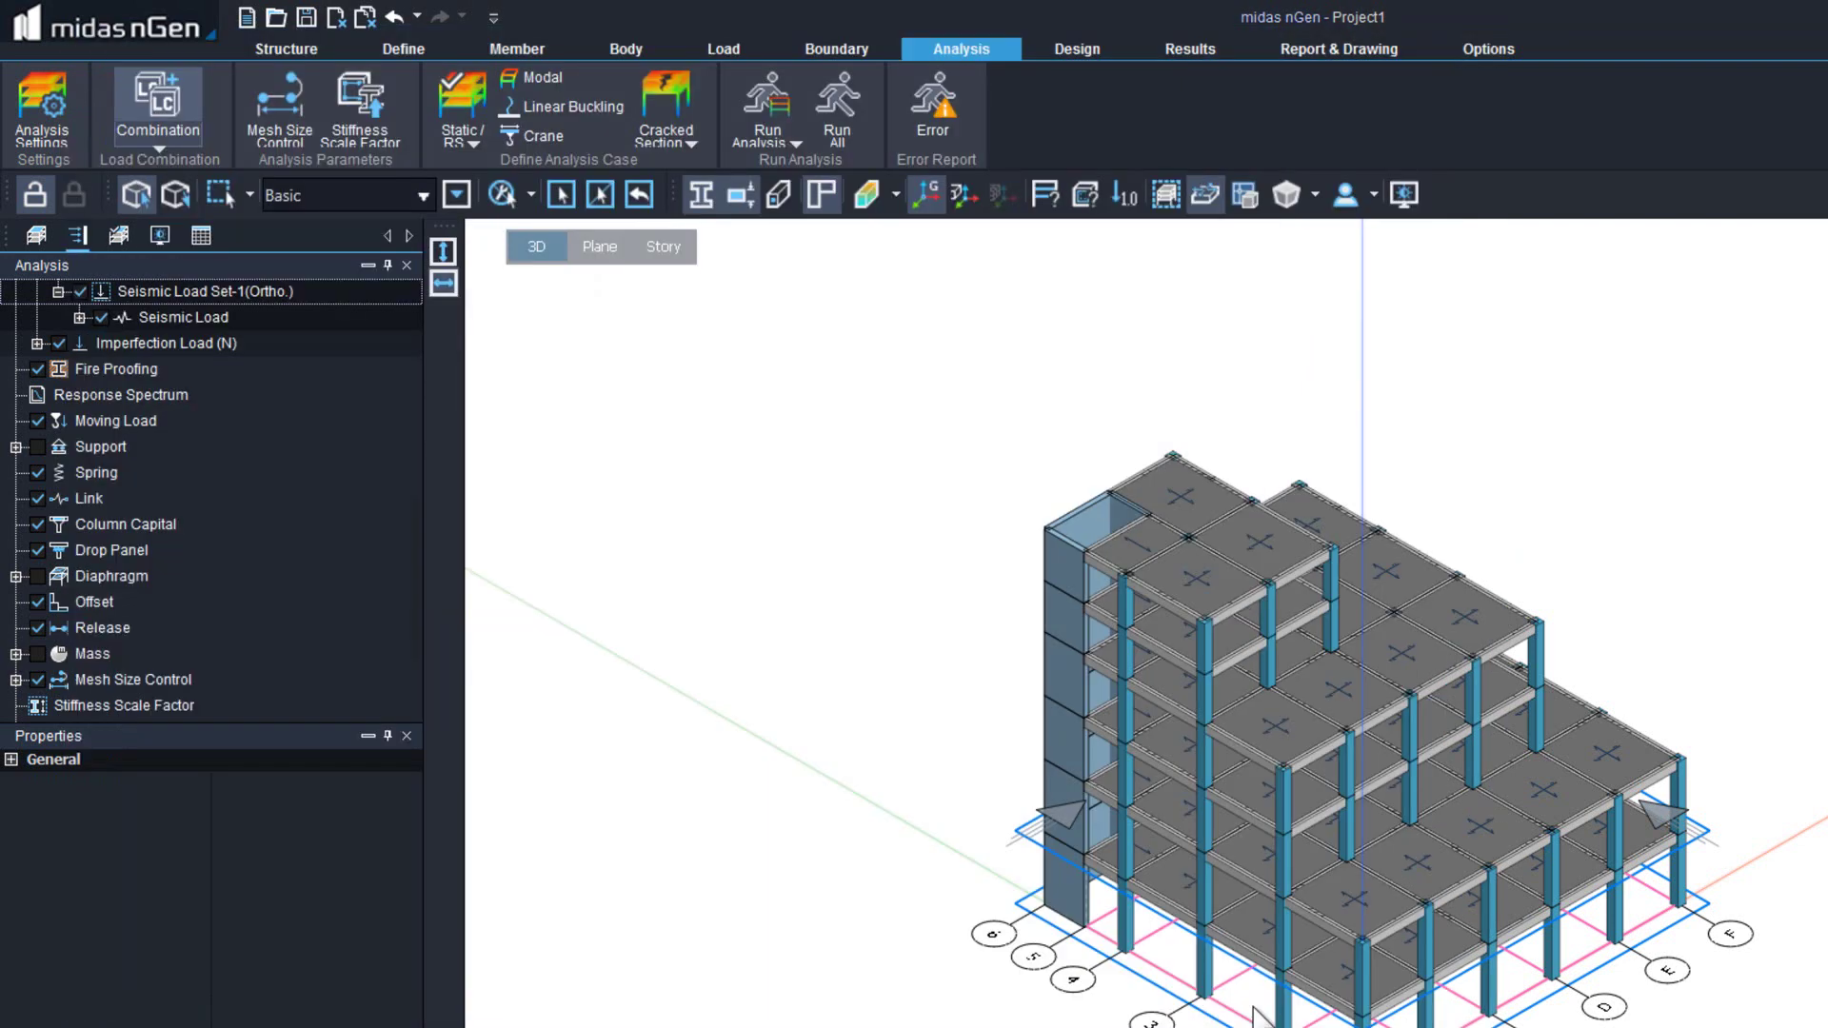
Step: Create the static analysis case Analysis for Design-1 for the superstructure and exclude the Imperfection Load (N) sets from it
{"action": "left_click", "coordinate": [457, 88]}
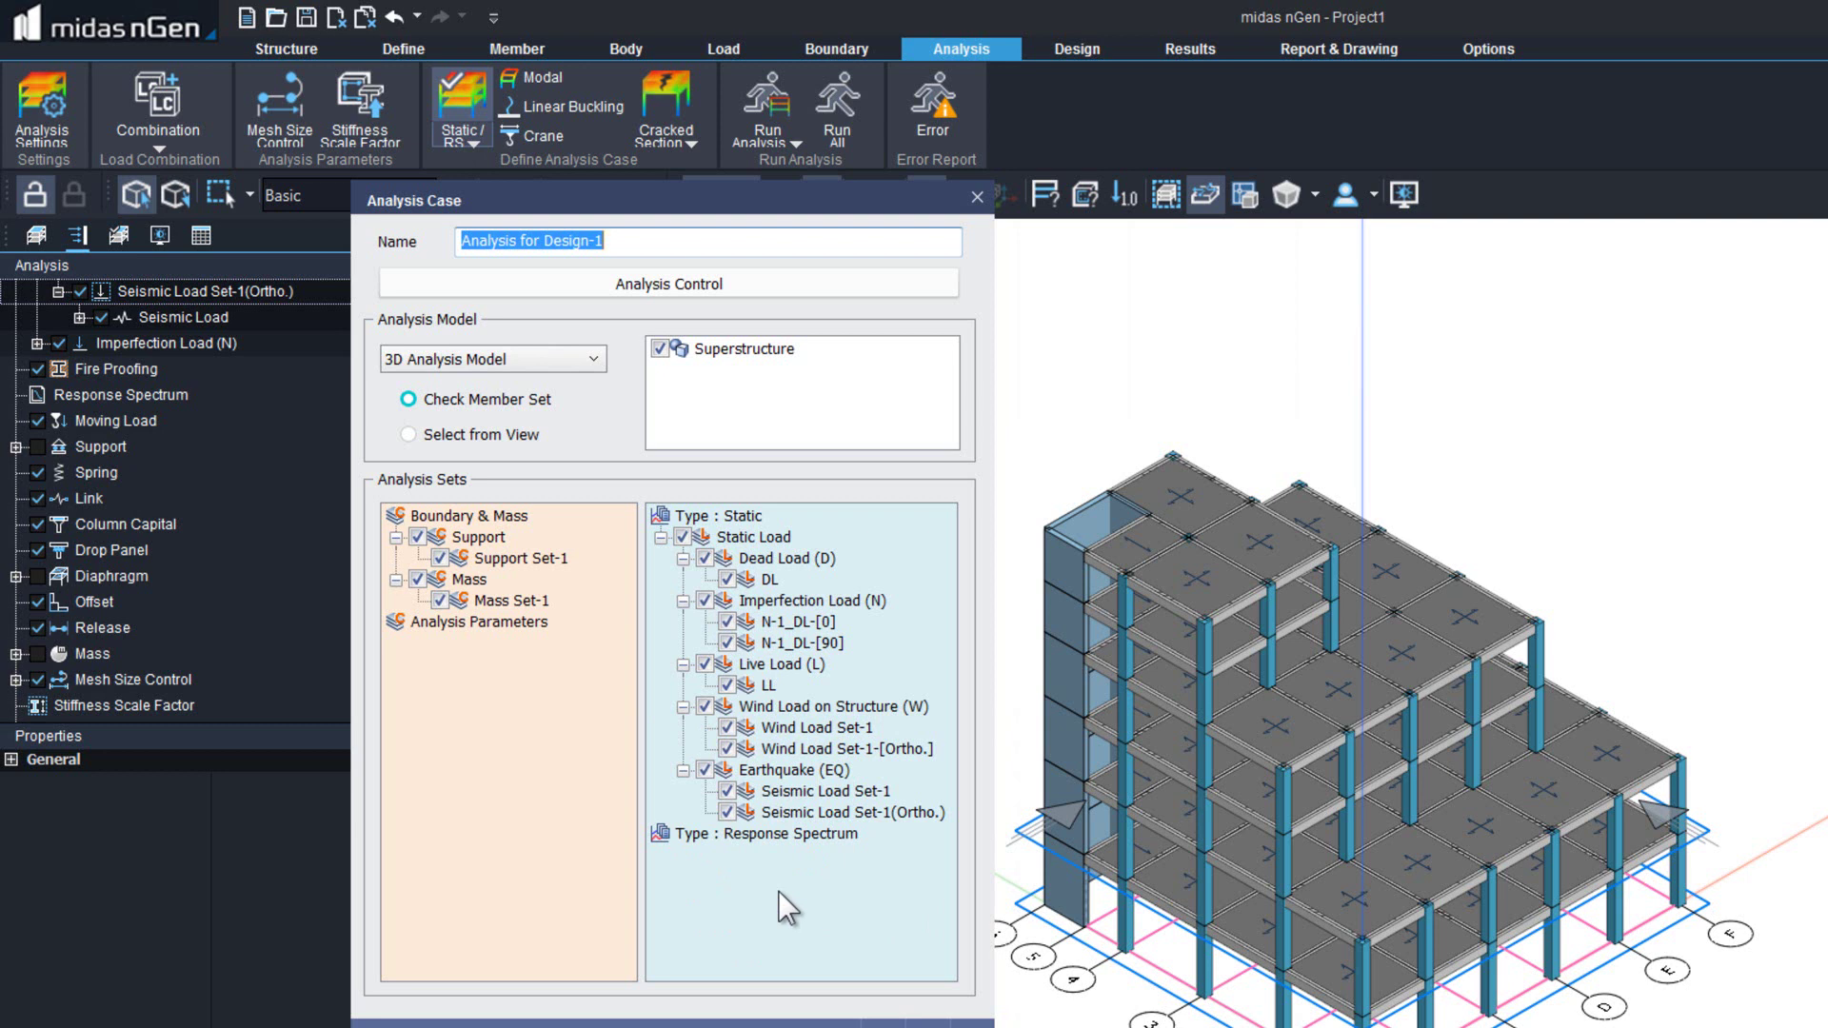
{"action": "left_click", "coordinate": [882, 1024]}
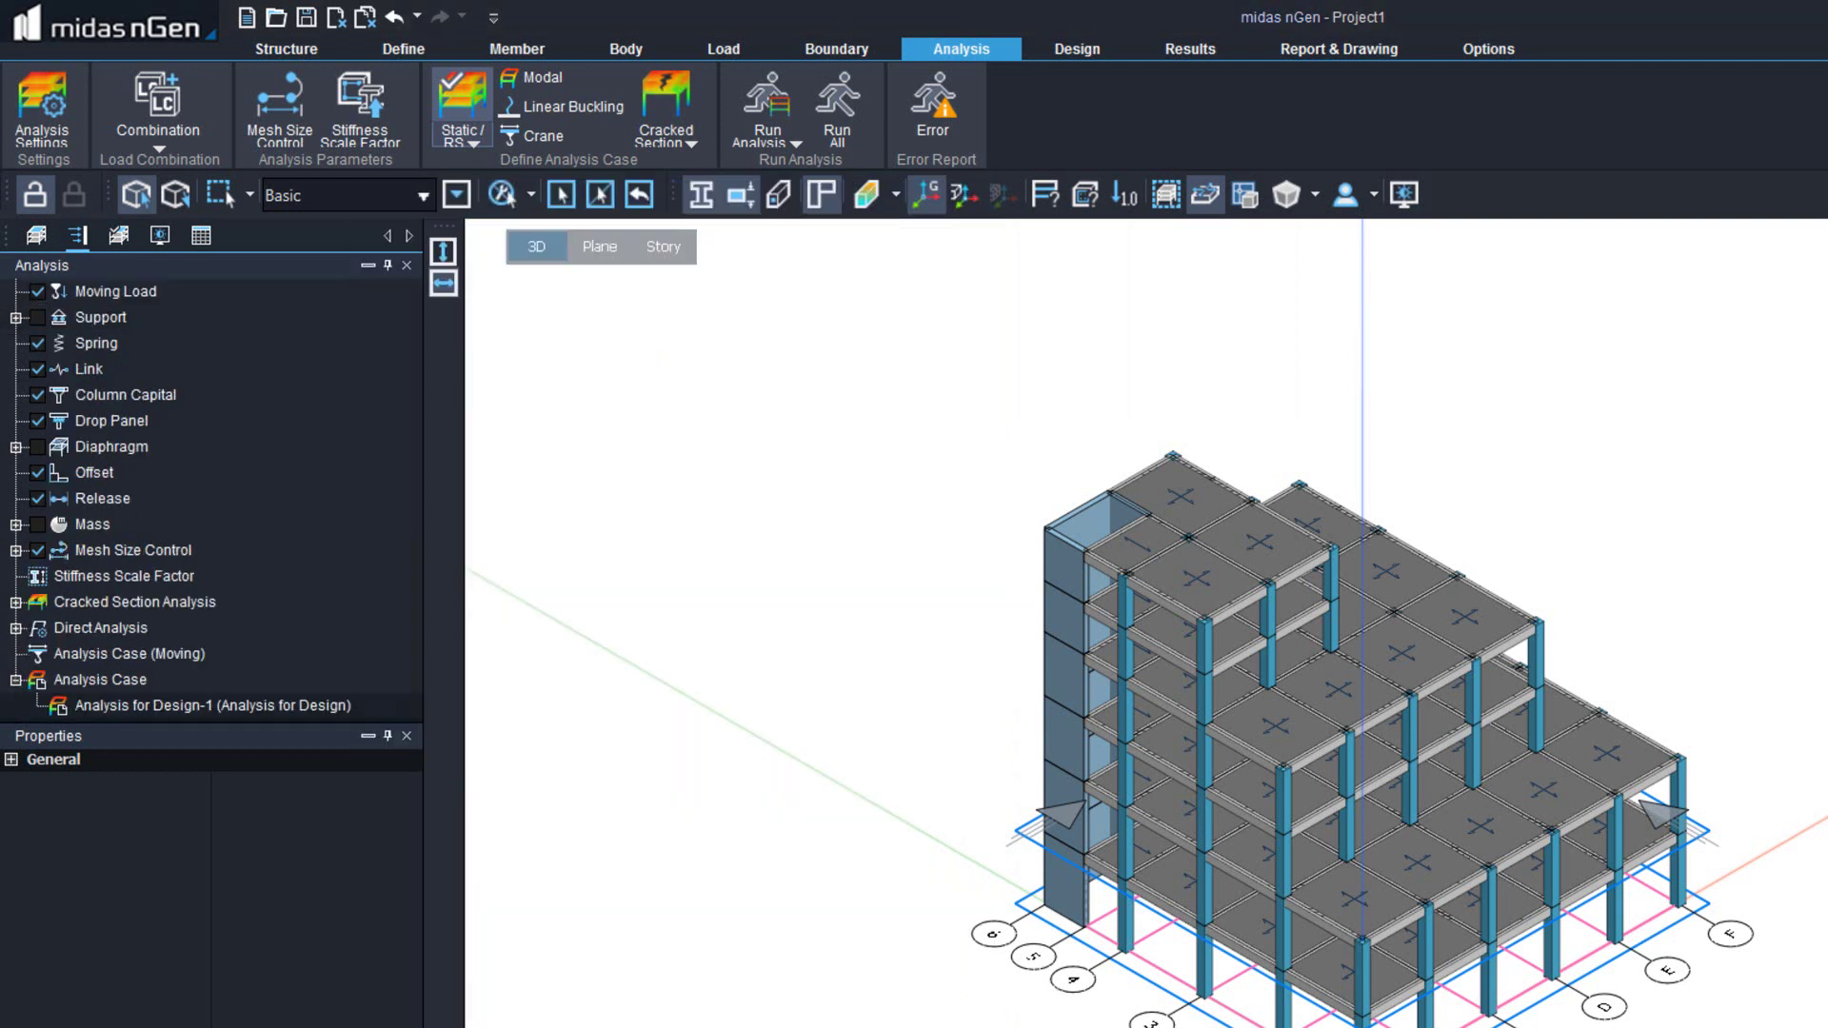
{"action": "left_click", "coordinate": [255, 704]}
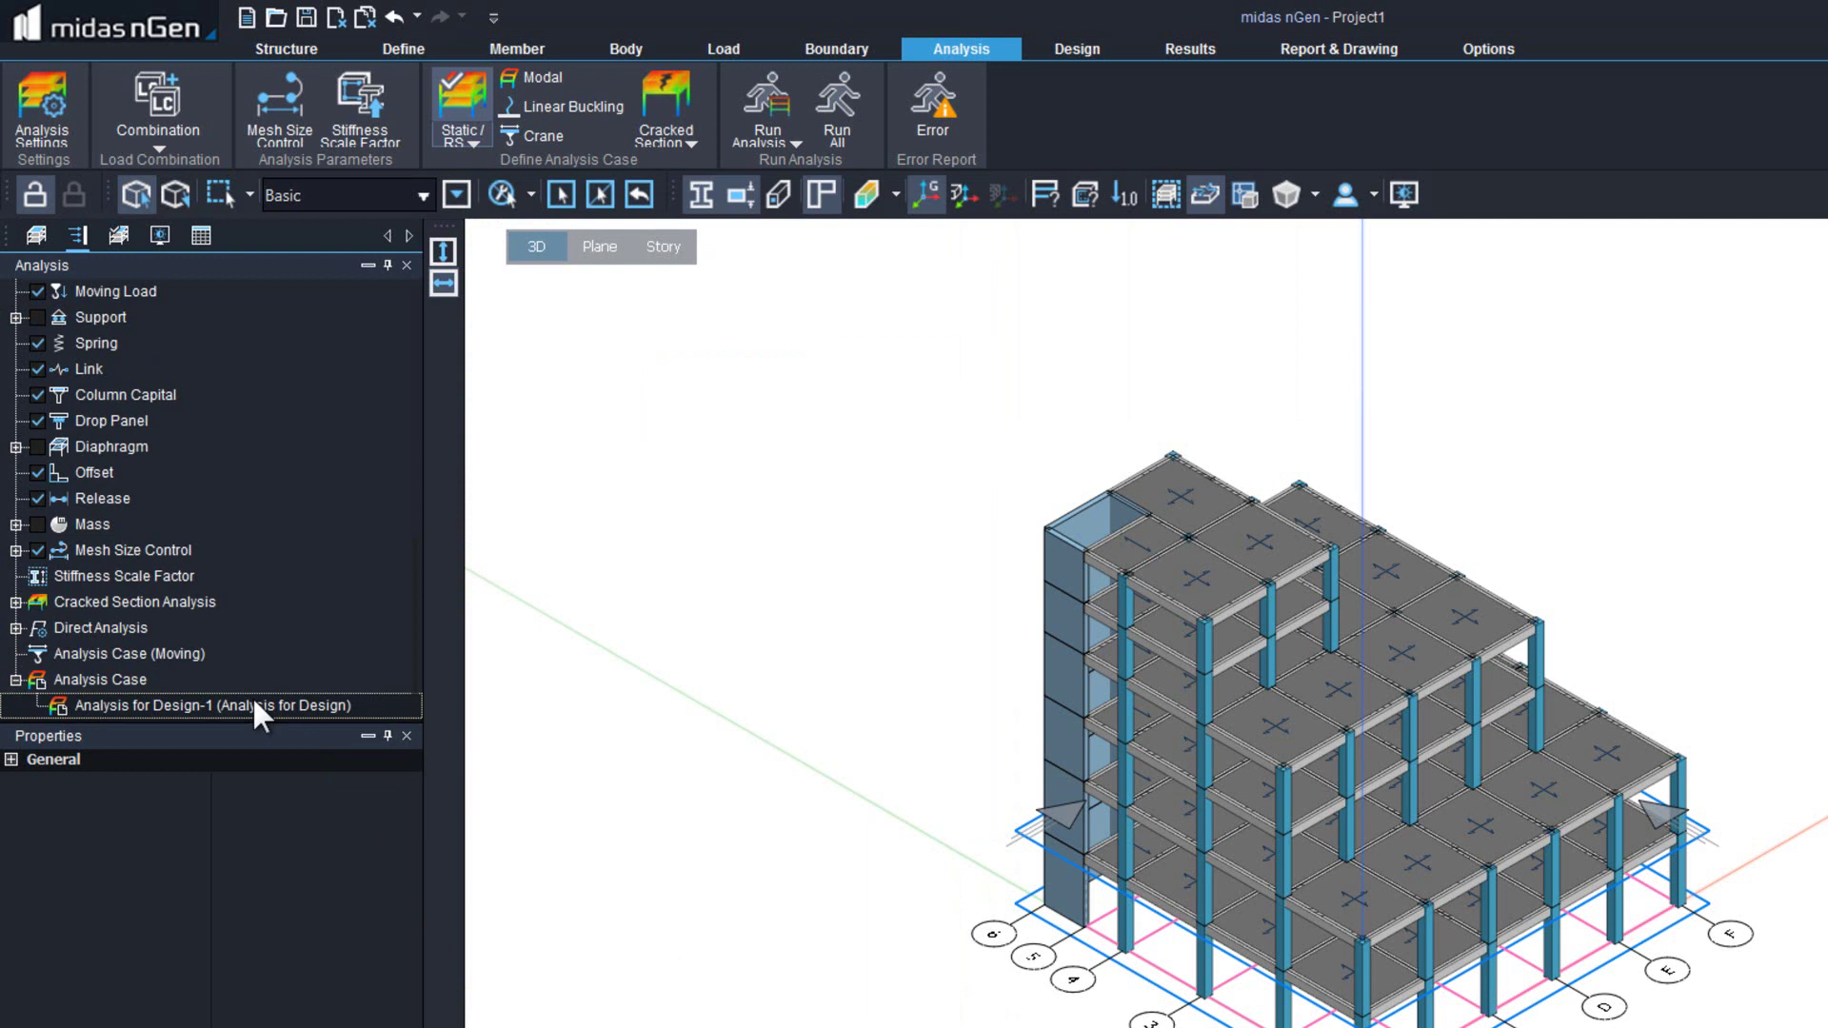
{"action": "right_click", "coordinate": [82, 694]}
{"action": "left_click", "coordinate": [147, 752]}
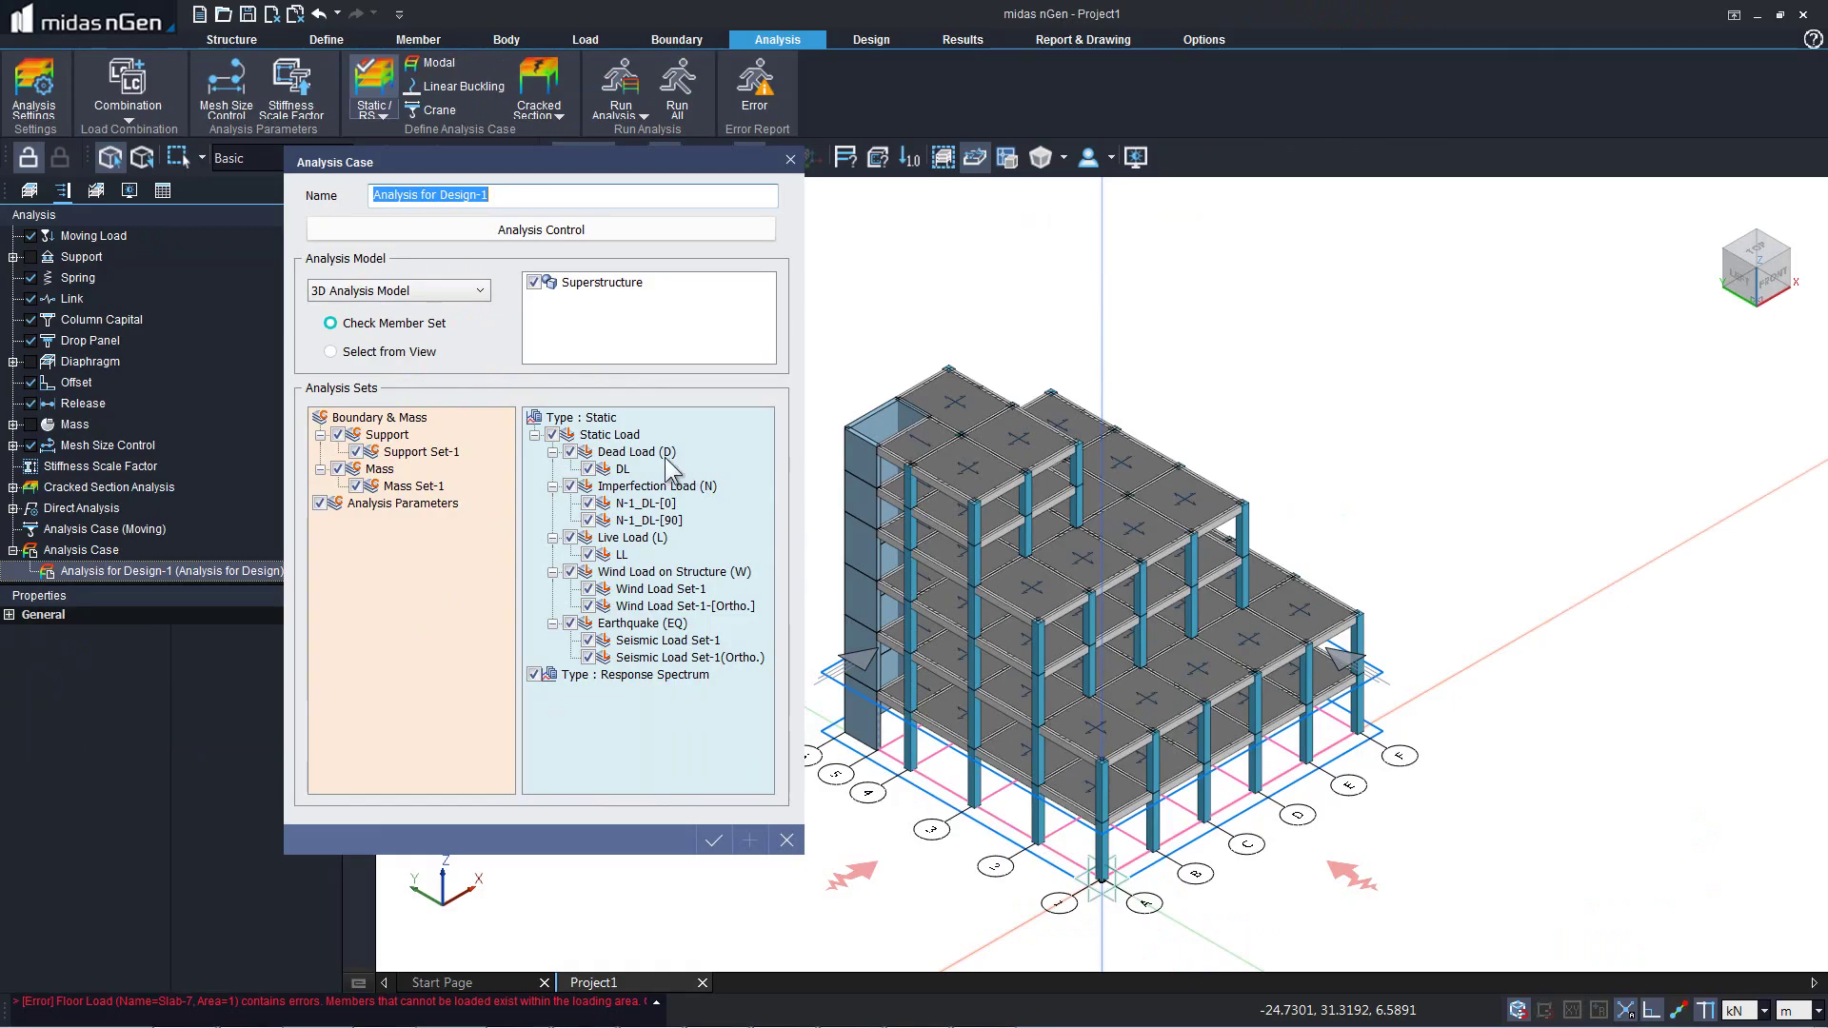
{"action": "left_click", "coordinate": [570, 487]}
{"action": "left_click", "coordinate": [726, 841]}
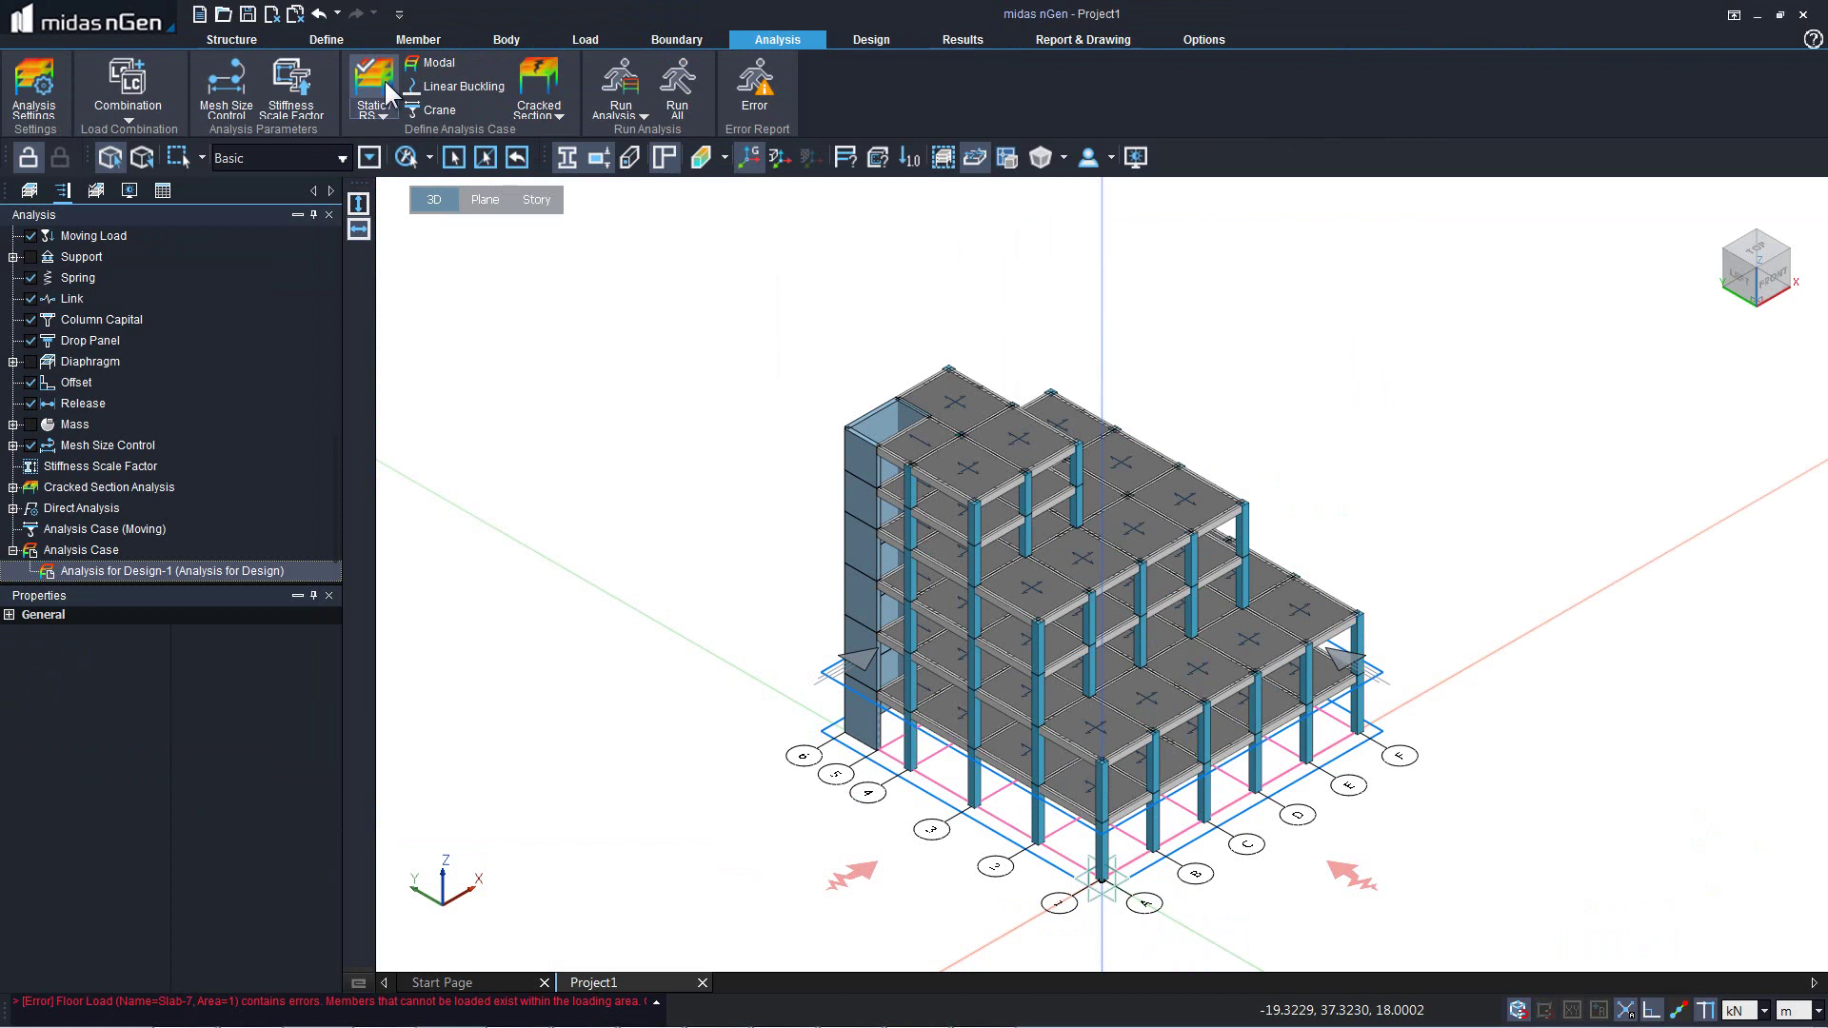
Step: Run Analysis for Design-1, saving the project as trial2 and accepting the change of member analysis types
{"action": "left_click", "coordinate": [616, 81]}
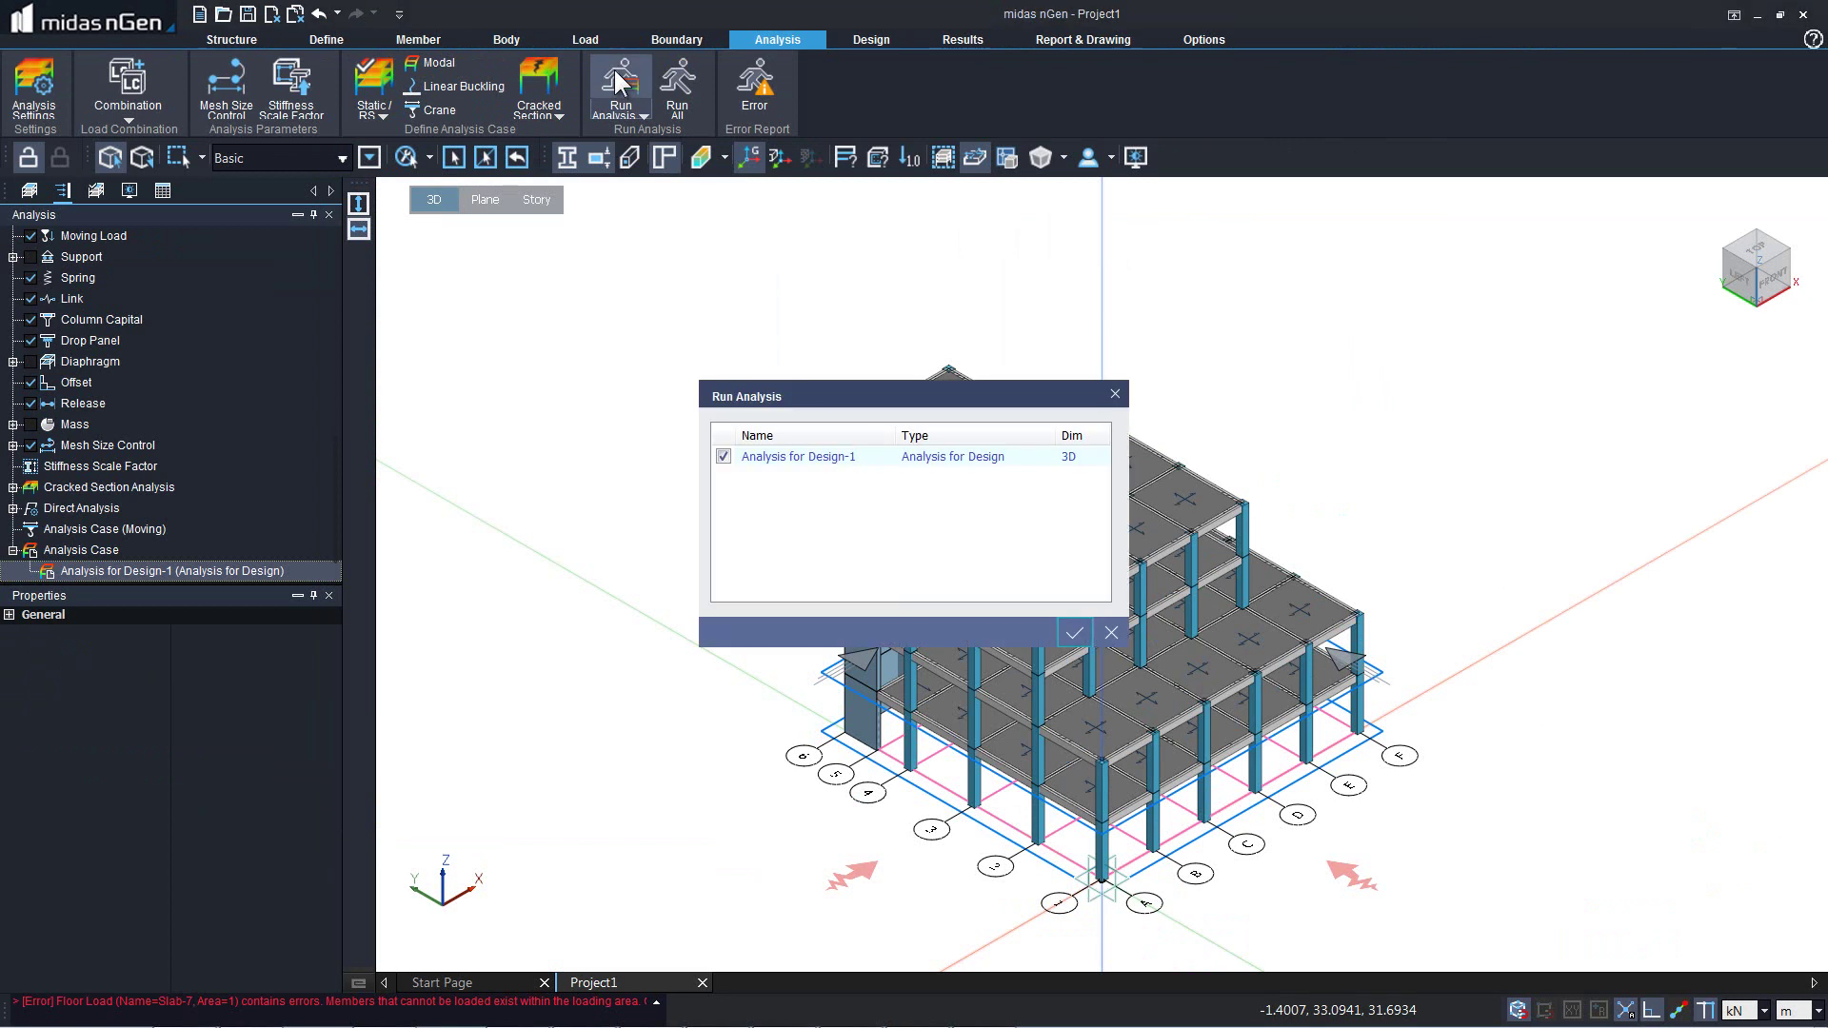
{"action": "left_click", "coordinate": [1075, 632]}
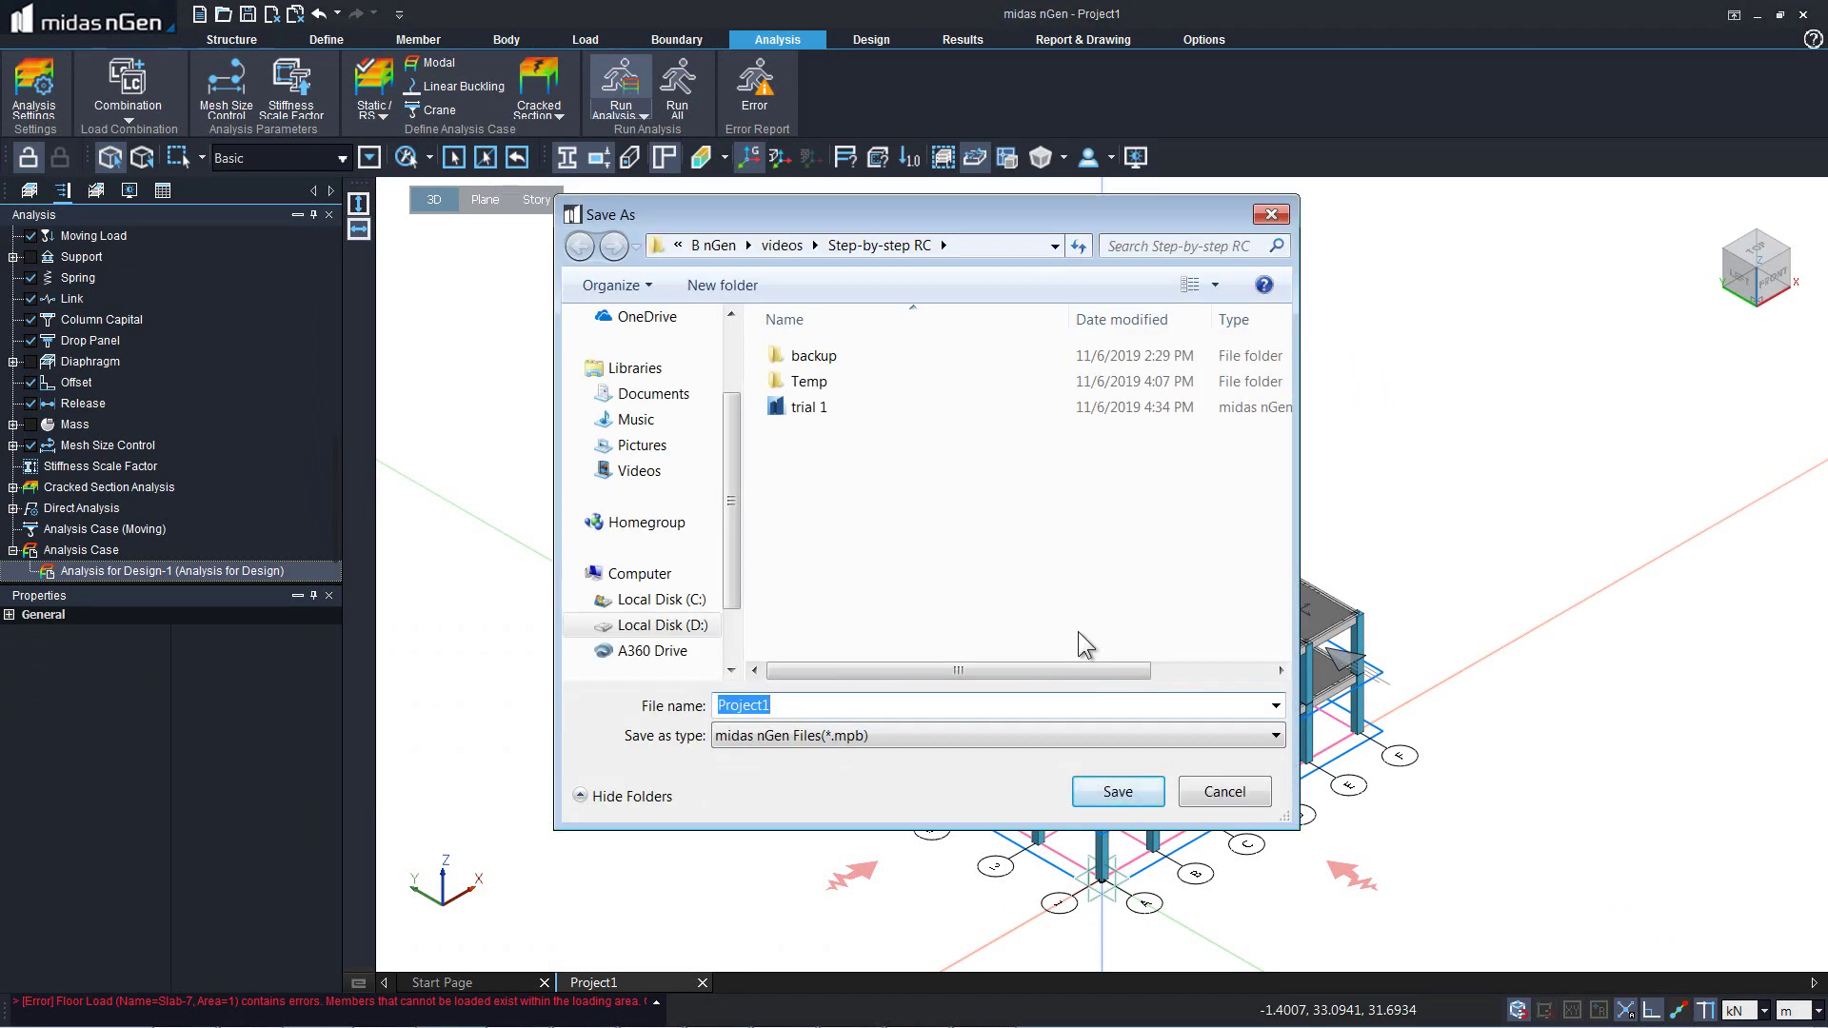
{"action": "type", "text": "trial 1"}
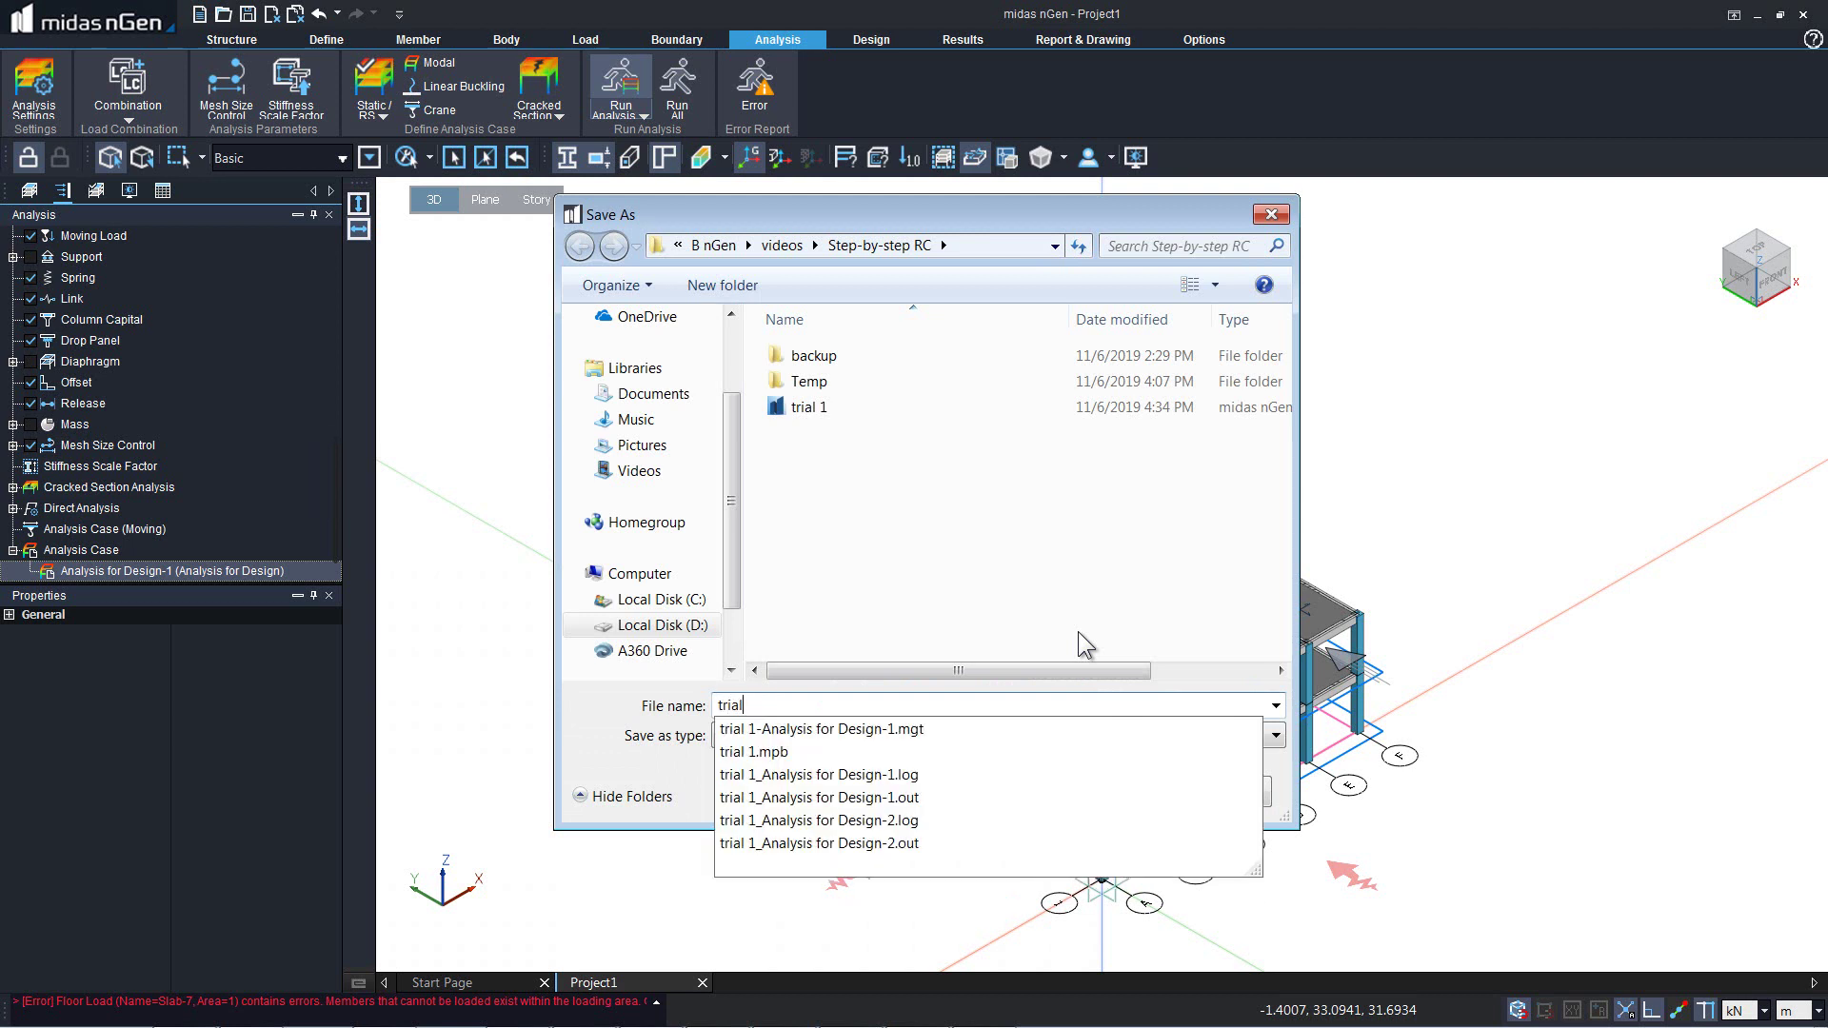
{"action": "key", "text": "Return"}
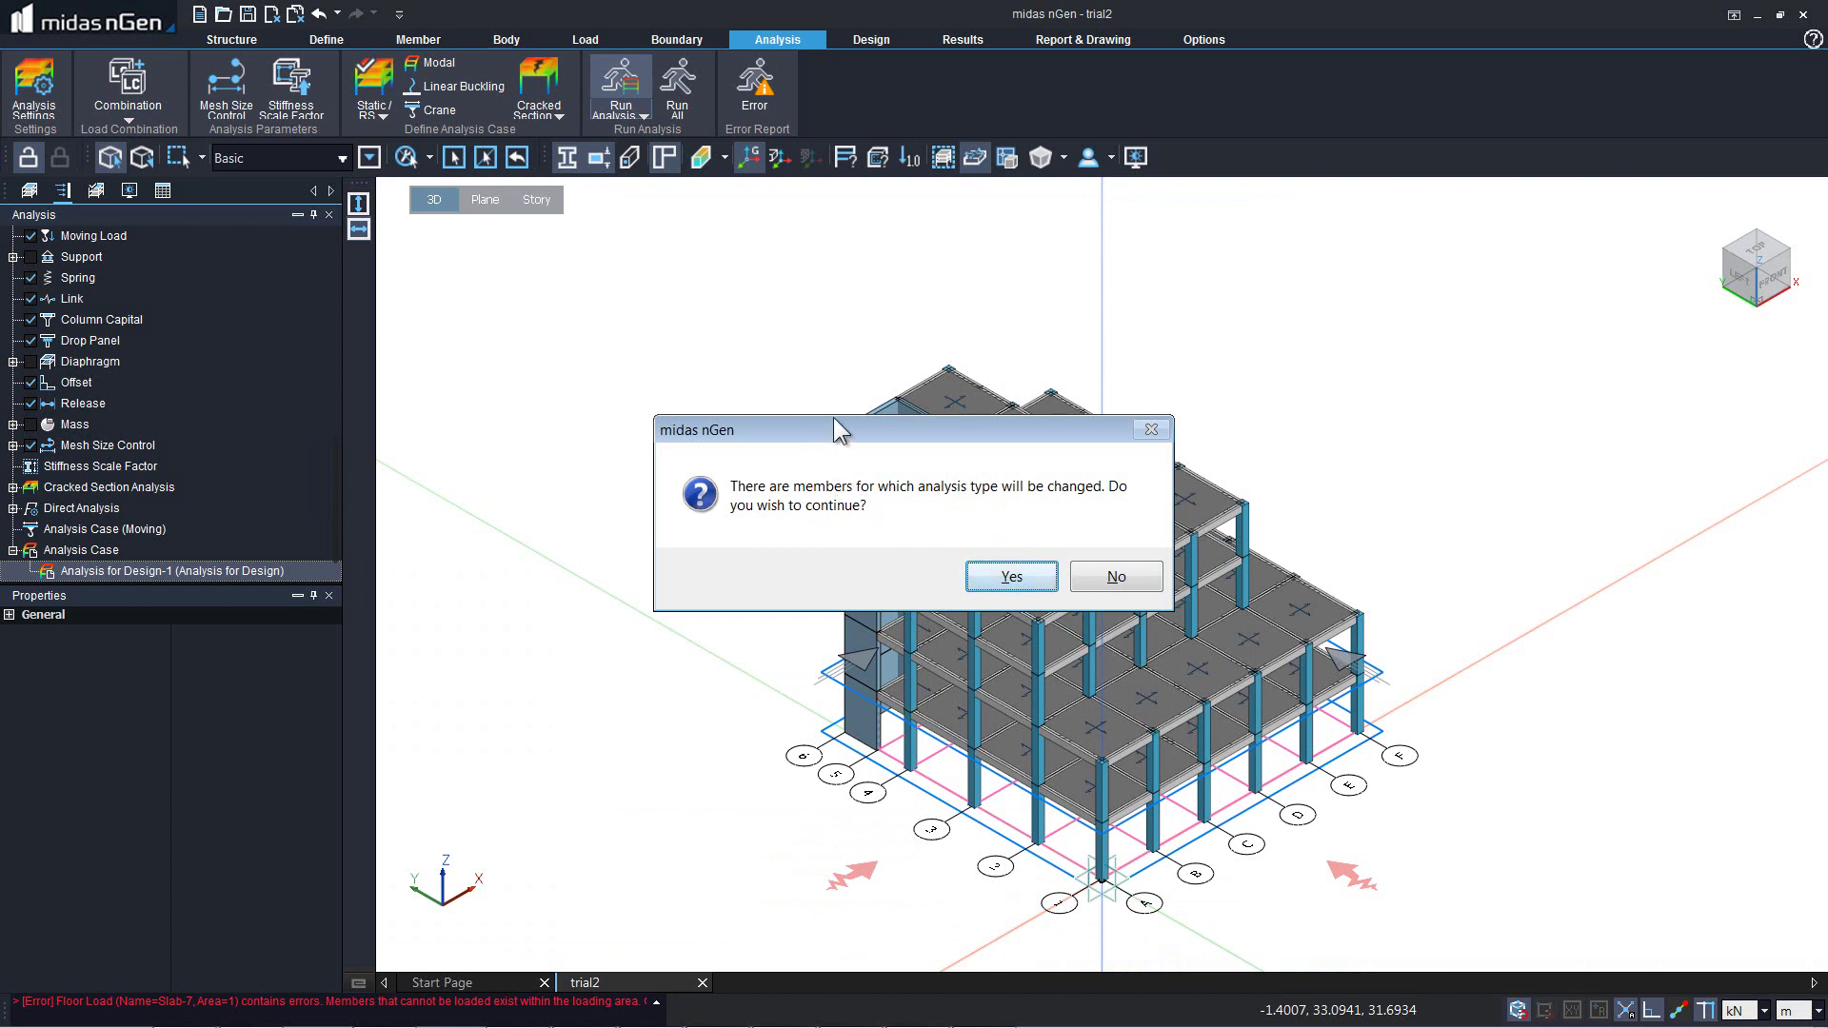
{"action": "left_click_drag", "start_coordinate": [863, 432], "coordinate": [864, 523]}
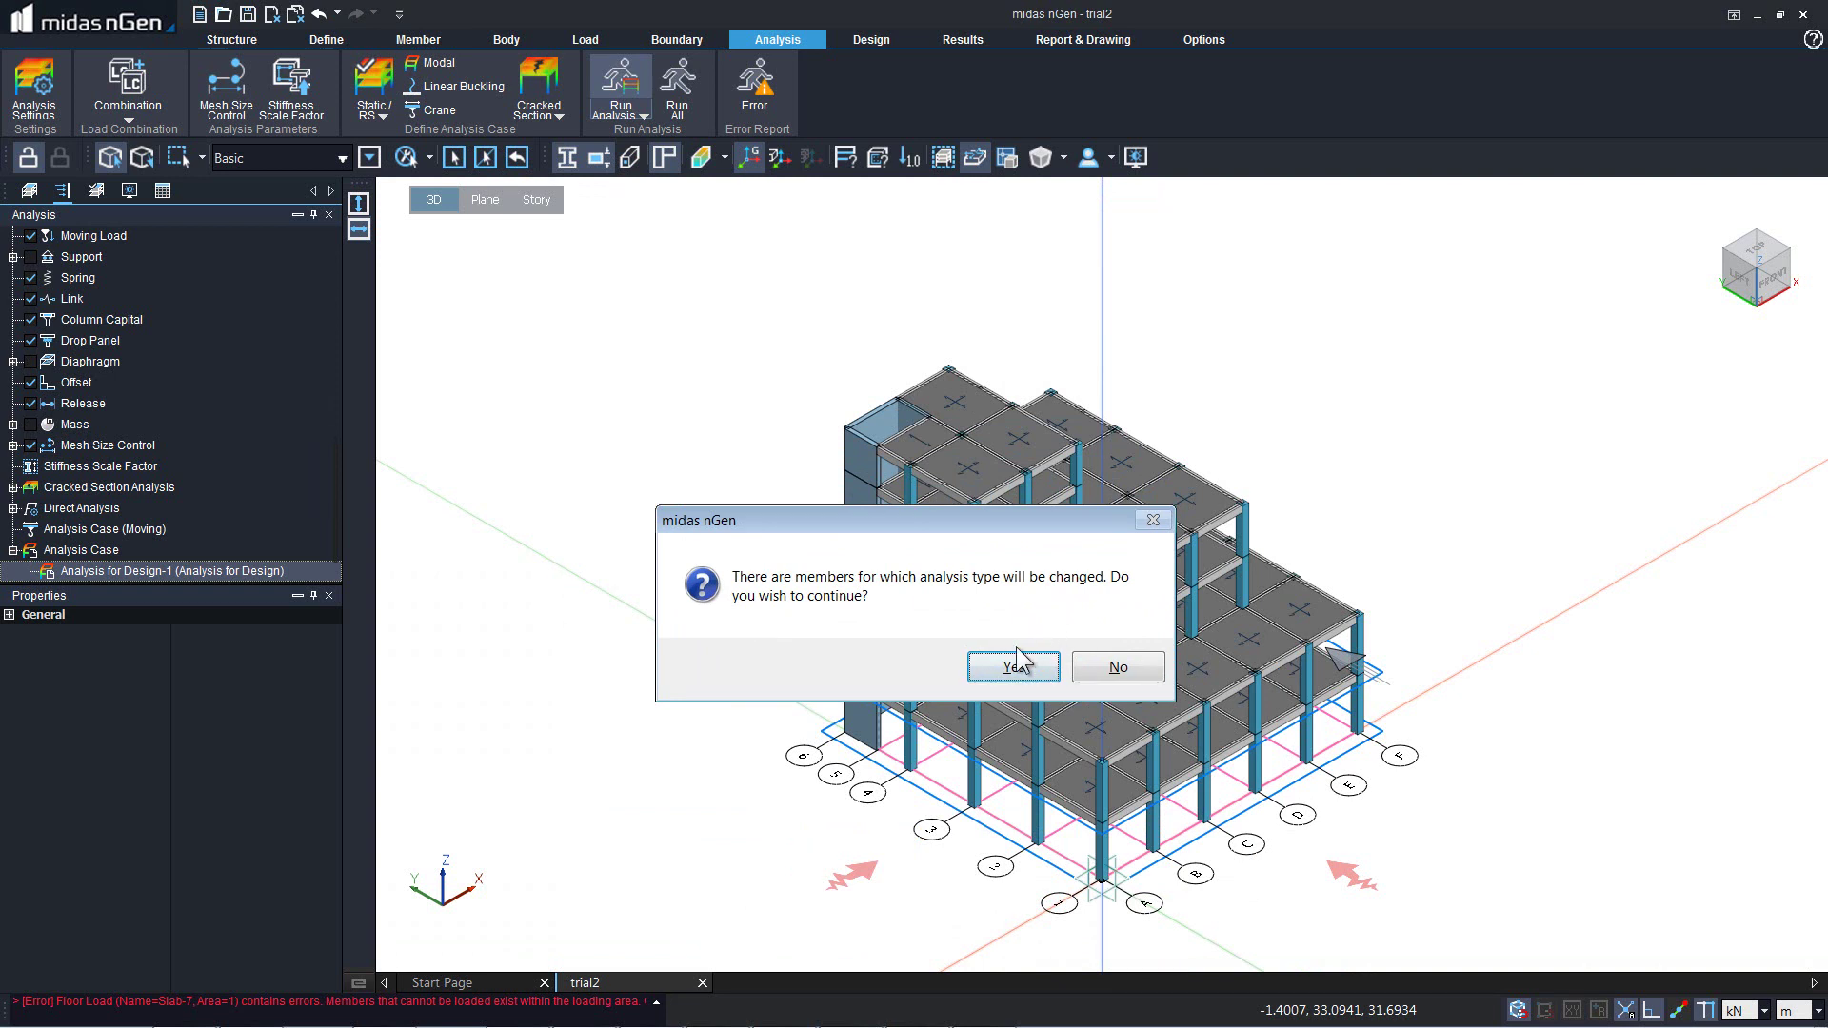
{"action": "left_click", "coordinate": [985, 672]}
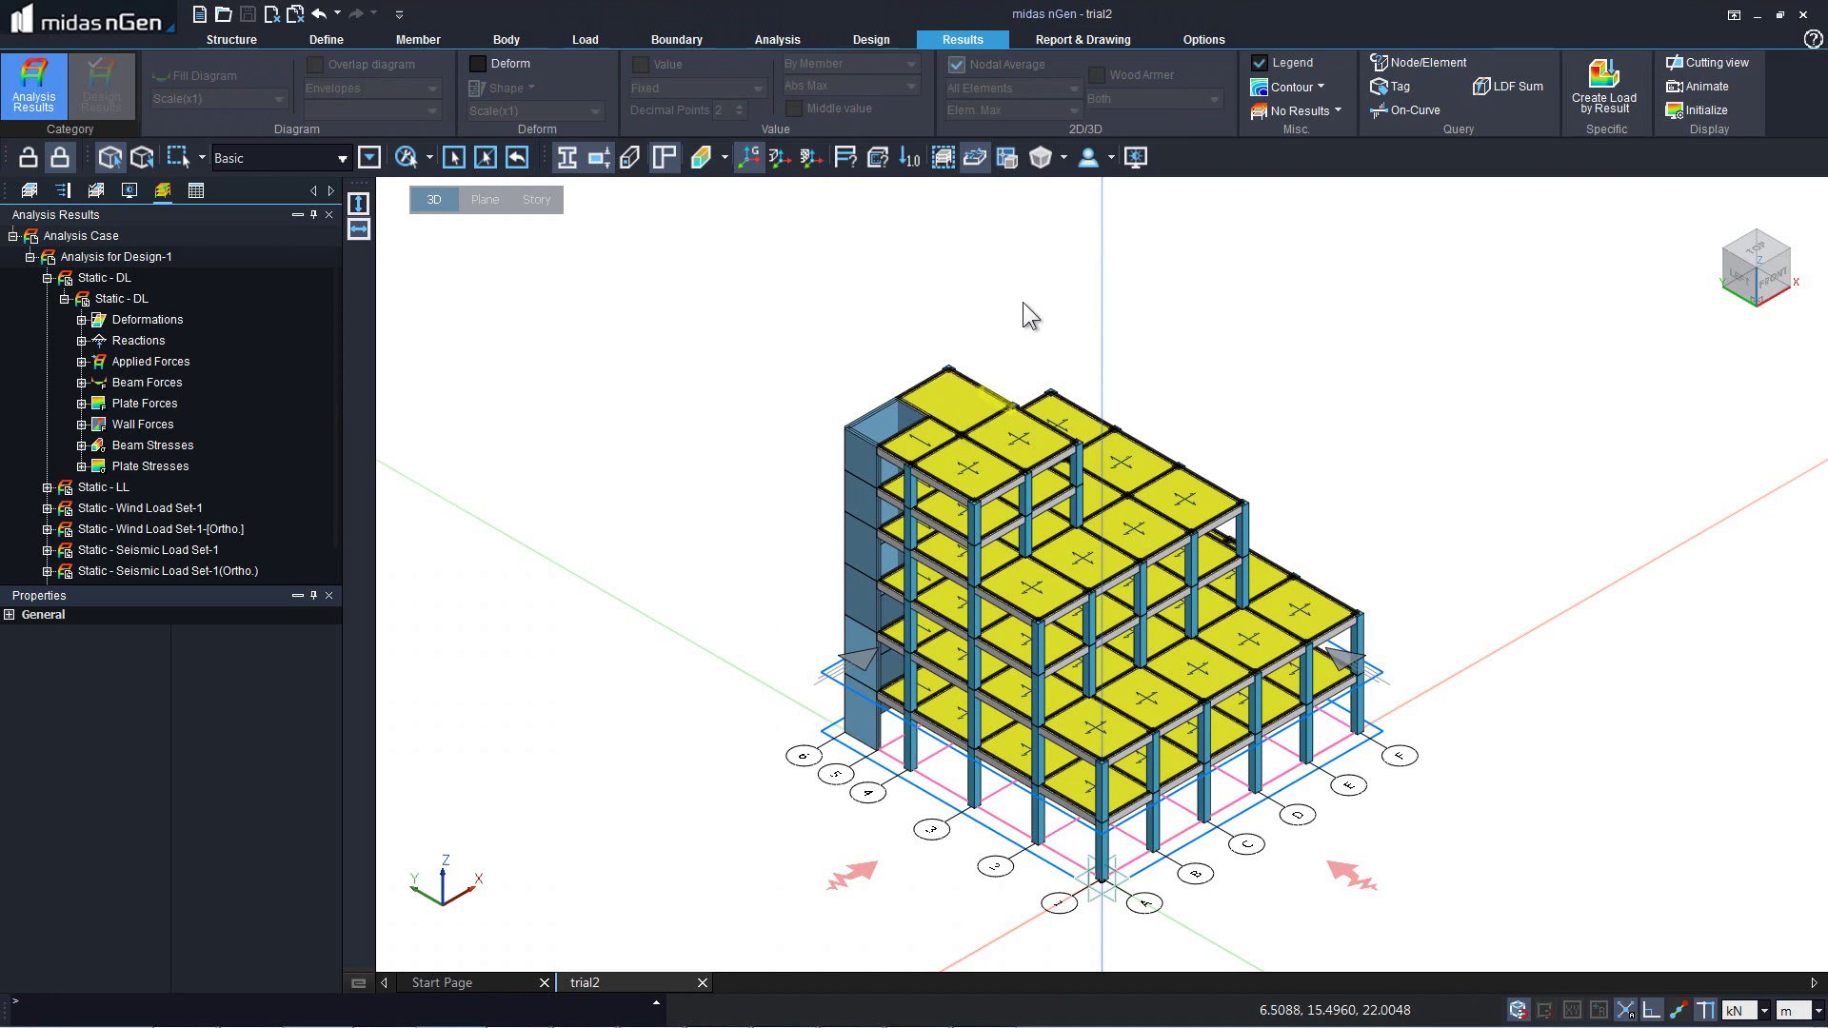
Step: Turn on the mesh edge display for the analysed model
{"action": "left_click", "coordinate": [1110, 158]}
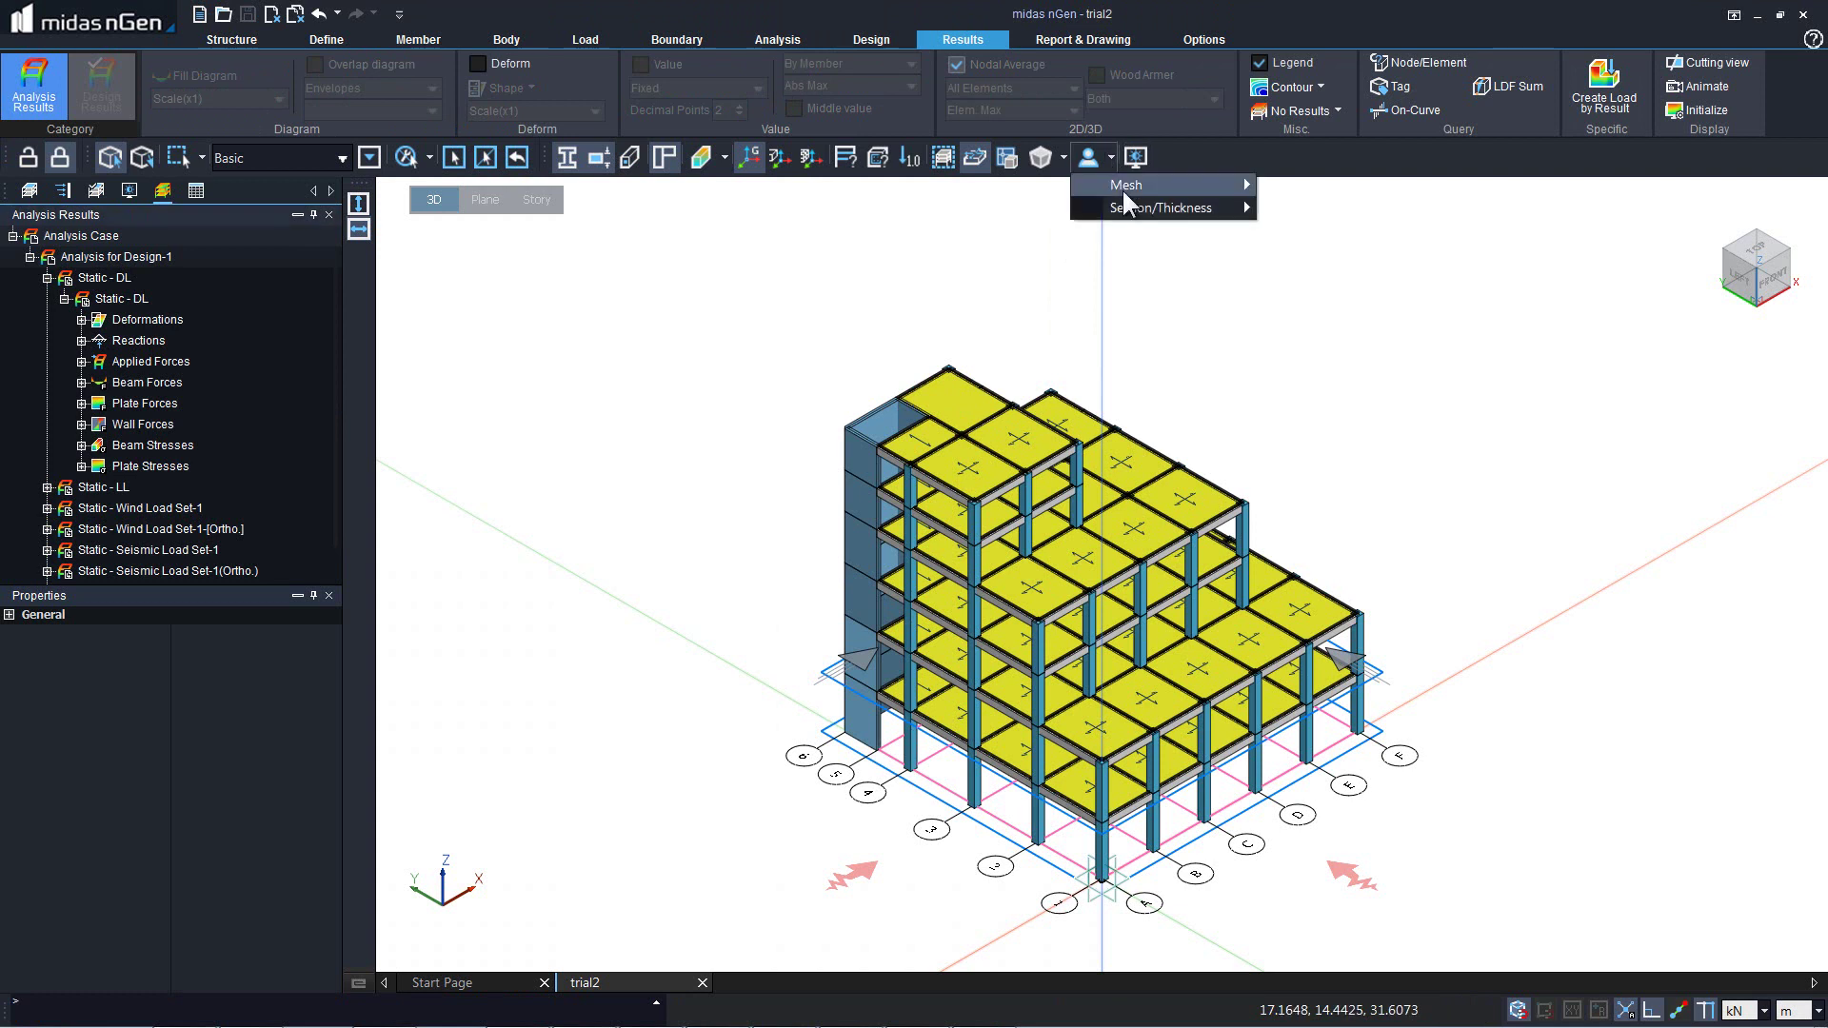
{"action": "mouse_move", "coordinate": [1127, 191]}
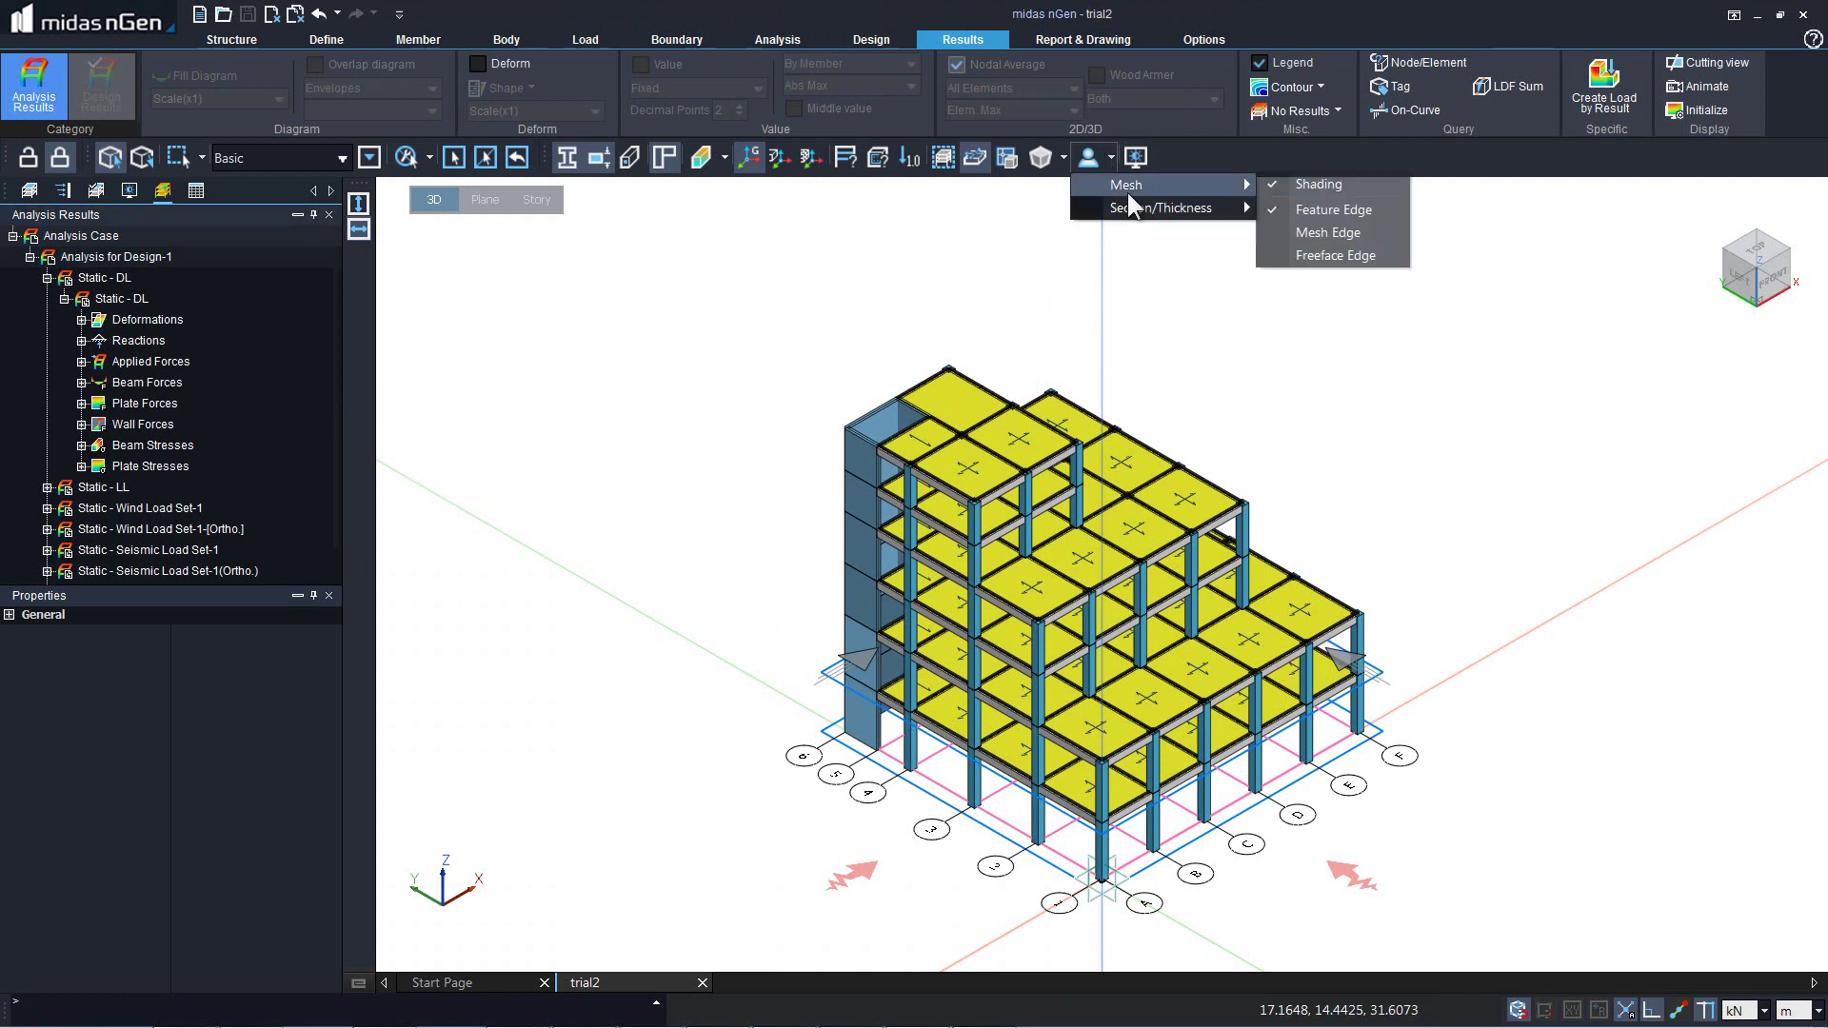
{"action": "left_click", "coordinate": [1320, 234]}
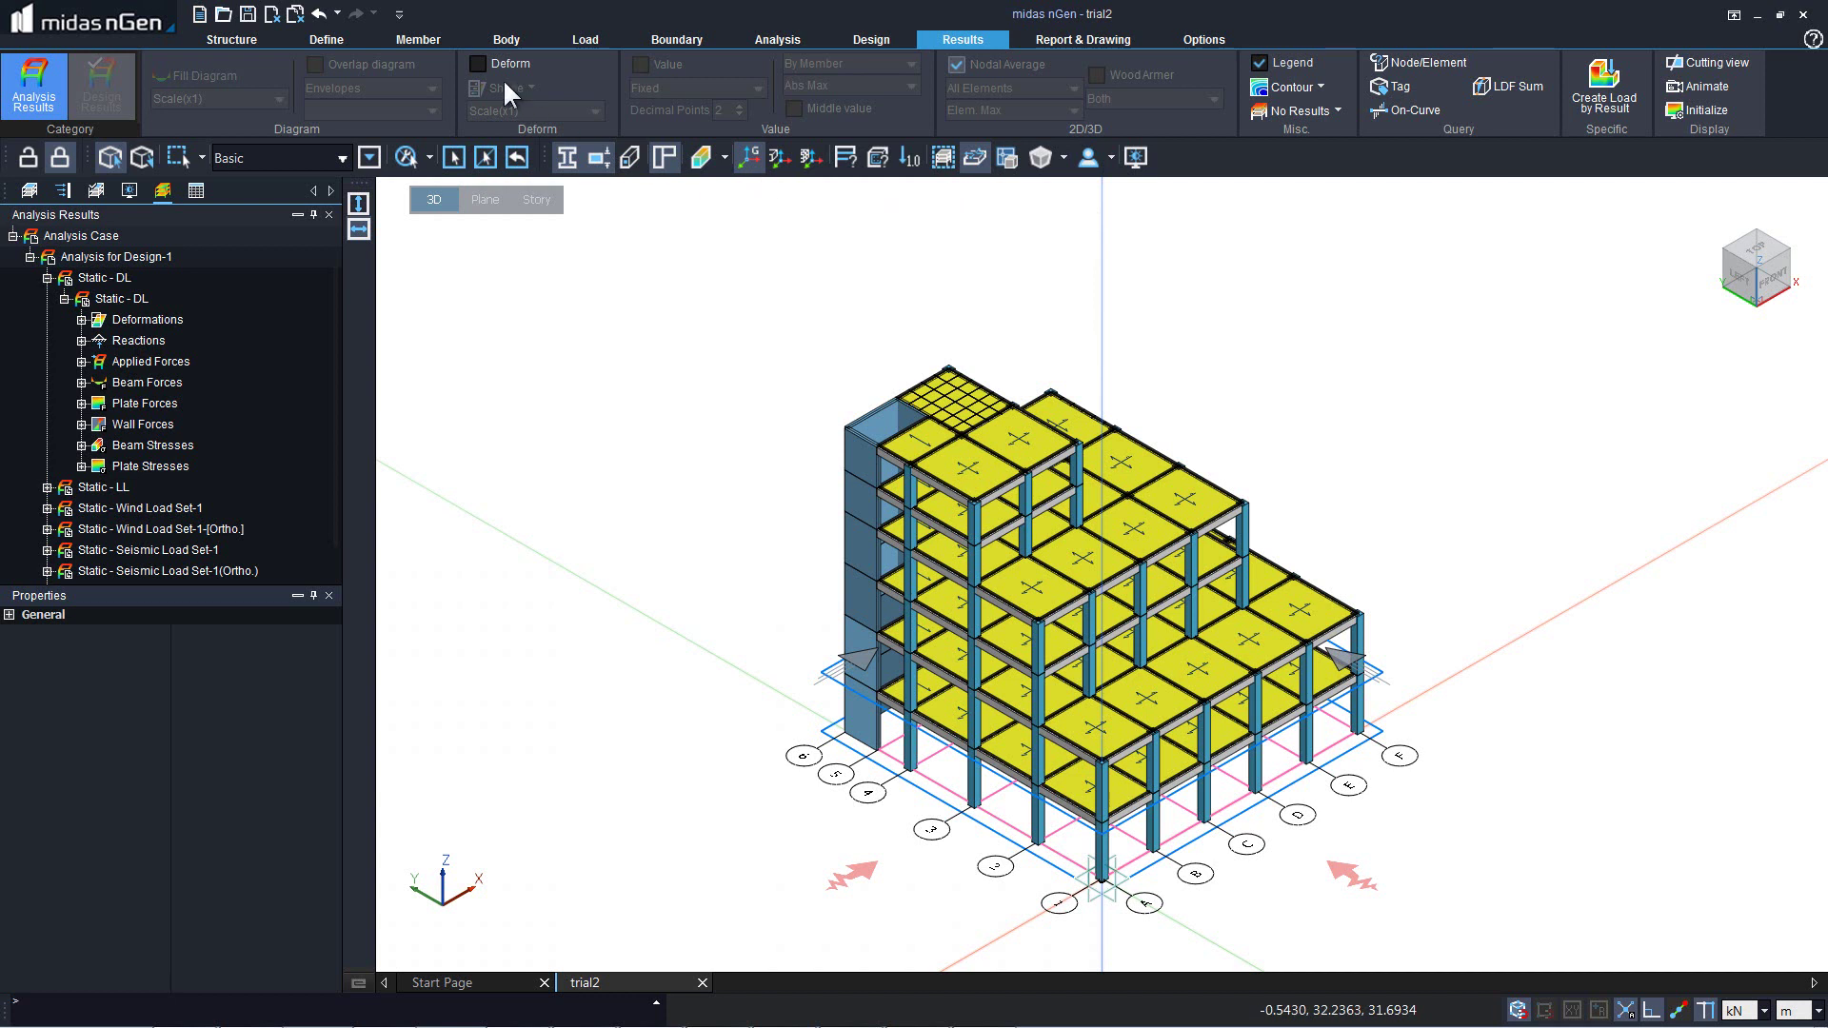
Step: Display the Displacement-XYZ deformations of the Static - DL case on the deformed shape
{"action": "left_click", "coordinate": [479, 64]}
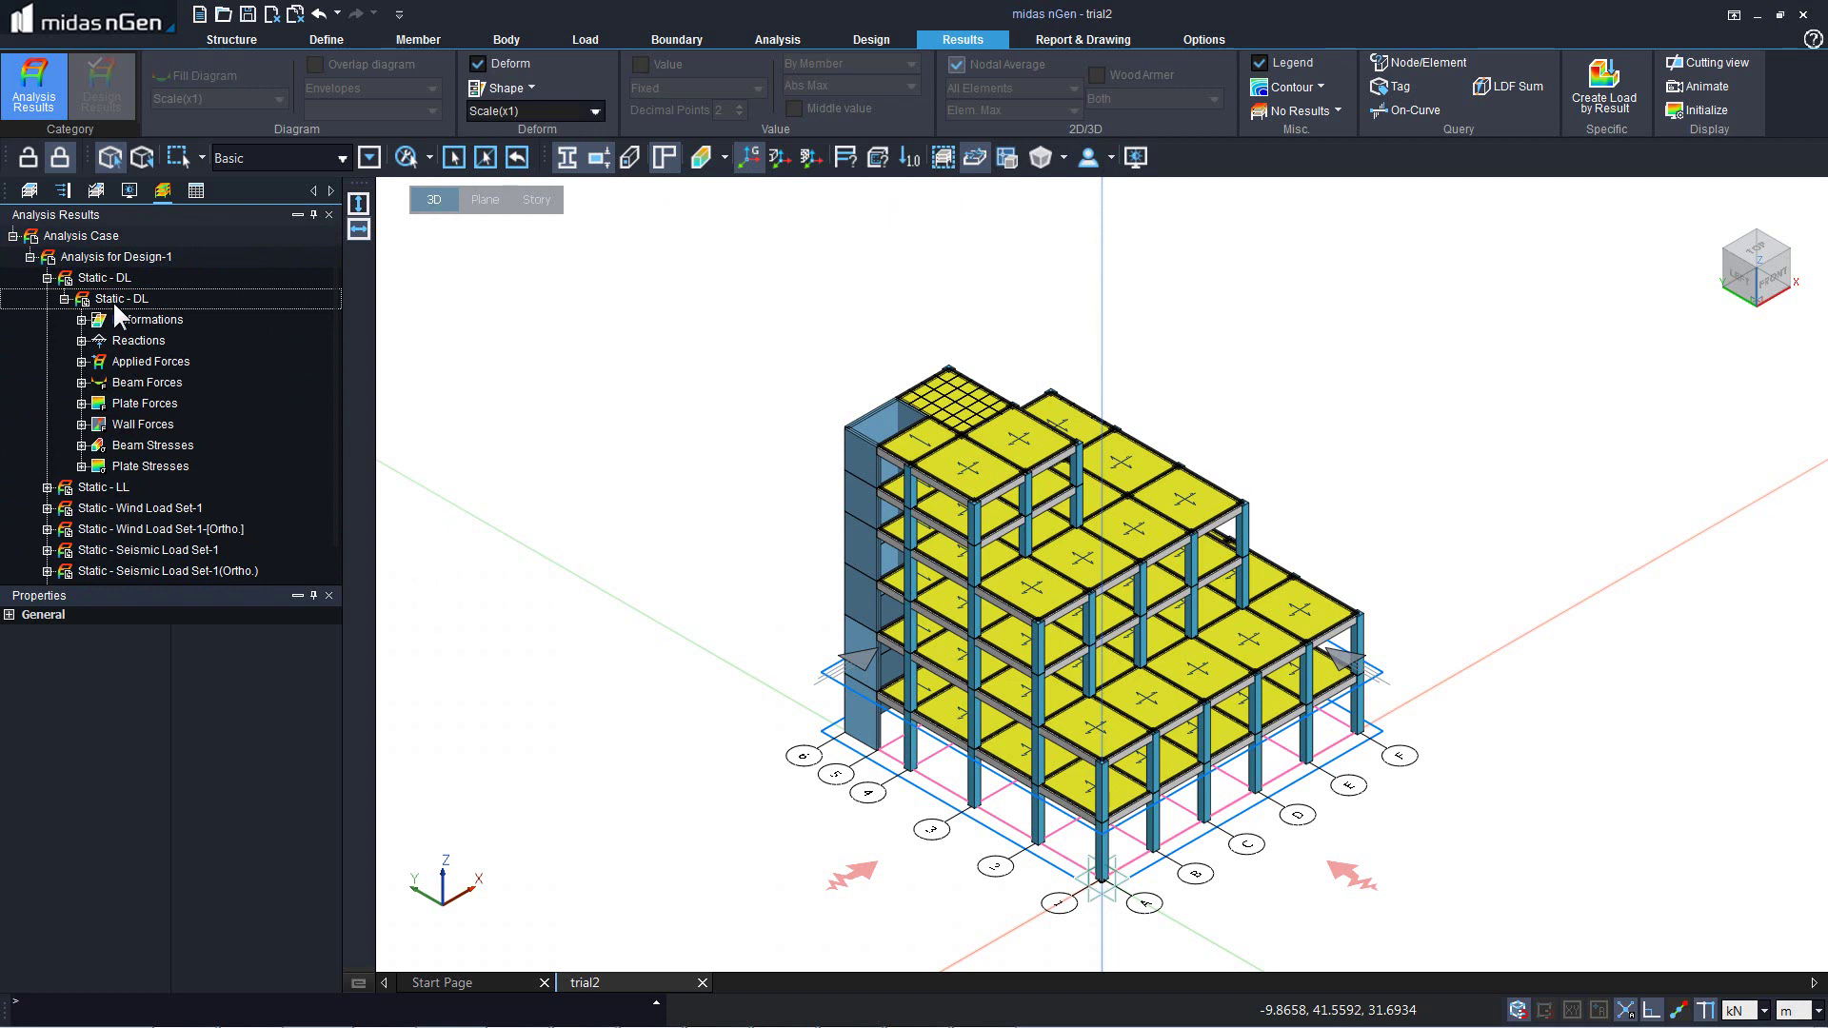
{"action": "left_click", "coordinate": [81, 319]}
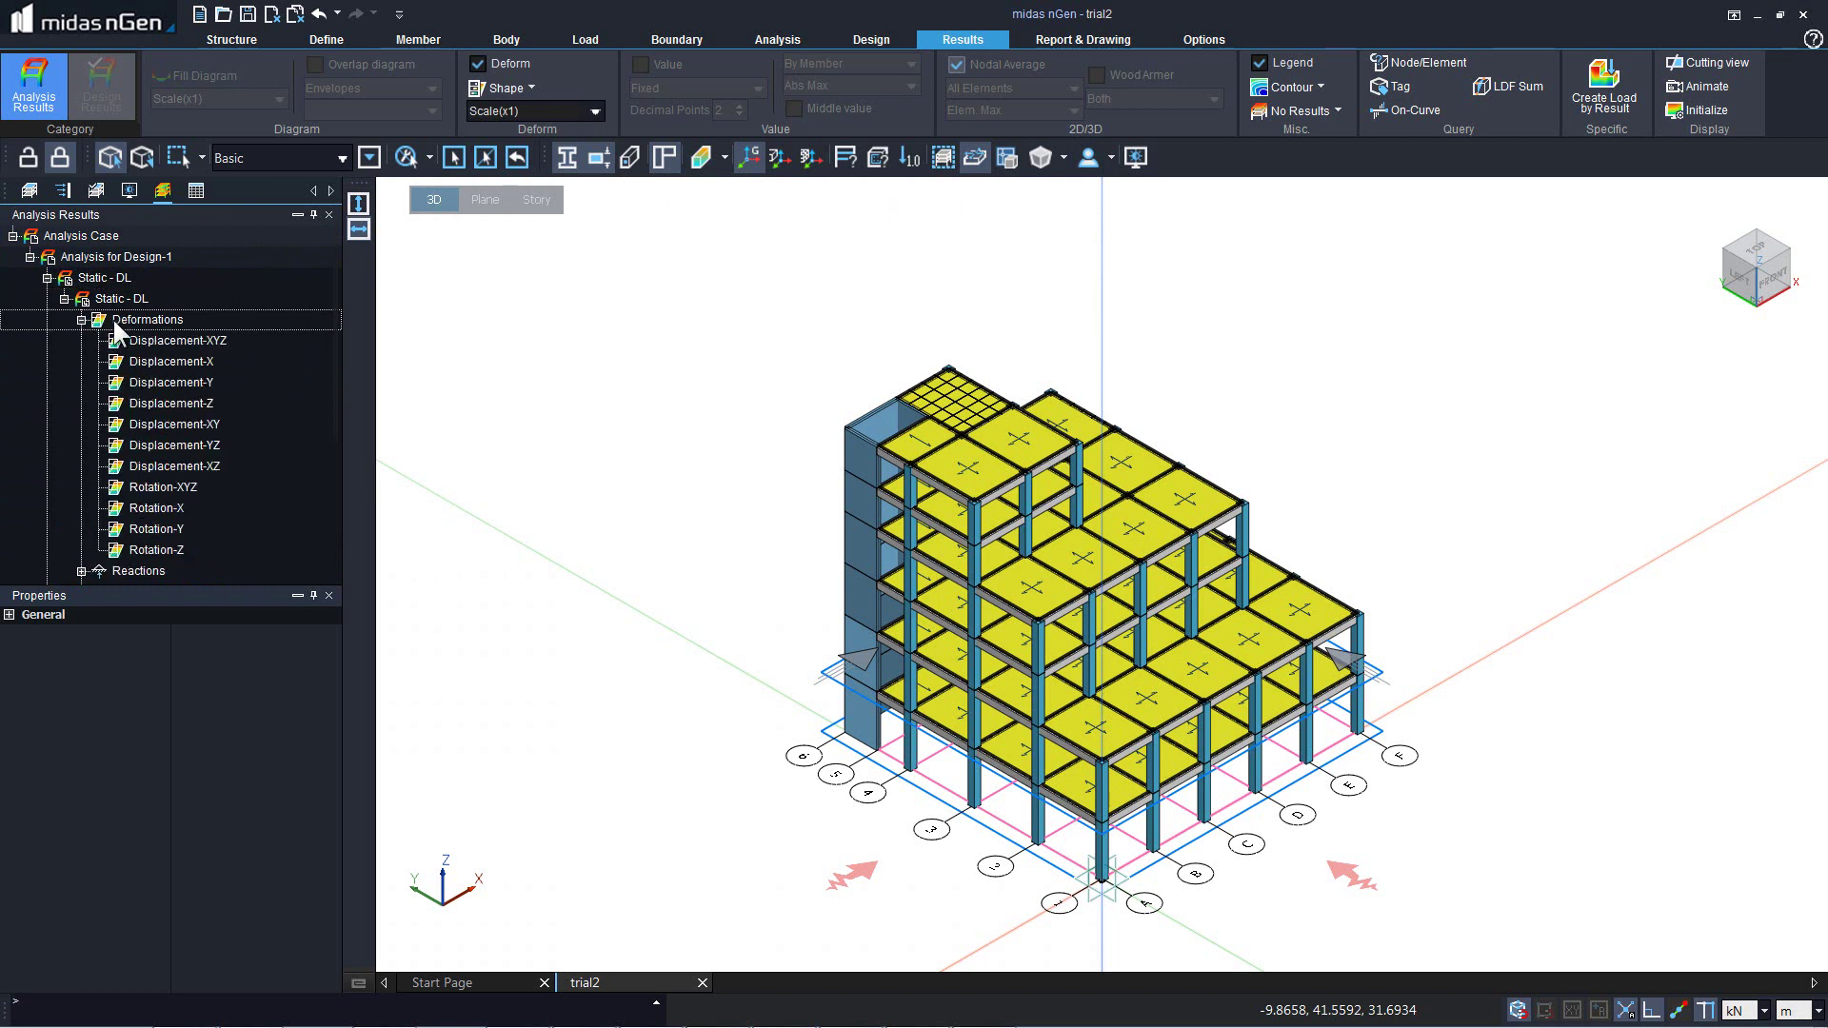
{"action": "left_click", "coordinate": [176, 340]}
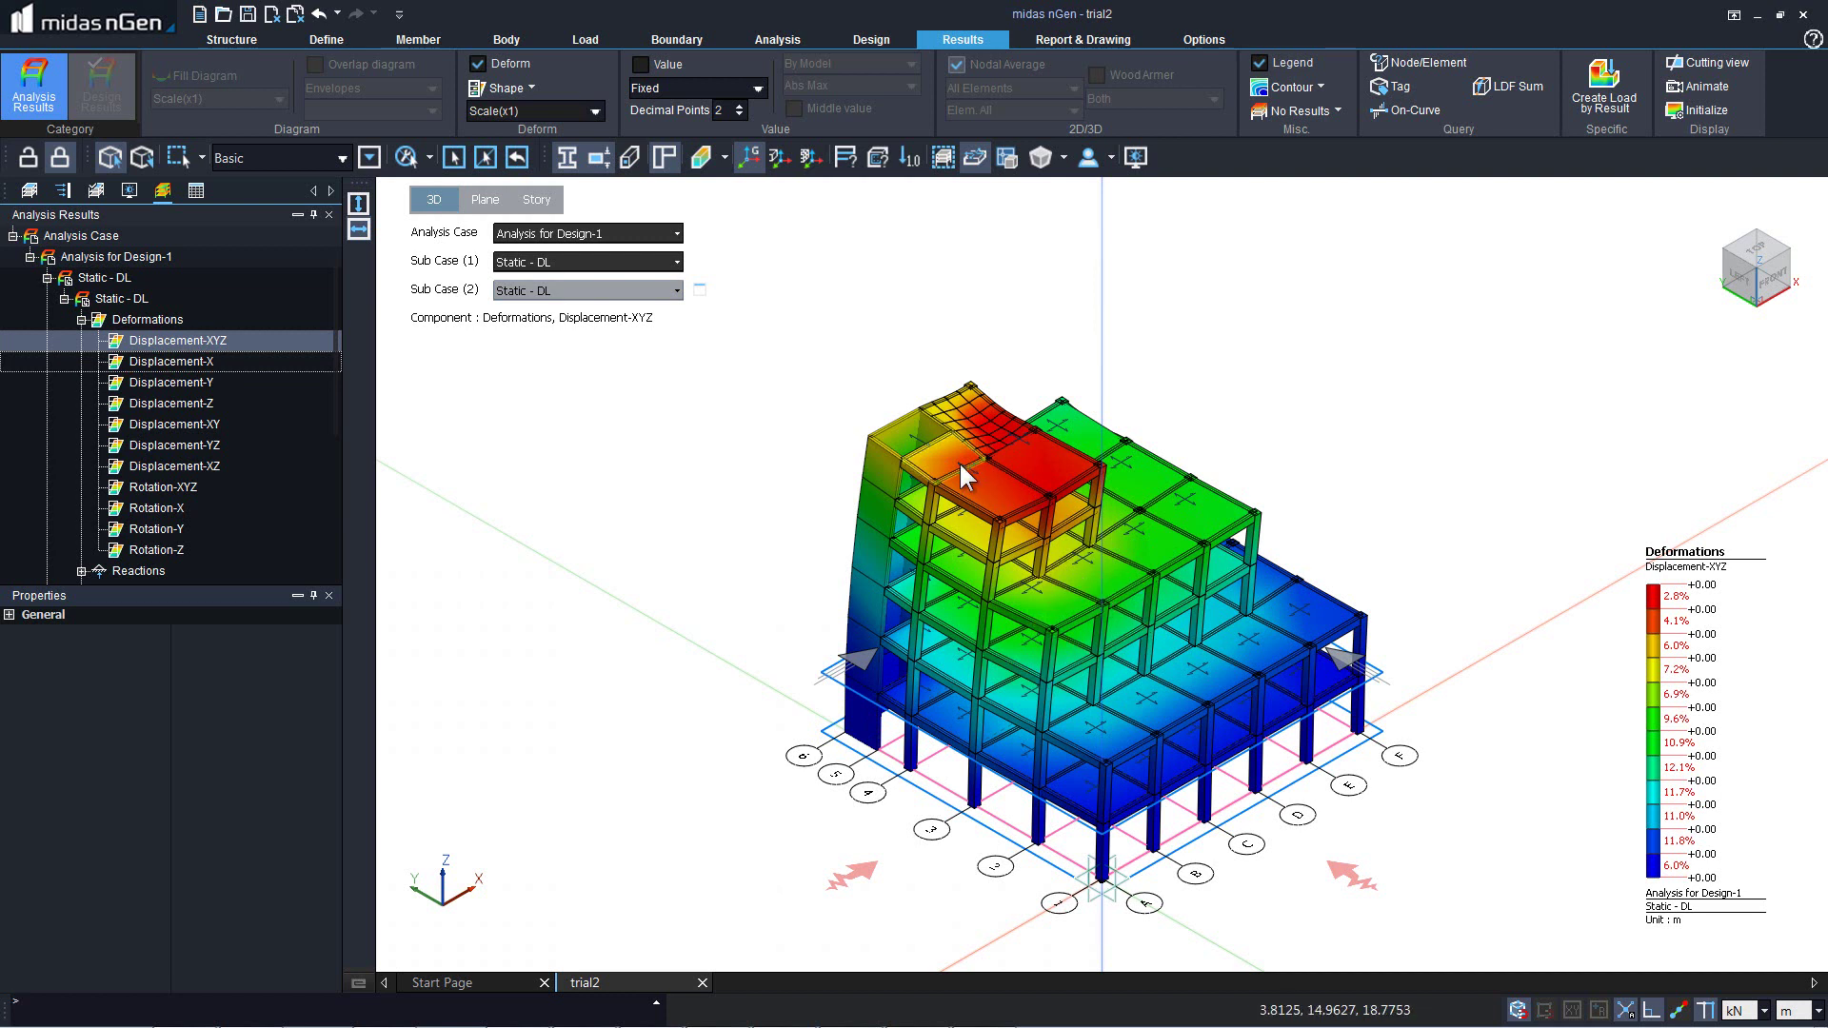
{"action": "left_click", "coordinate": [82, 319]}
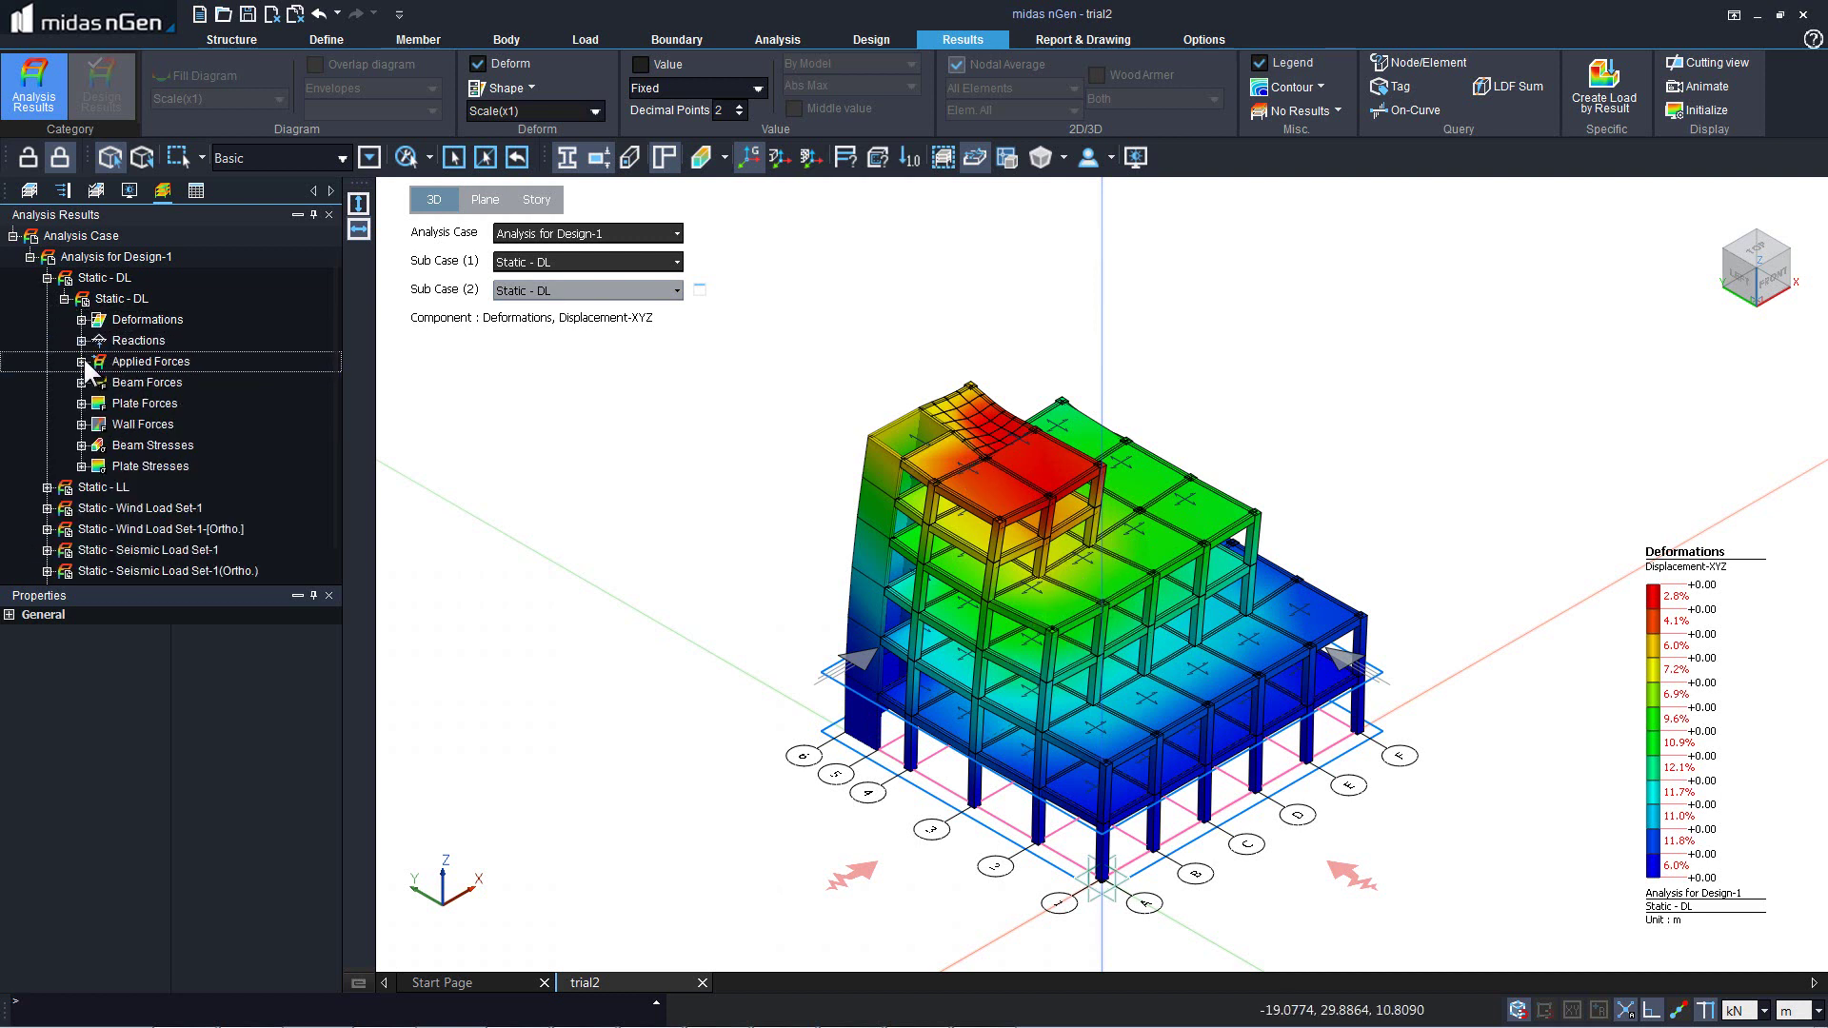
Step: Display the Force-Z reactions of the Static - DL case on the undeformed model, with all reaction values labelled
{"action": "left_click", "coordinate": [82, 340]}
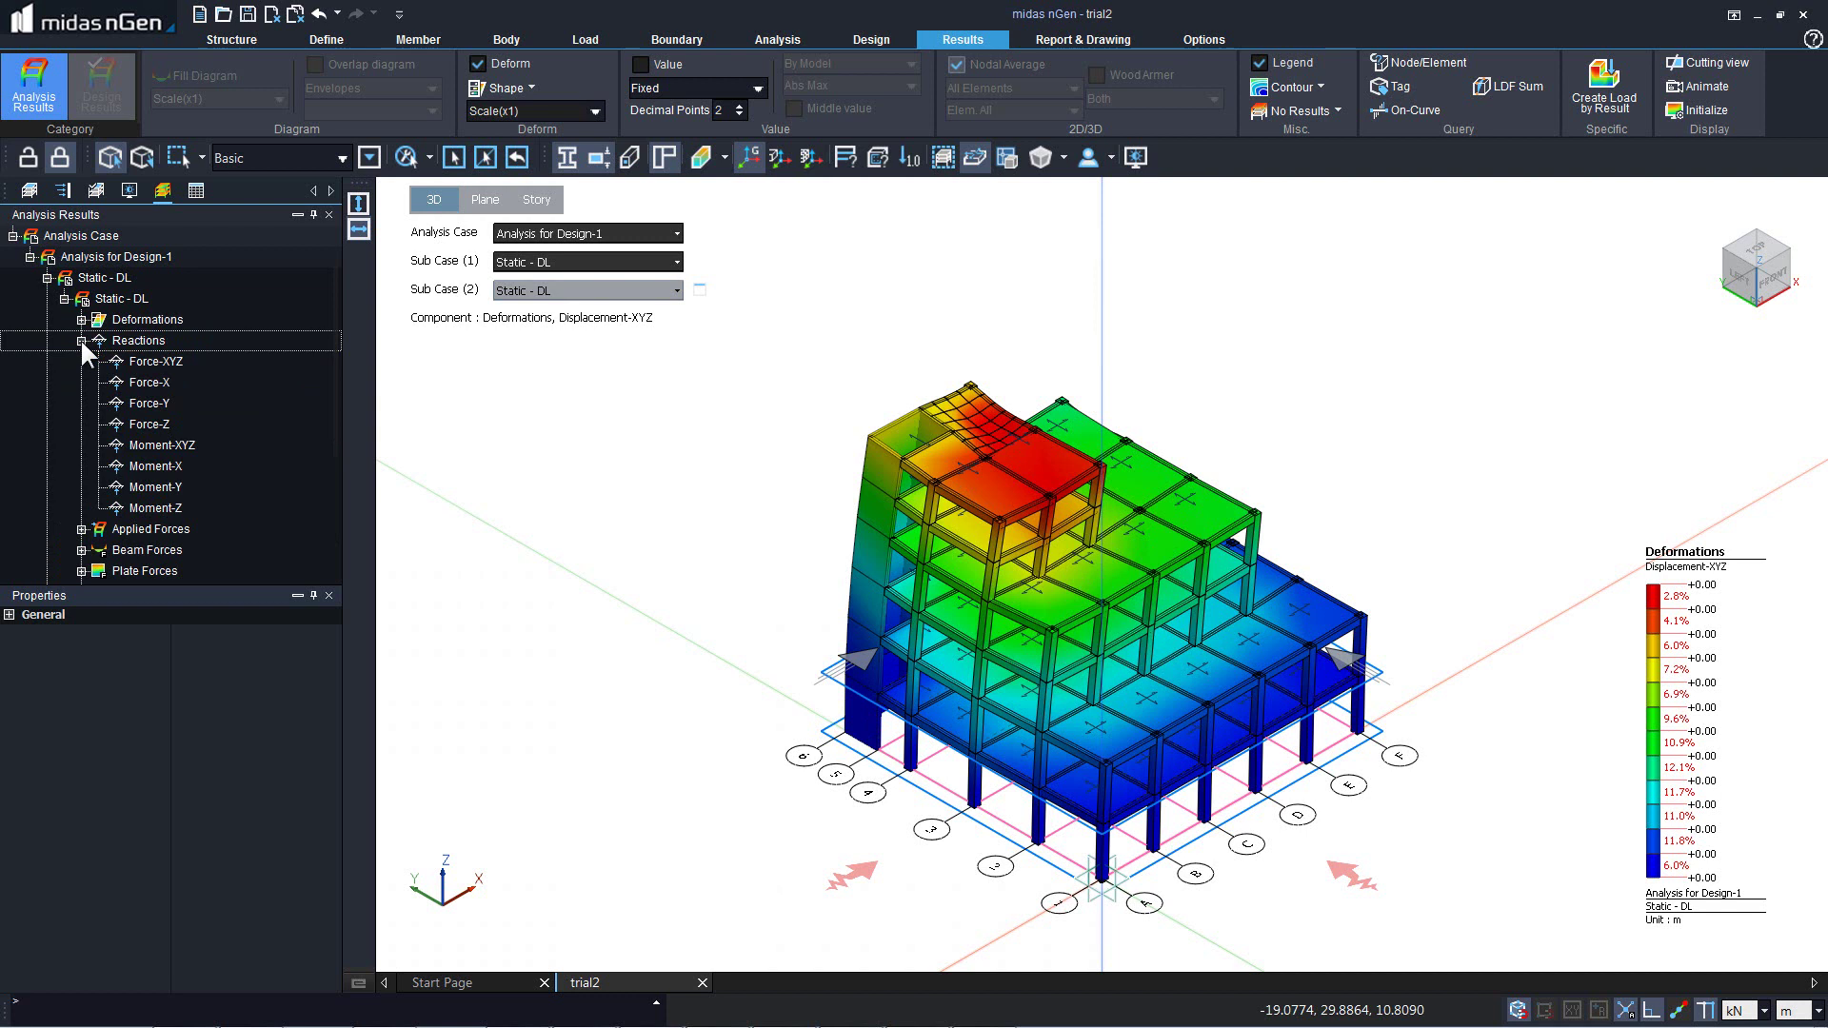
{"action": "left_click", "coordinate": [140, 415]}
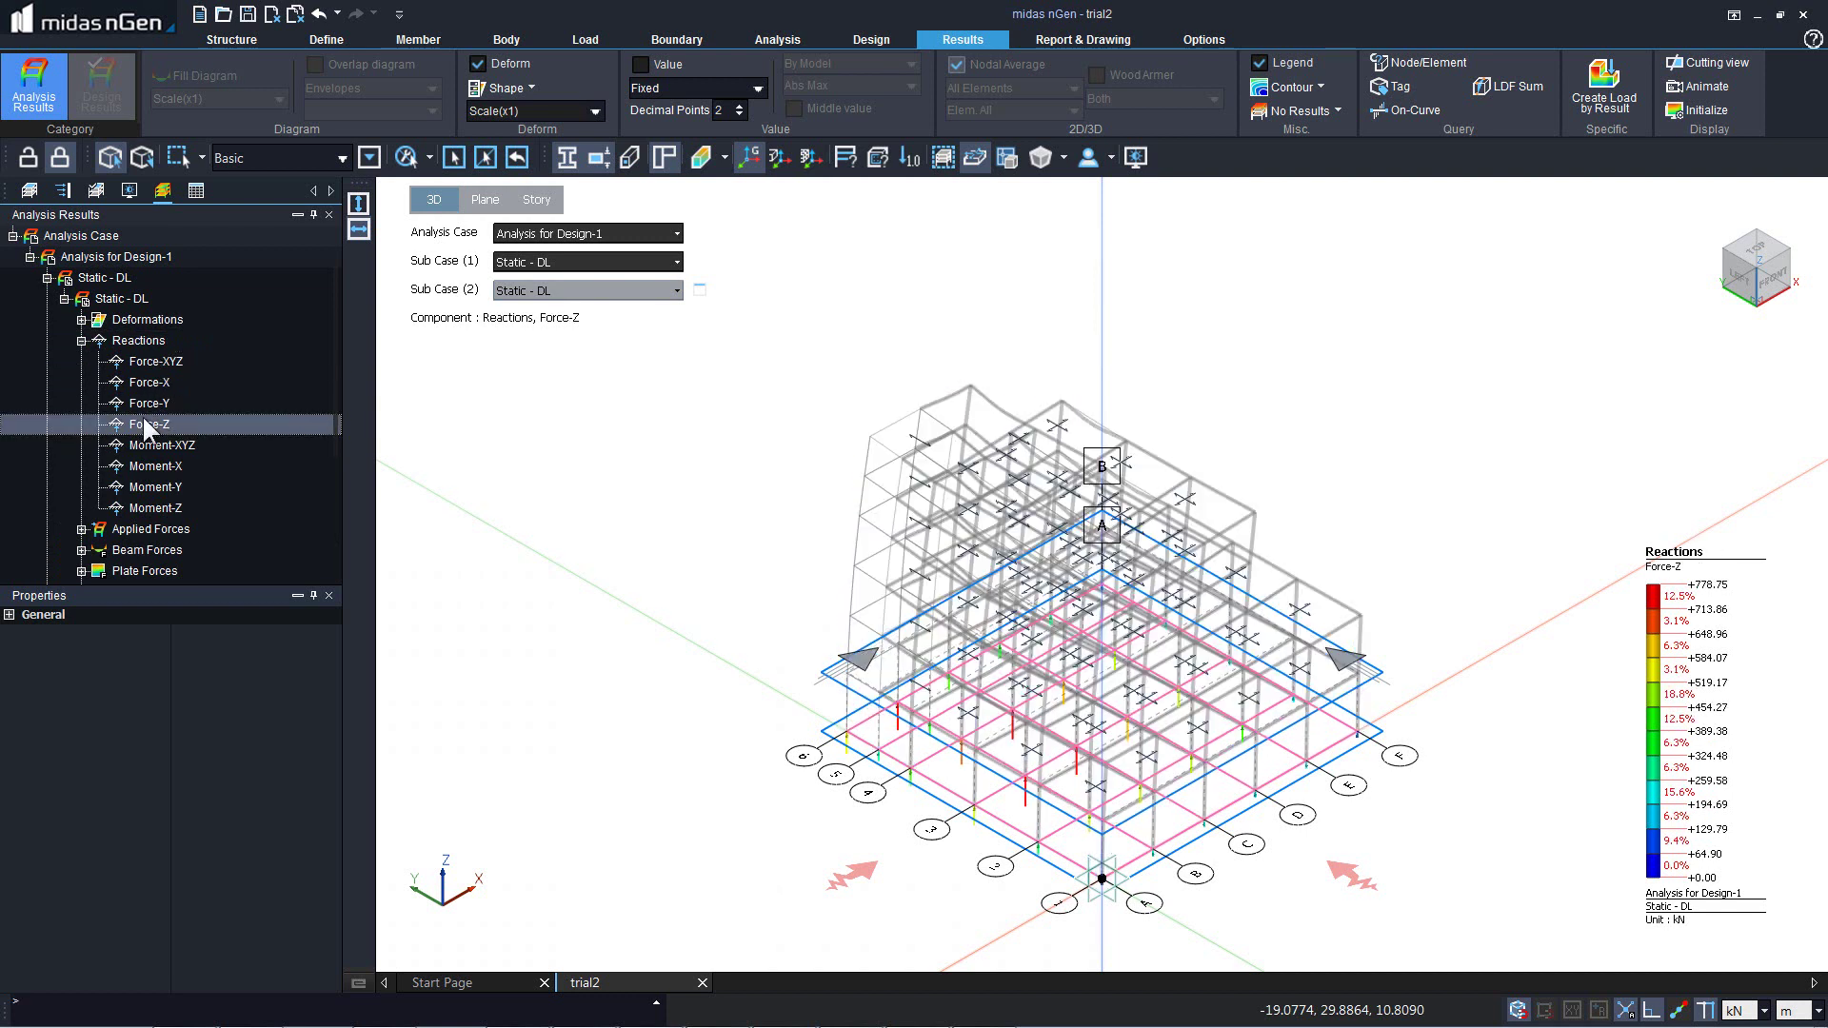
{"action": "left_click", "coordinate": [477, 64]}
{"action": "left_click", "coordinate": [641, 64]}
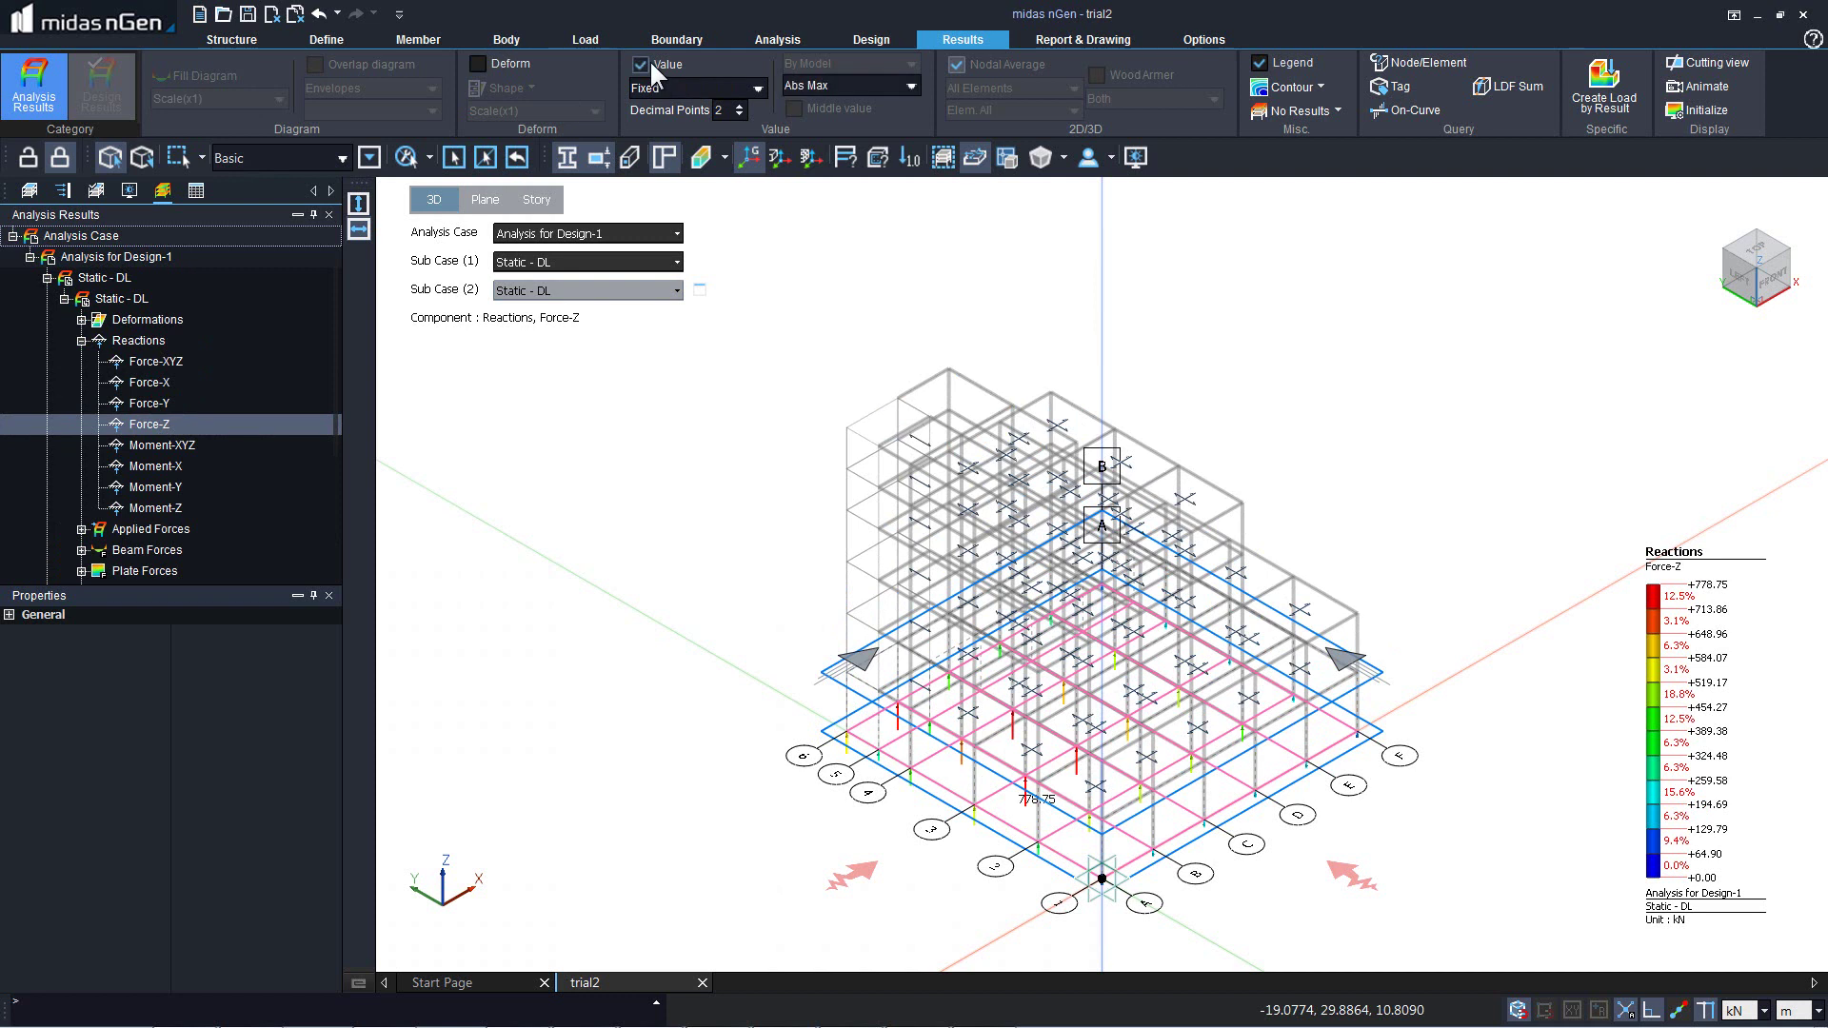
{"action": "left_click", "coordinate": [864, 84]}
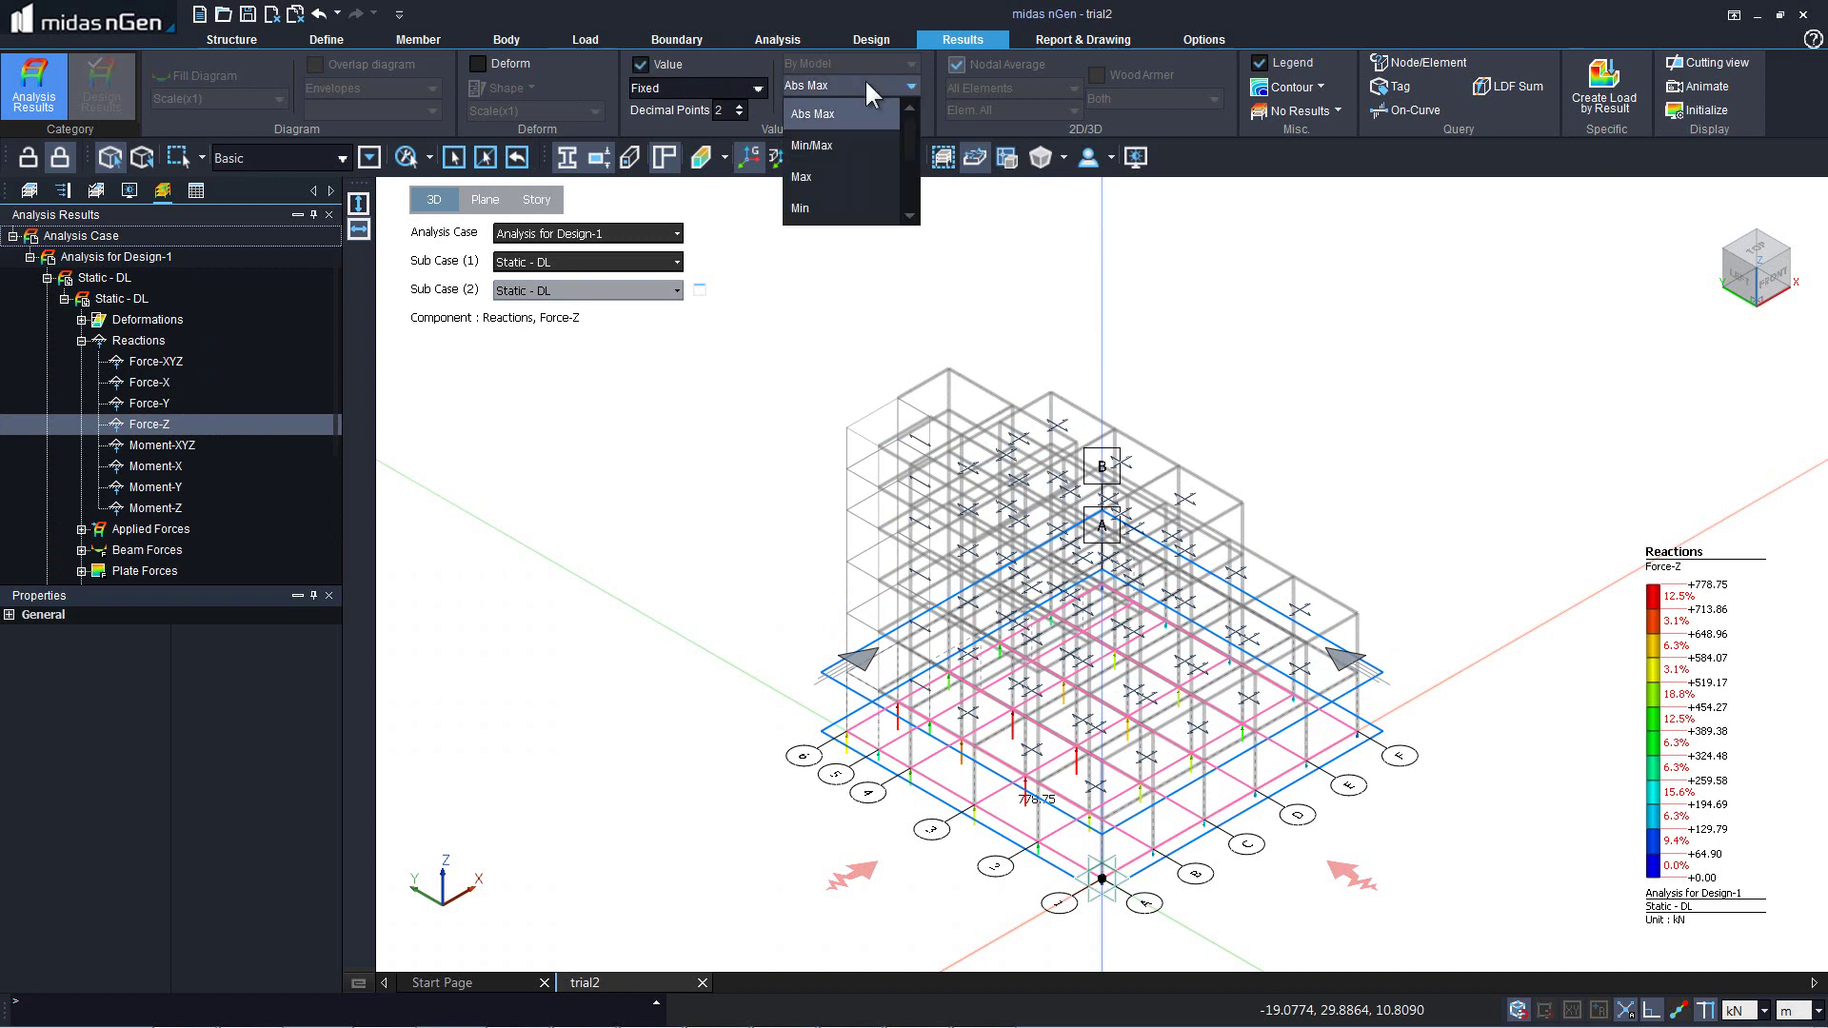
{"action": "left_click", "coordinate": [811, 204]}
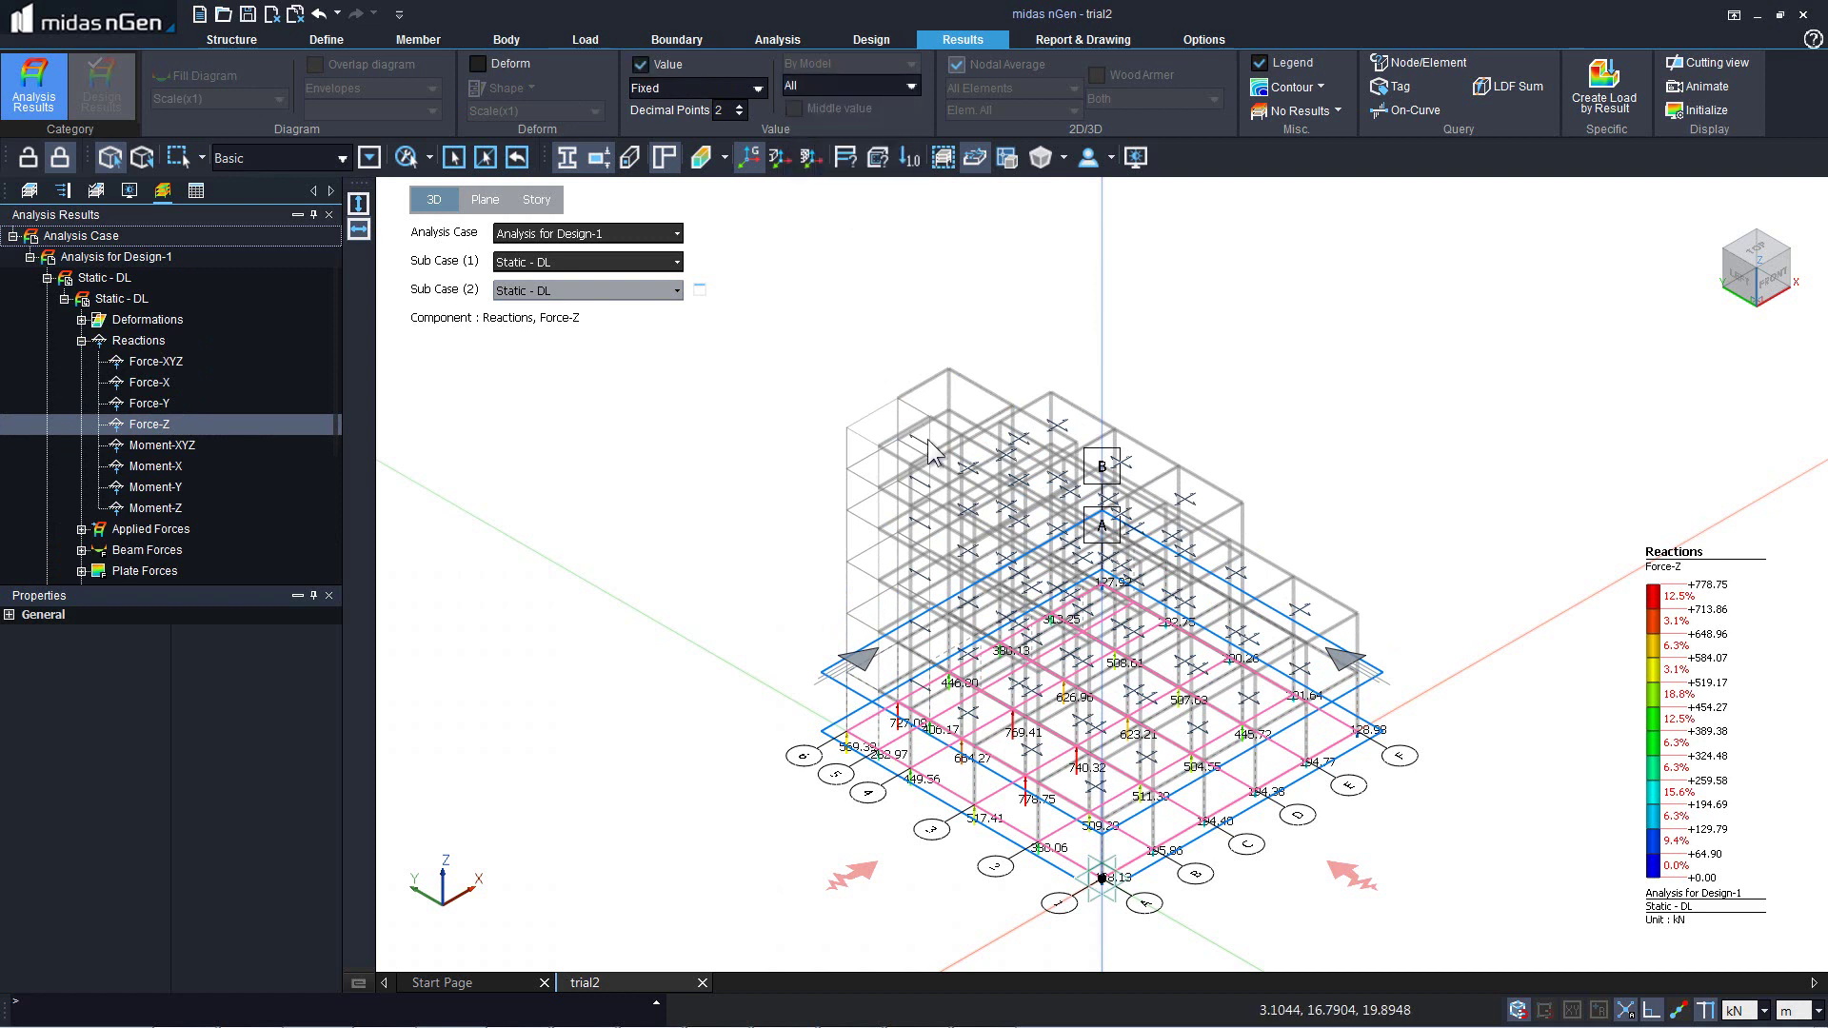
{"action": "middle_click_drag", "start_coordinate": [983, 869], "coordinate": [919, 716]}
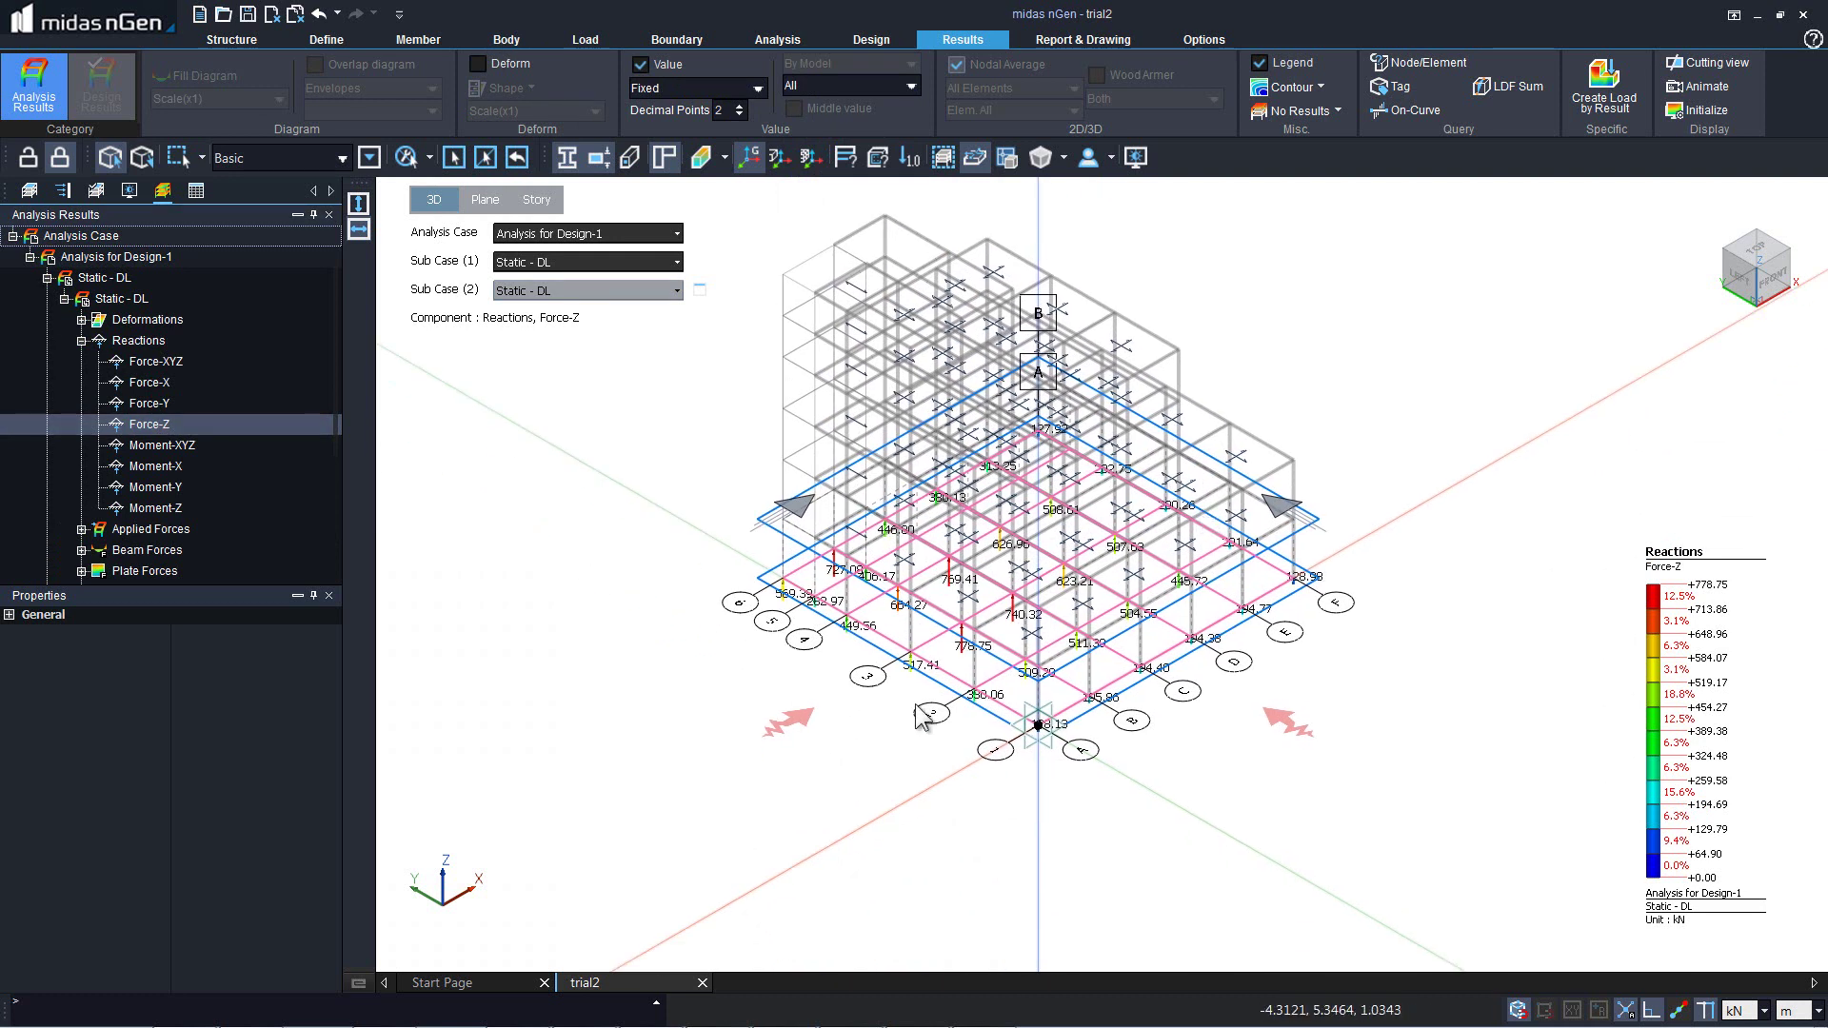
Step: Hide Grid Set-1, including its level planes and grid lines, from the model view
{"action": "left_click", "coordinate": [36, 190]}
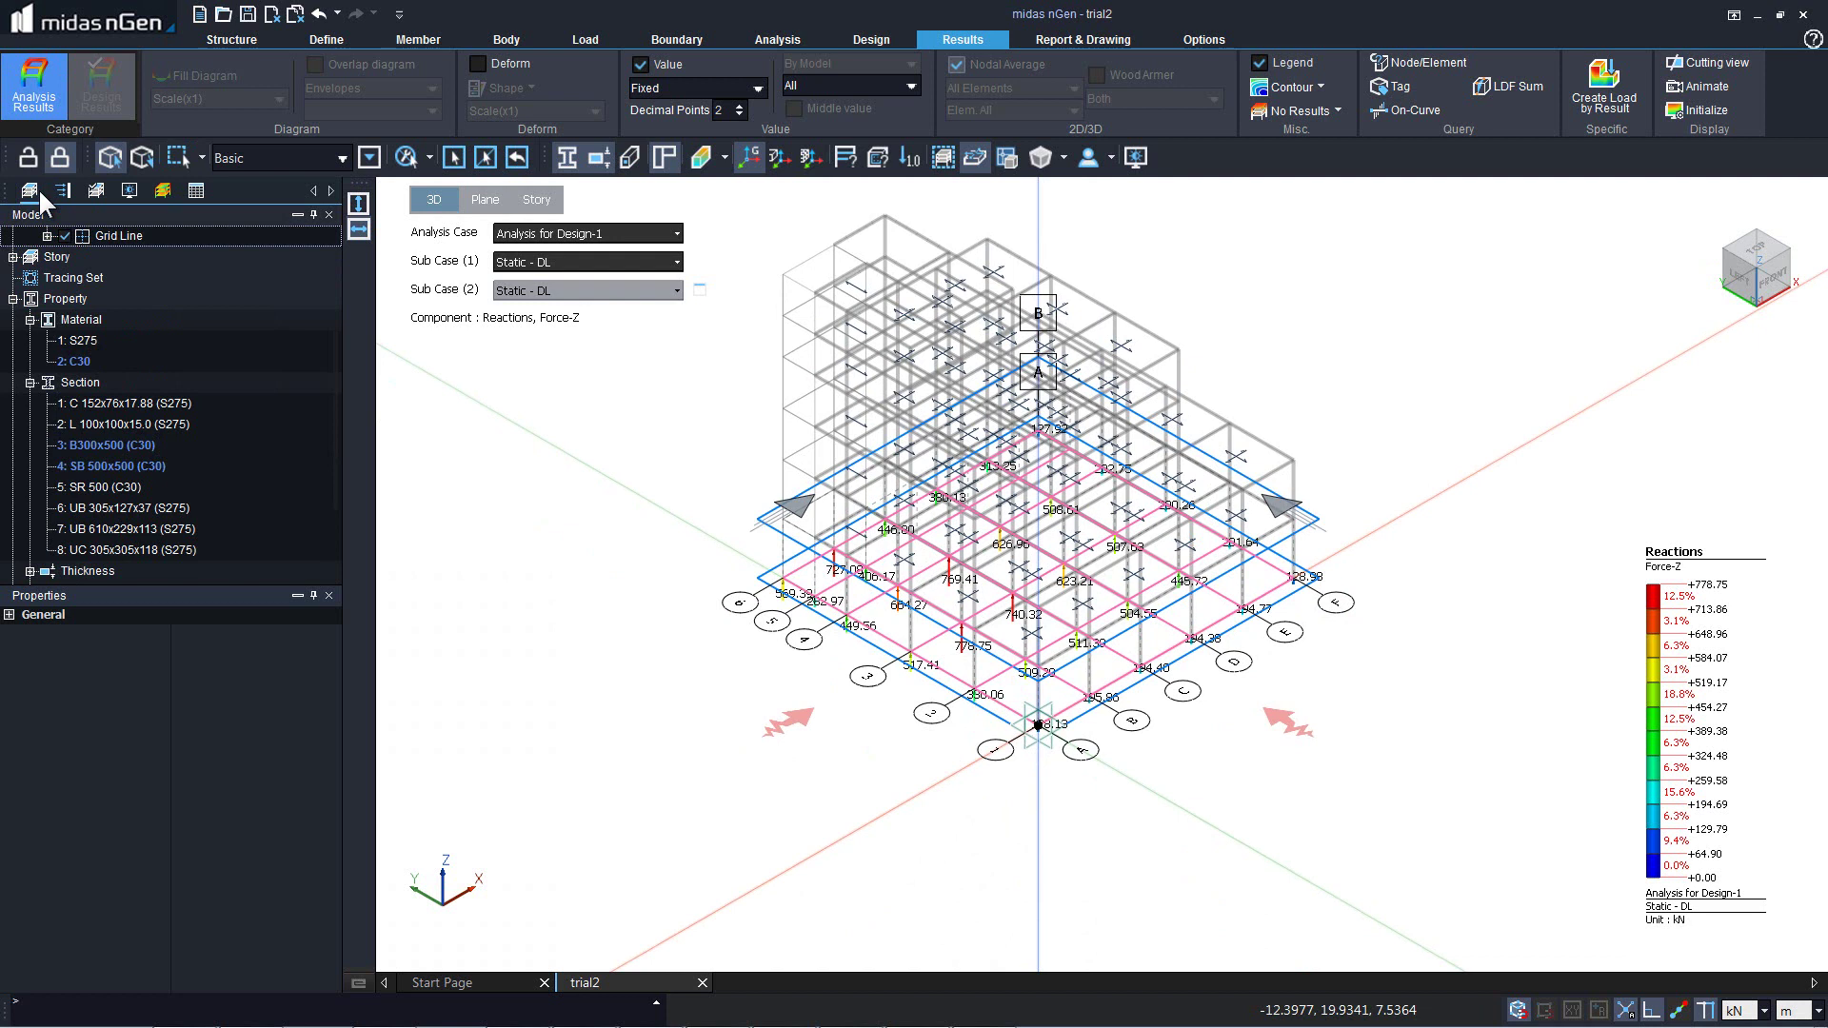
{"action": "left_click", "coordinate": [64, 235]}
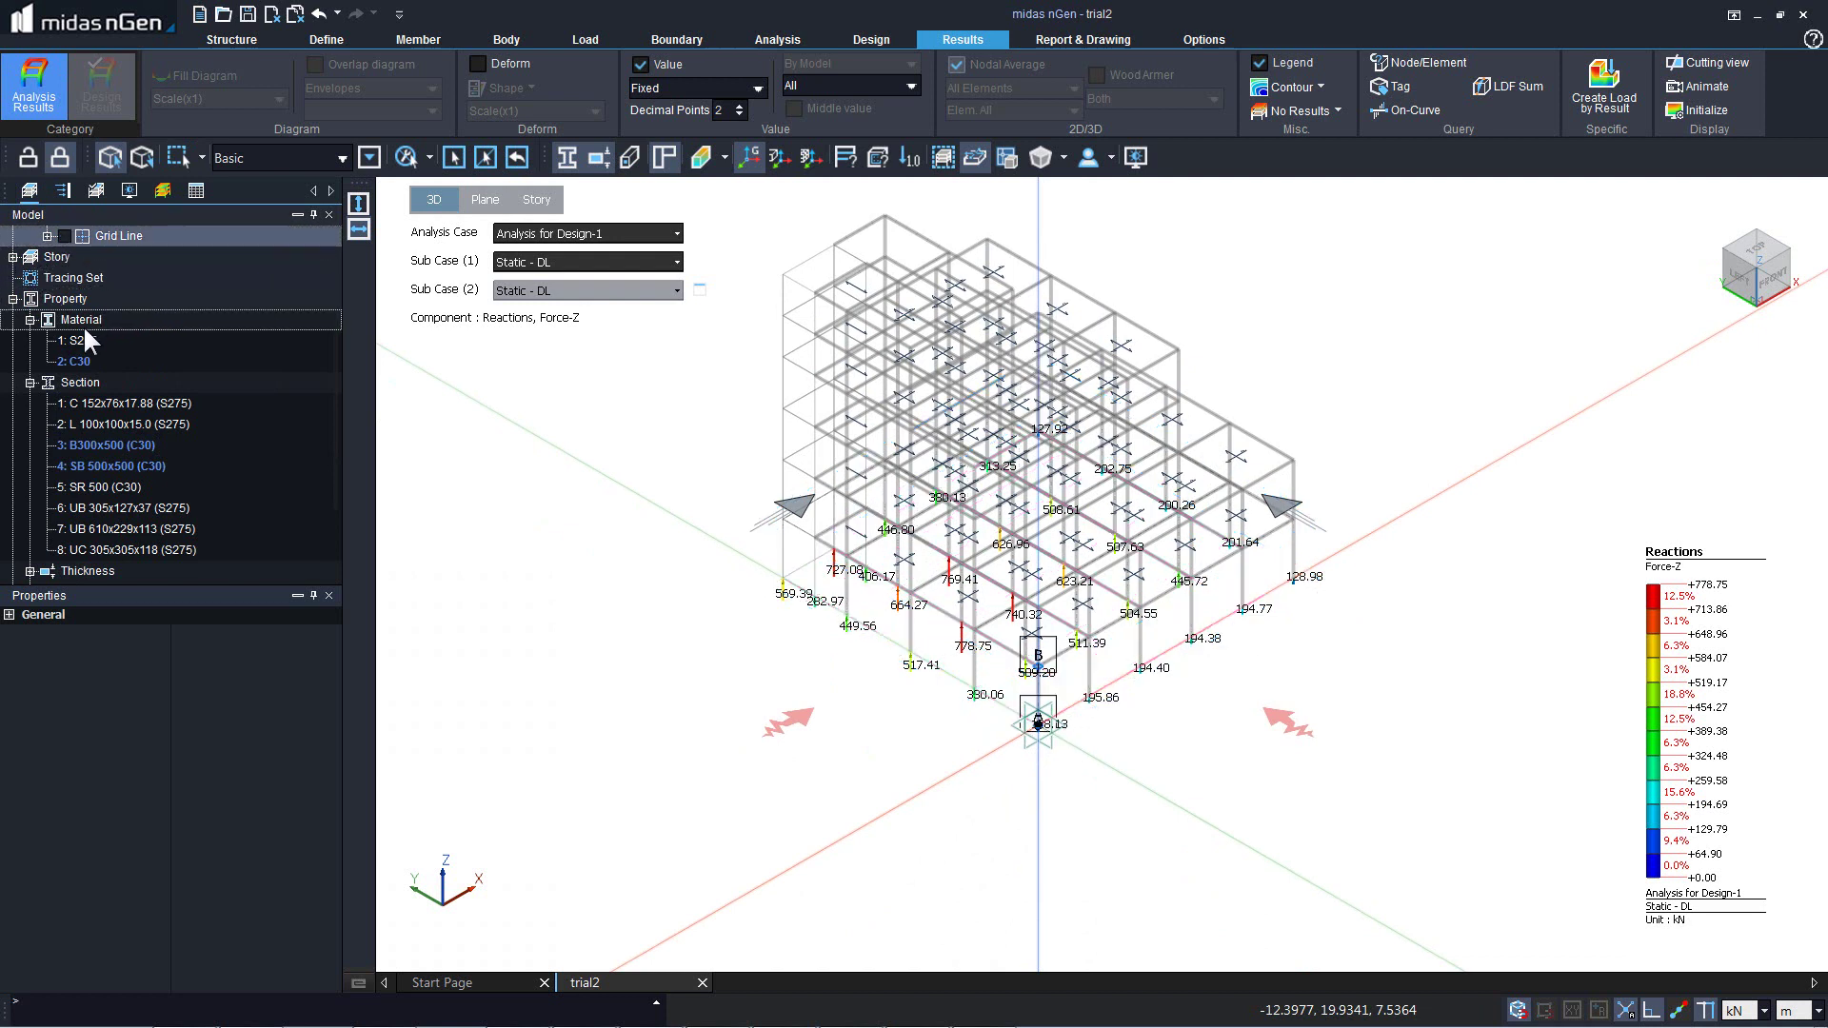
{"action": "scroll", "coordinate": [76, 334], "scroll_direction": "up", "scroll_amount": 3}
{"action": "left_click", "coordinate": [48, 361]}
{"action": "left_click", "coordinate": [48, 361]}
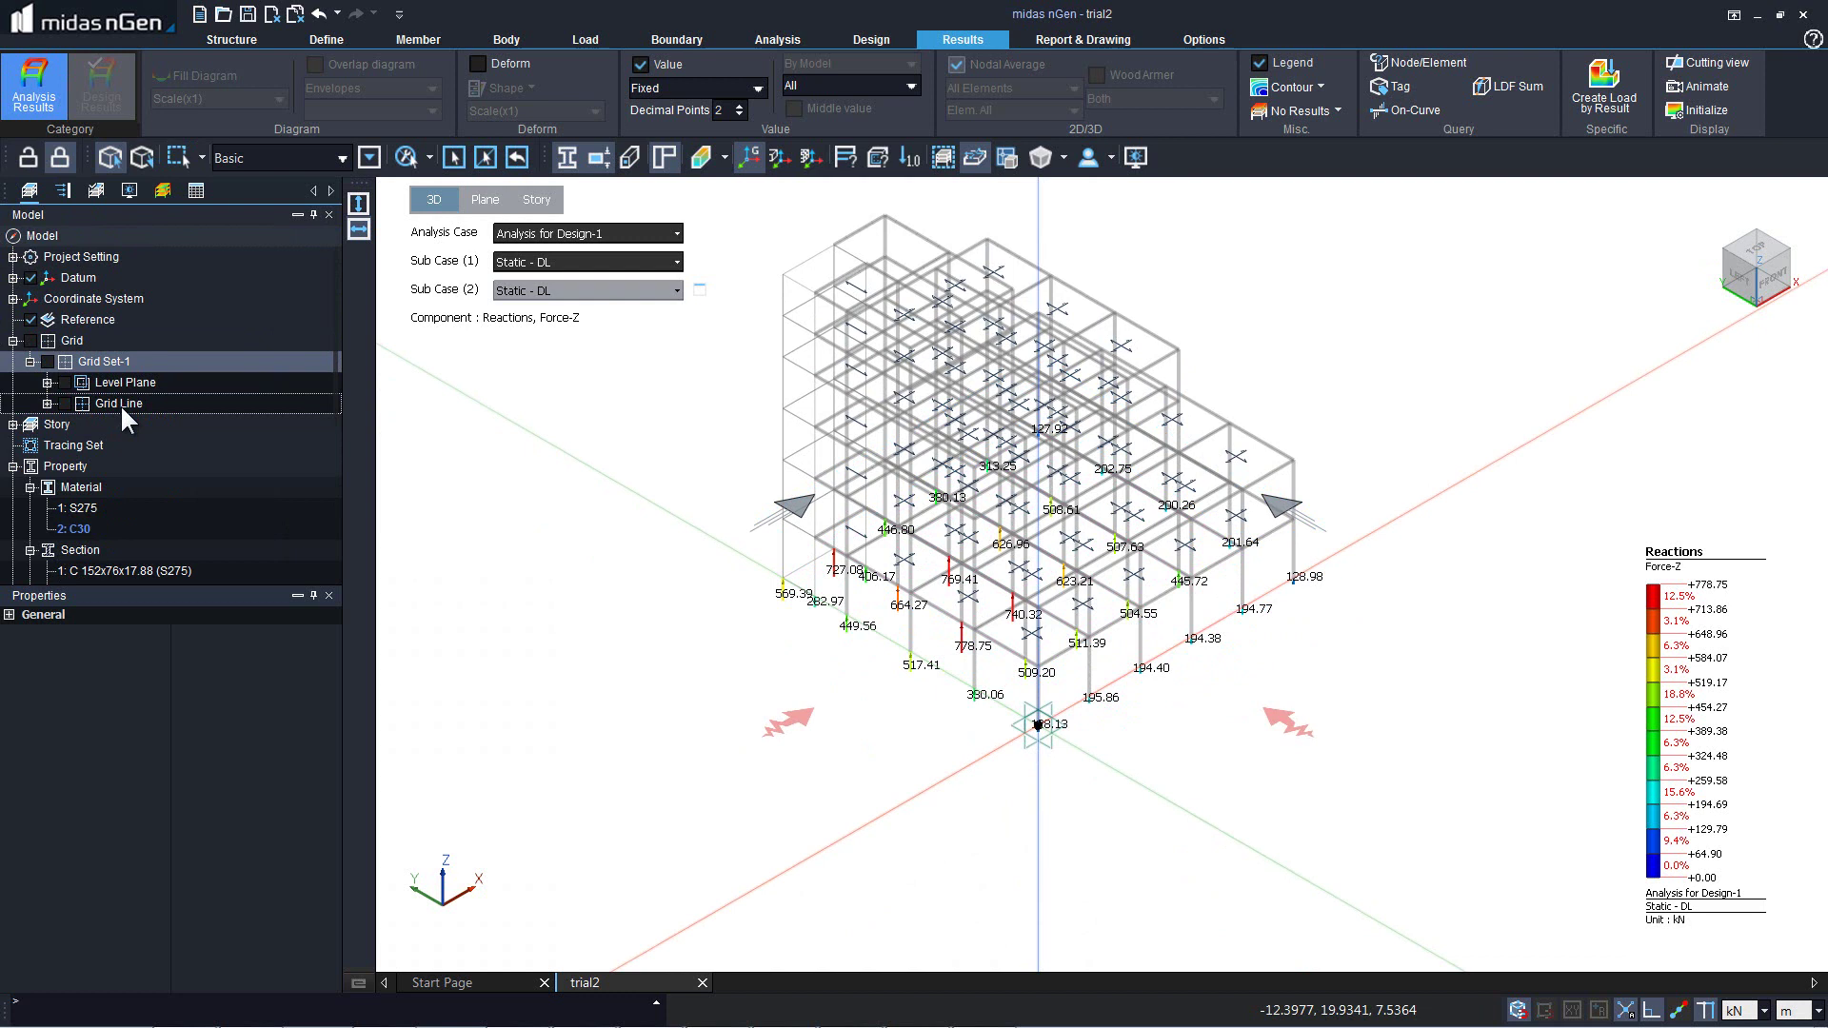
Step: Hide the Earthquake (EQ) loads, covering both seismic load sets, in the model view
{"action": "left_click", "coordinate": [63, 190]}
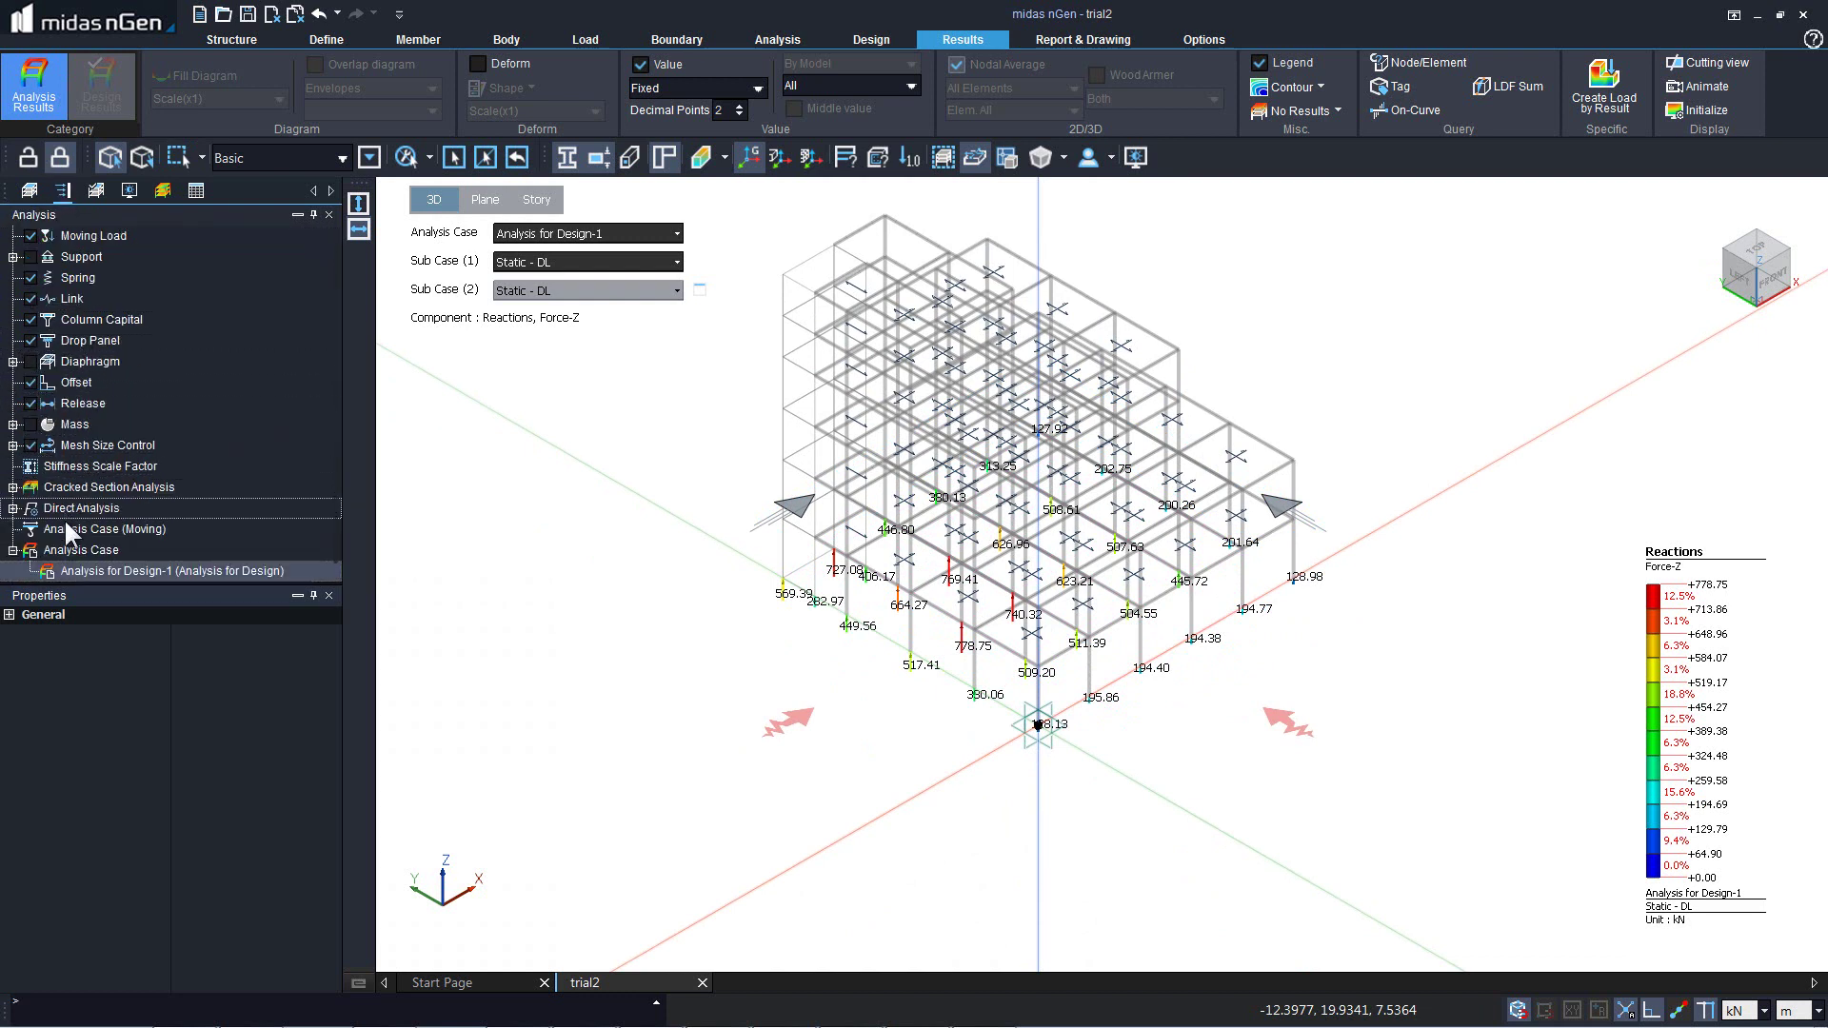
{"action": "scroll", "coordinate": [73, 409], "scroll_direction": "up", "scroll_amount": 4}
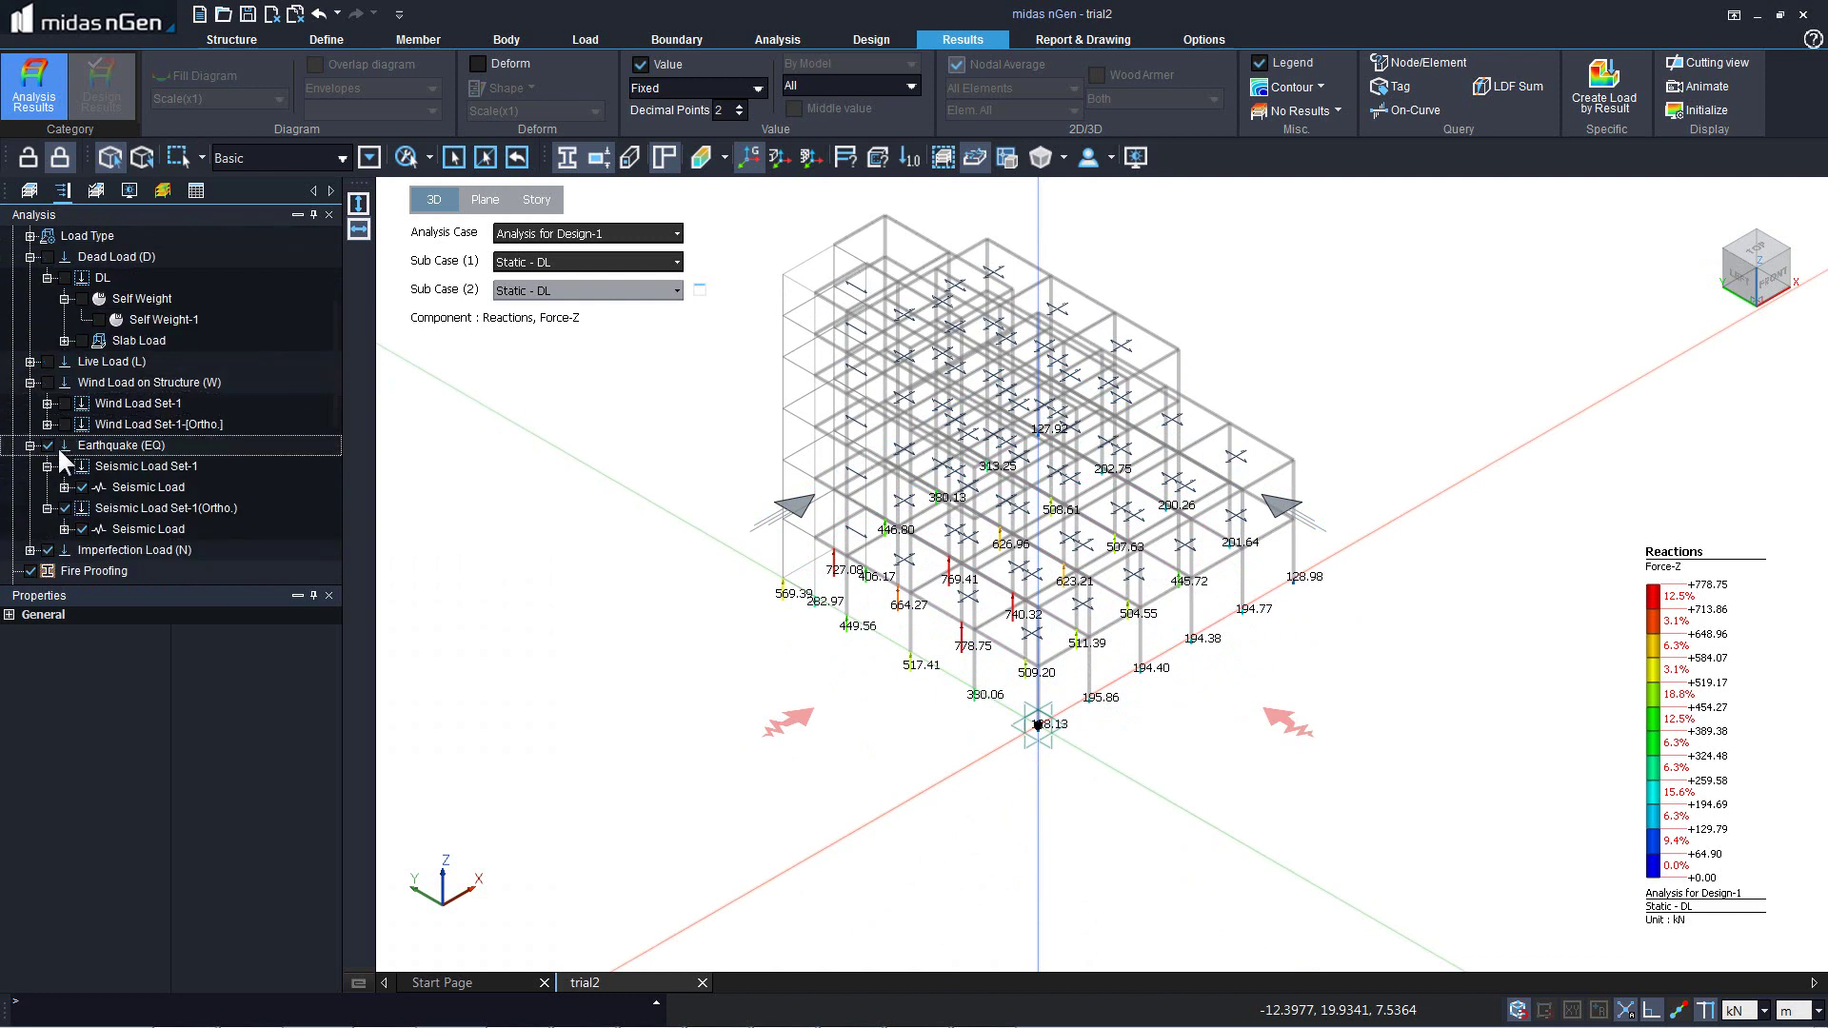
{"action": "left_click", "coordinate": [46, 445]}
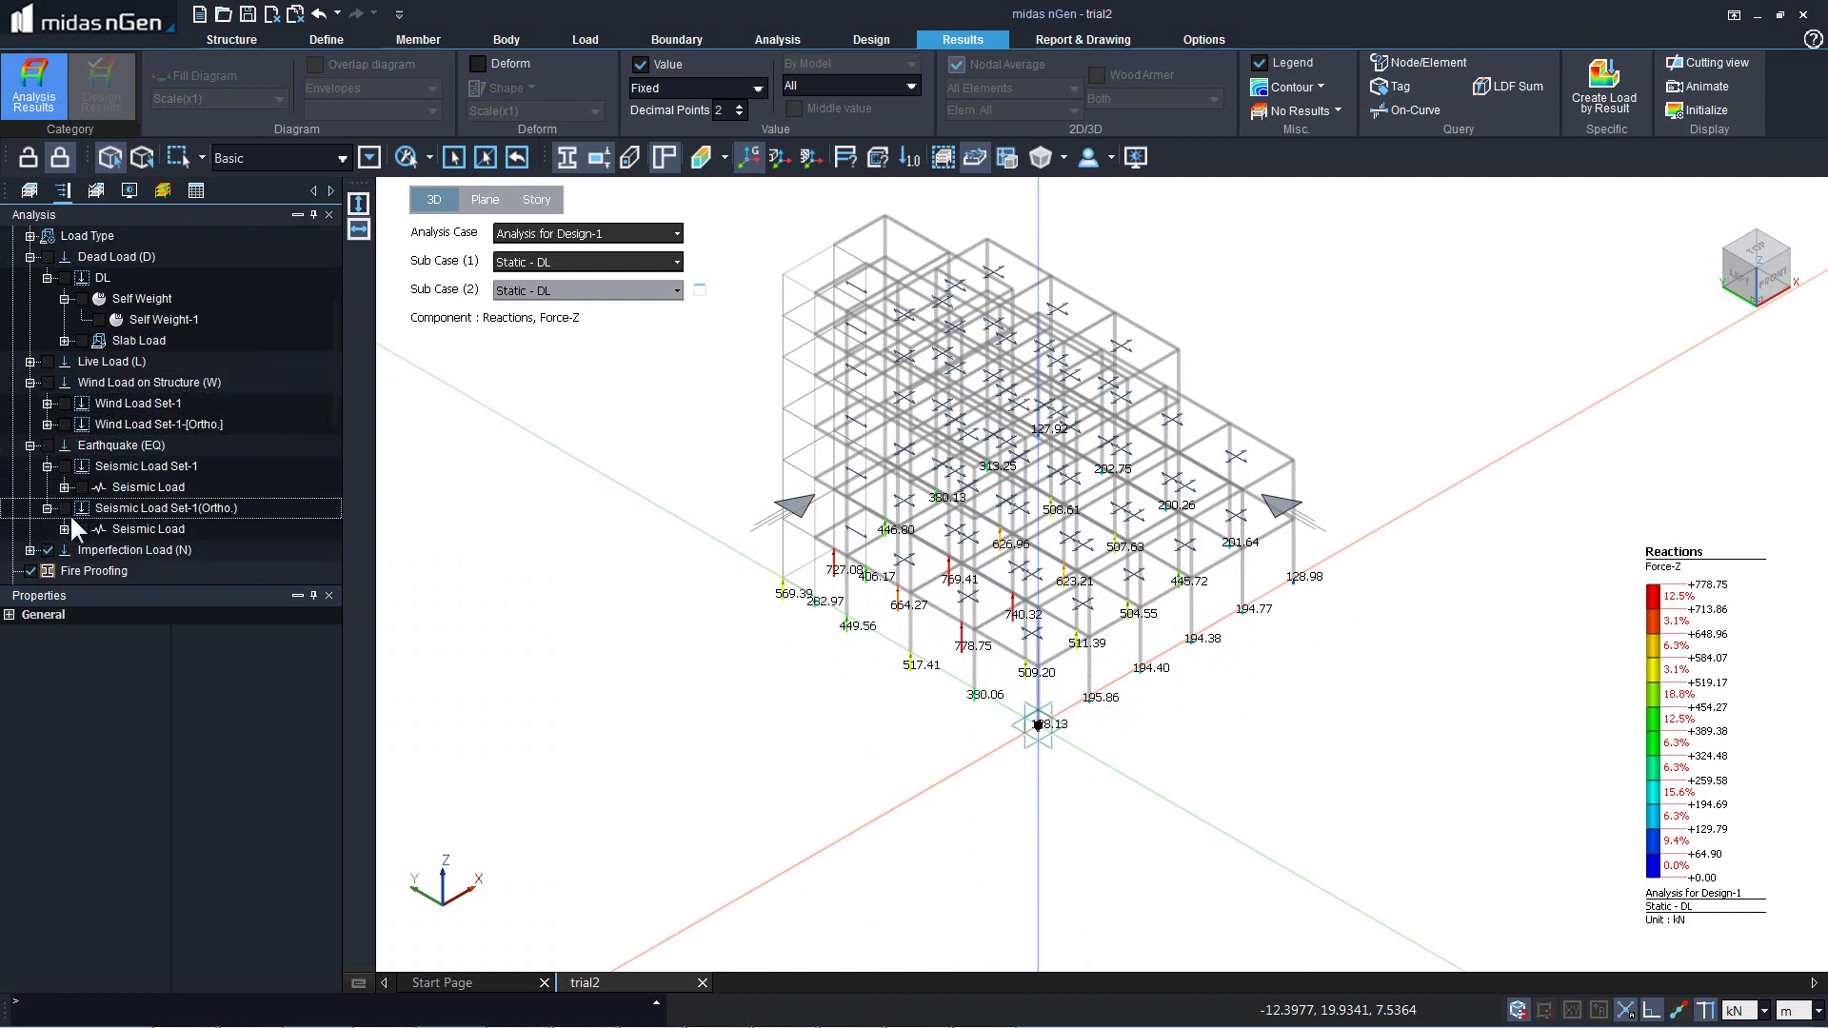
Step: Display the Force-Z reactions for Static - Wind Load Set-1, followed by the RC_EN_STR(MAX) envelope of Combination(RC)
{"action": "left_click", "coordinate": [648, 260]}
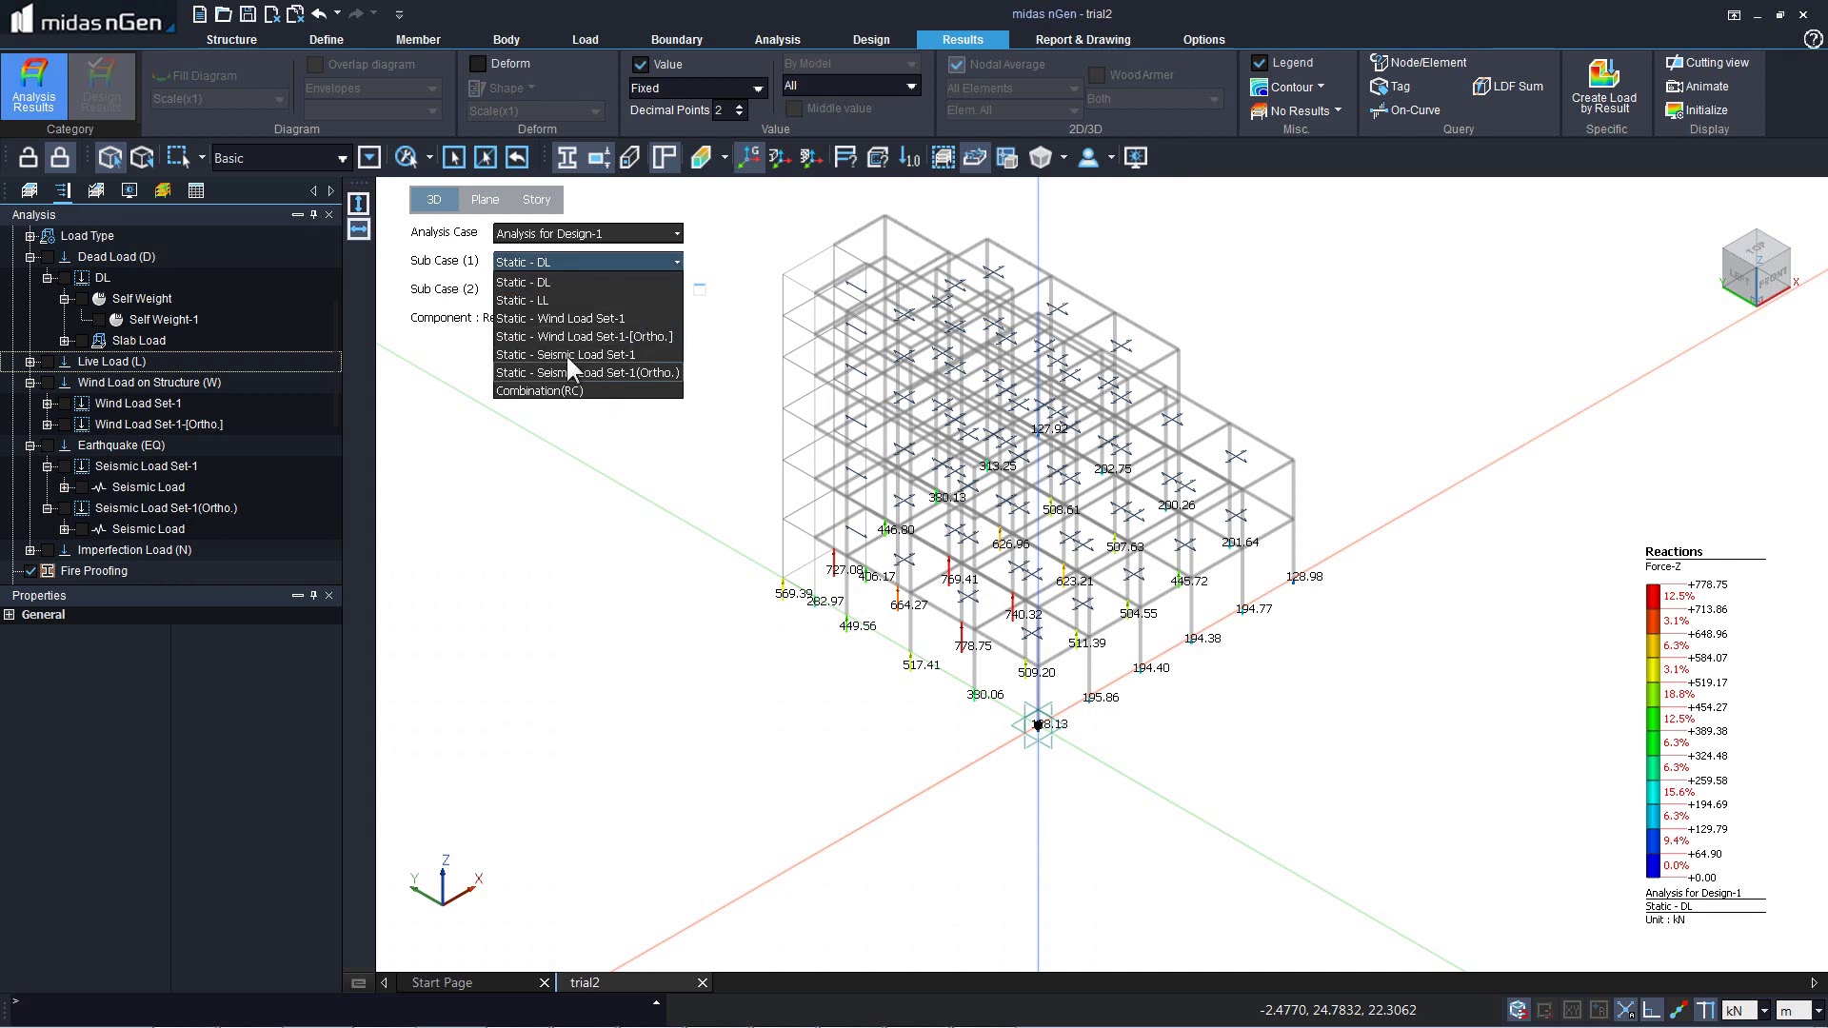
{"action": "left_click", "coordinate": [537, 320]}
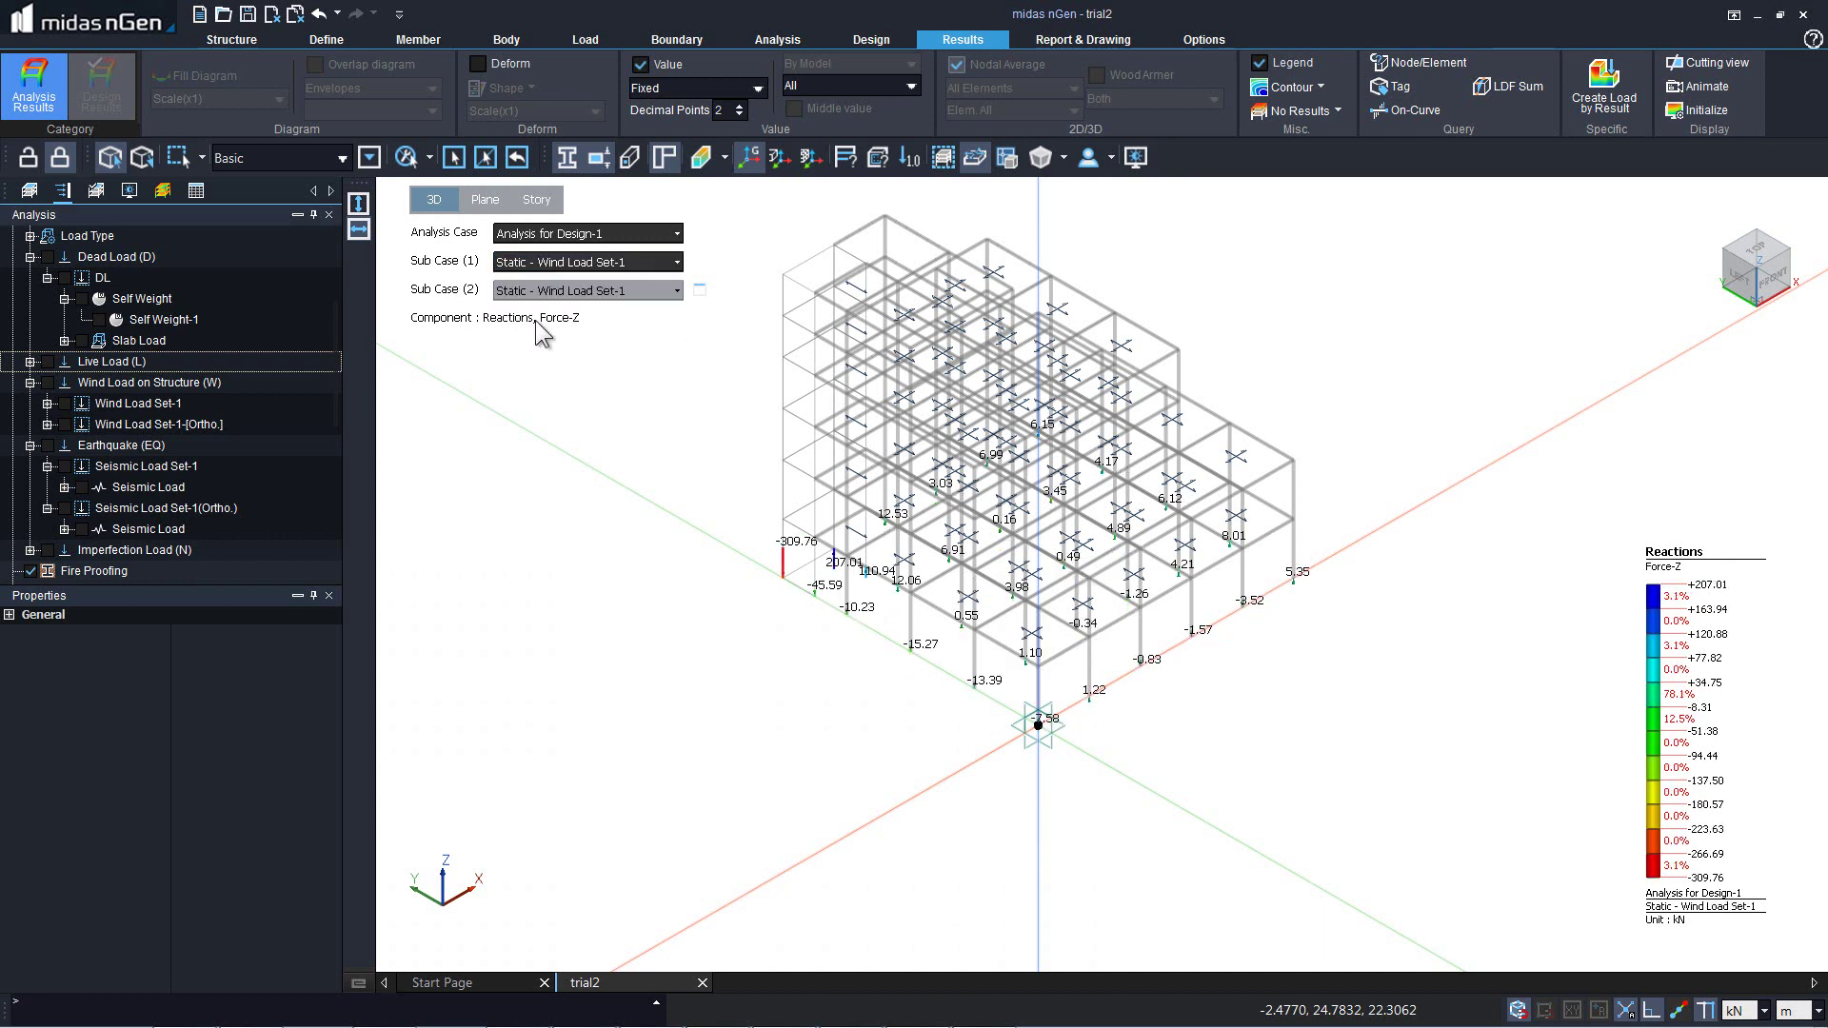
{"action": "left_click", "coordinate": [562, 263]}
{"action": "left_click", "coordinate": [545, 391]}
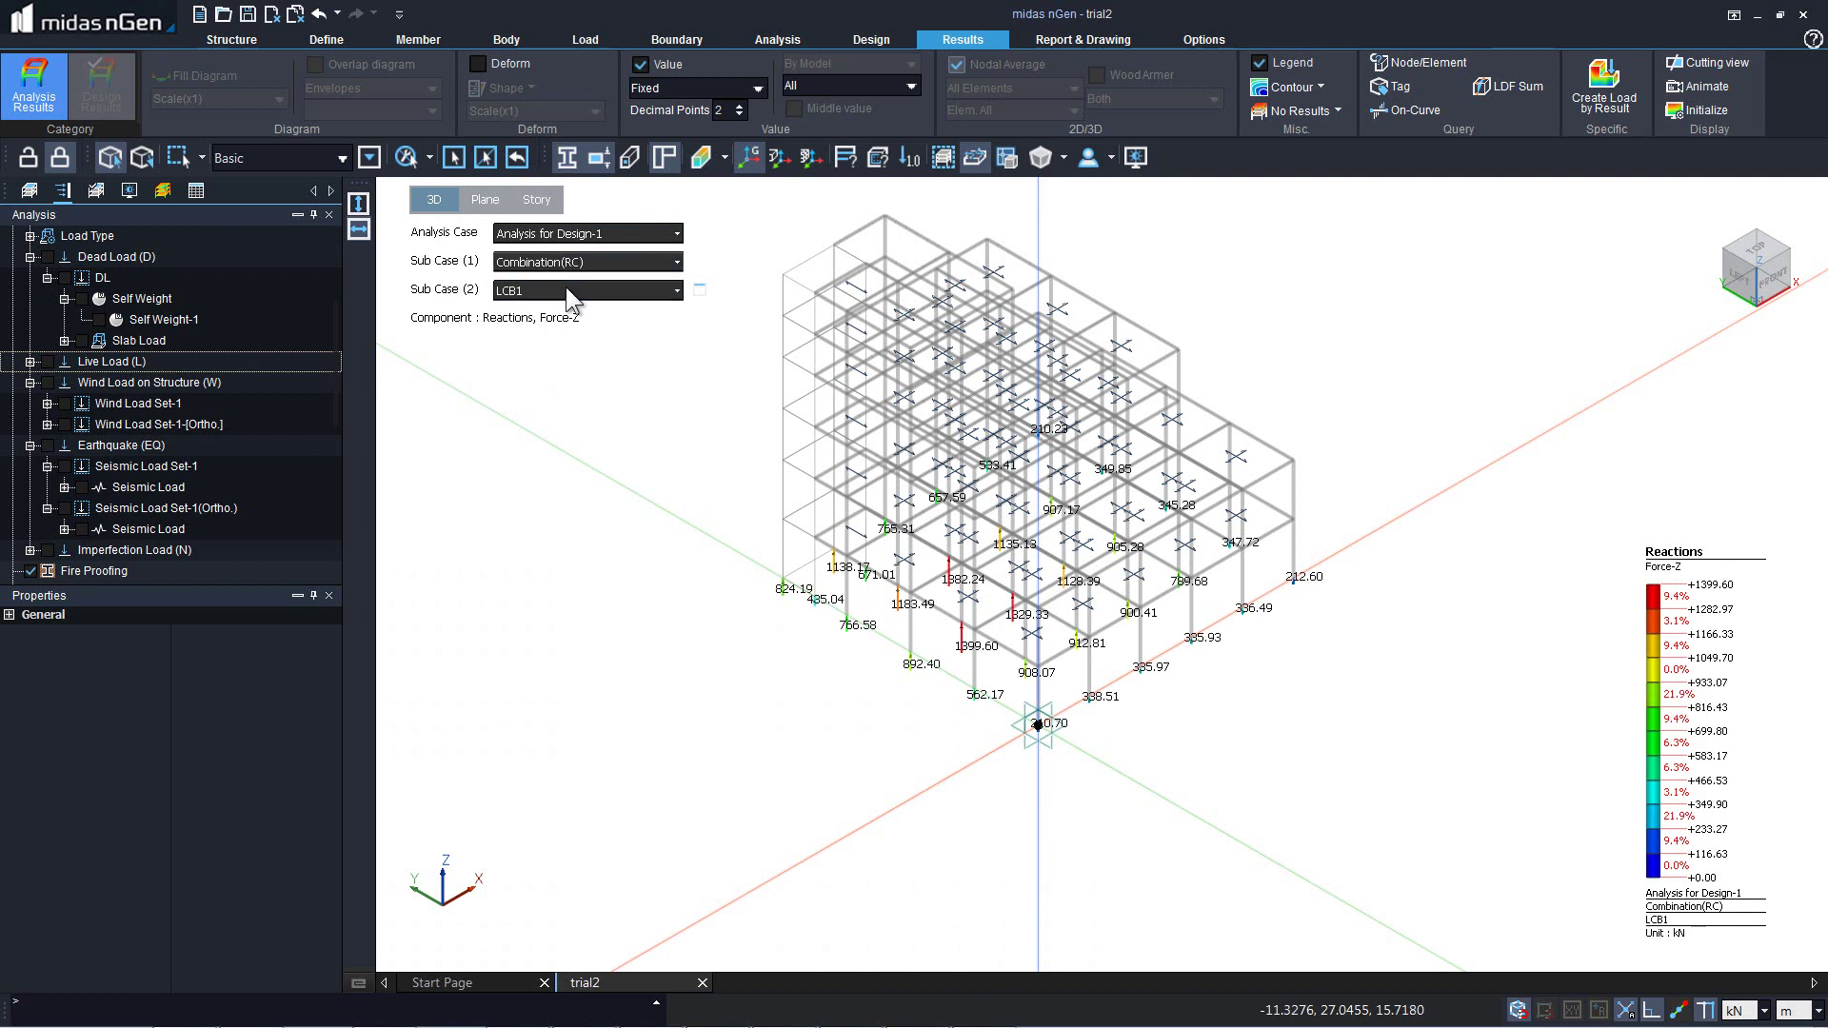
{"action": "left_click", "coordinate": [564, 287]}
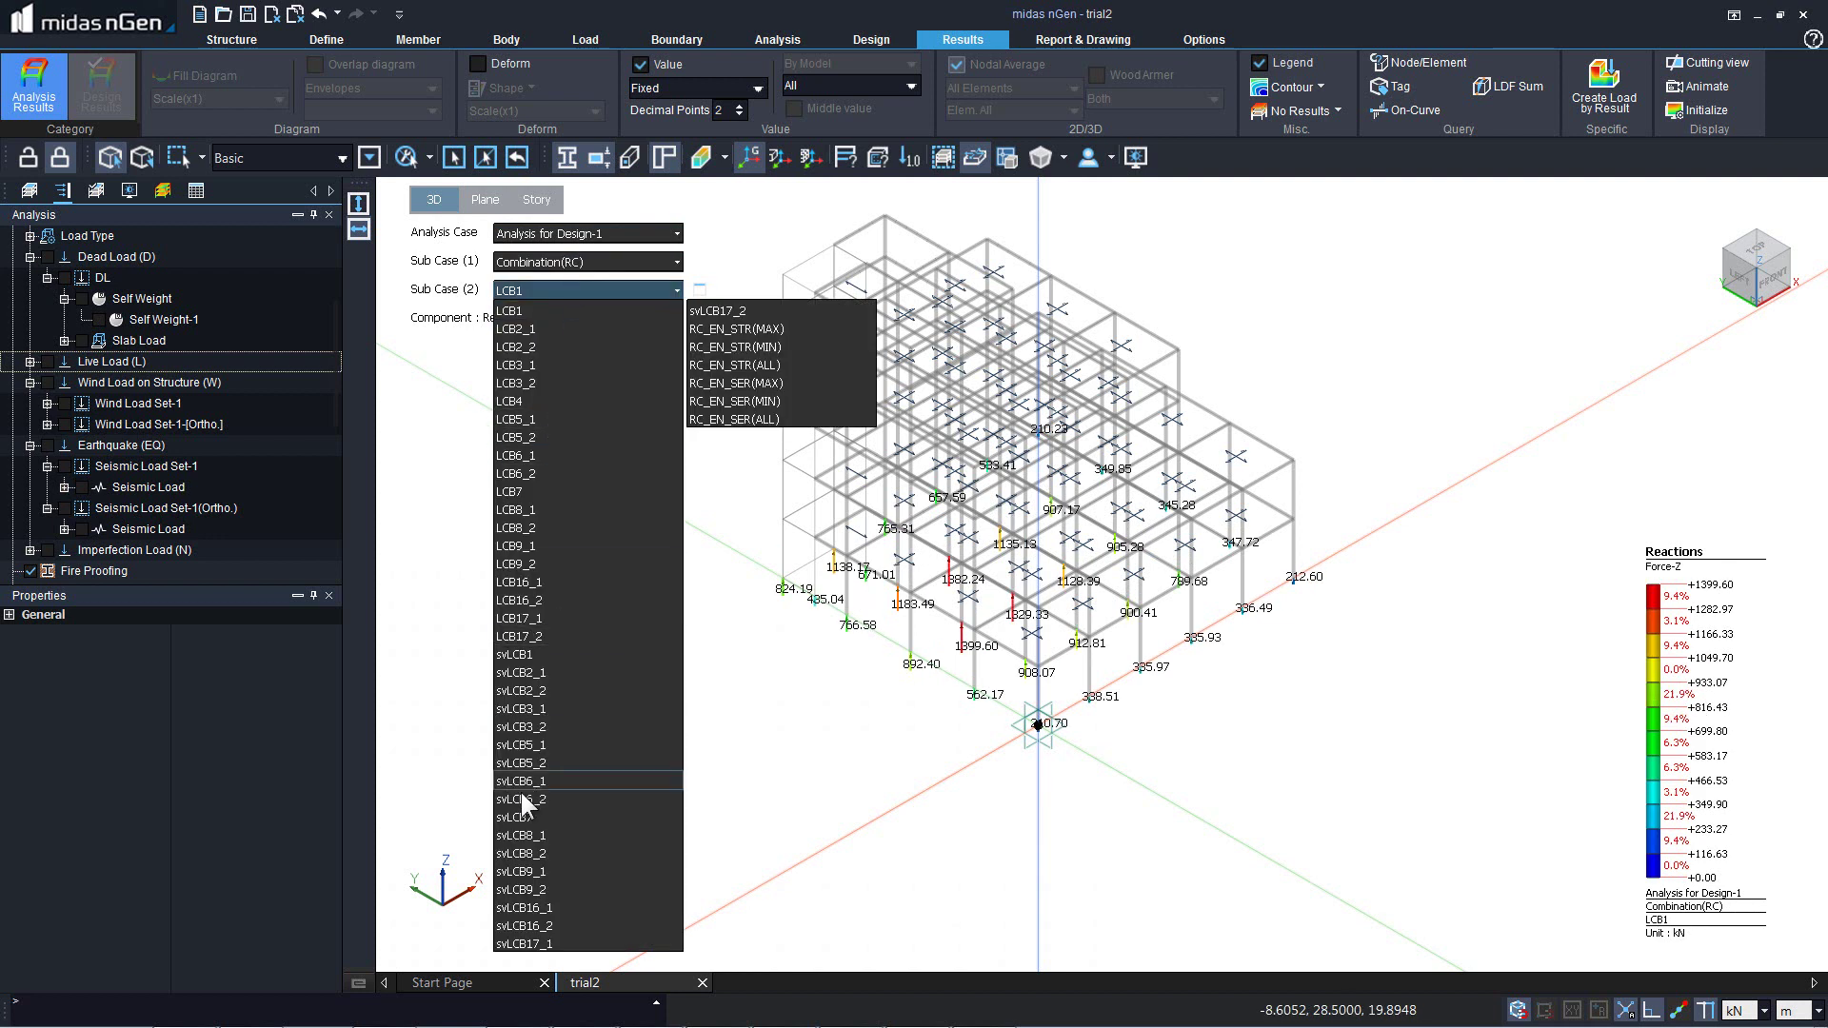
{"action": "left_click", "coordinate": [727, 327]}
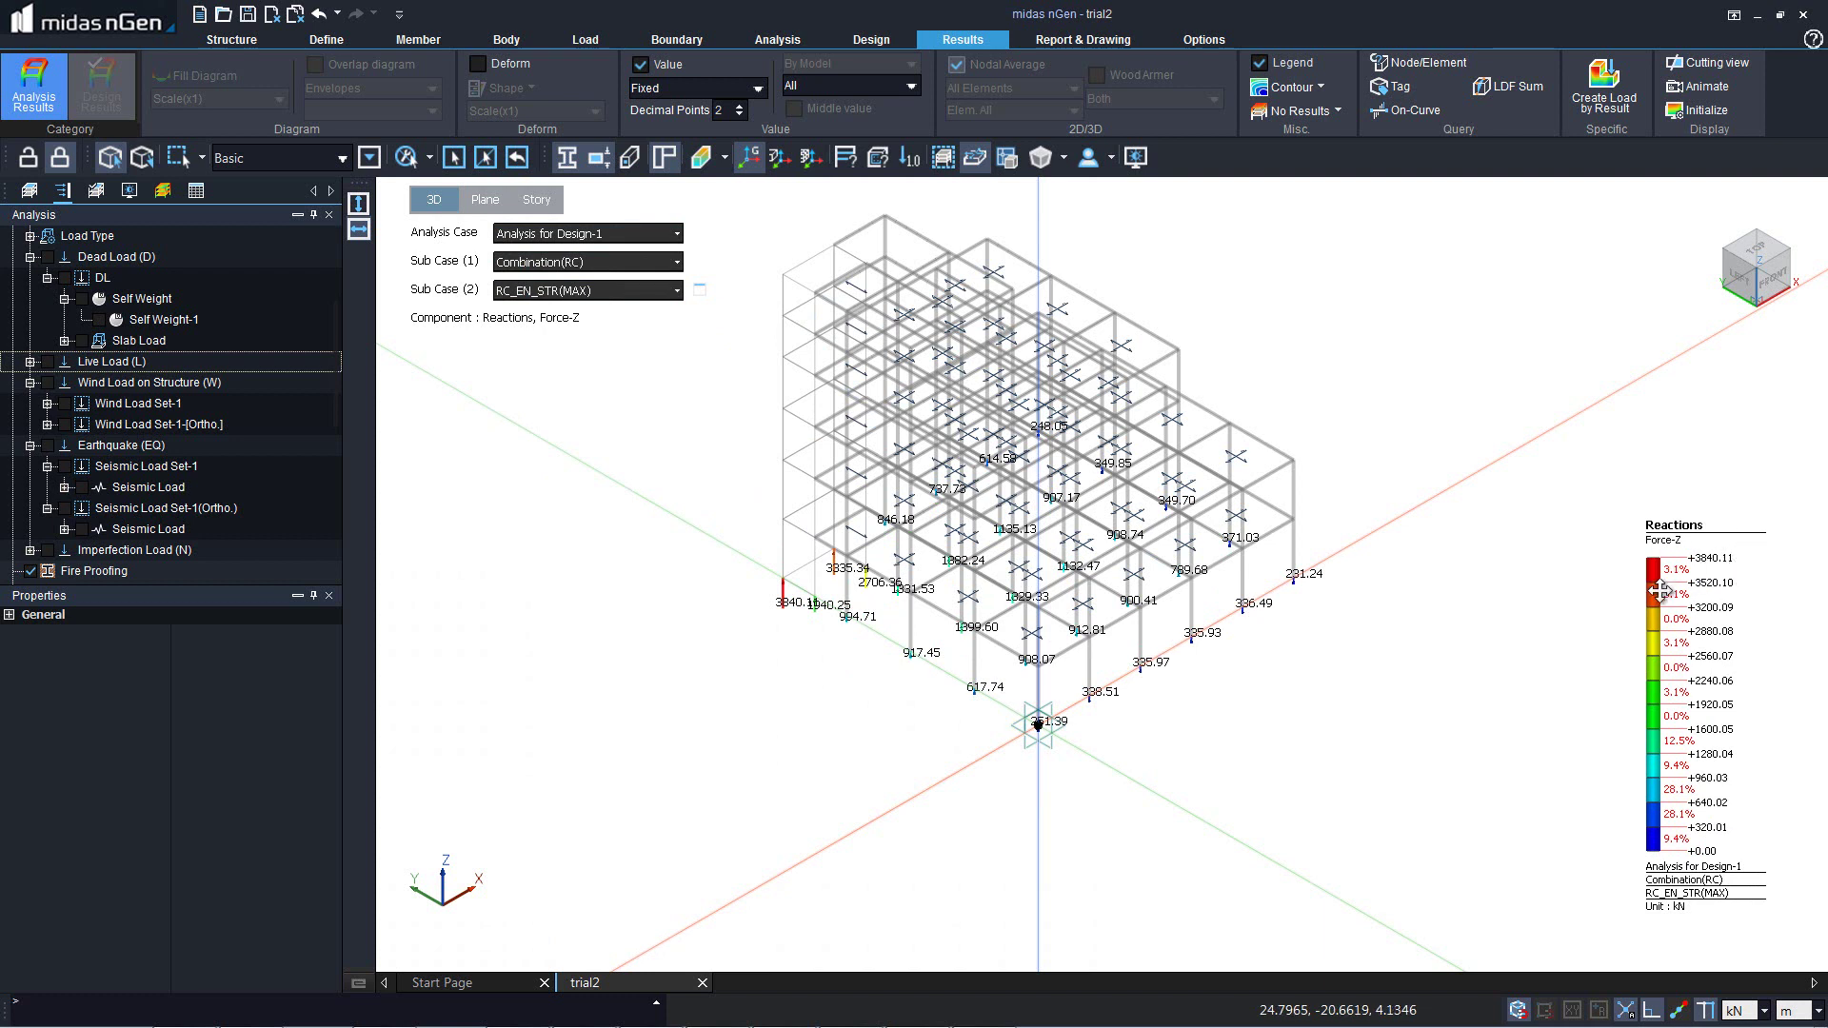
Step: Display the beam Axial Force diagrams of the Static - DL case and inspect the column forces up close
{"action": "left_click", "coordinate": [163, 193]}
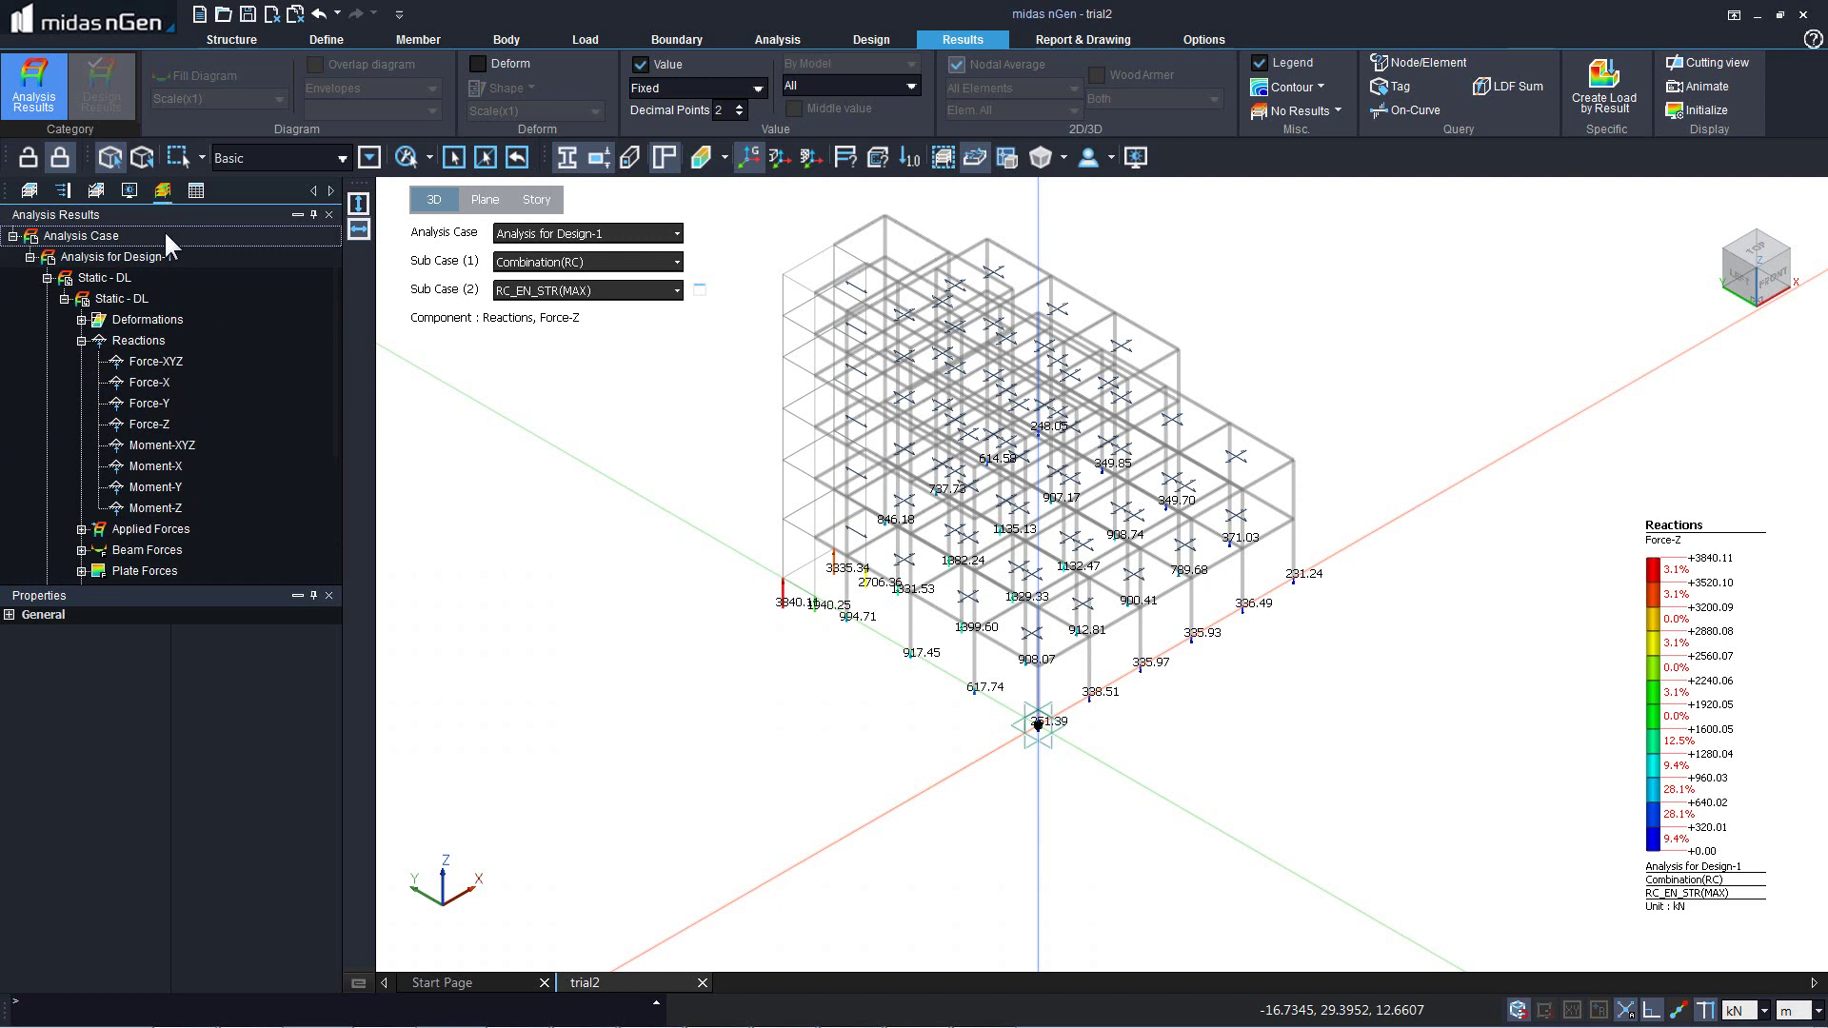
{"action": "left_click", "coordinate": [94, 333]}
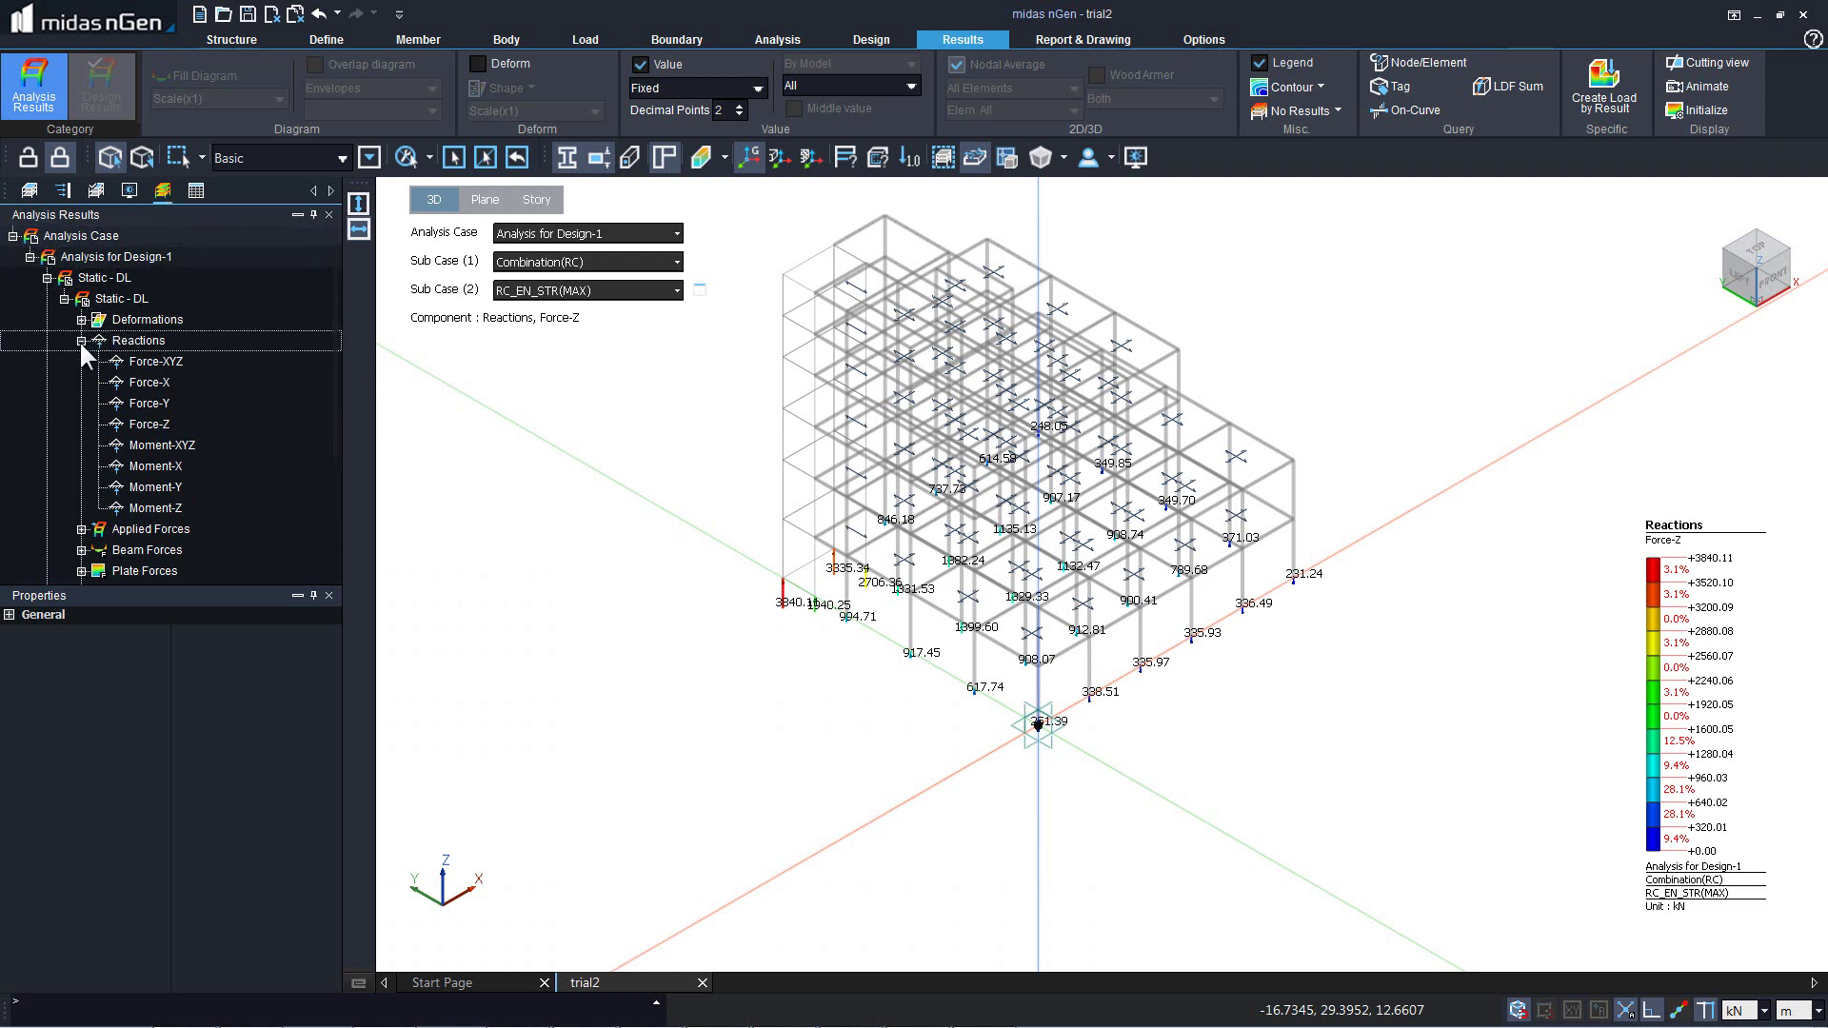
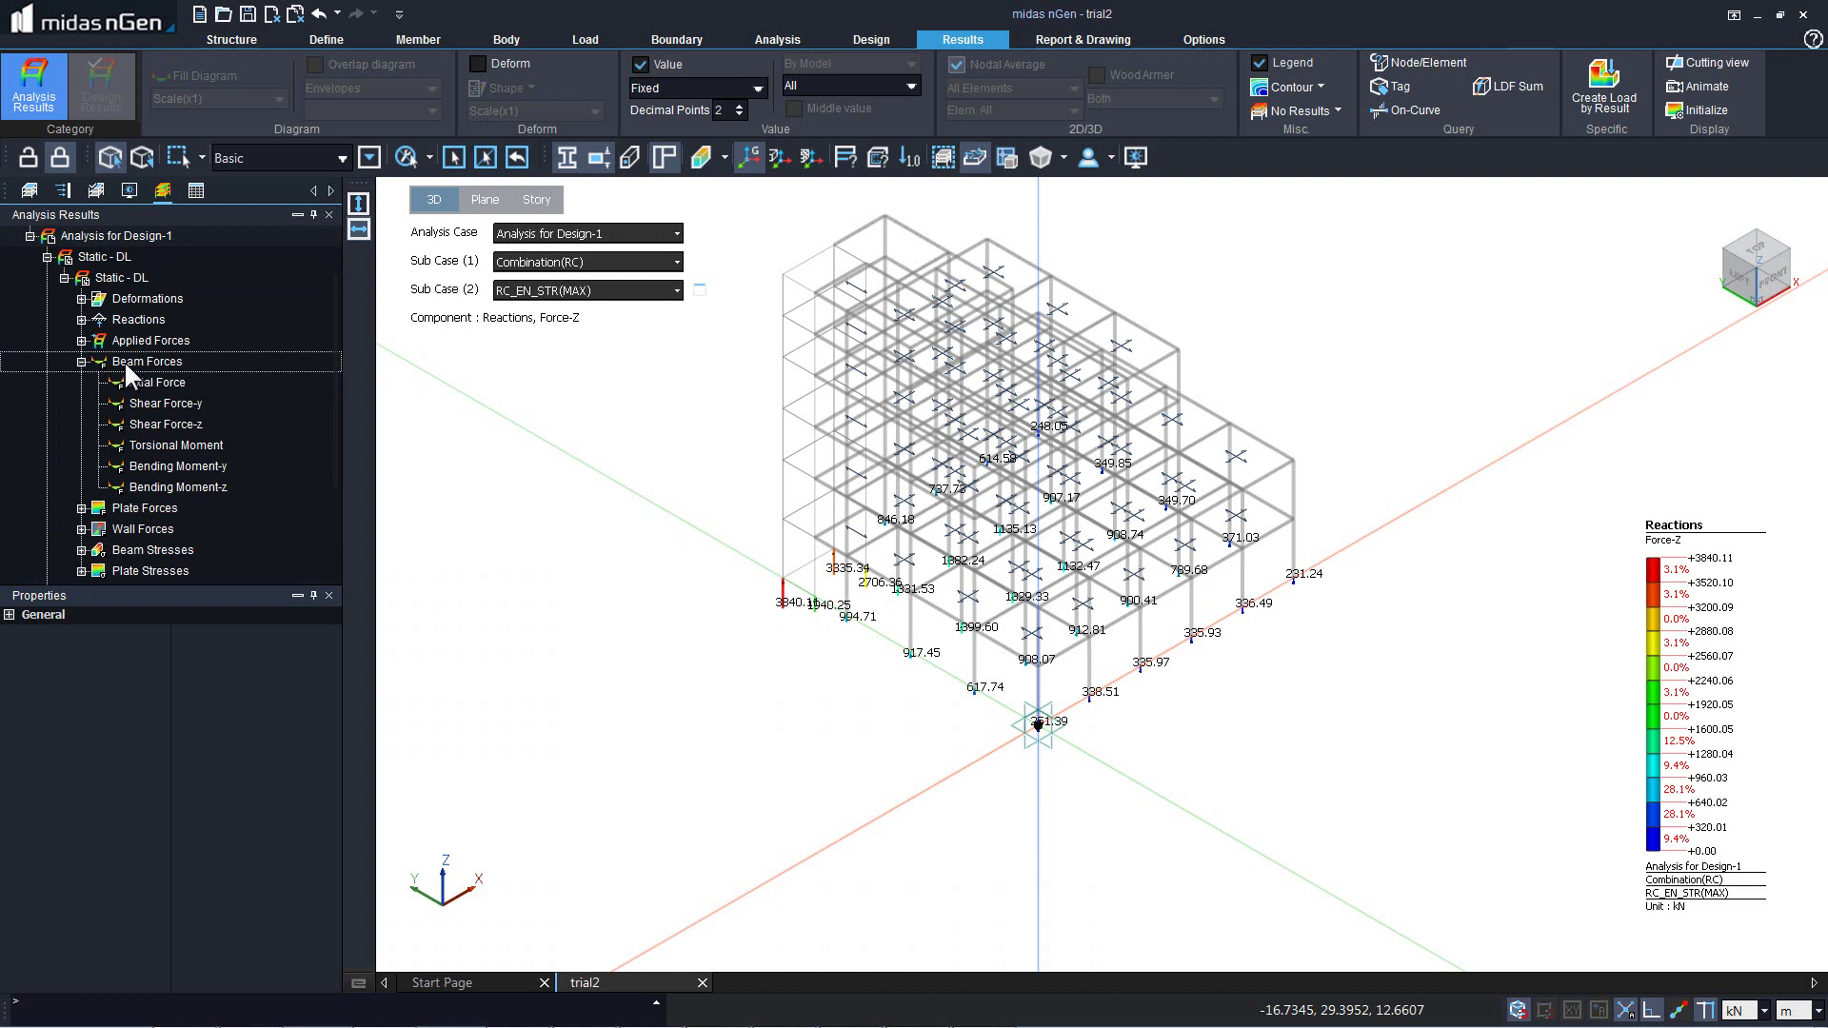
{"action": "left_click", "coordinate": [150, 381]}
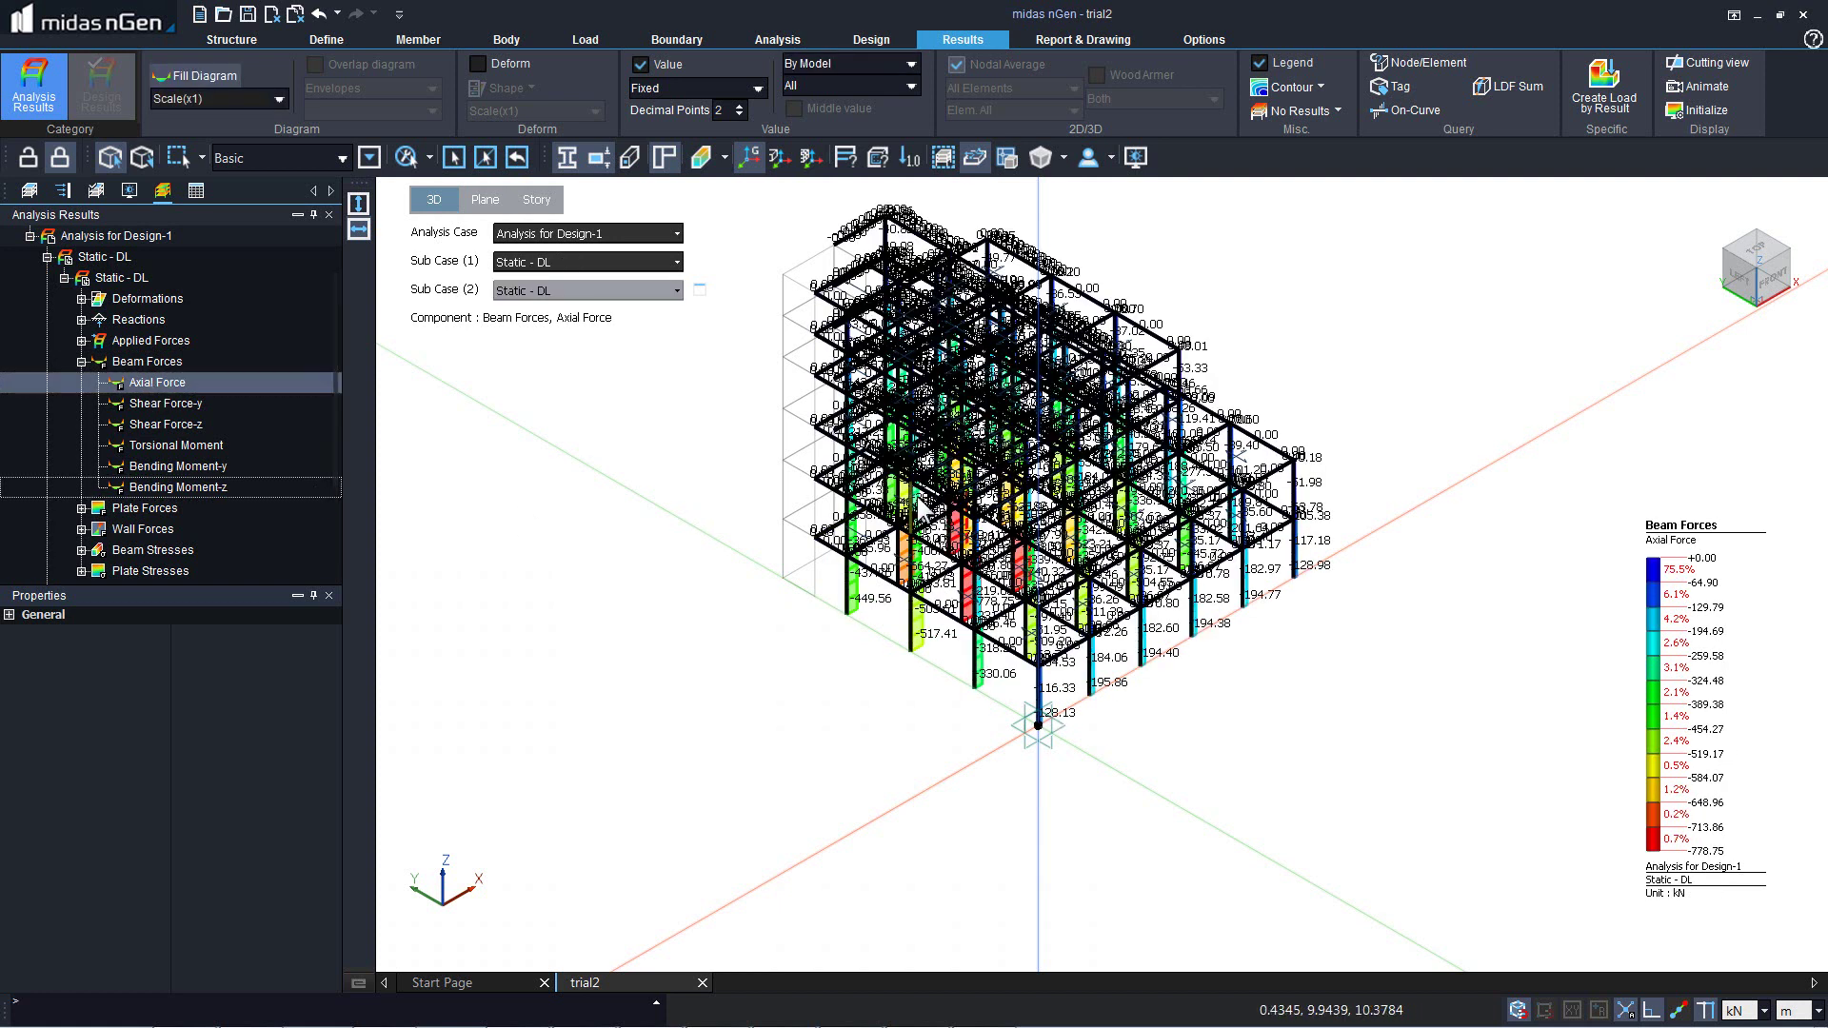
{"action": "scroll", "coordinate": [921, 511], "scroll_direction": "up", "scroll_amount": 5}
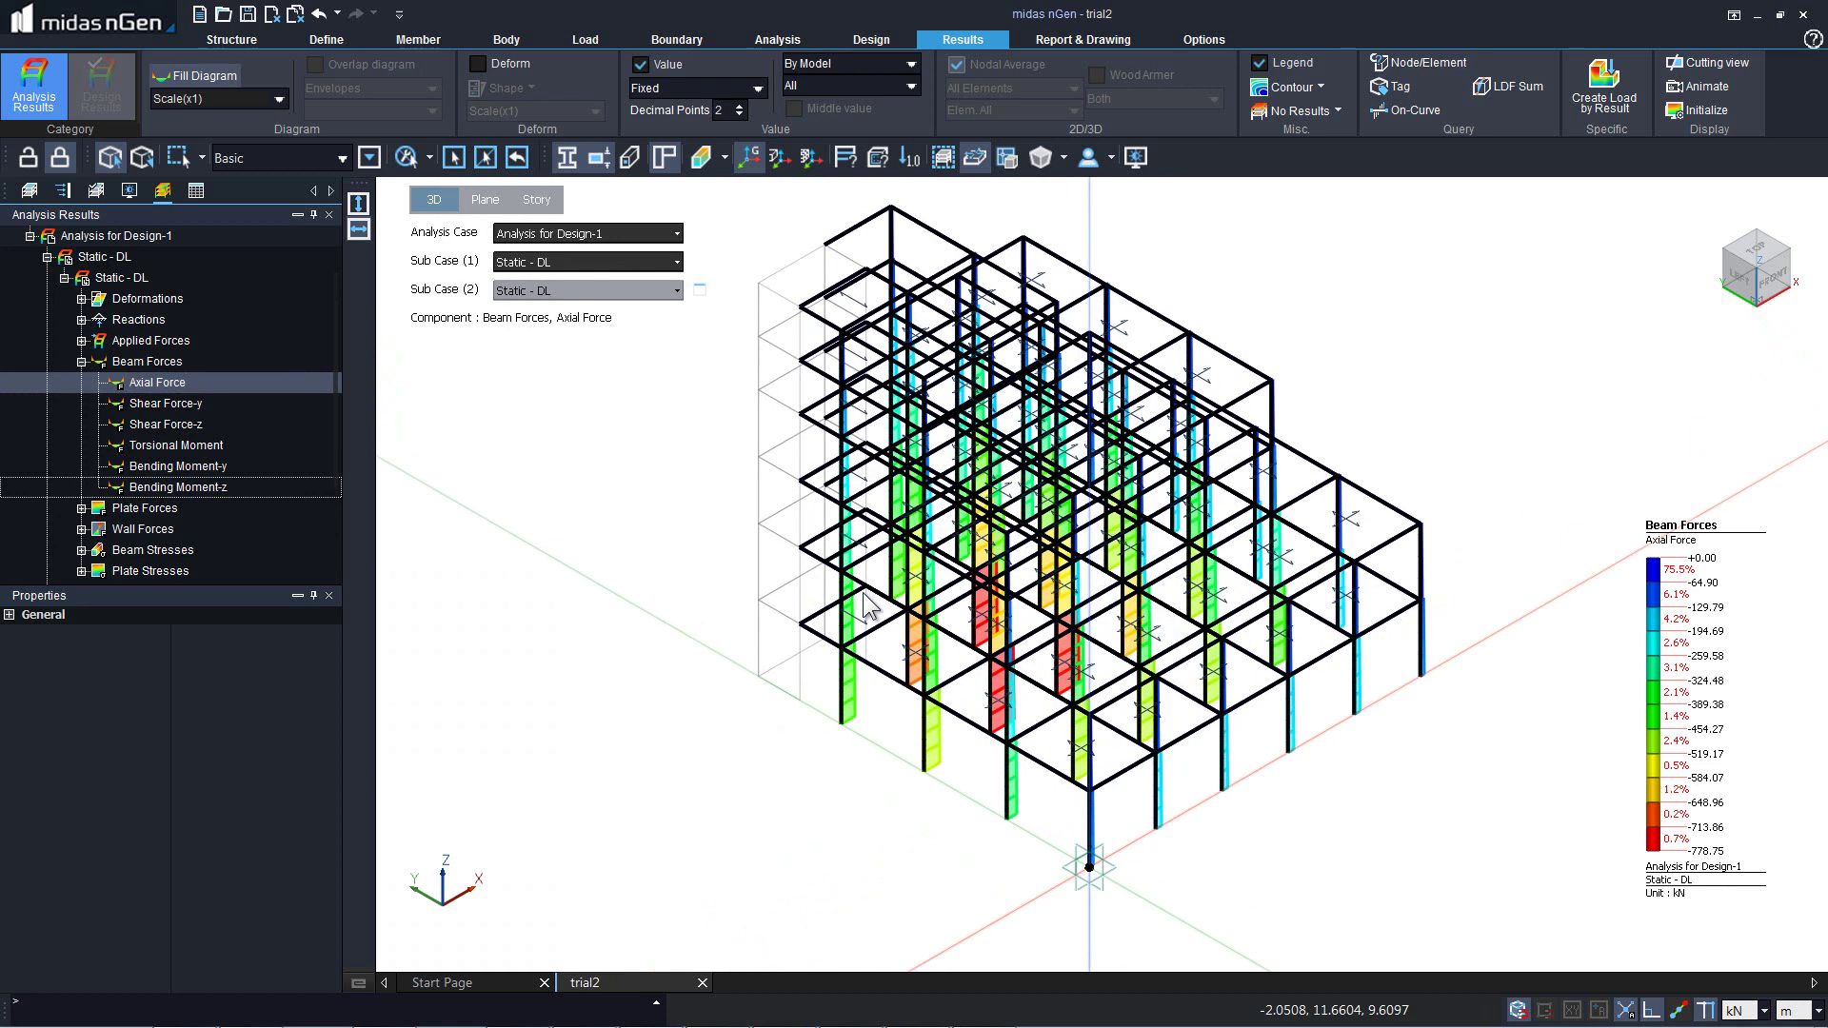
{"action": "scroll", "coordinate": [868, 606], "scroll_direction": "up", "scroll_amount": 3}
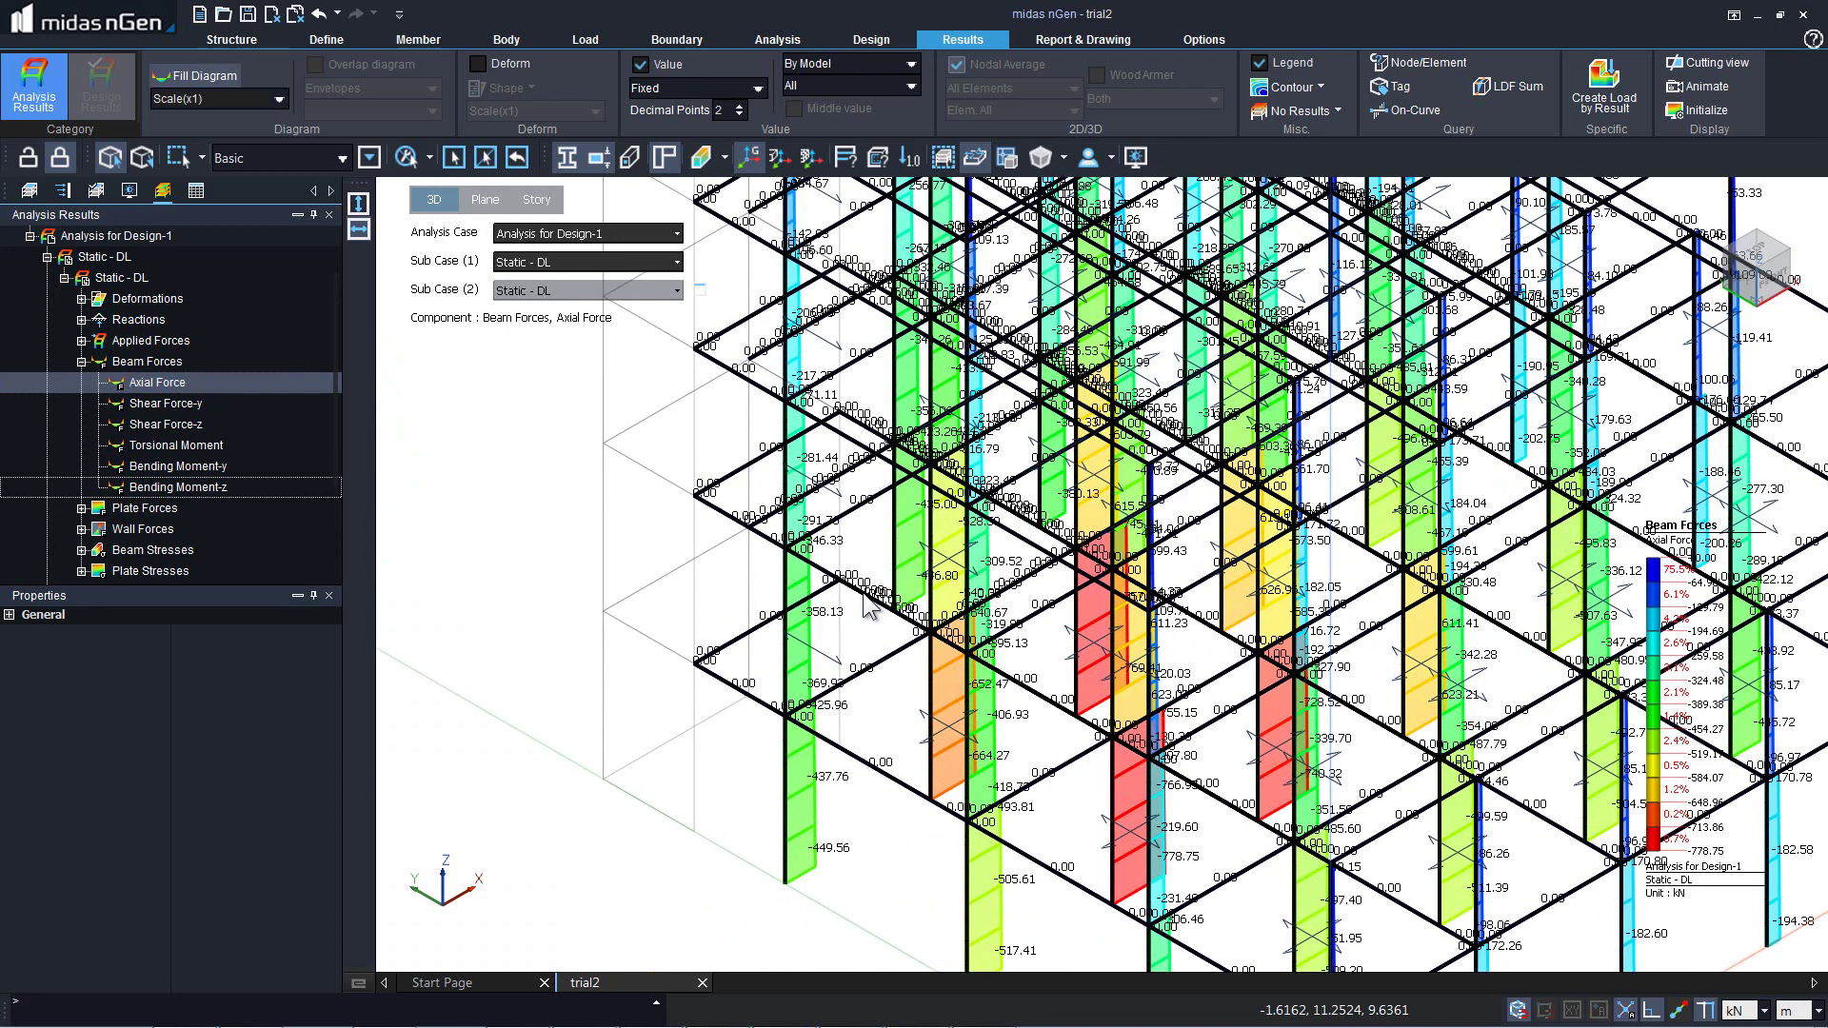
Step: Display the beam Bending Moment-y diagrams of the Static - DL case for story 2F only
{"action": "left_click", "coordinate": [157, 465]}
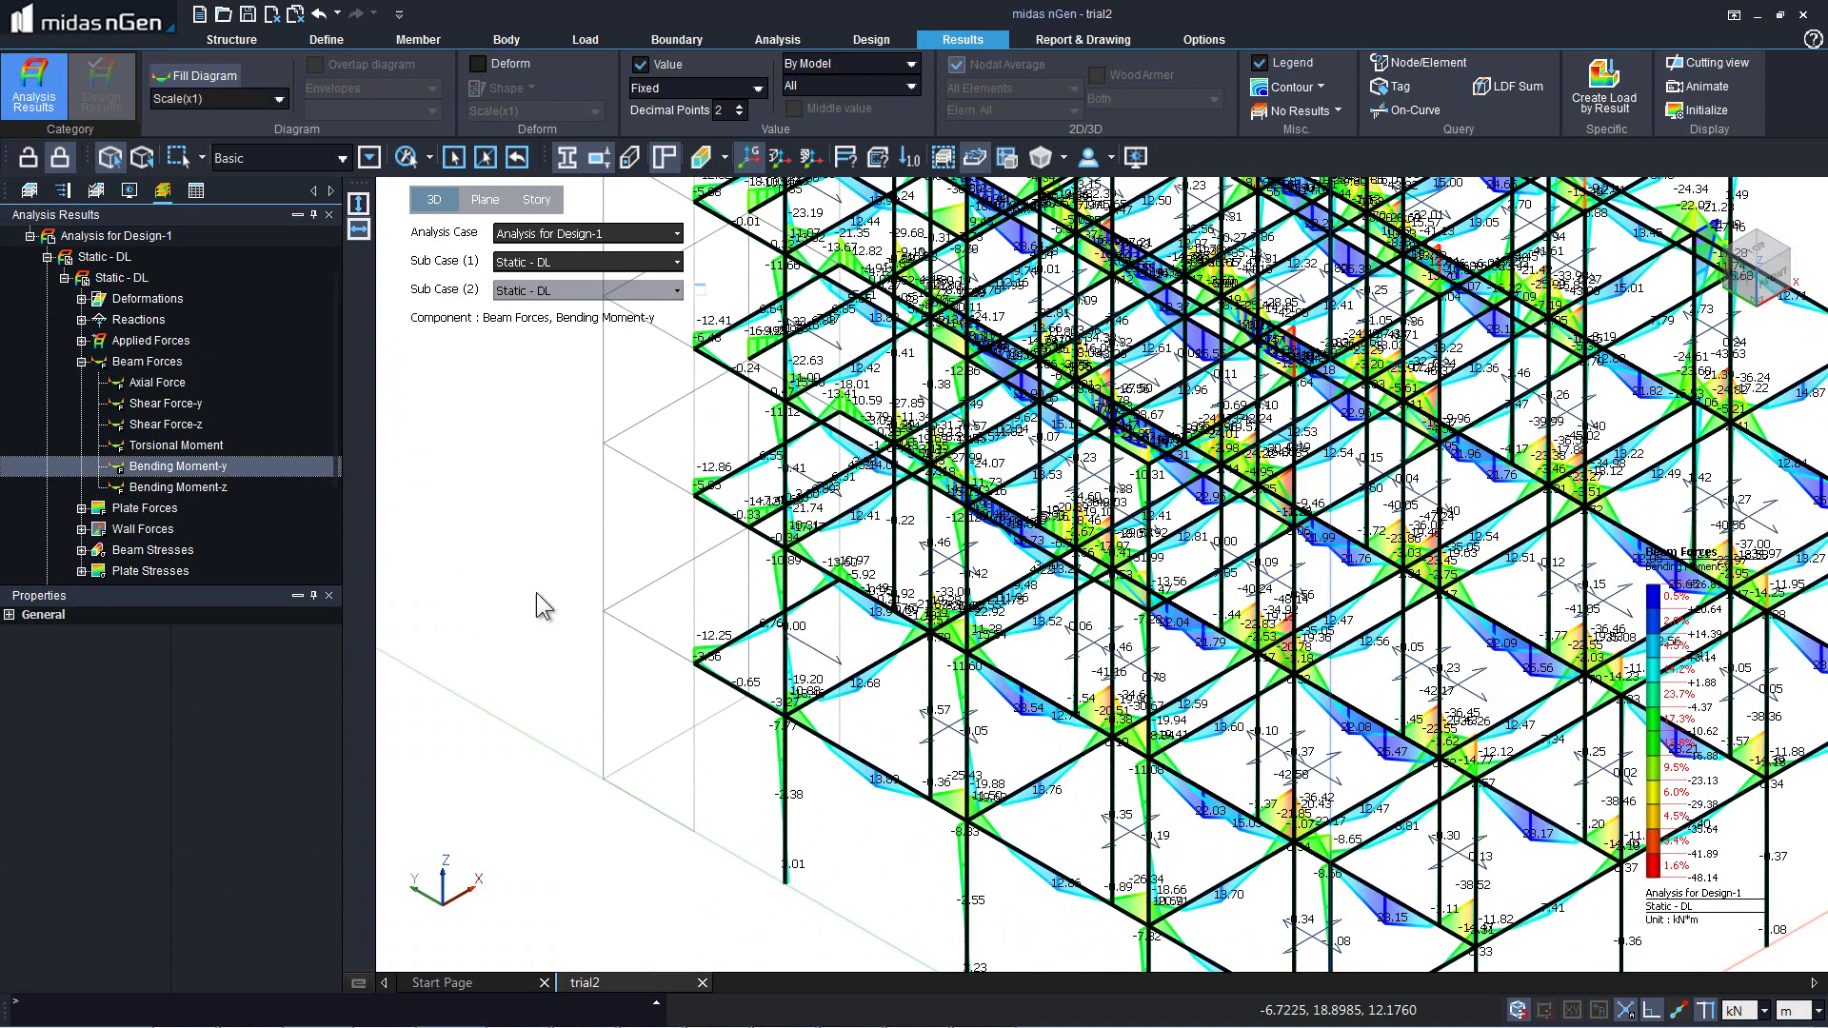
{"action": "scroll", "coordinate": [1083, 615], "scroll_direction": "up", "scroll_amount": 4}
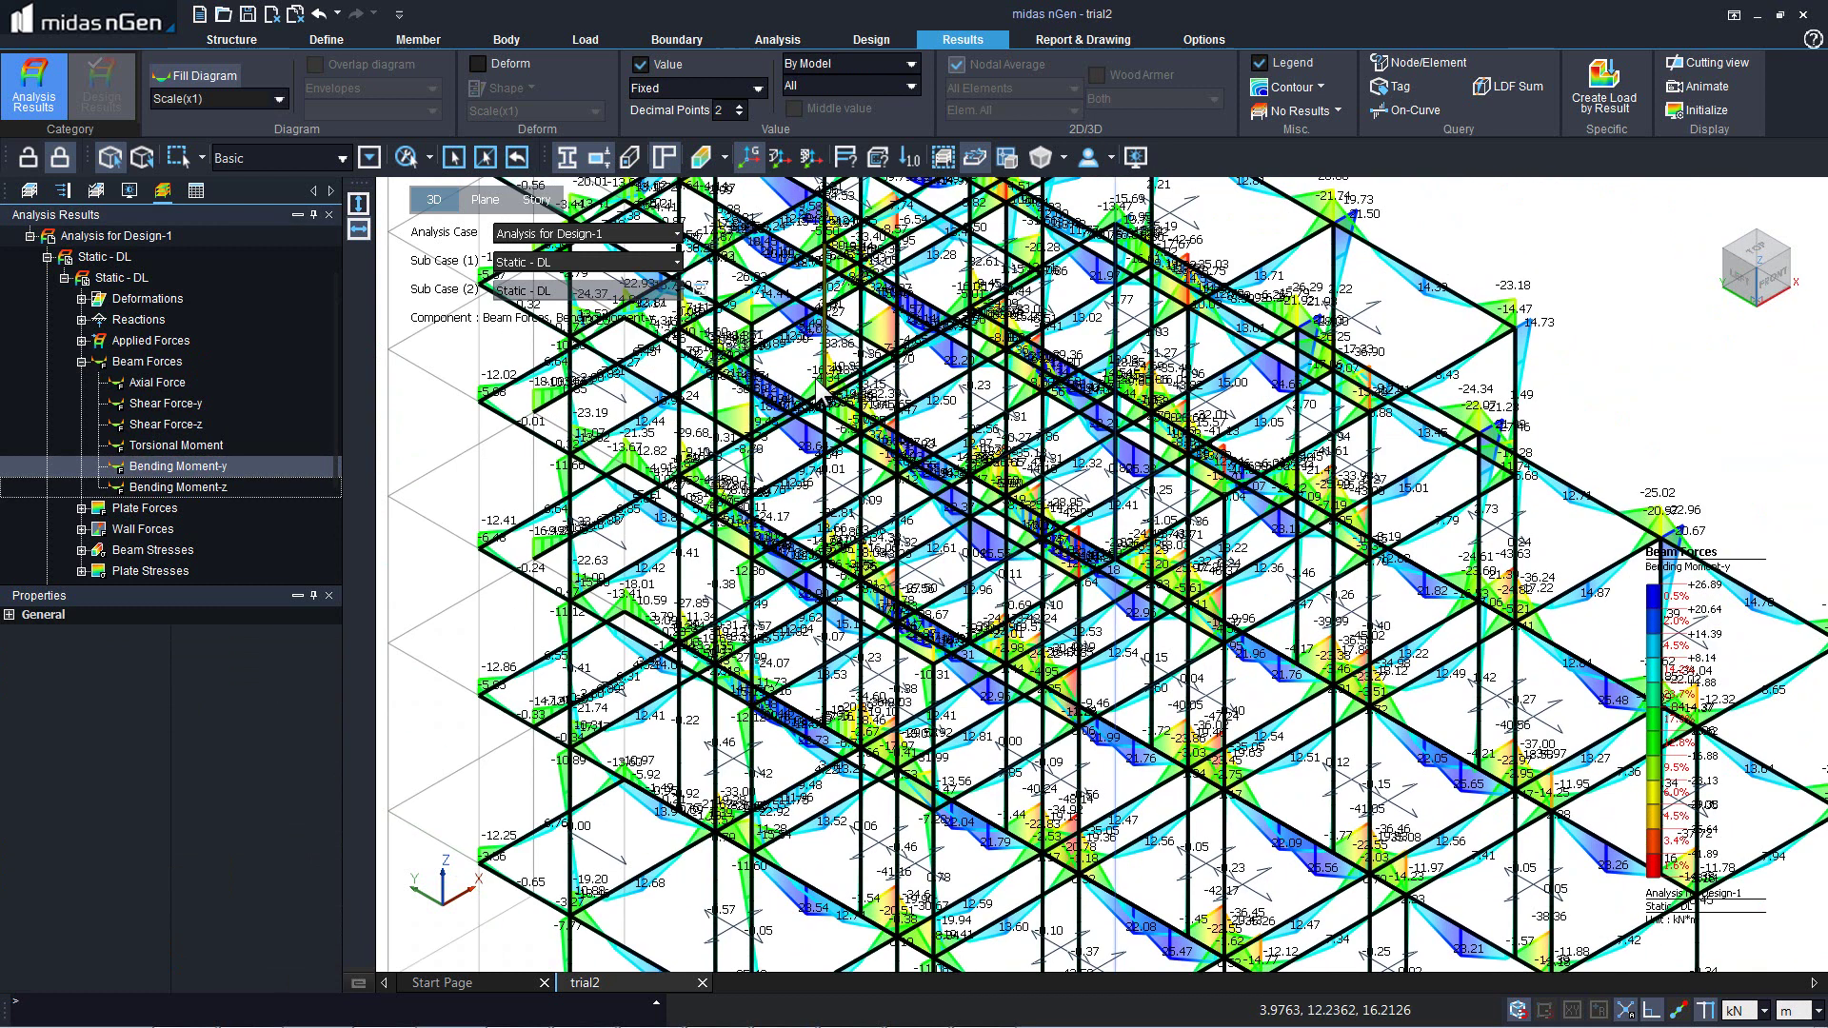
{"action": "left_click", "coordinate": [537, 200]}
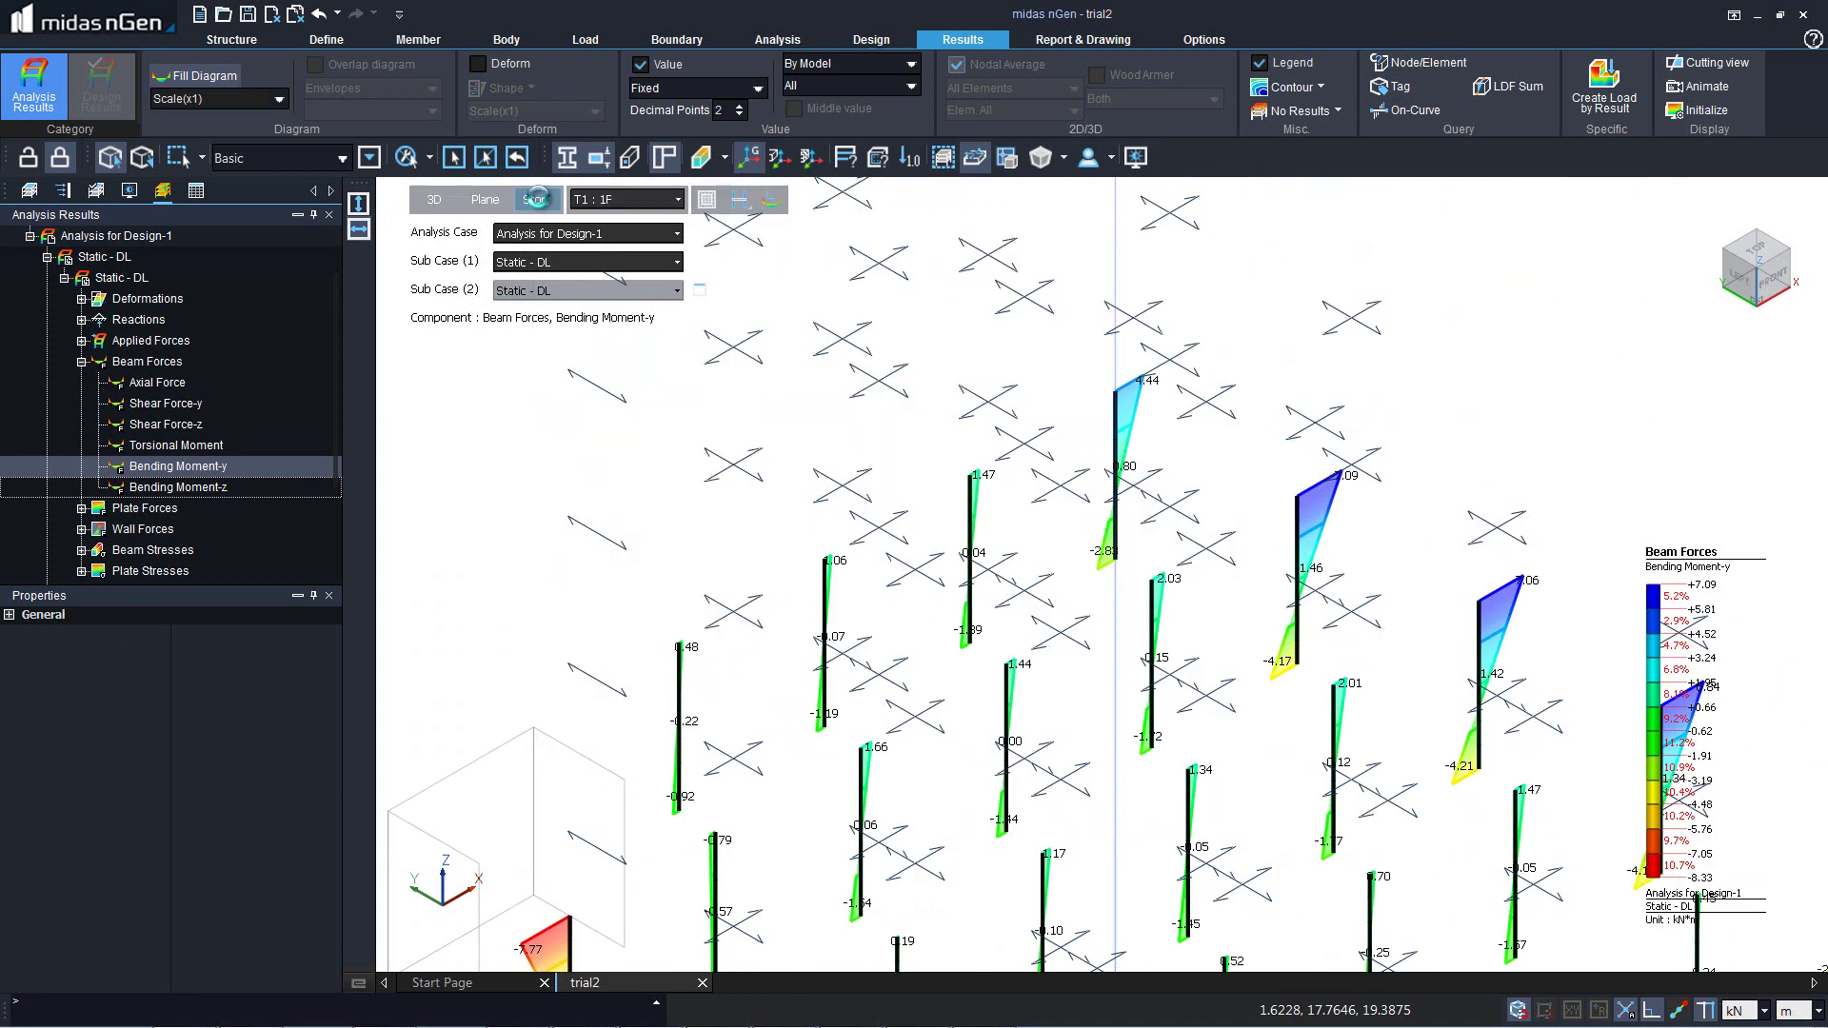
{"action": "left_click", "coordinate": [590, 198]}
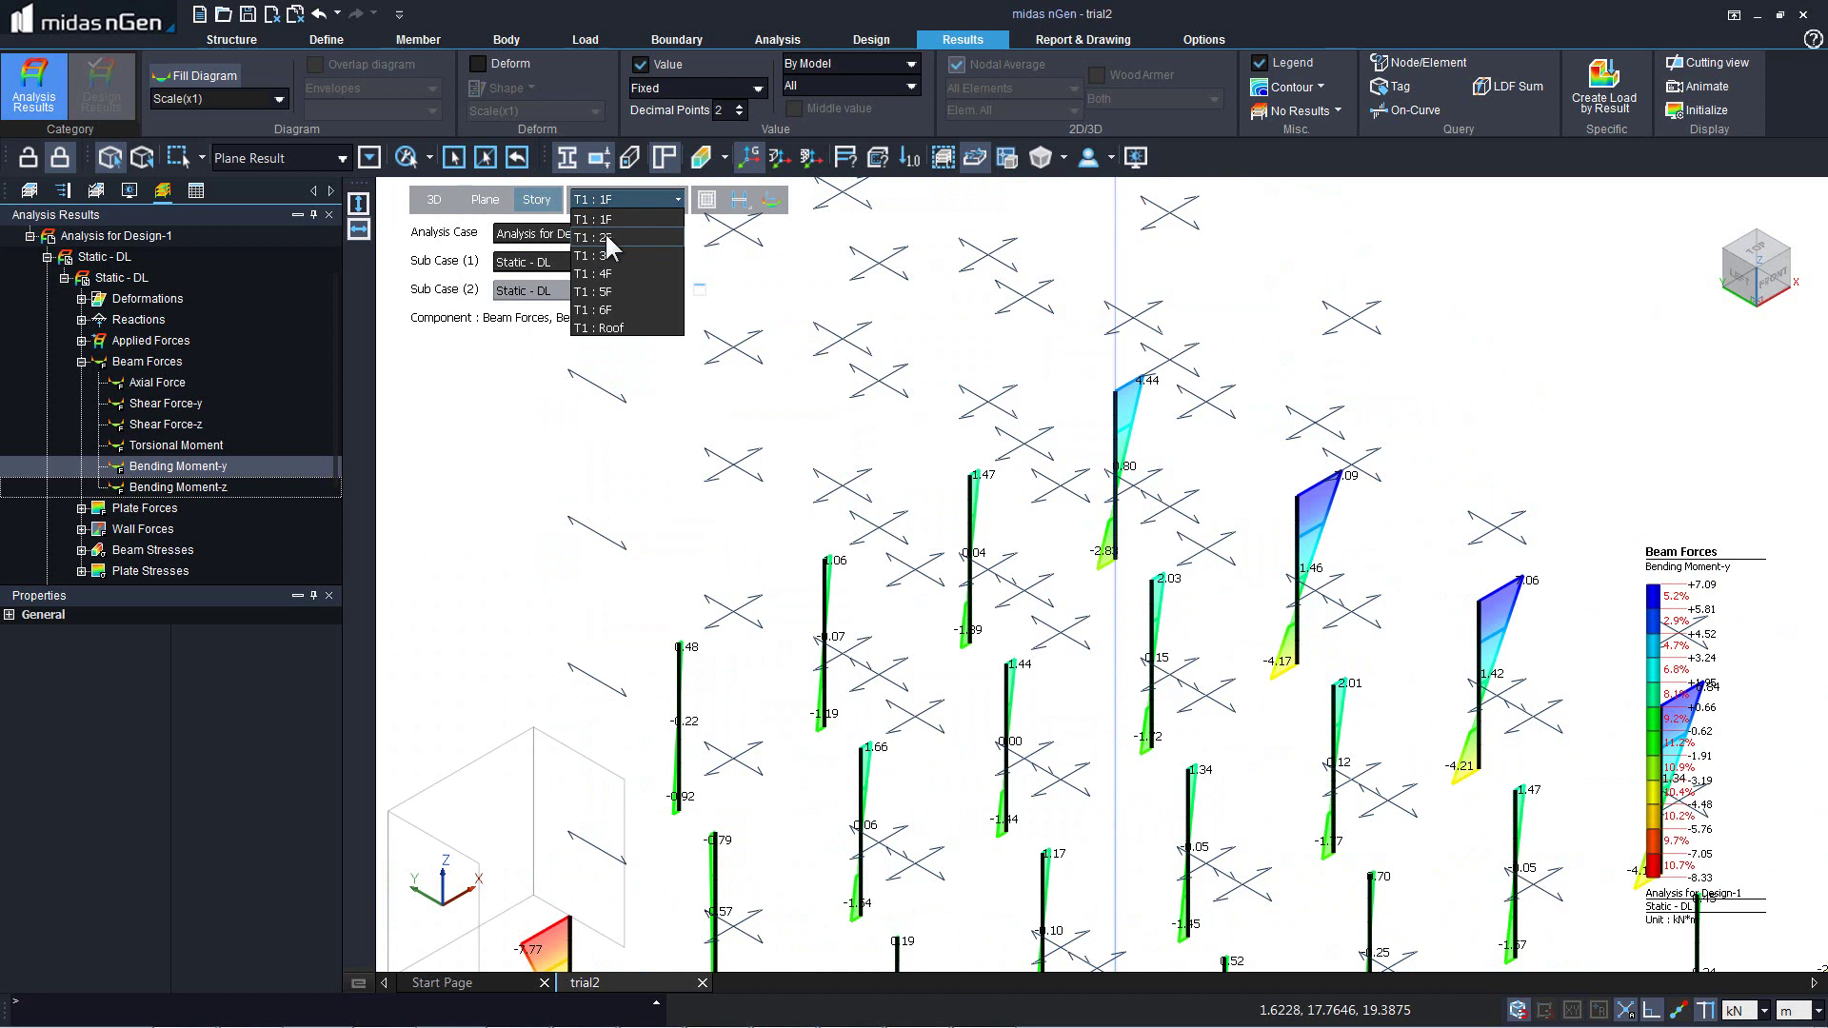
{"action": "left_click", "coordinate": [603, 237]}
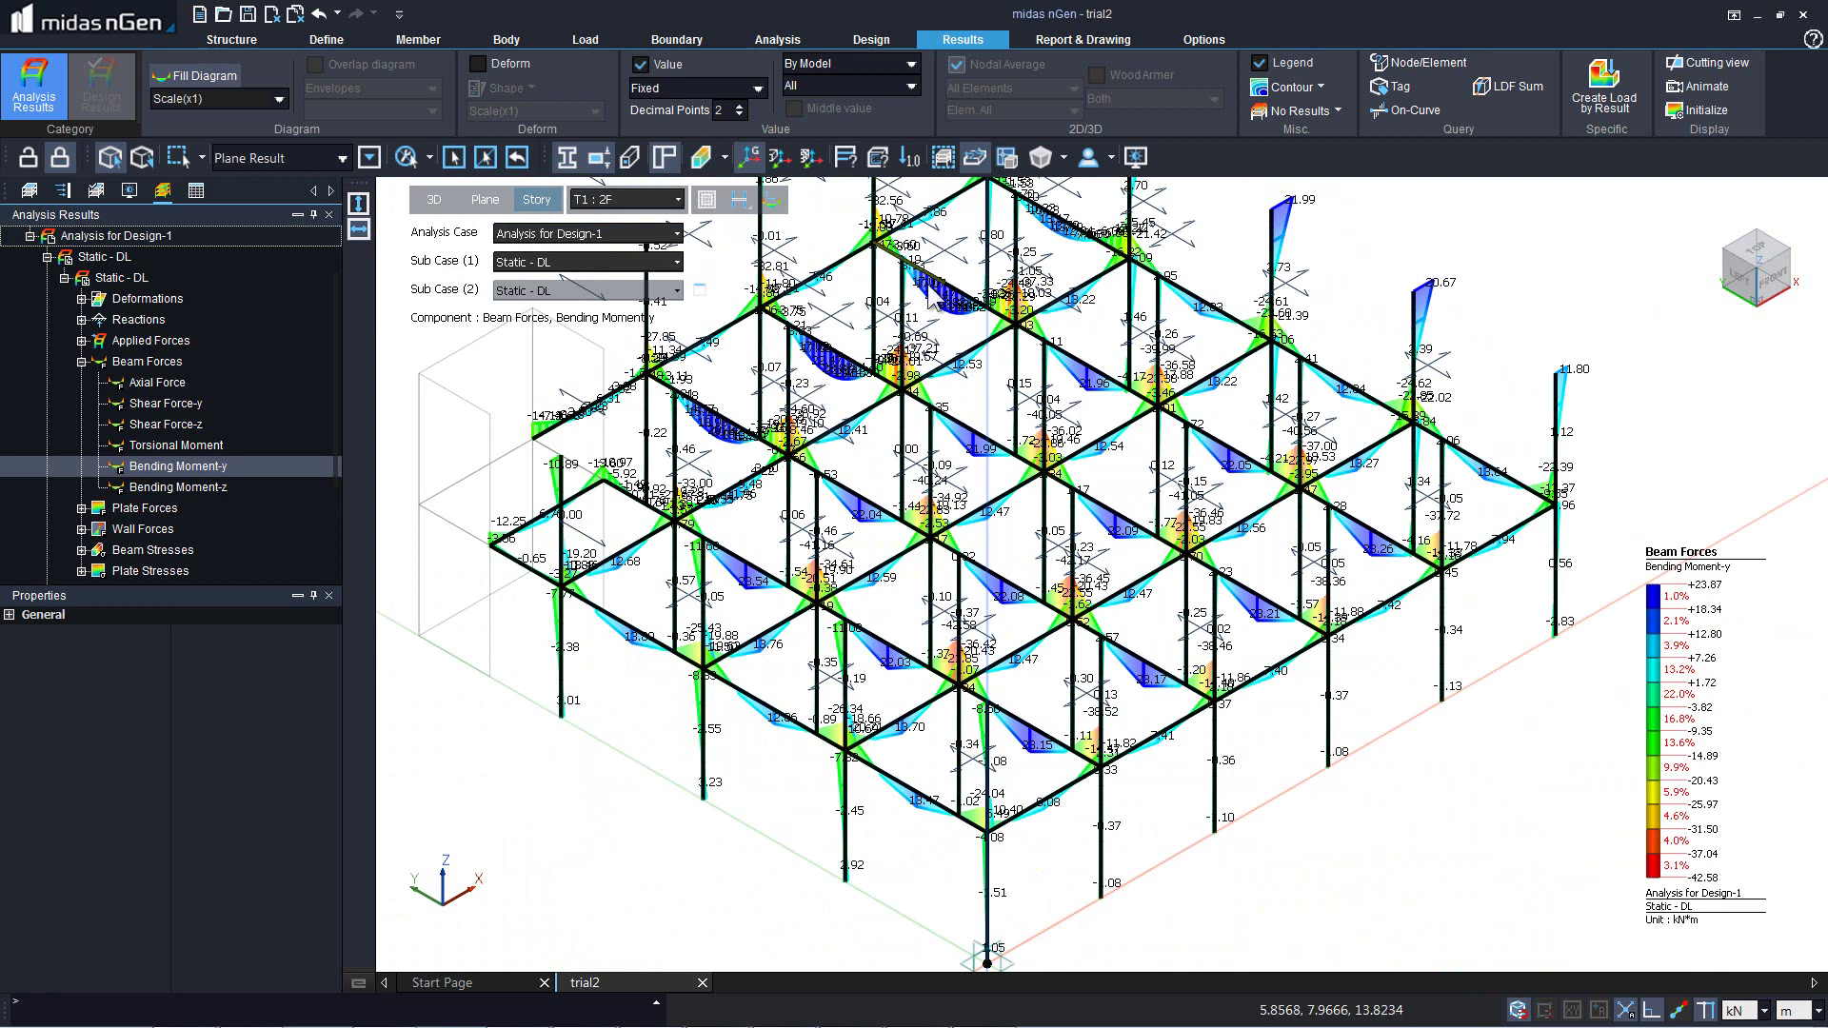
Step: Hide the slab loading direction symbols in the result view
{"action": "left_click", "coordinate": [1135, 157]}
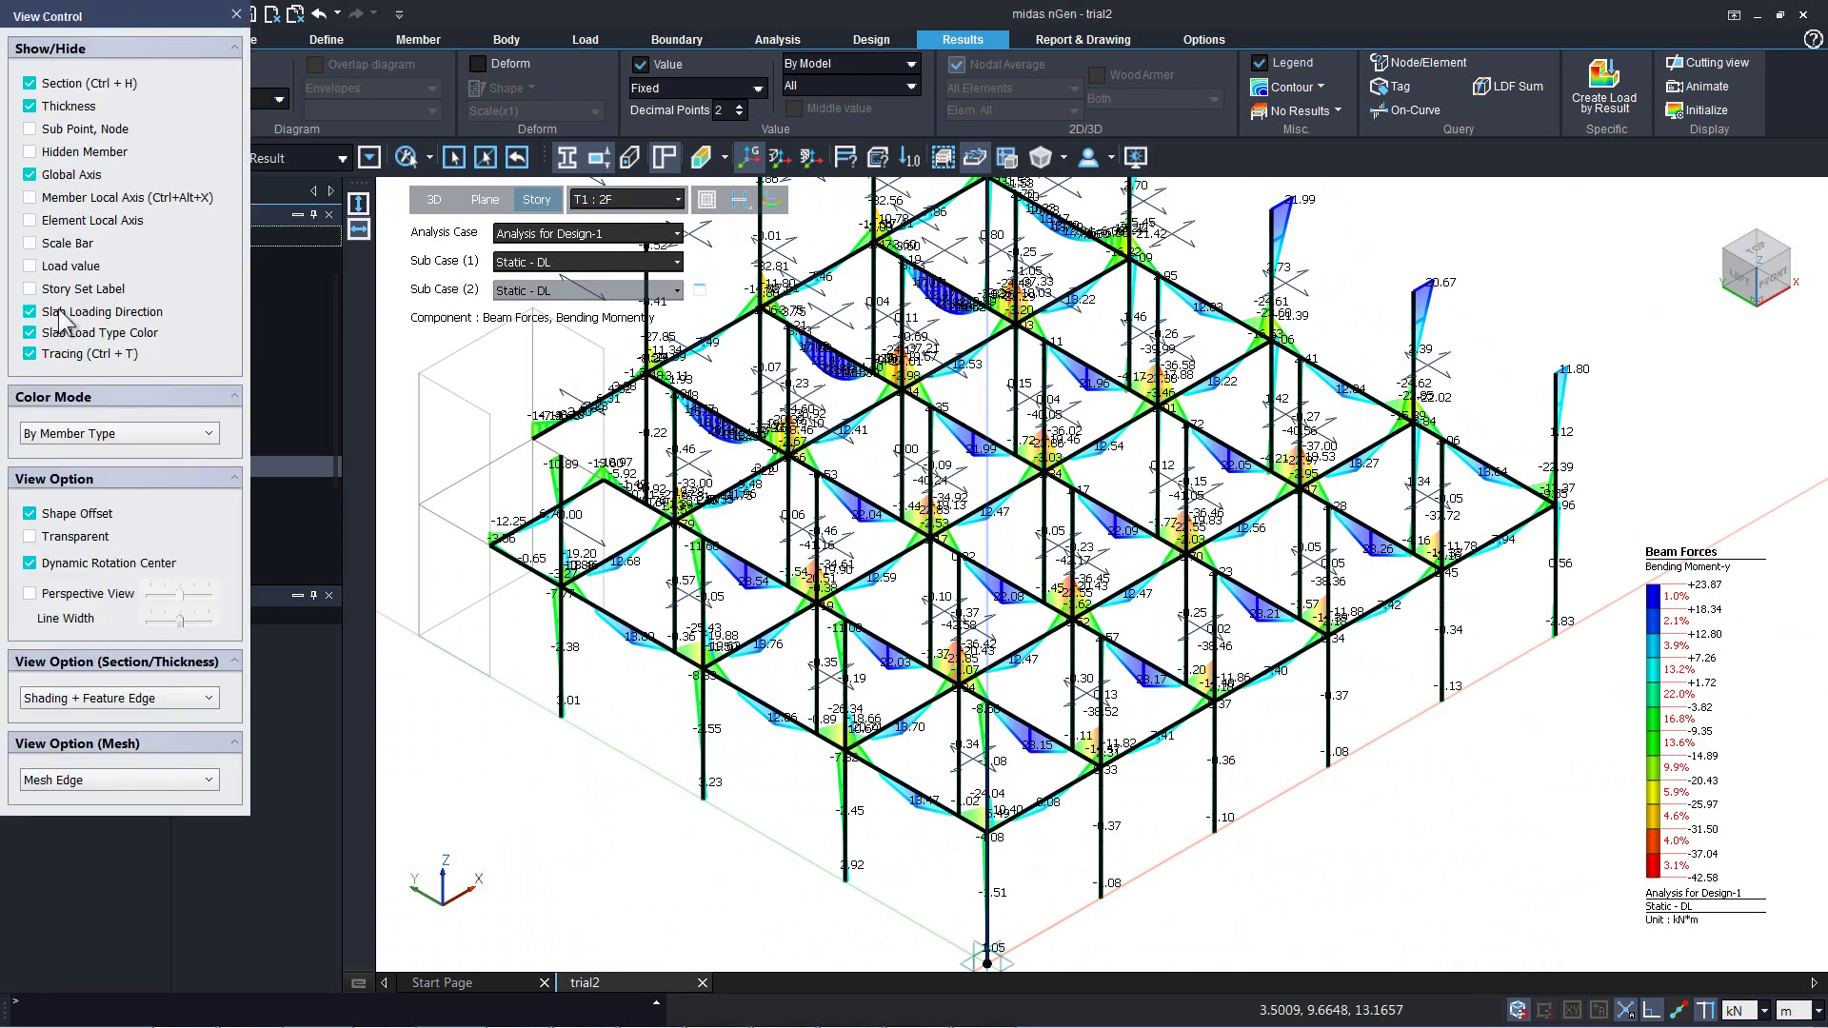
{"action": "left_click", "coordinate": [469, 817]}
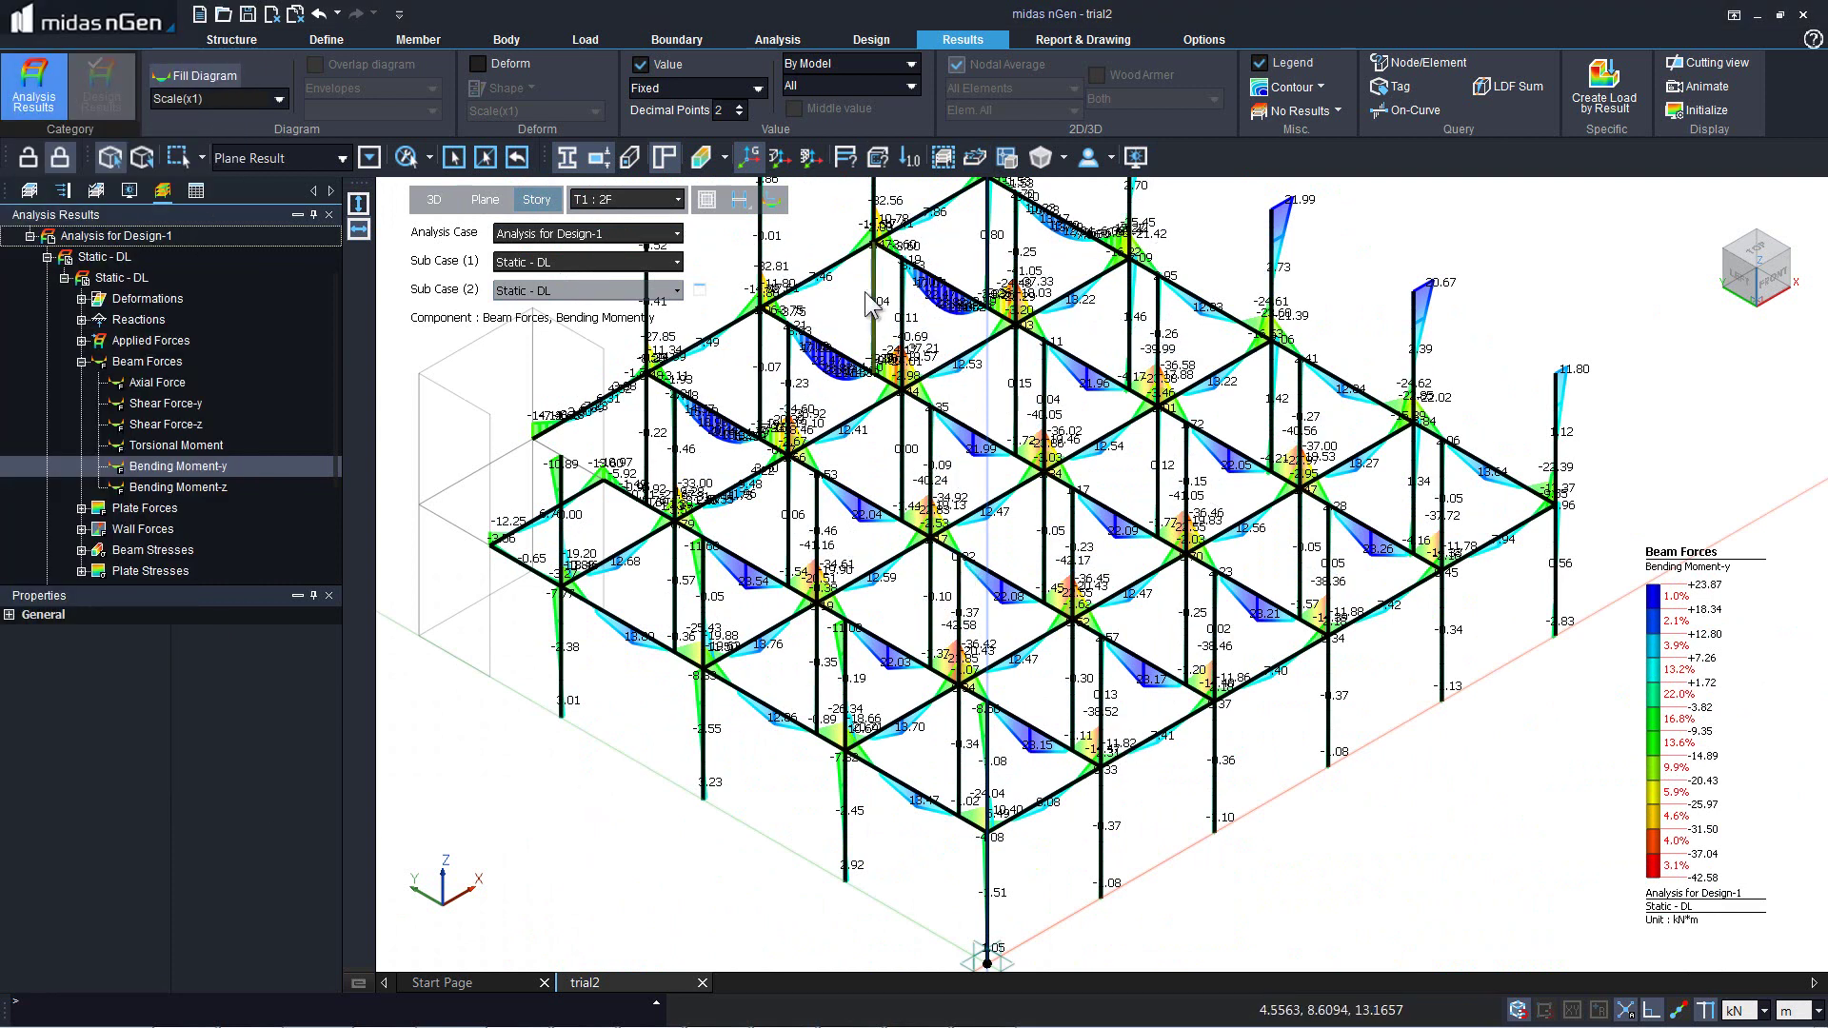
Step: Limit the bending moment value labels to the maximum of the model
{"action": "left_click", "coordinate": [884, 83]}
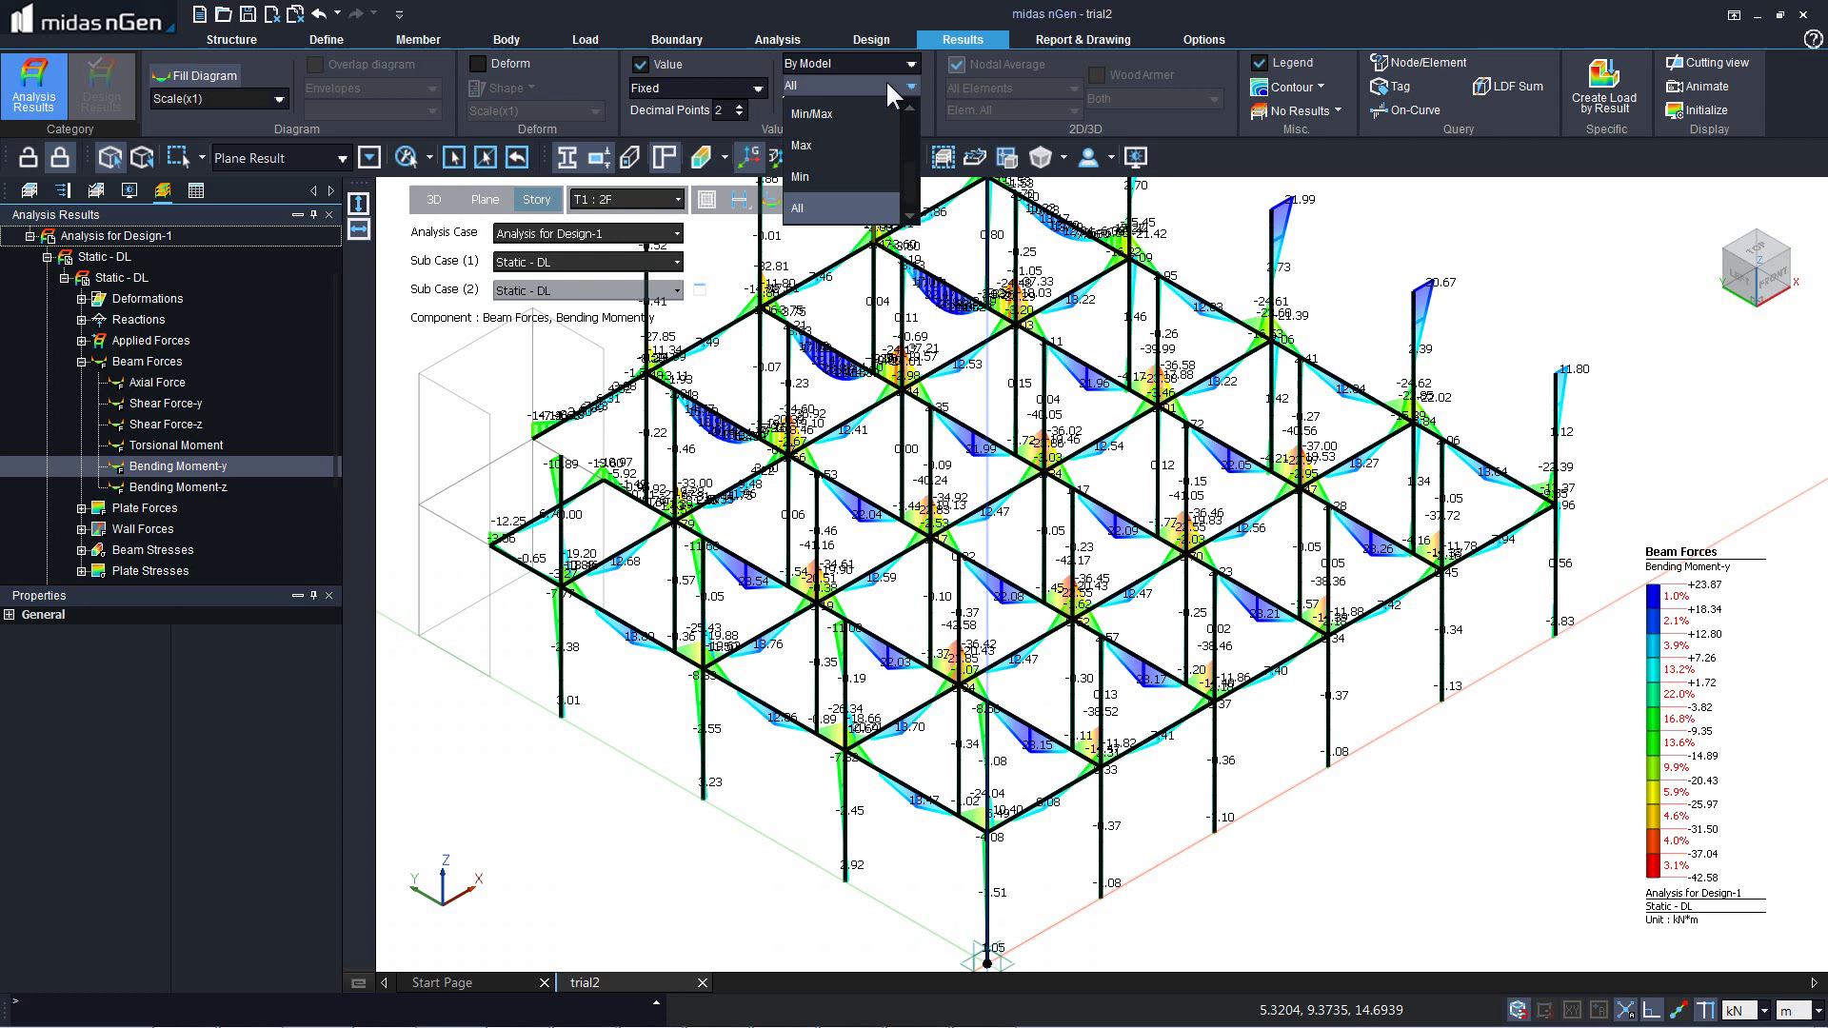
{"action": "left_click", "coordinate": [854, 141]}
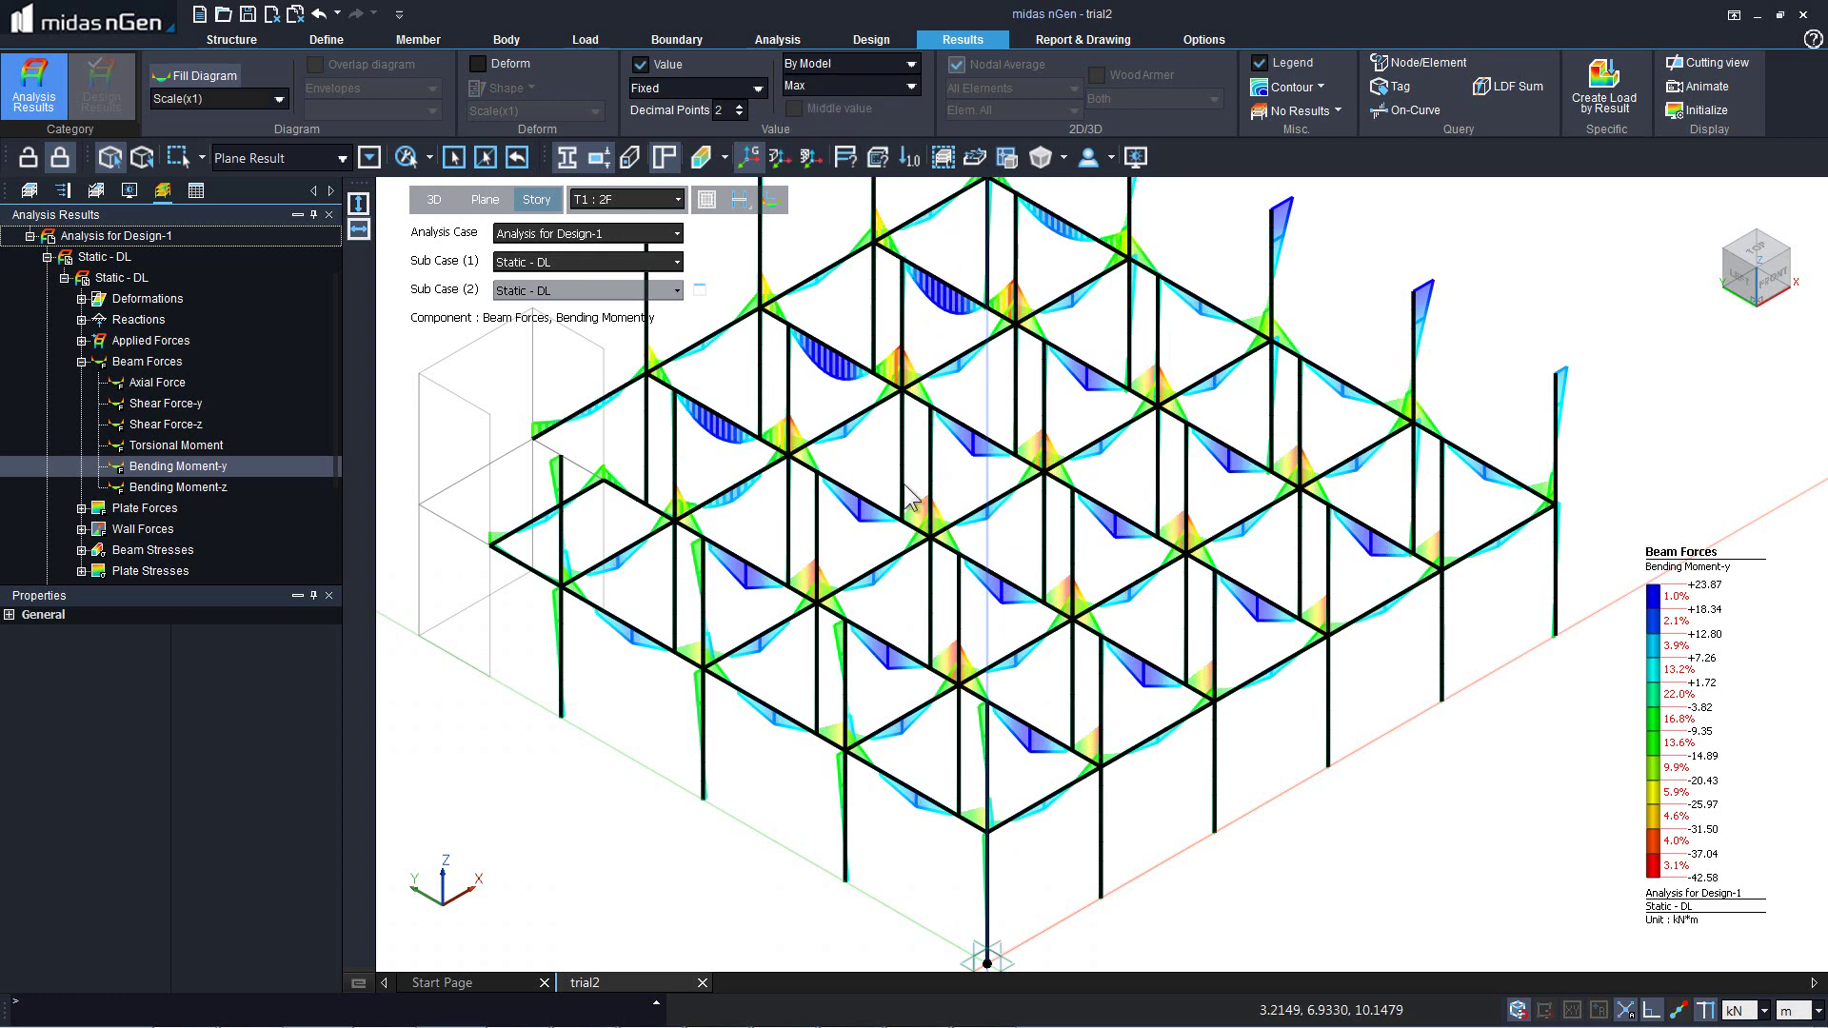
{"action": "middle_click_drag", "start_coordinate": [887, 470], "coordinate": [935, 615]}
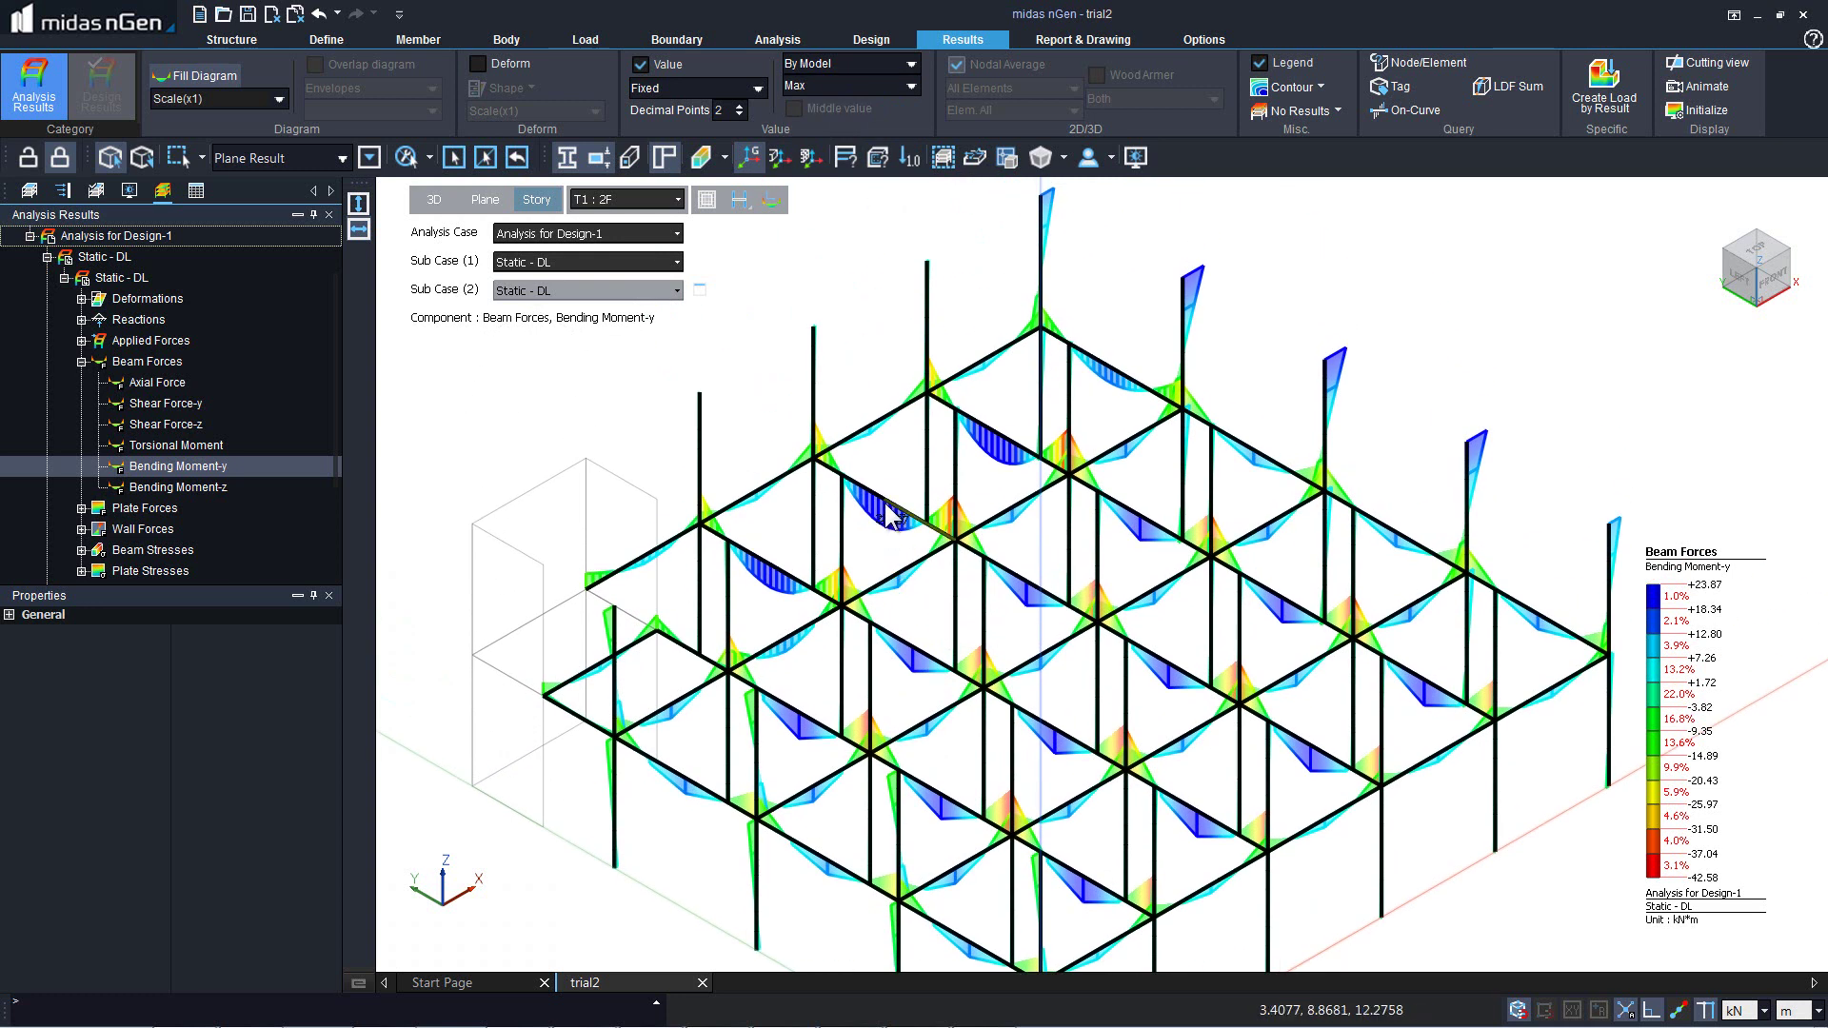
Step: Label all Bending Moment-y values by member and restrict the 2F view to the floor beams, without the columns
{"action": "left_click", "coordinate": [151, 404]}
{"action": "left_click", "coordinate": [824, 84]}
{"action": "left_click", "coordinate": [825, 59]}
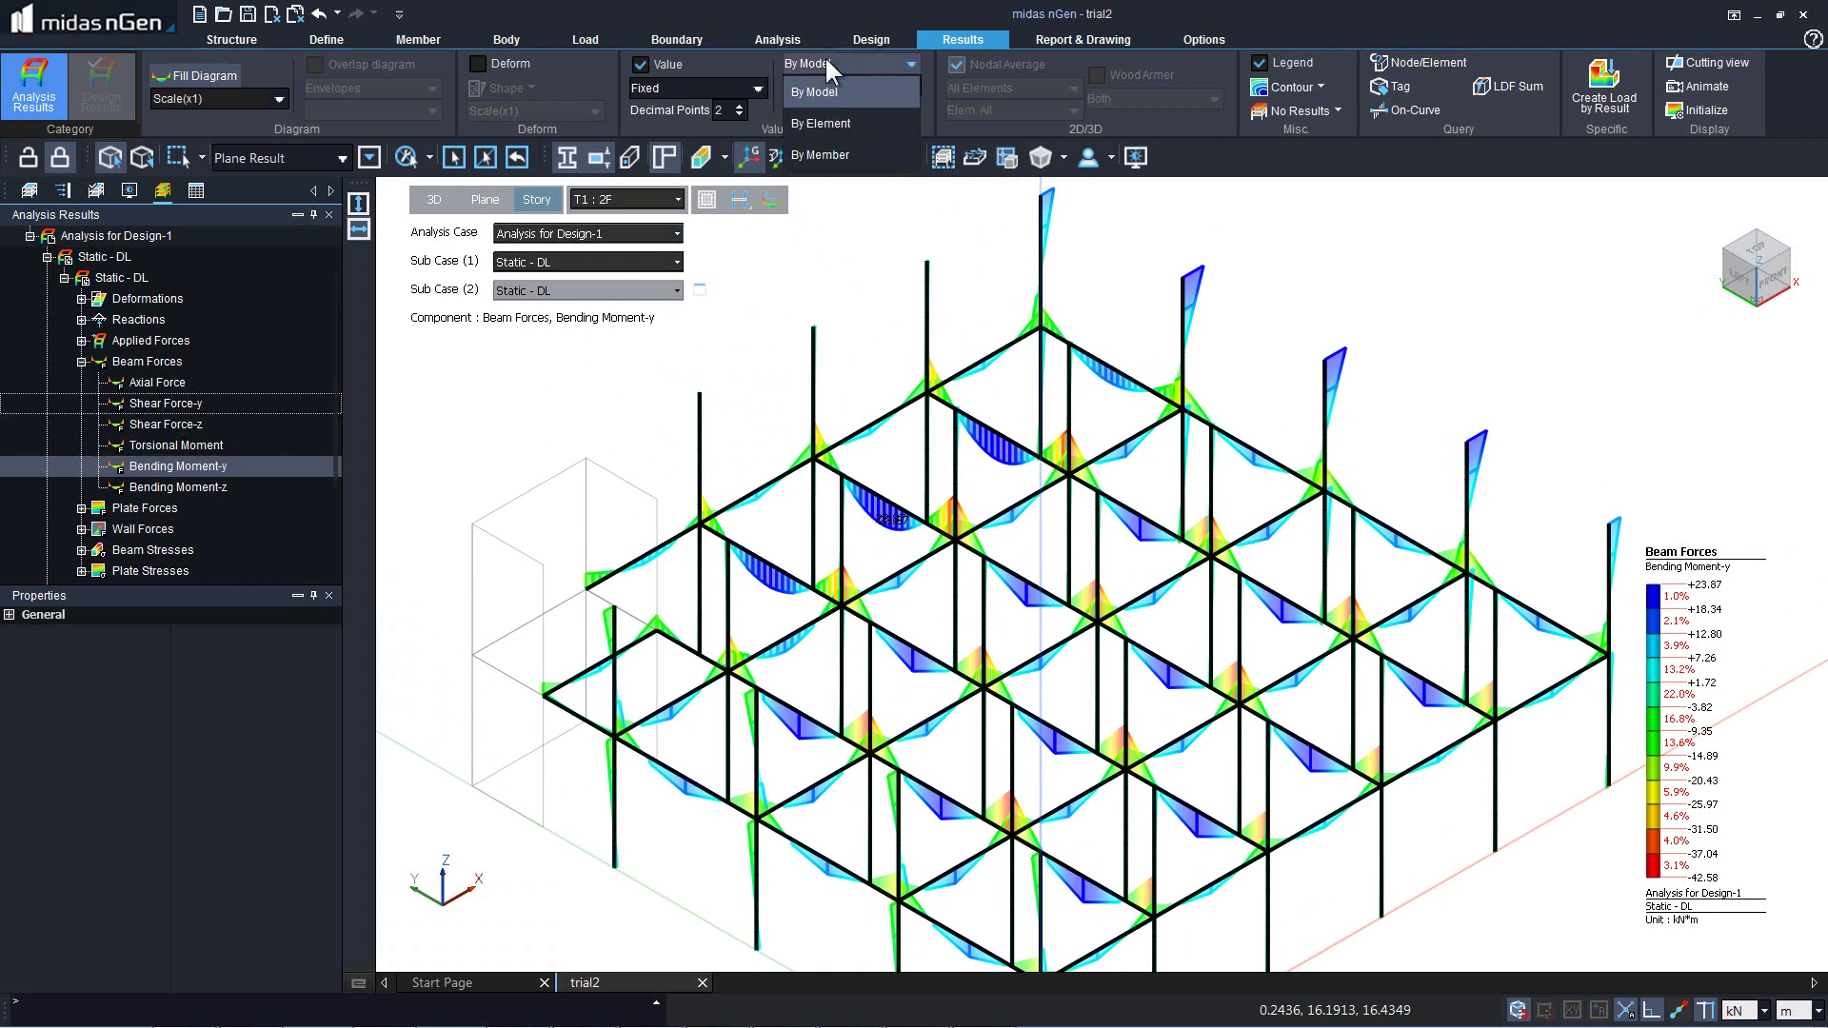
{"action": "left_click", "coordinate": [824, 55]}
{"action": "left_click", "coordinate": [794, 150]}
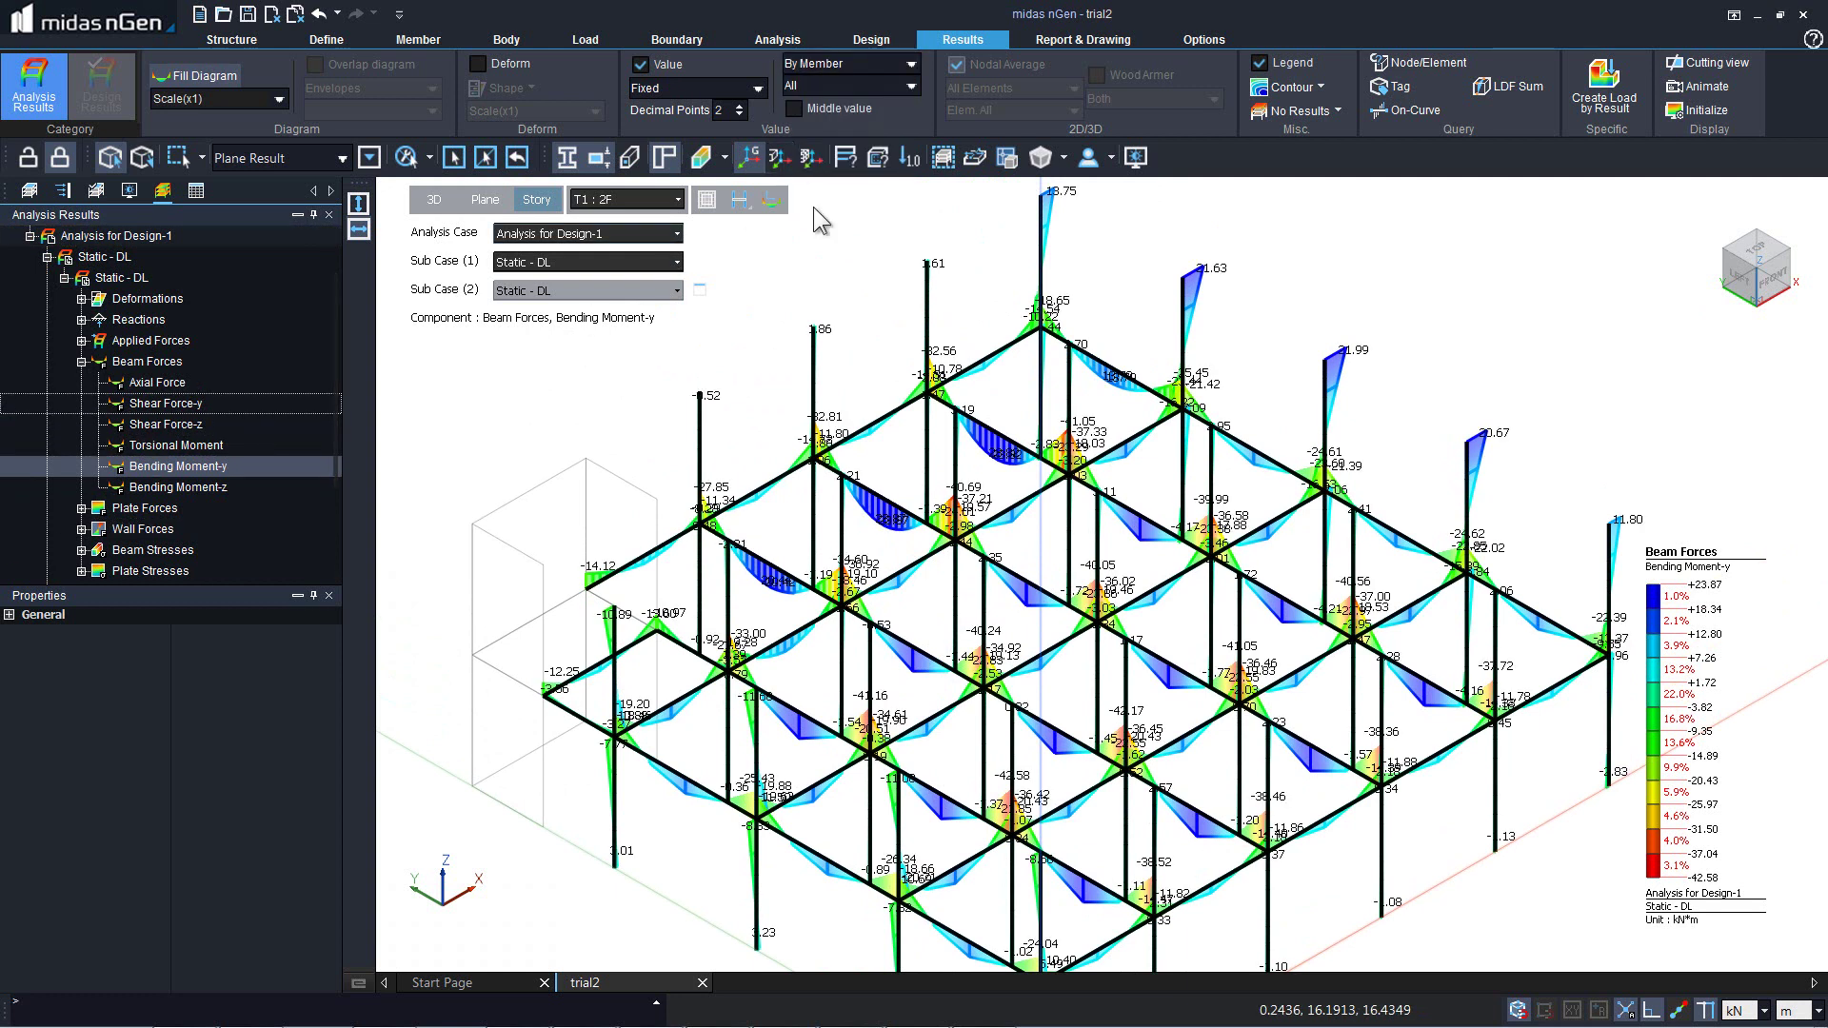
{"action": "left_click", "coordinate": [746, 200]}
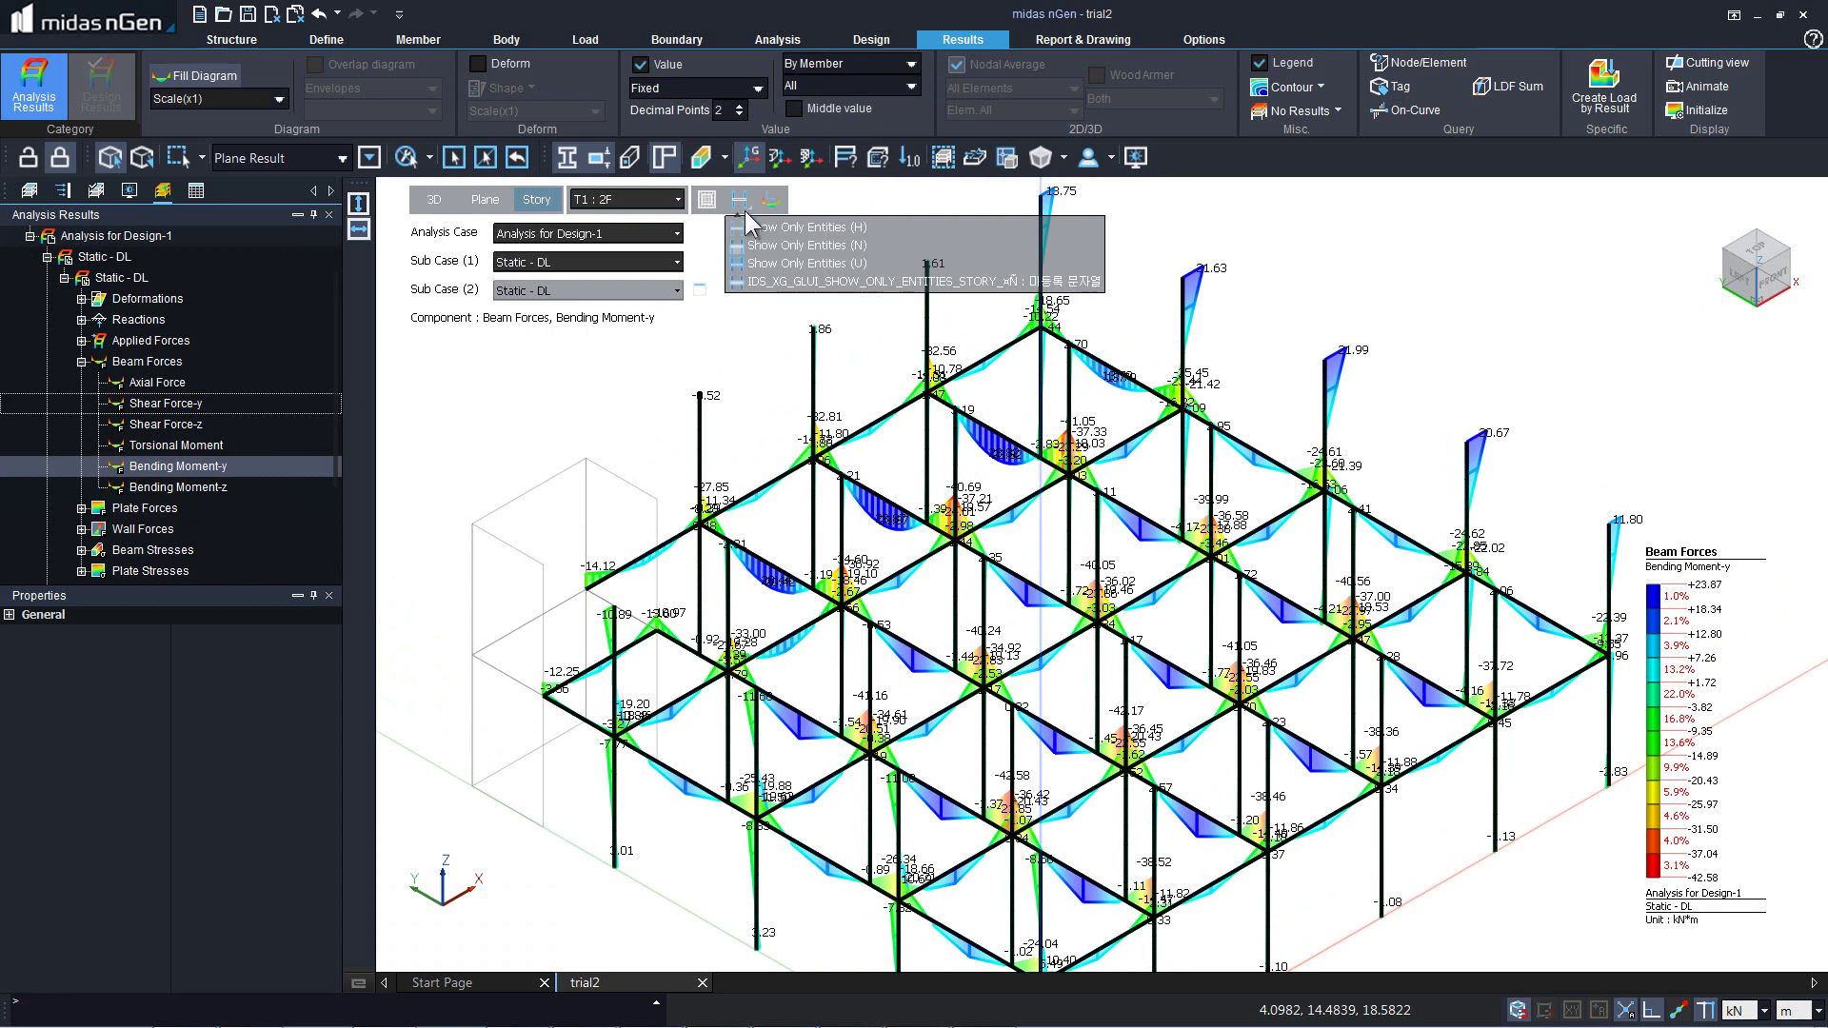
{"action": "left_click", "coordinate": [758, 276]}
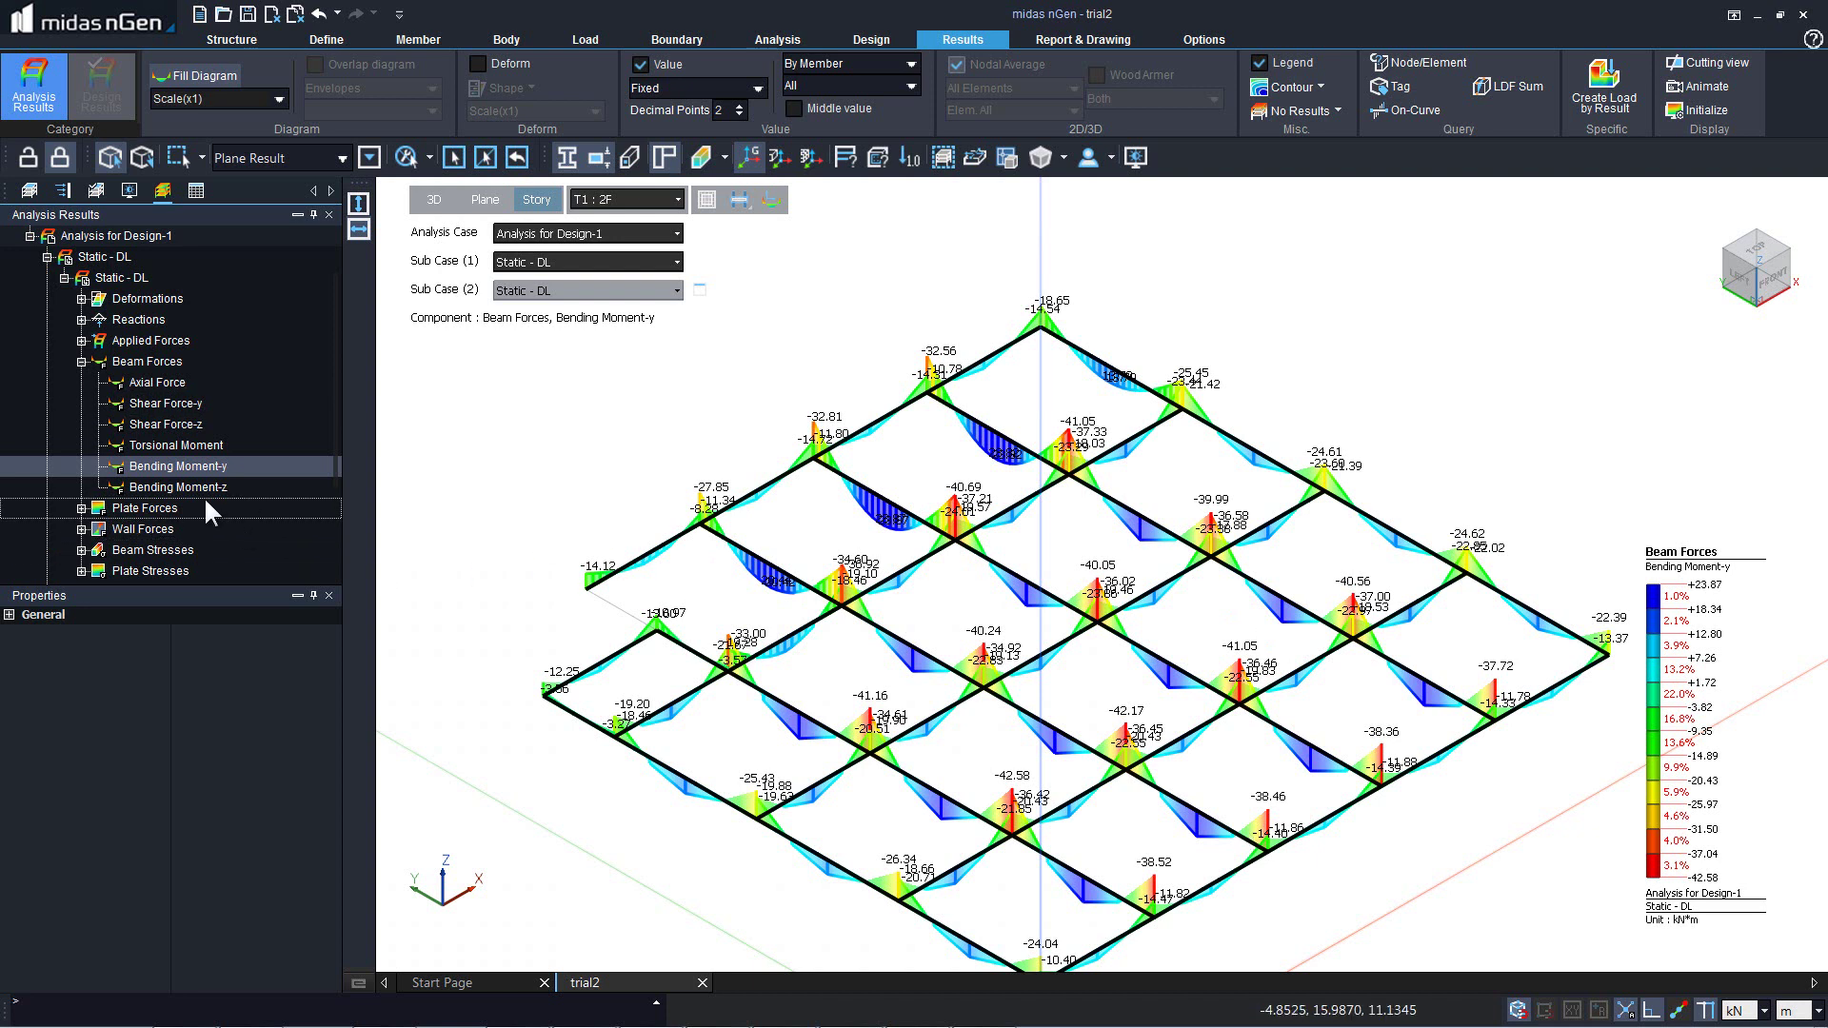
Step: Display the plate Axial Force-x contours of the Static - DL case on story 2F
{"action": "left_click", "coordinate": [84, 534]}
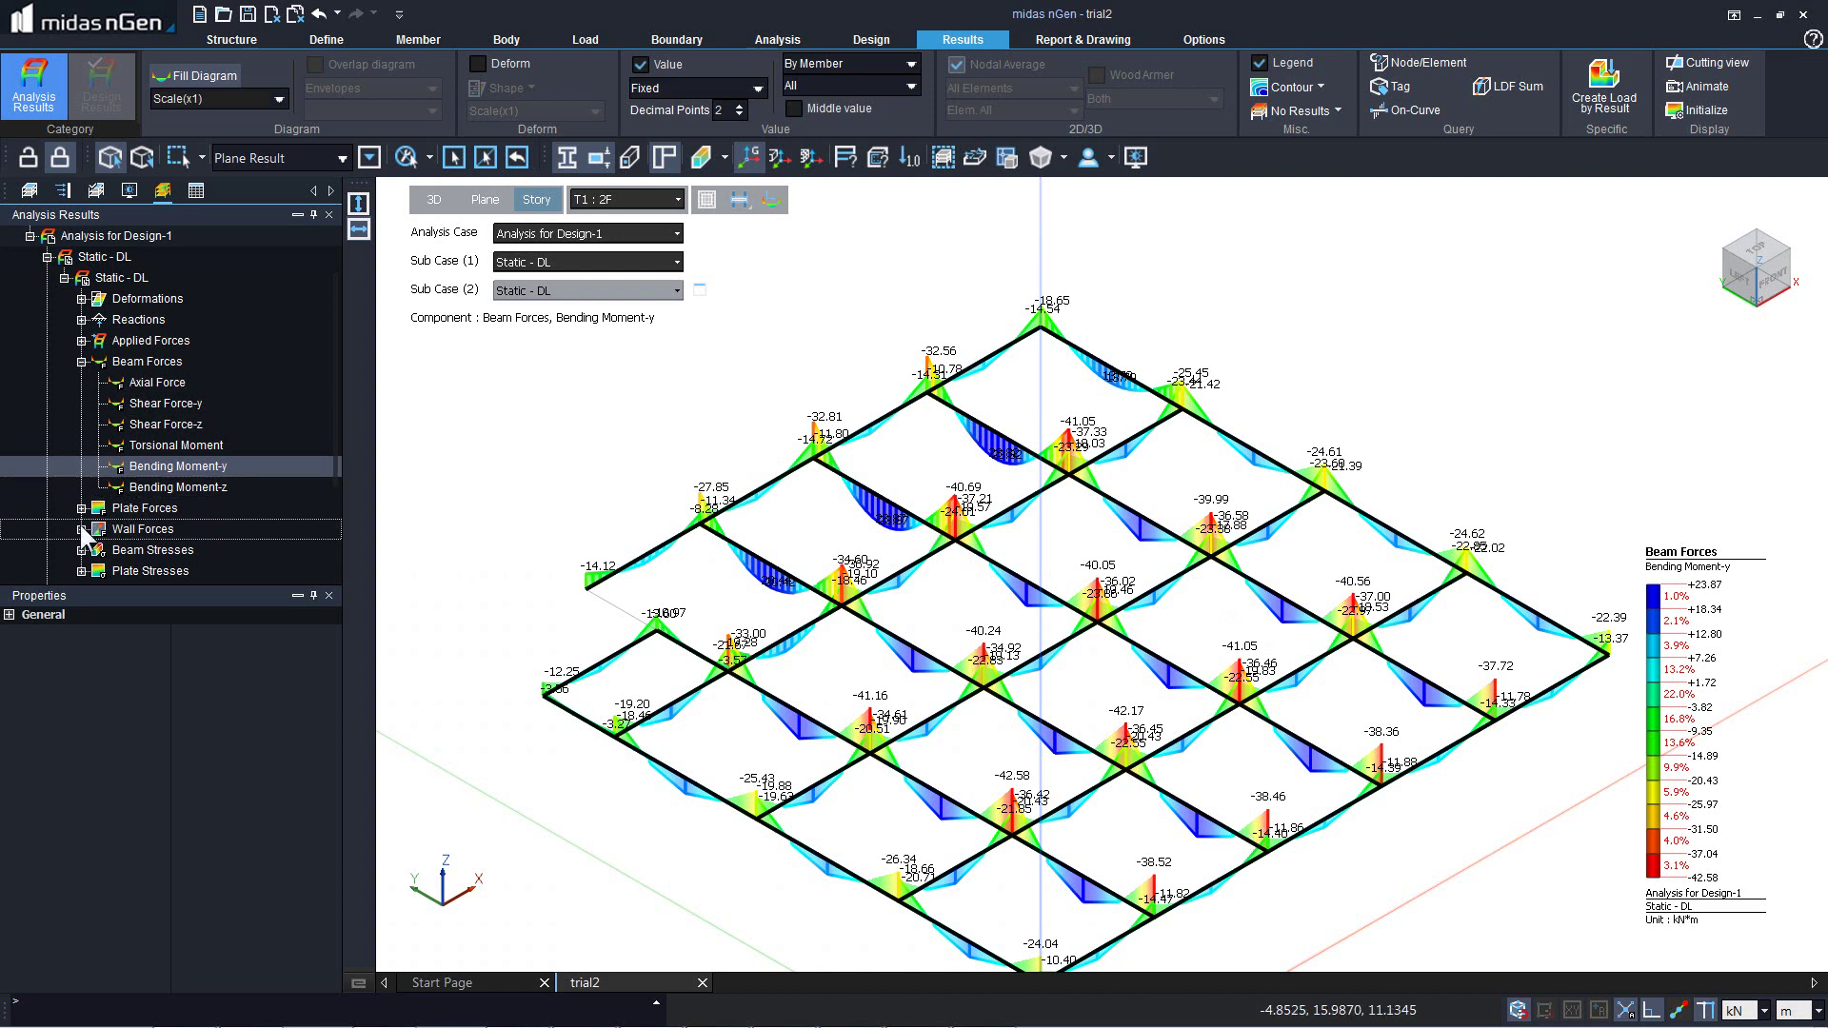
{"action": "left_click", "coordinate": [82, 508]}
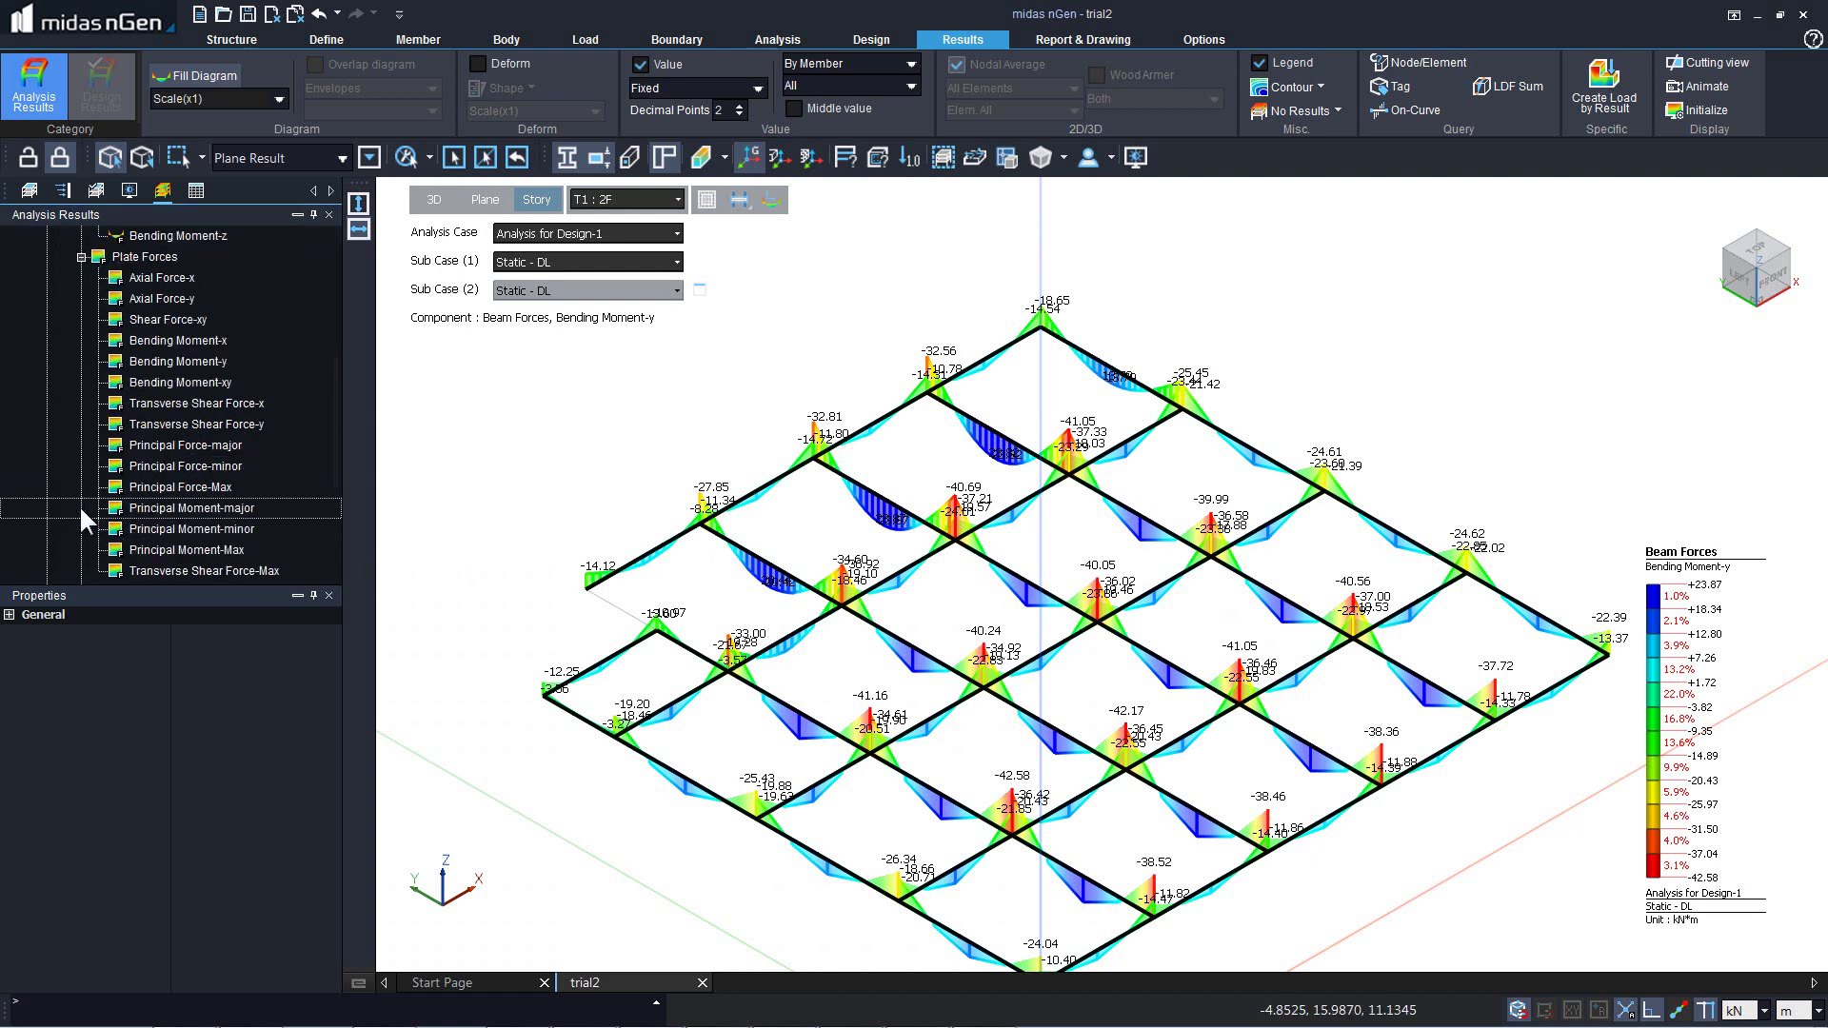
{"action": "left_click", "coordinate": [152, 257]}
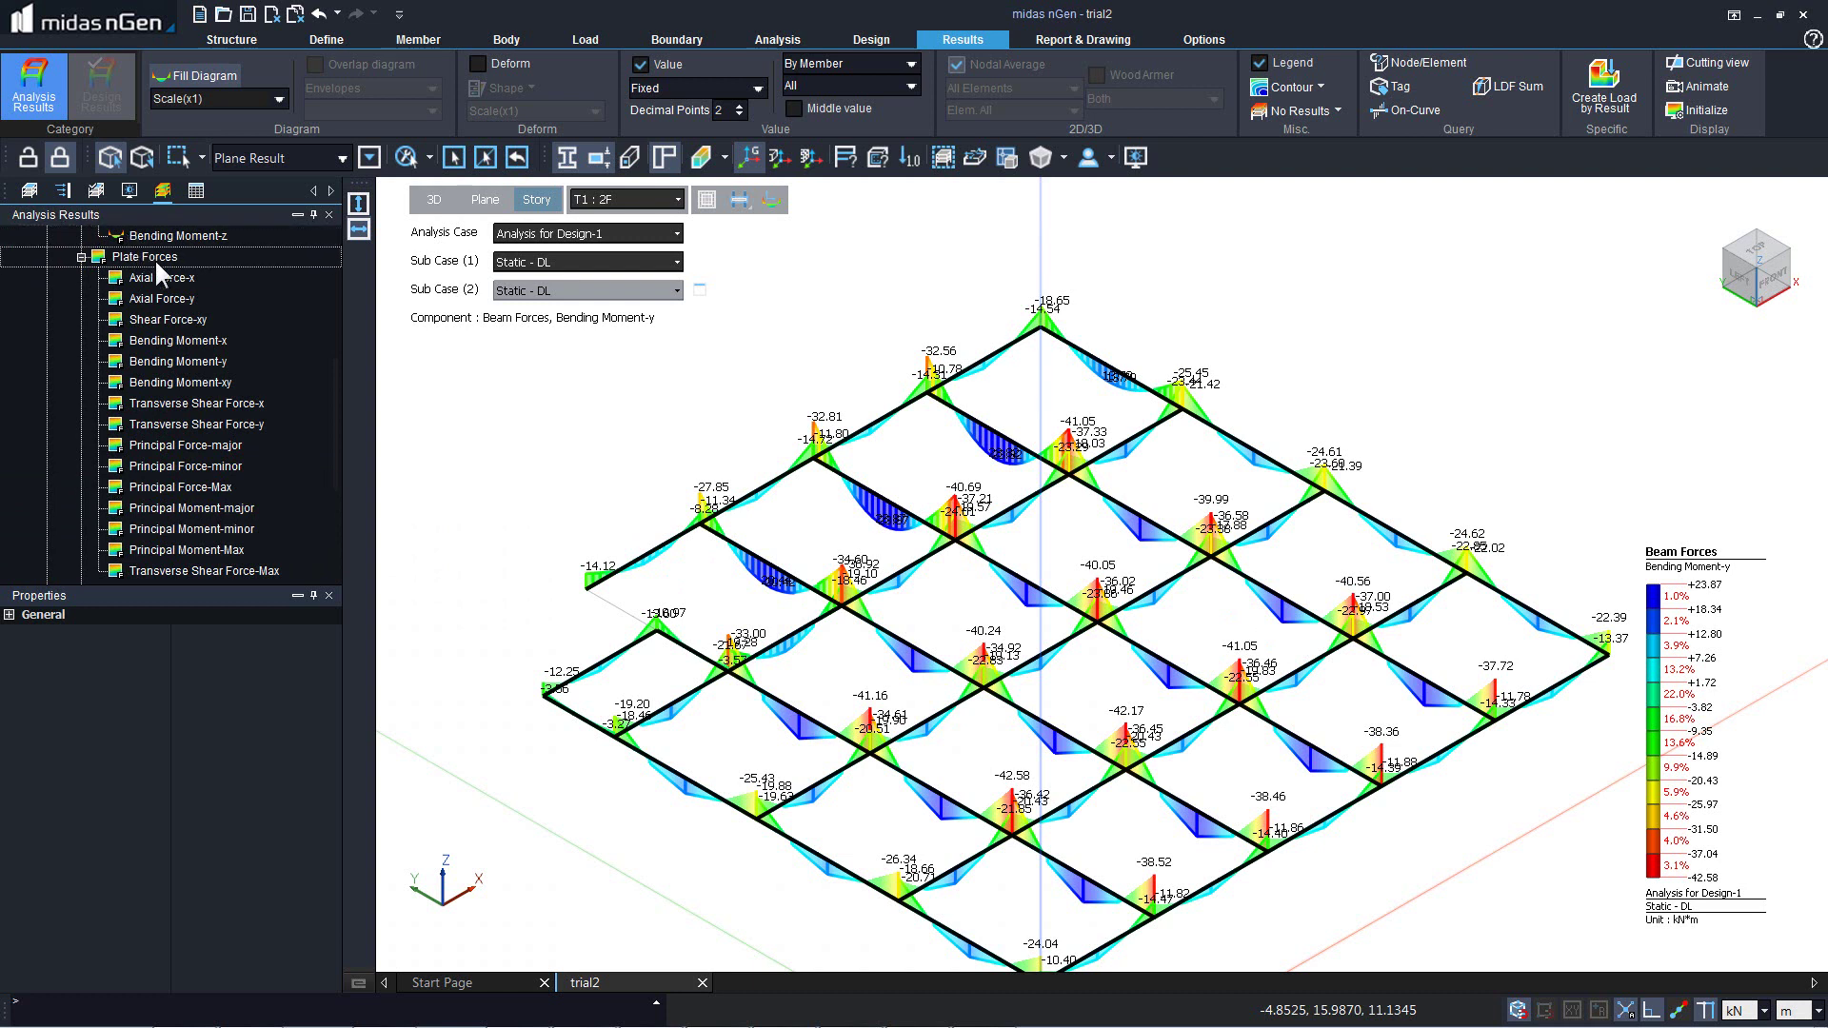
{"action": "left_click", "coordinate": [174, 274]}
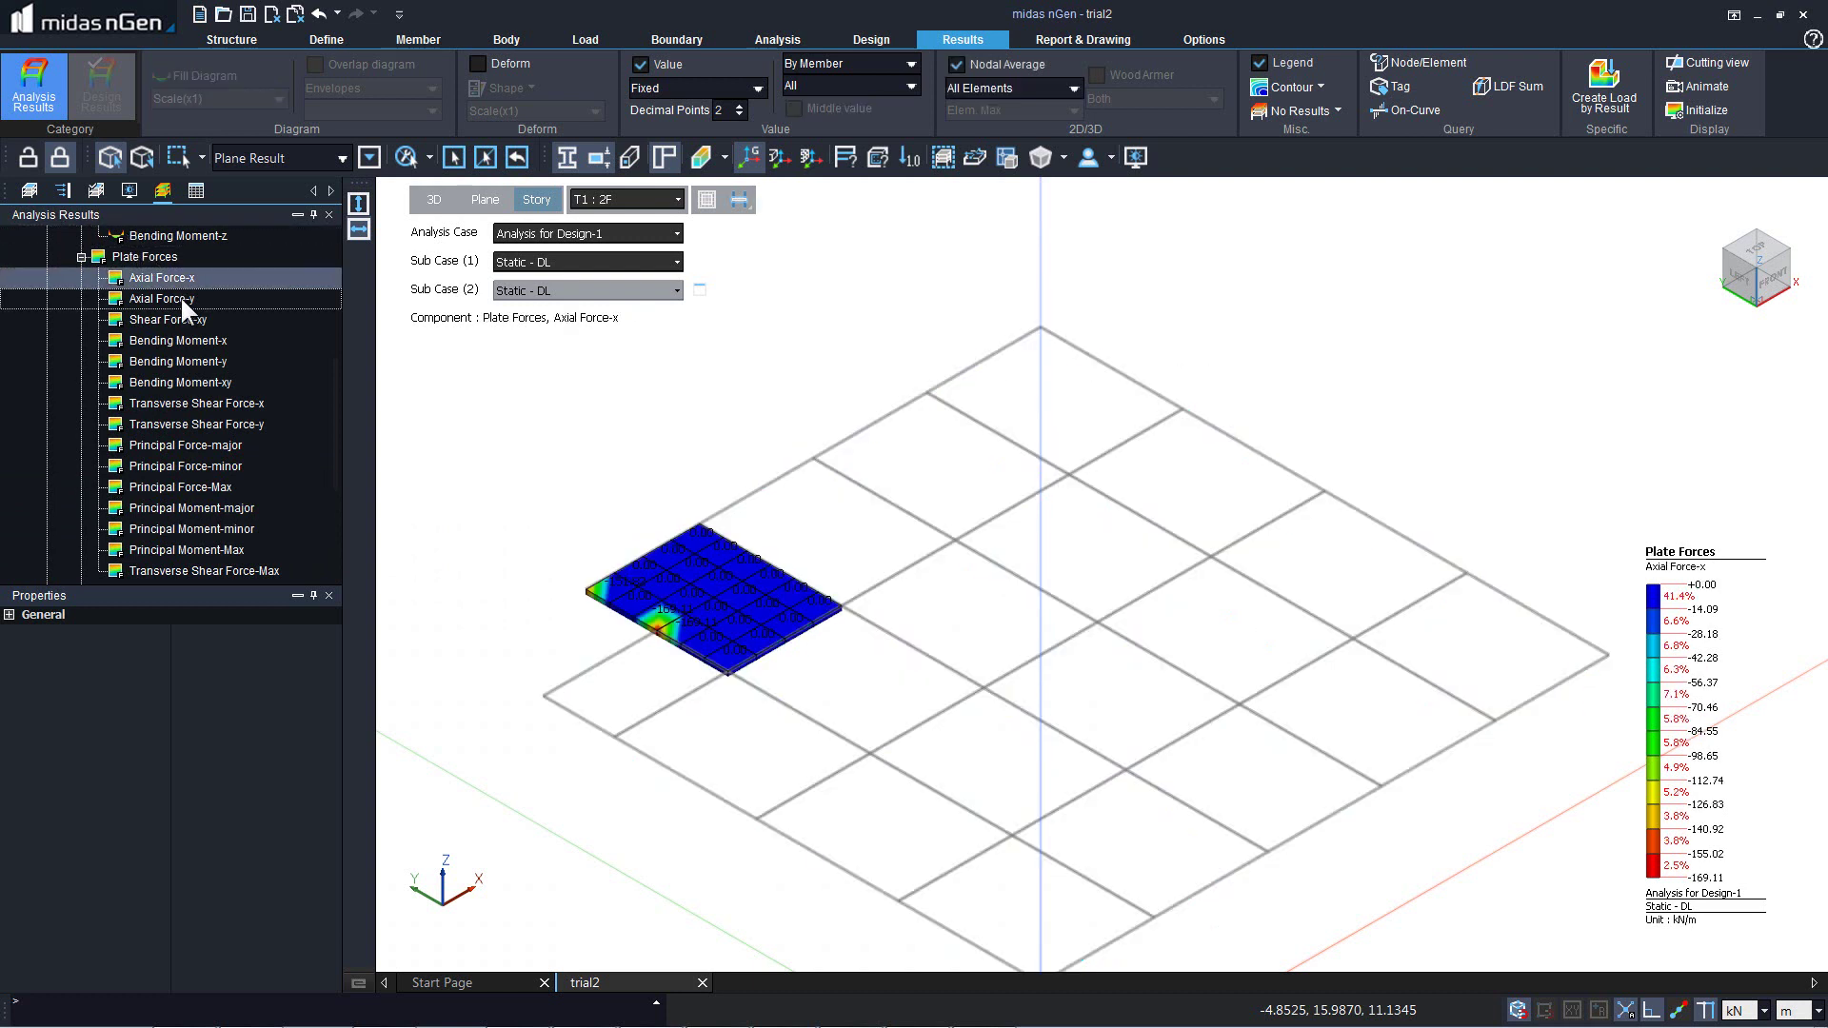
Step: Review the 2F plate force contours for Axial Force-y, Shear Force-xy and Bending Moment-x, -y and -xy
{"action": "left_click", "coordinate": [181, 299]}
{"action": "left_click", "coordinate": [153, 321]}
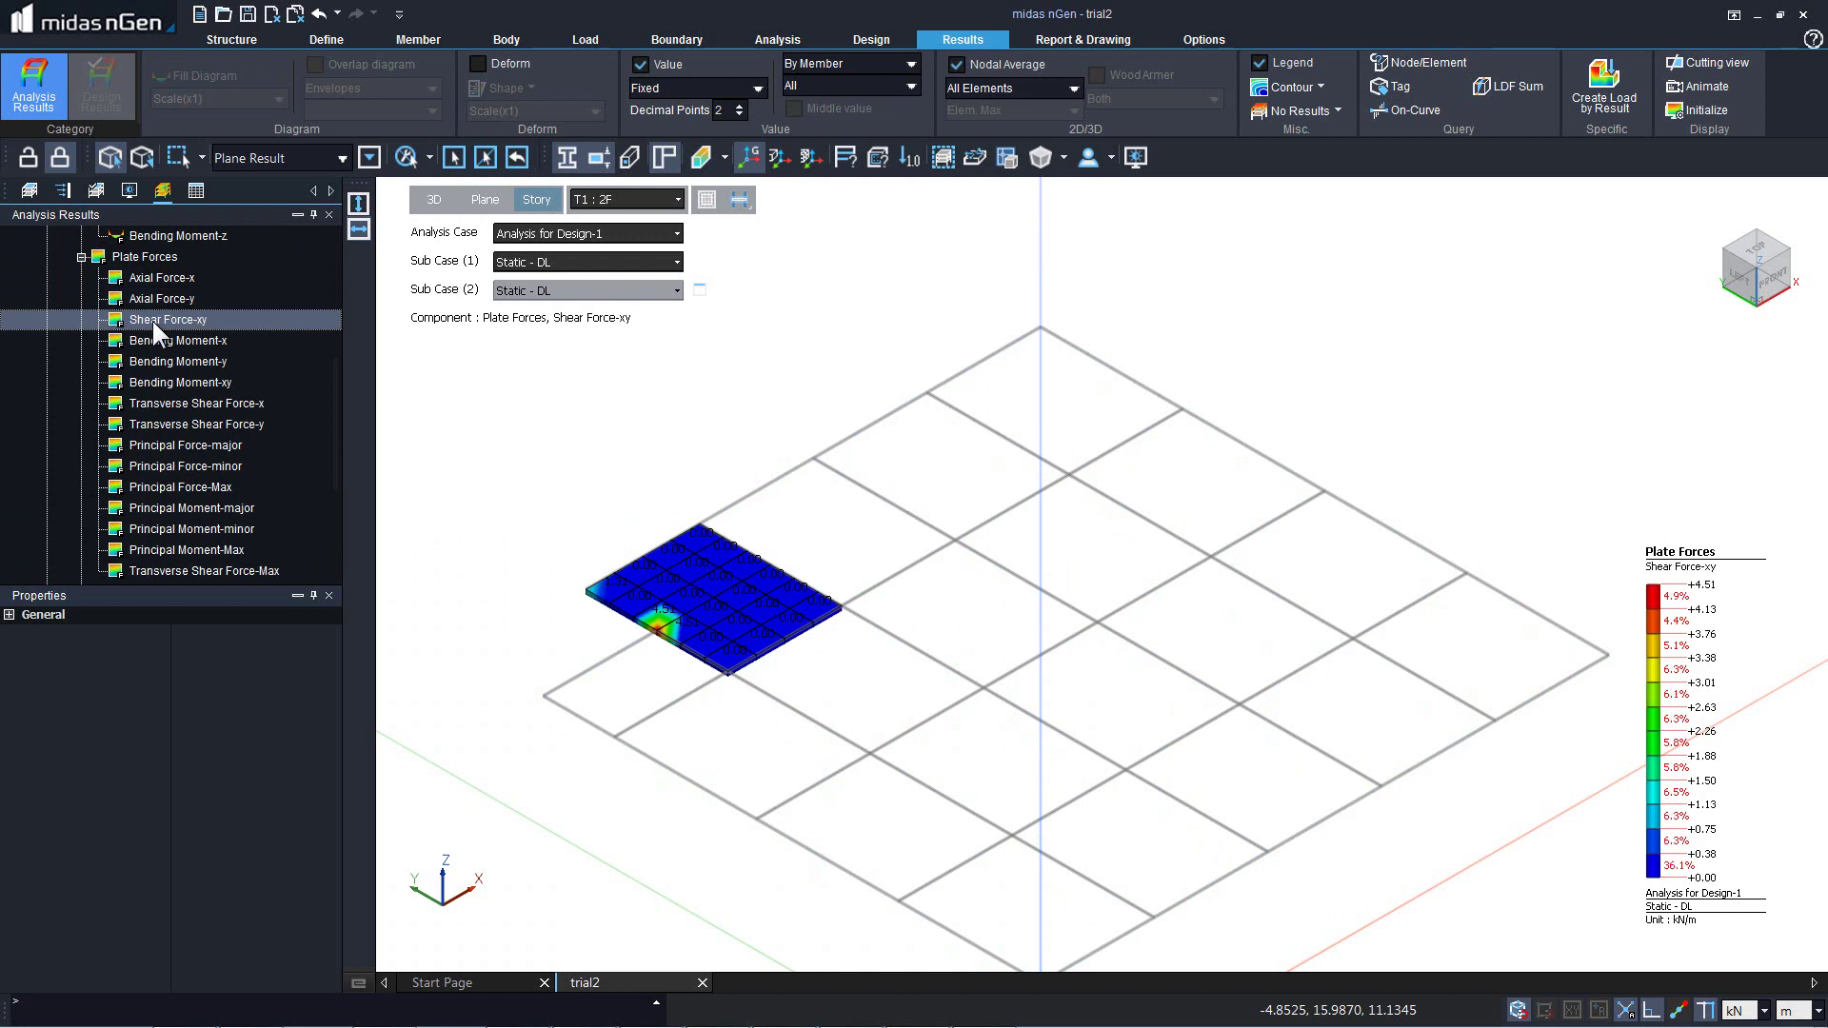
{"action": "left_click", "coordinate": [160, 340]}
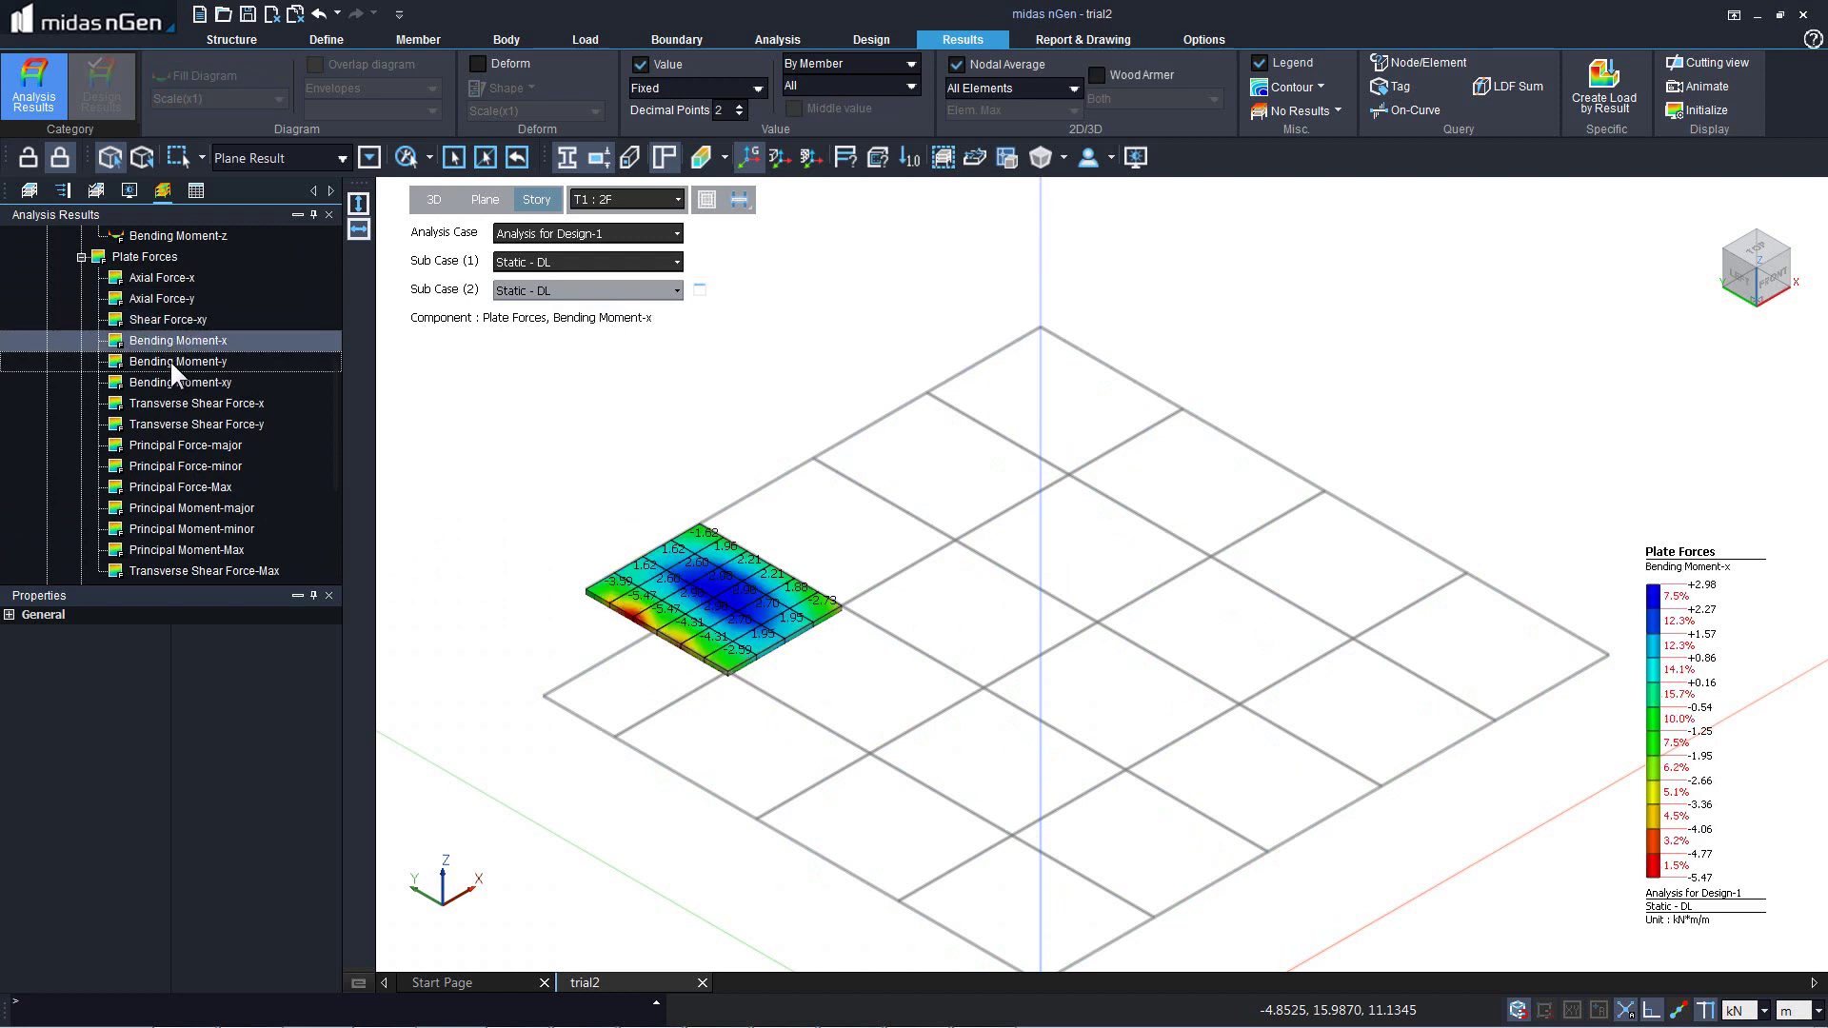
{"action": "left_click", "coordinate": [170, 359]}
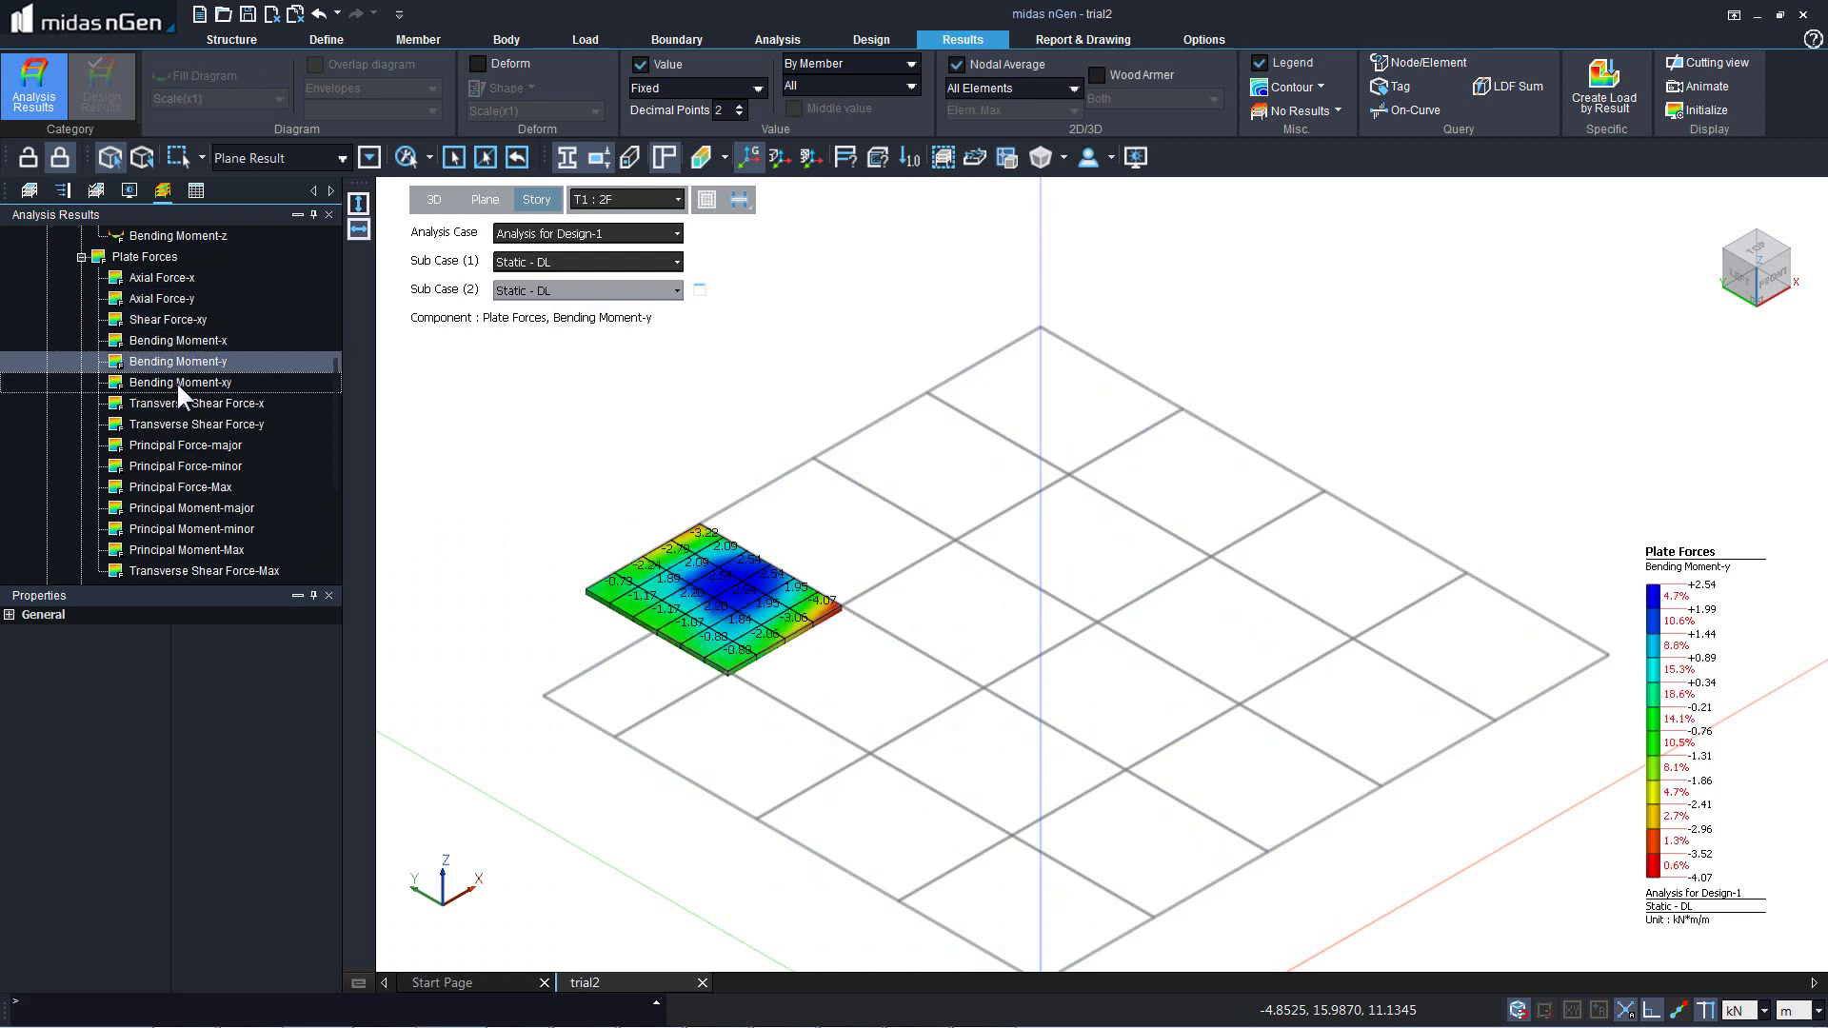
{"action": "left_click", "coordinate": [179, 380]}
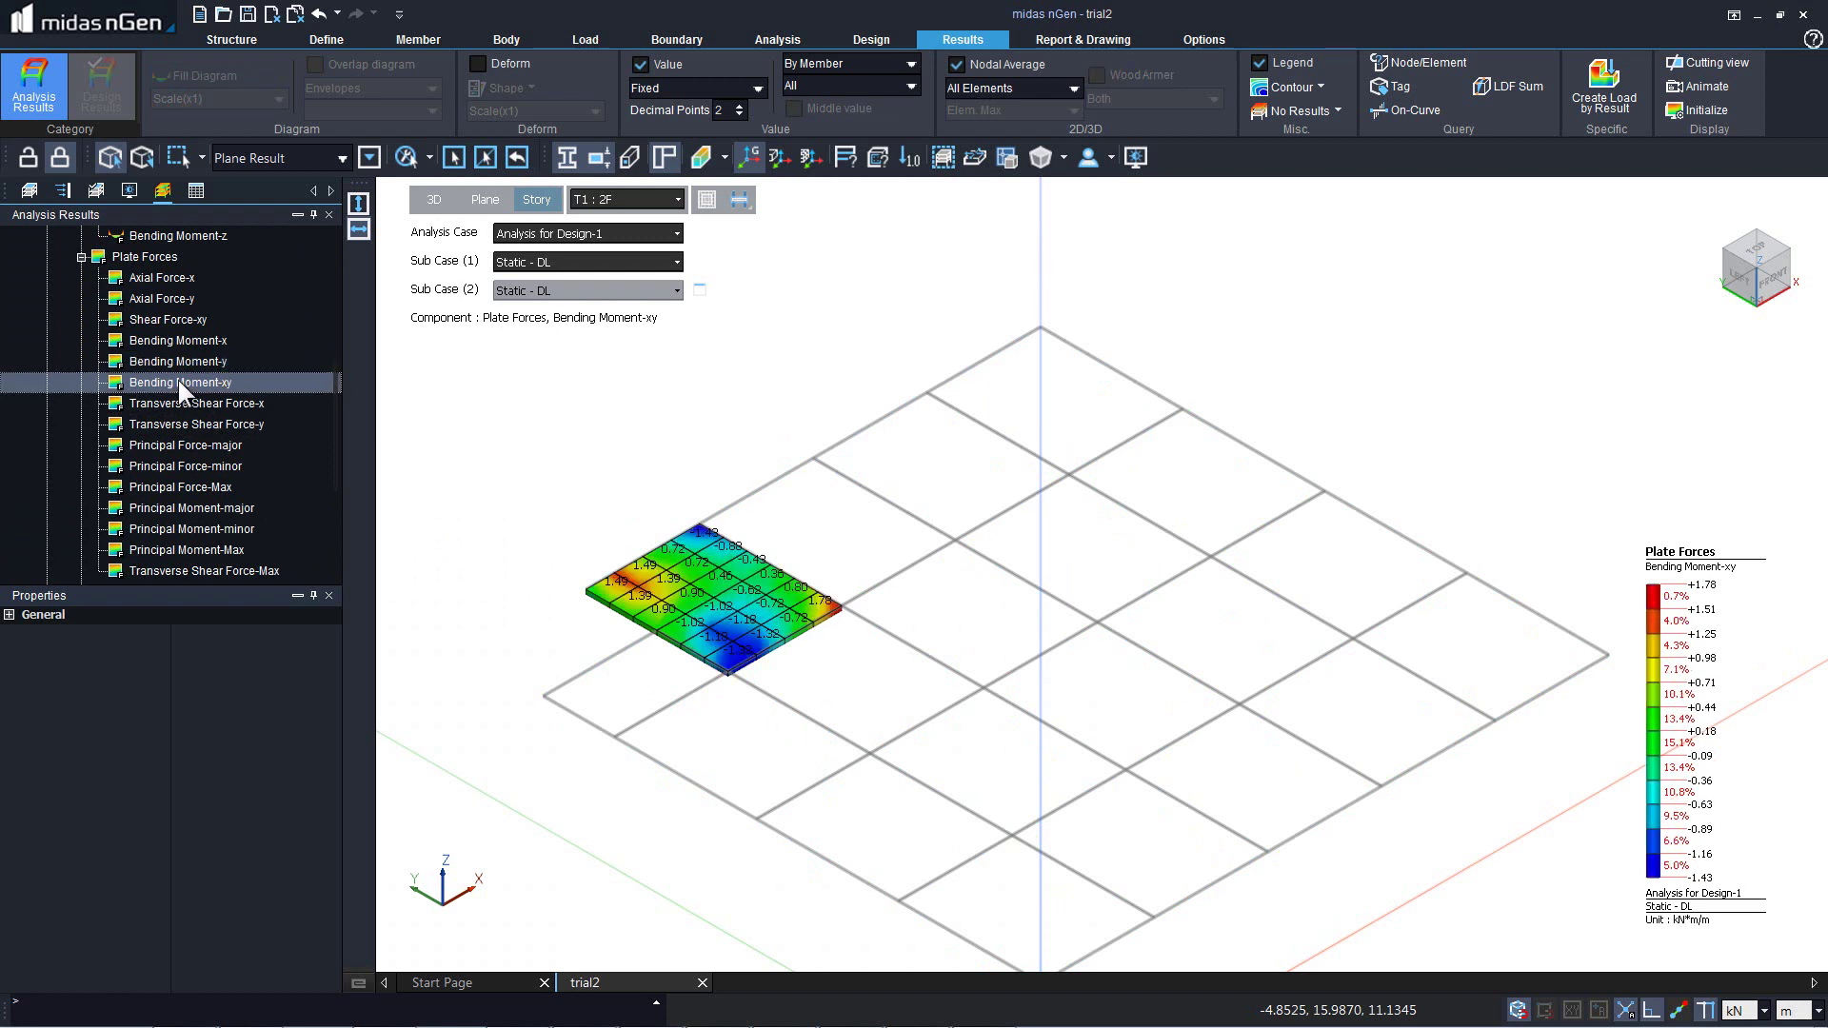
Step: Display the wall Axial Force diagram of the Static - DL case on story 2F with the vertical members shown
{"action": "scroll", "coordinate": [202, 402], "scroll_direction": "down", "scroll_amount": 3}
{"action": "left_click", "coordinate": [82, 403]}
{"action": "left_click", "coordinate": [130, 424]}
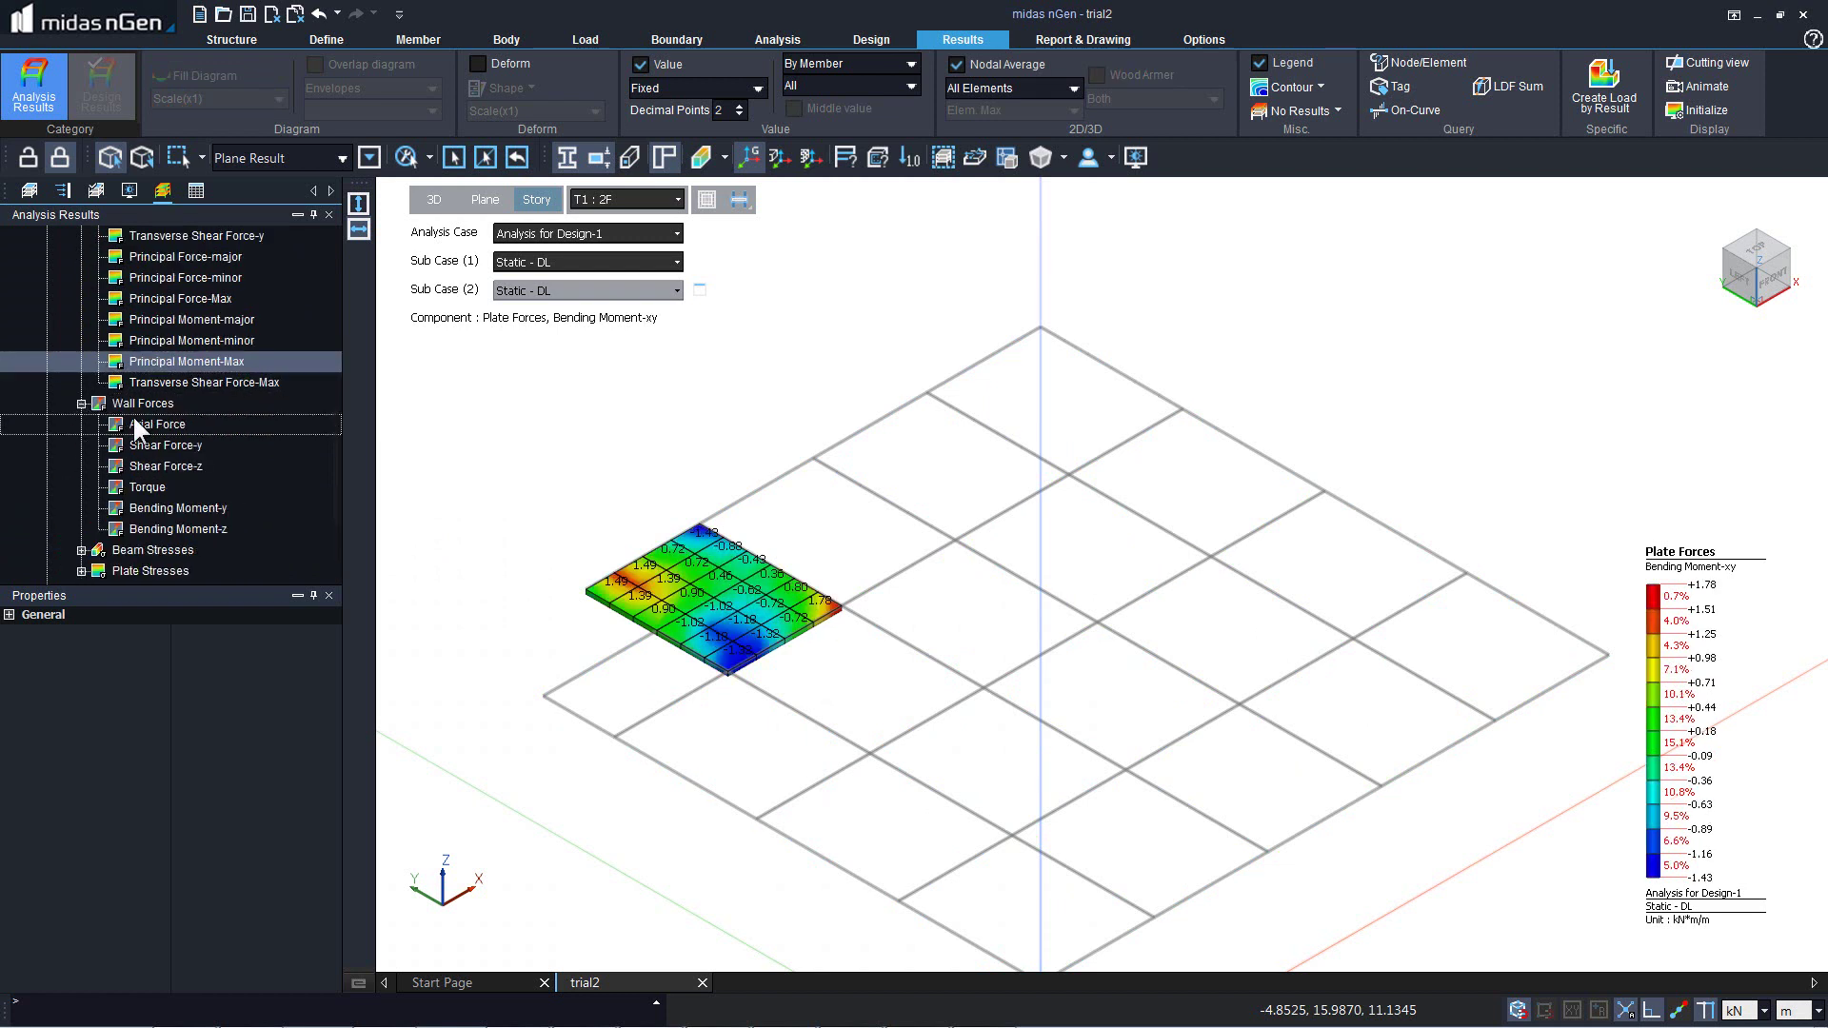
{"action": "left_click", "coordinate": [156, 421]}
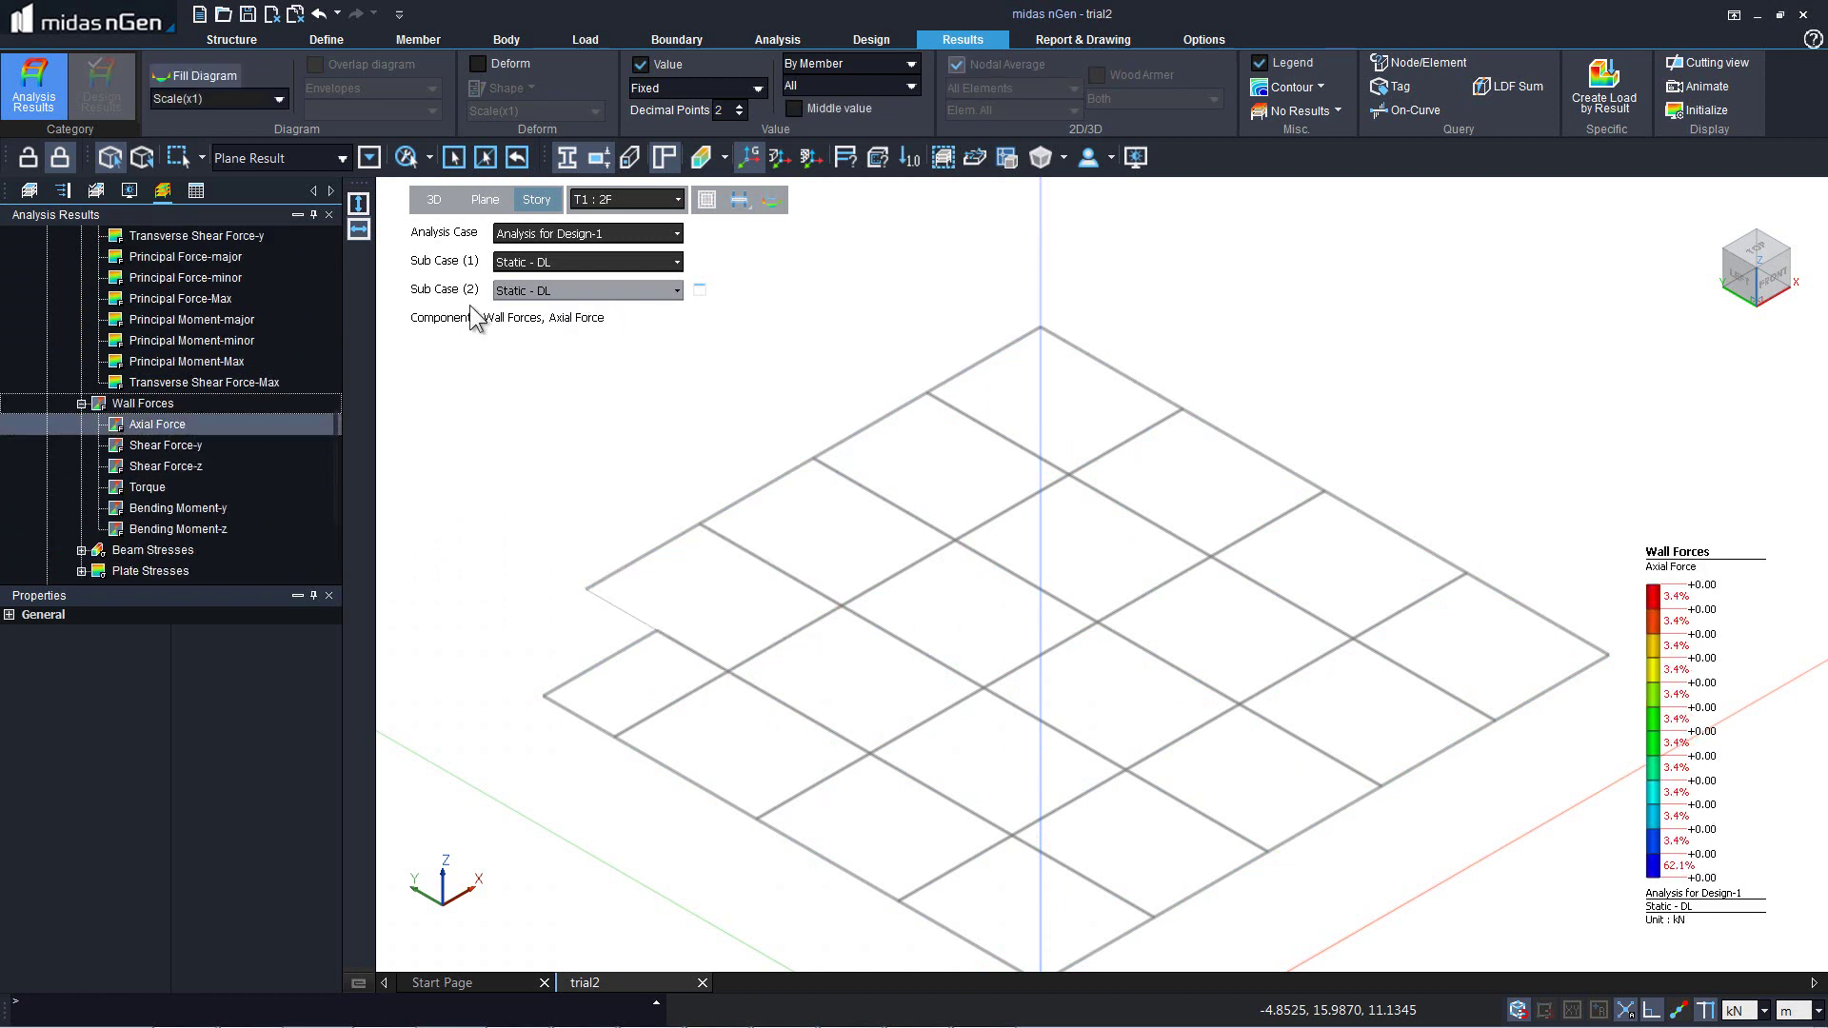
{"action": "left_click", "coordinate": [738, 200]}
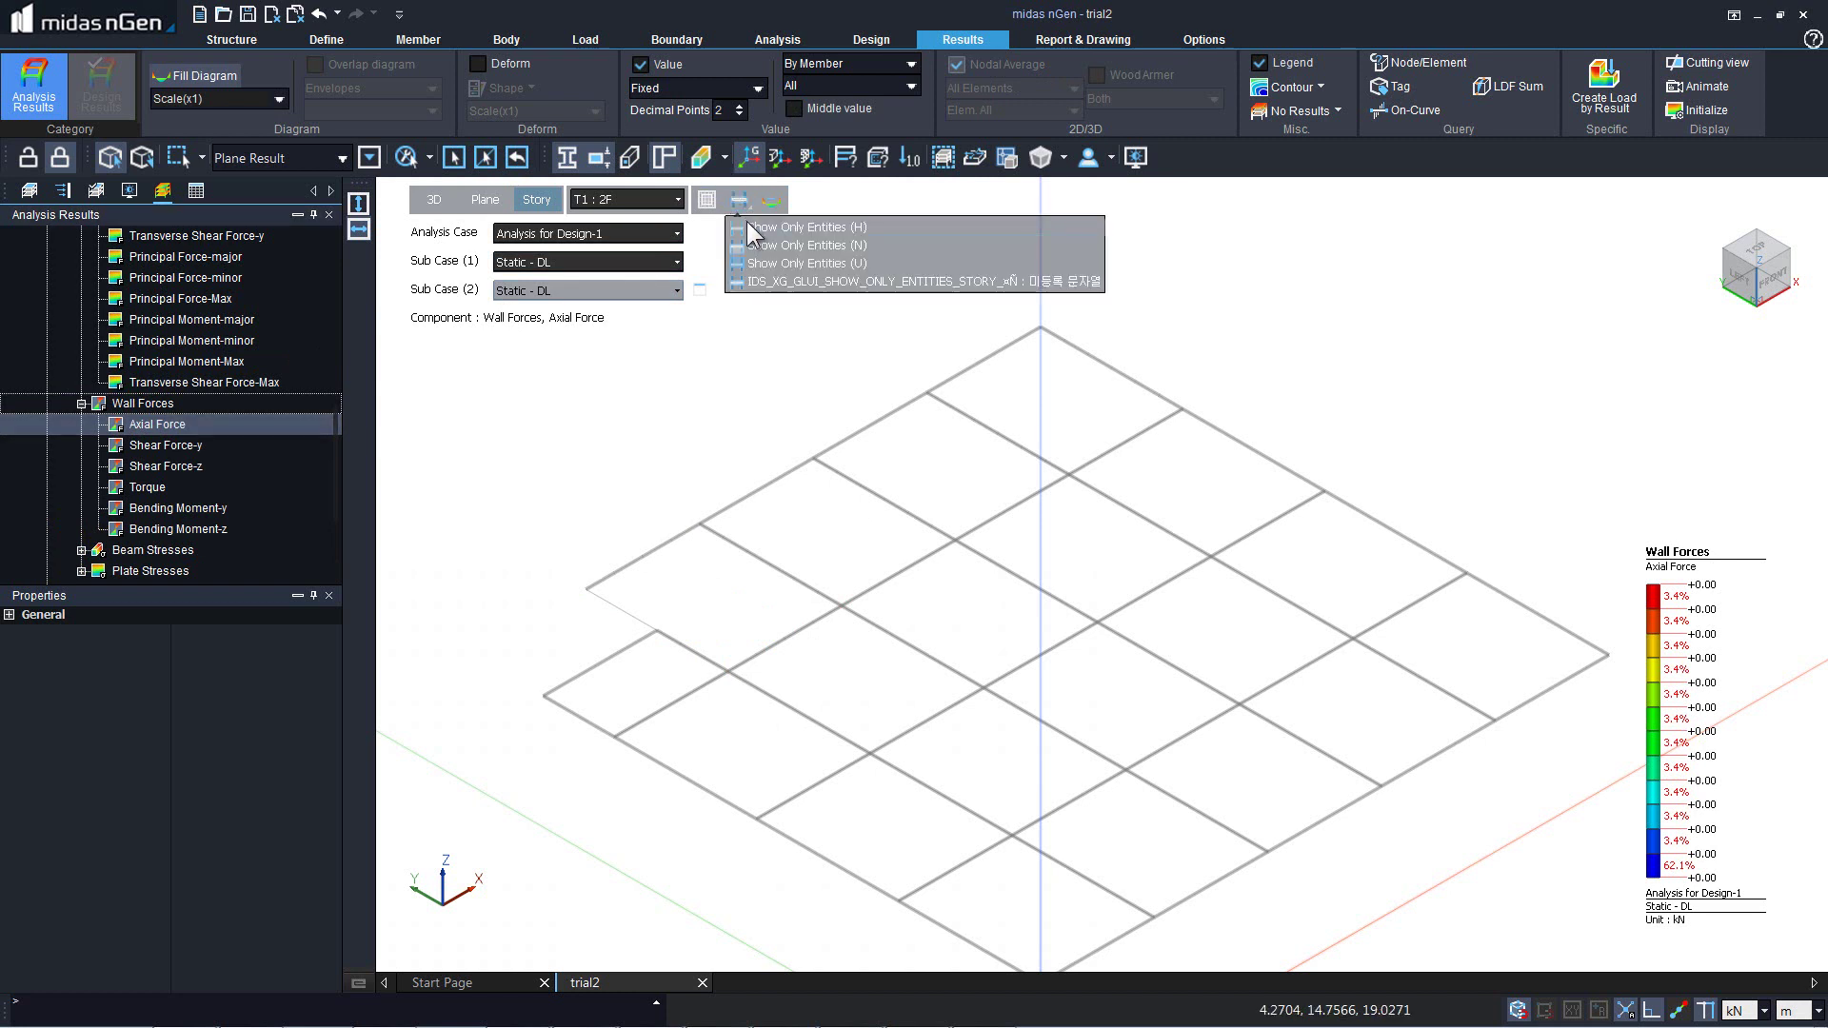
{"action": "left_click", "coordinate": [756, 226]}
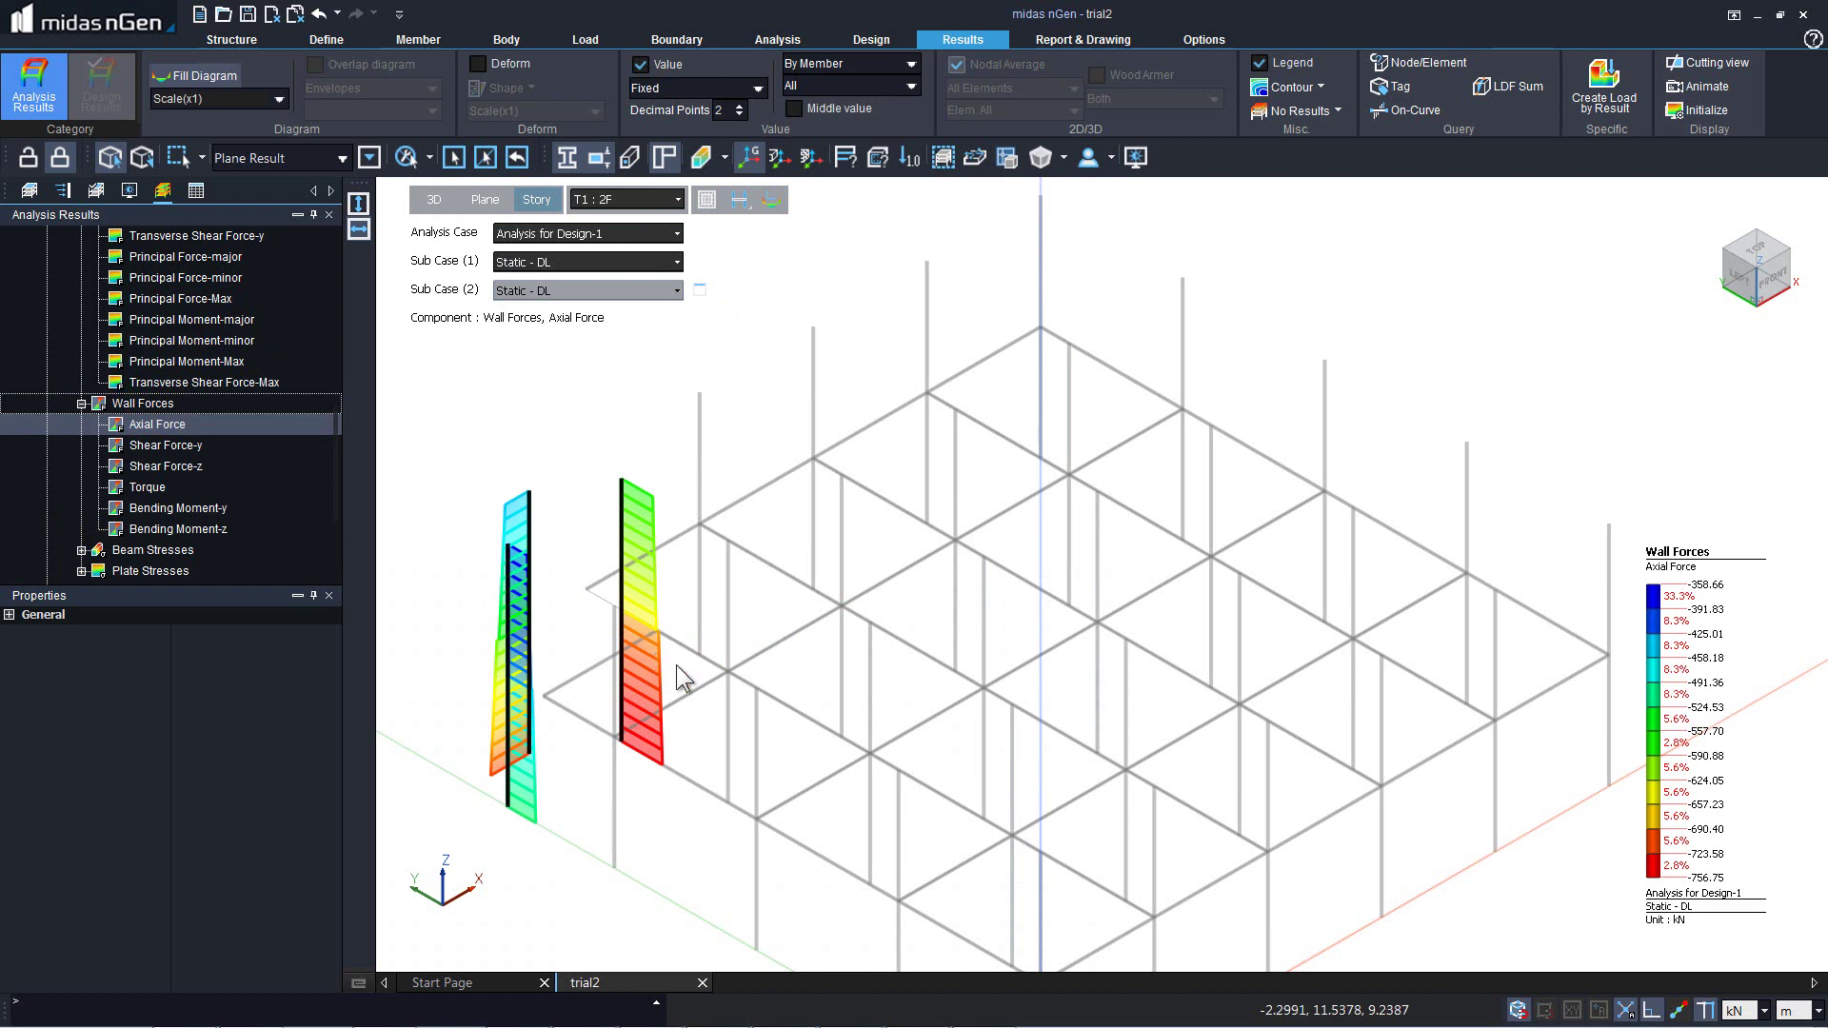
Step: Review the walls' Shear Force-y, Shear Force-z, Bending Moment-y and Bending Moment-z diagrams, ending back on Axial Force
{"action": "left_click", "coordinate": [173, 447]}
{"action": "left_click", "coordinate": [178, 461]}
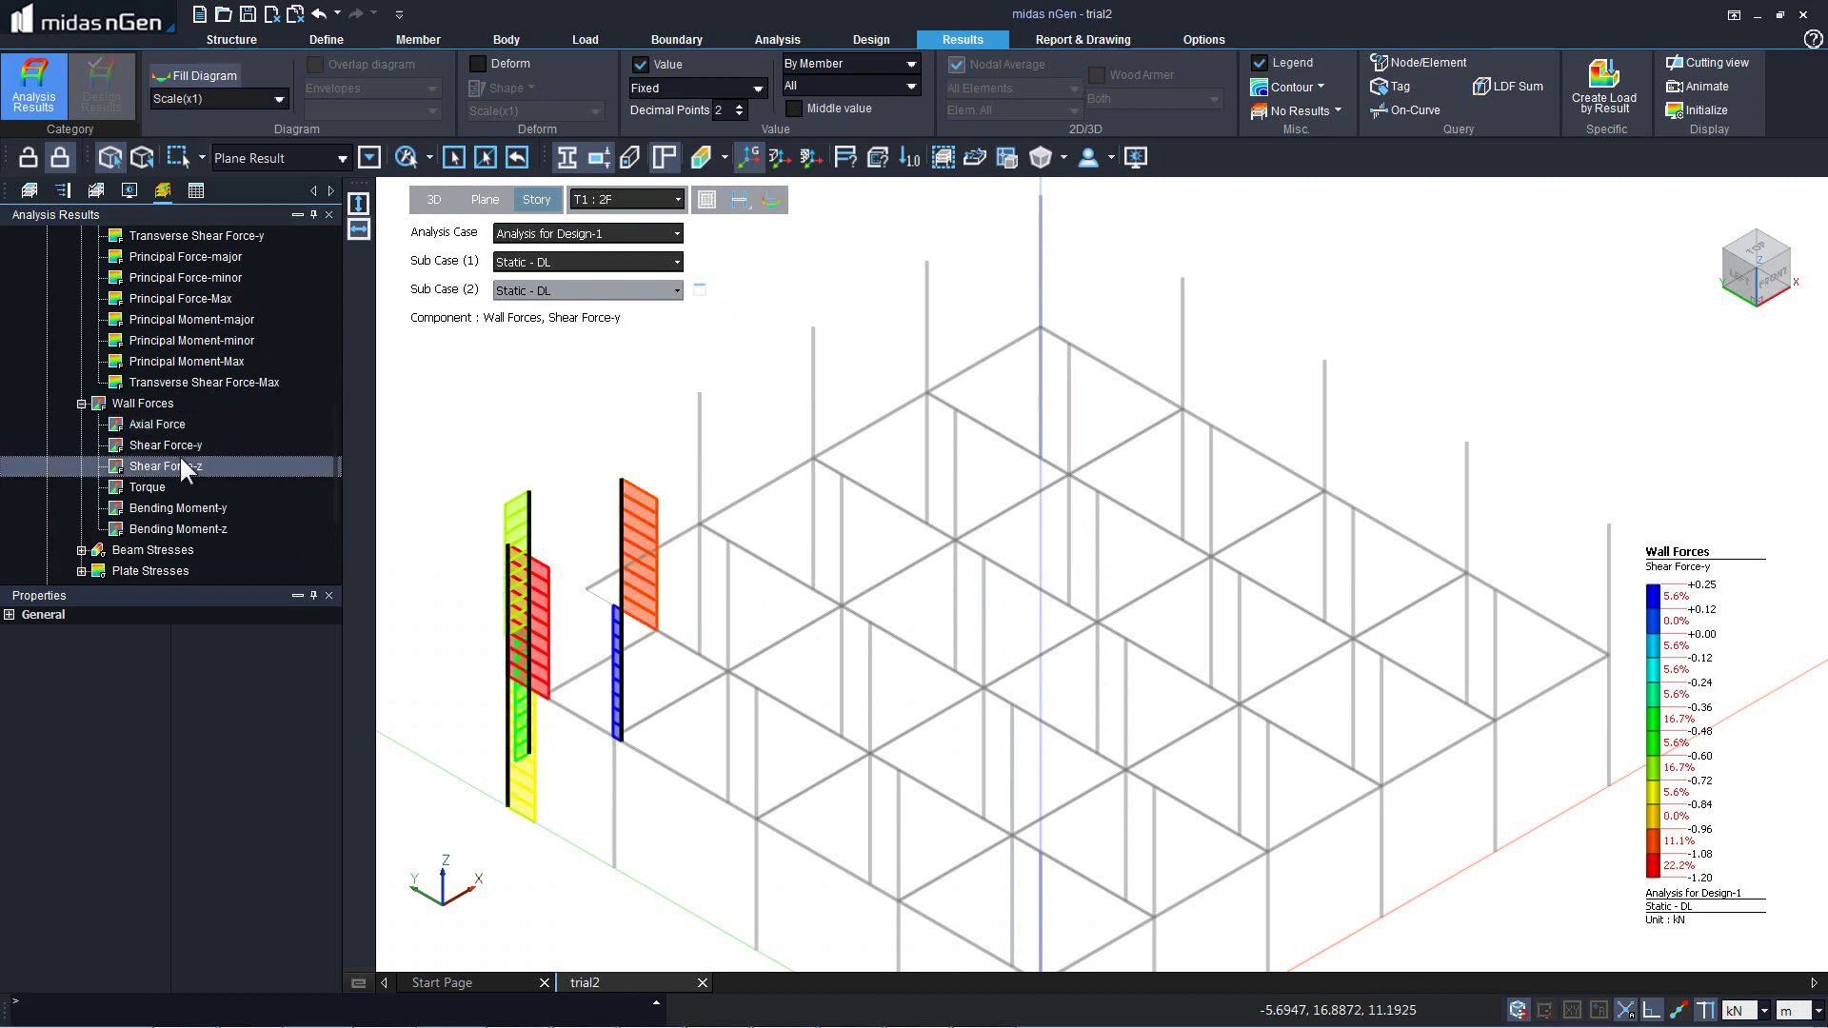
{"action": "left_click", "coordinate": [180, 513]}
{"action": "left_click", "coordinate": [195, 522]}
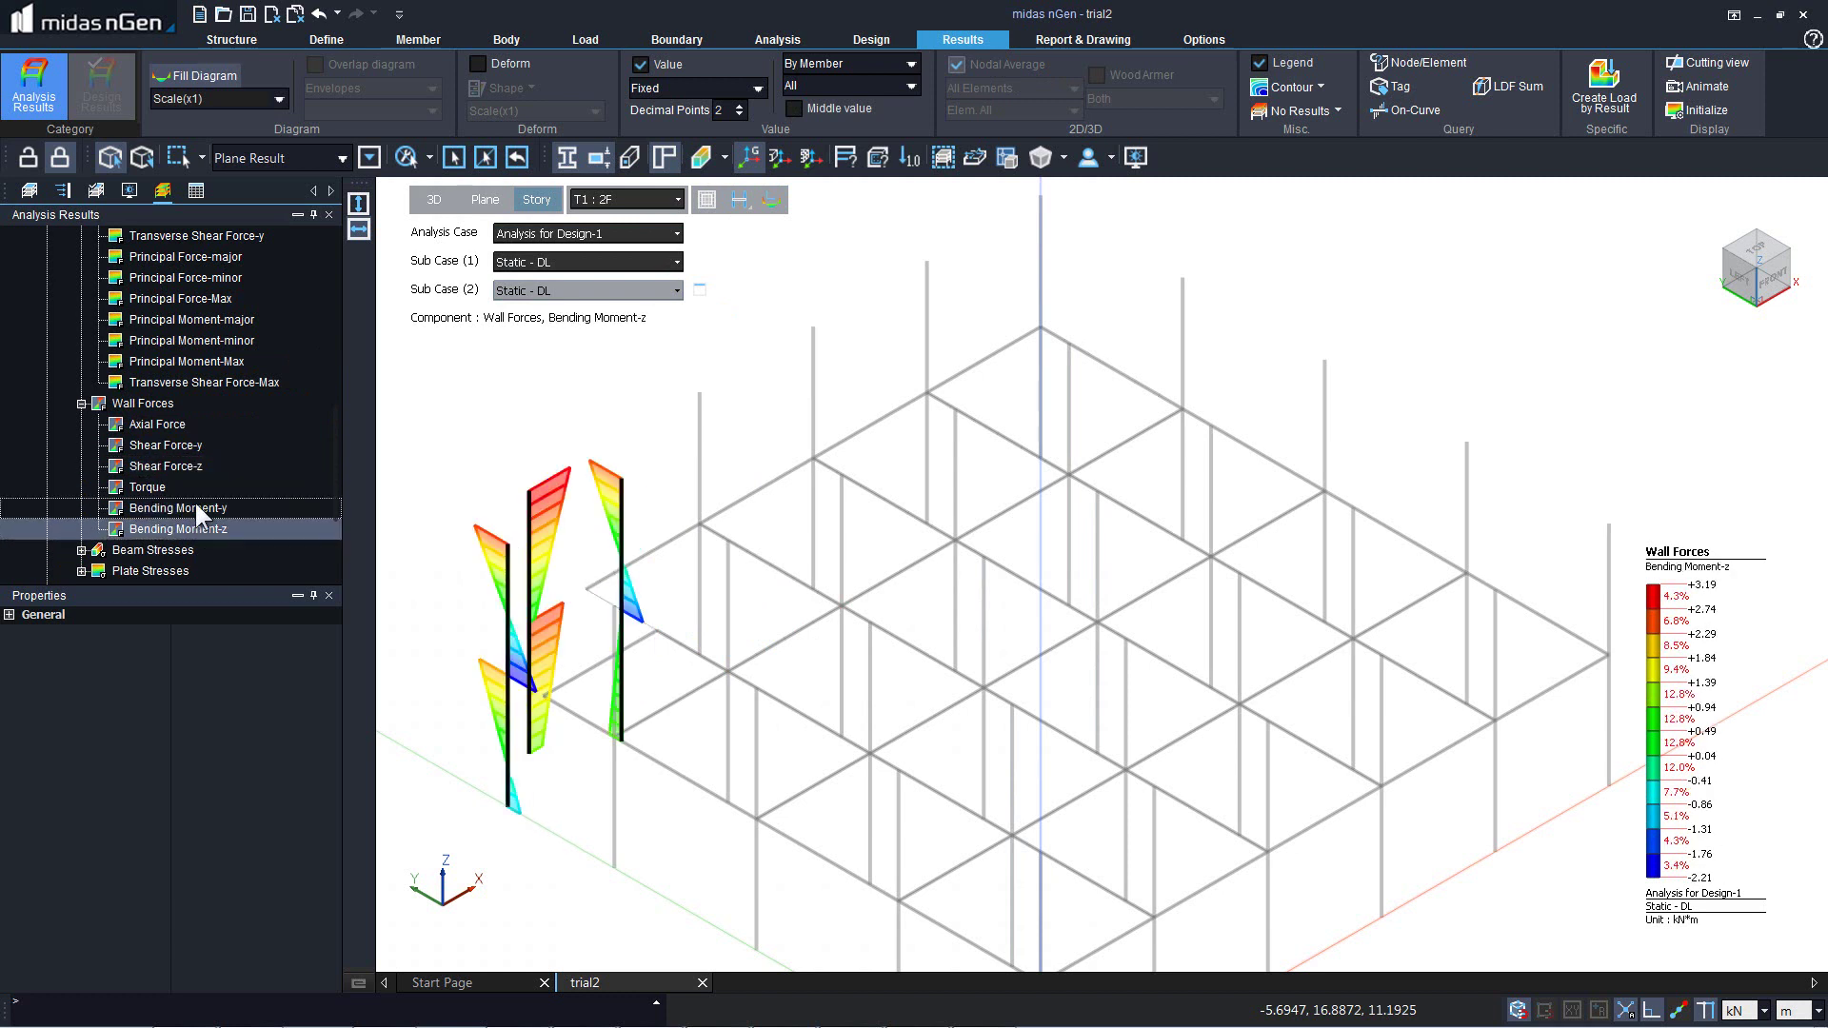
{"action": "left_click", "coordinate": [163, 424]}
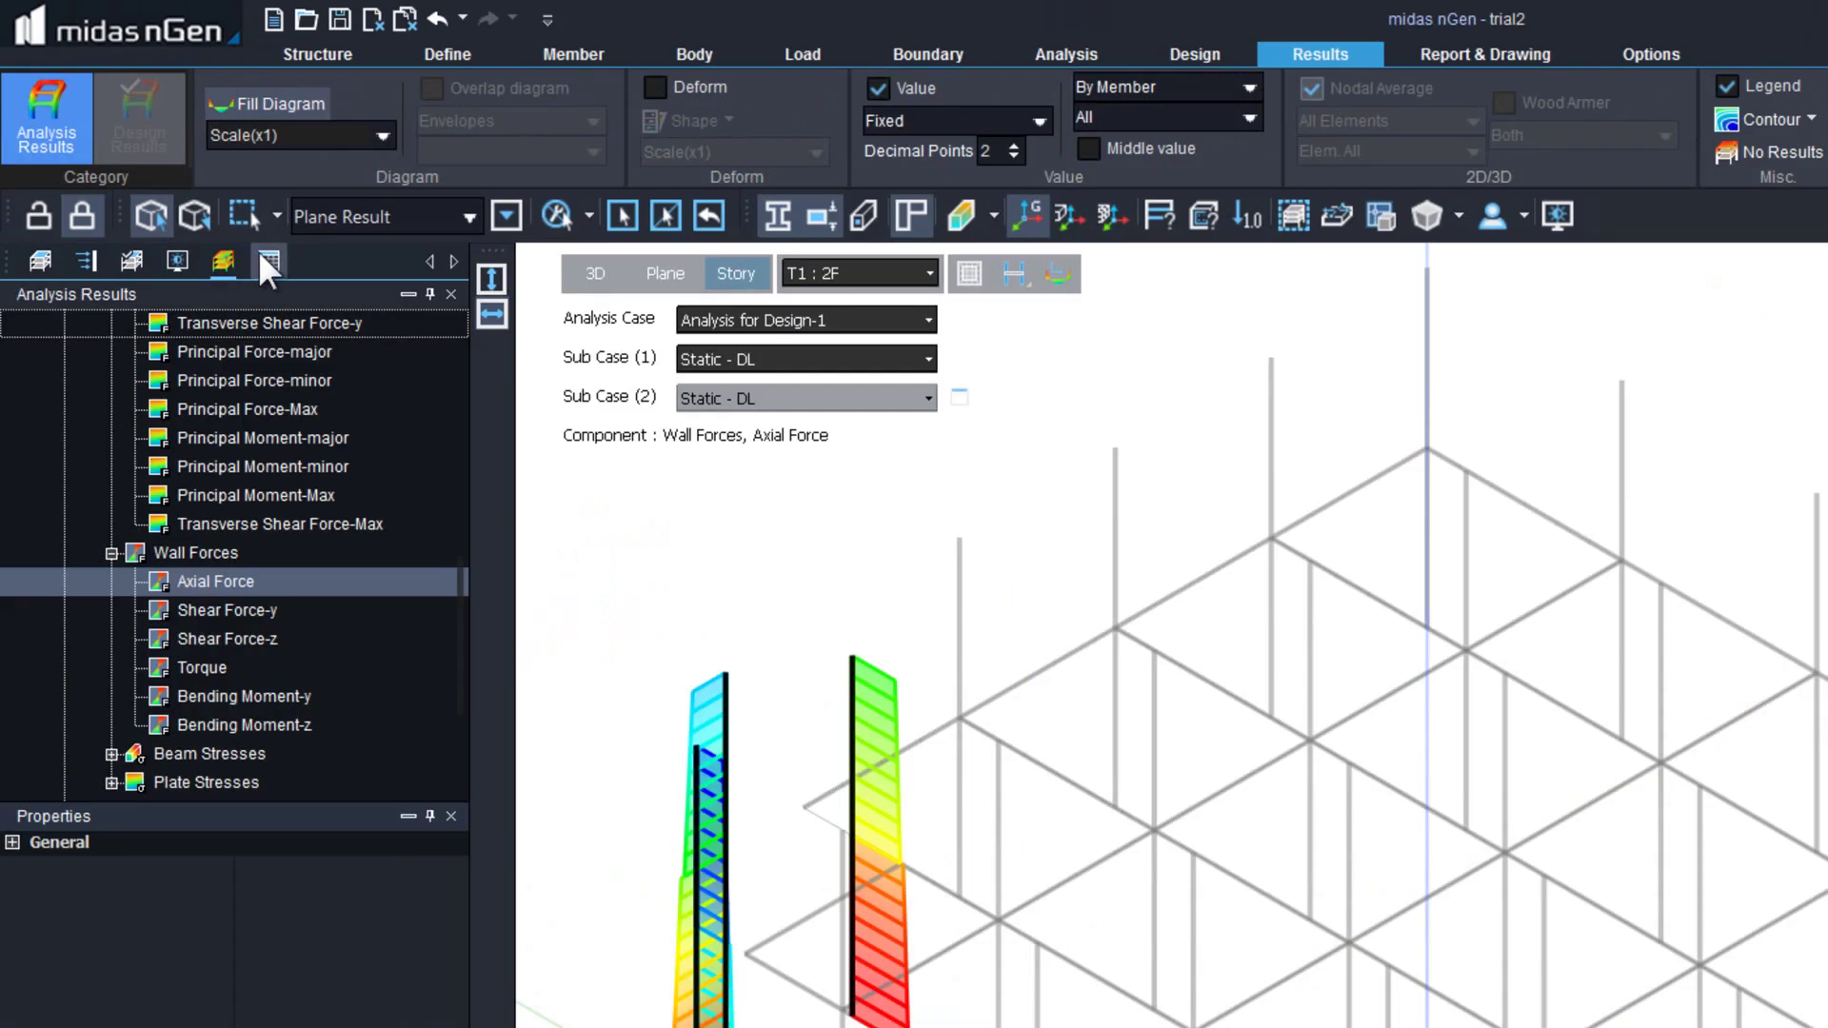
Step: Open the analysis Reactions table and list the Static - DL reactions of only the selected support node 56
{"action": "left_click", "coordinate": [196, 190]}
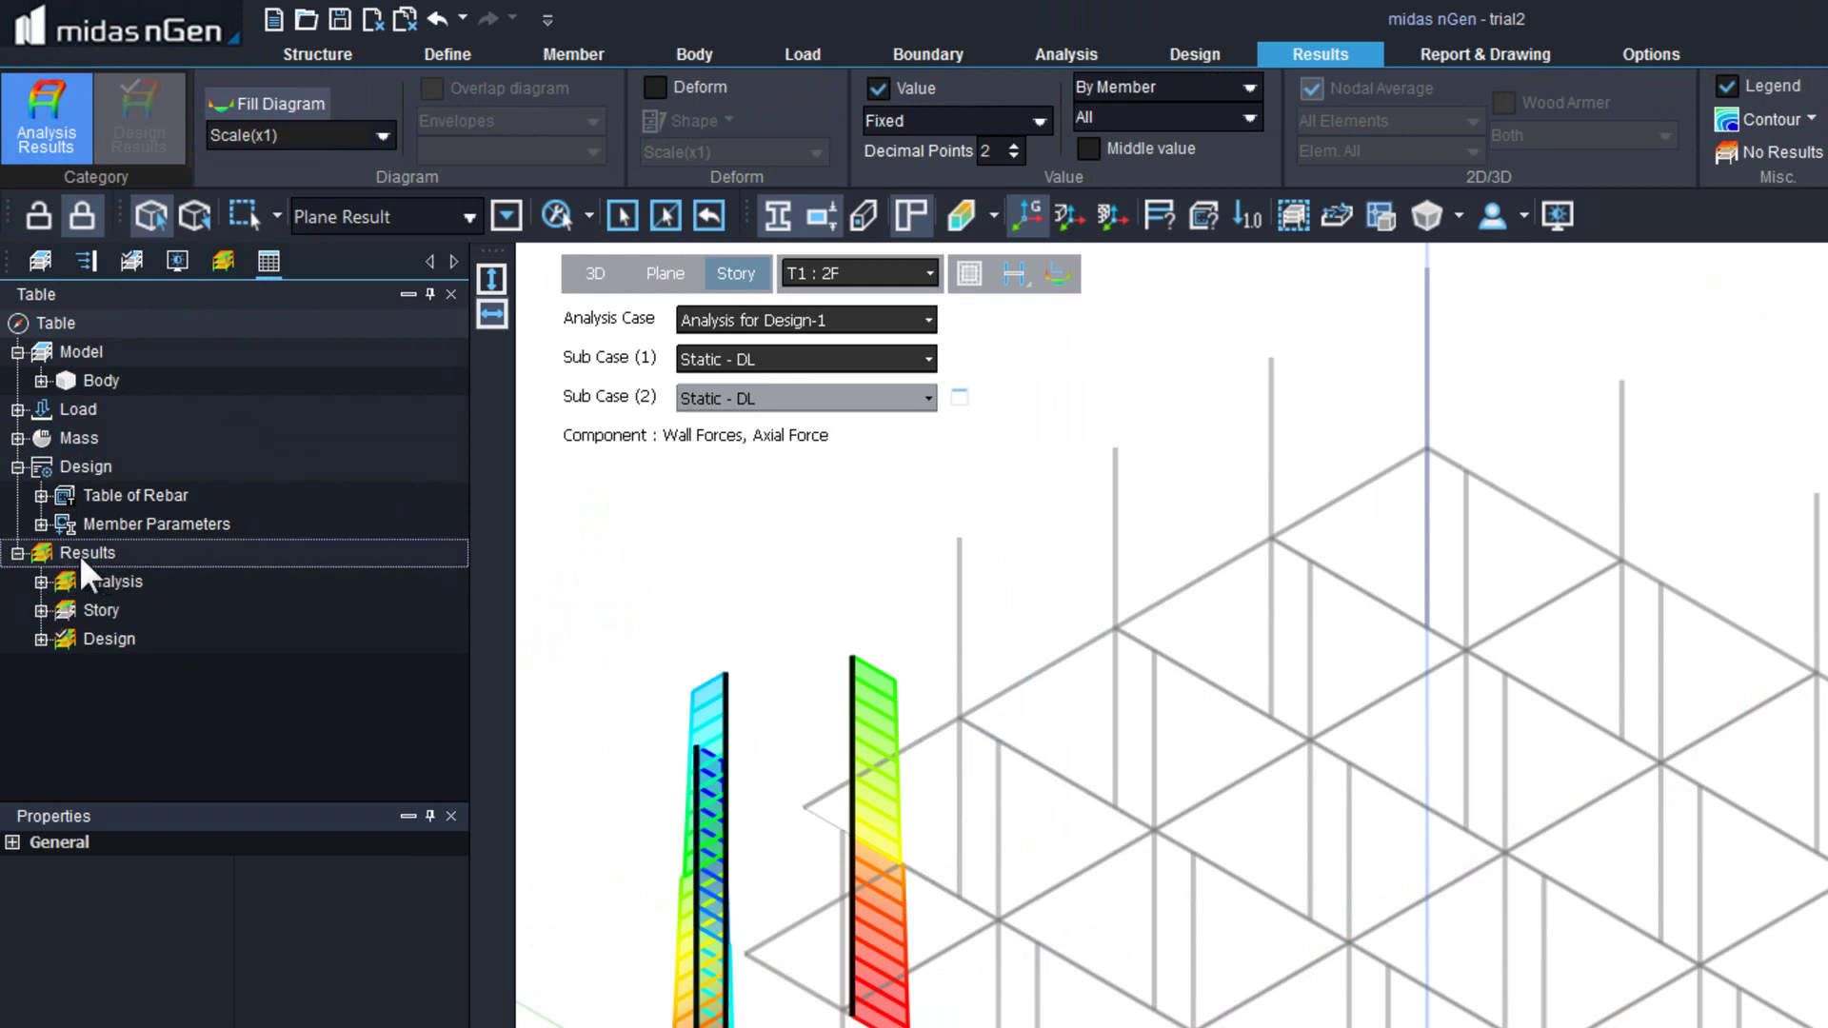
{"action": "left_click", "coordinate": [38, 582]}
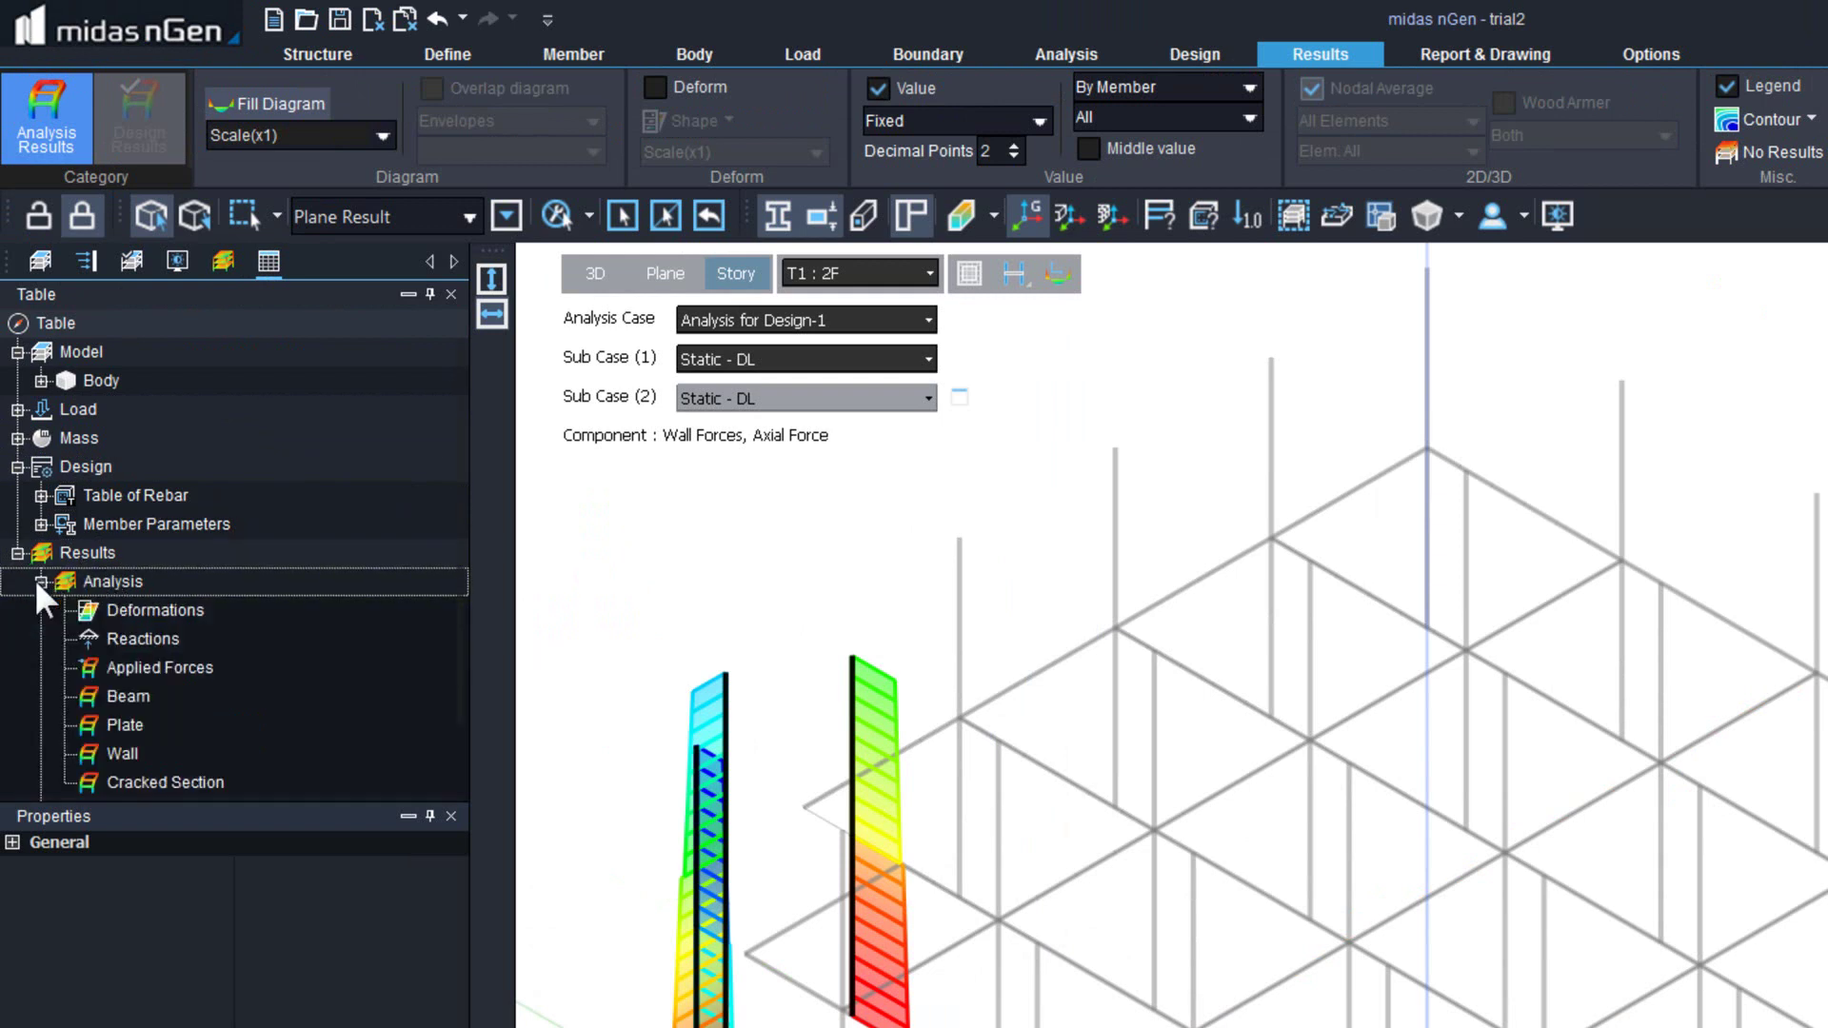
{"action": "double_click", "coordinate": [126, 638]}
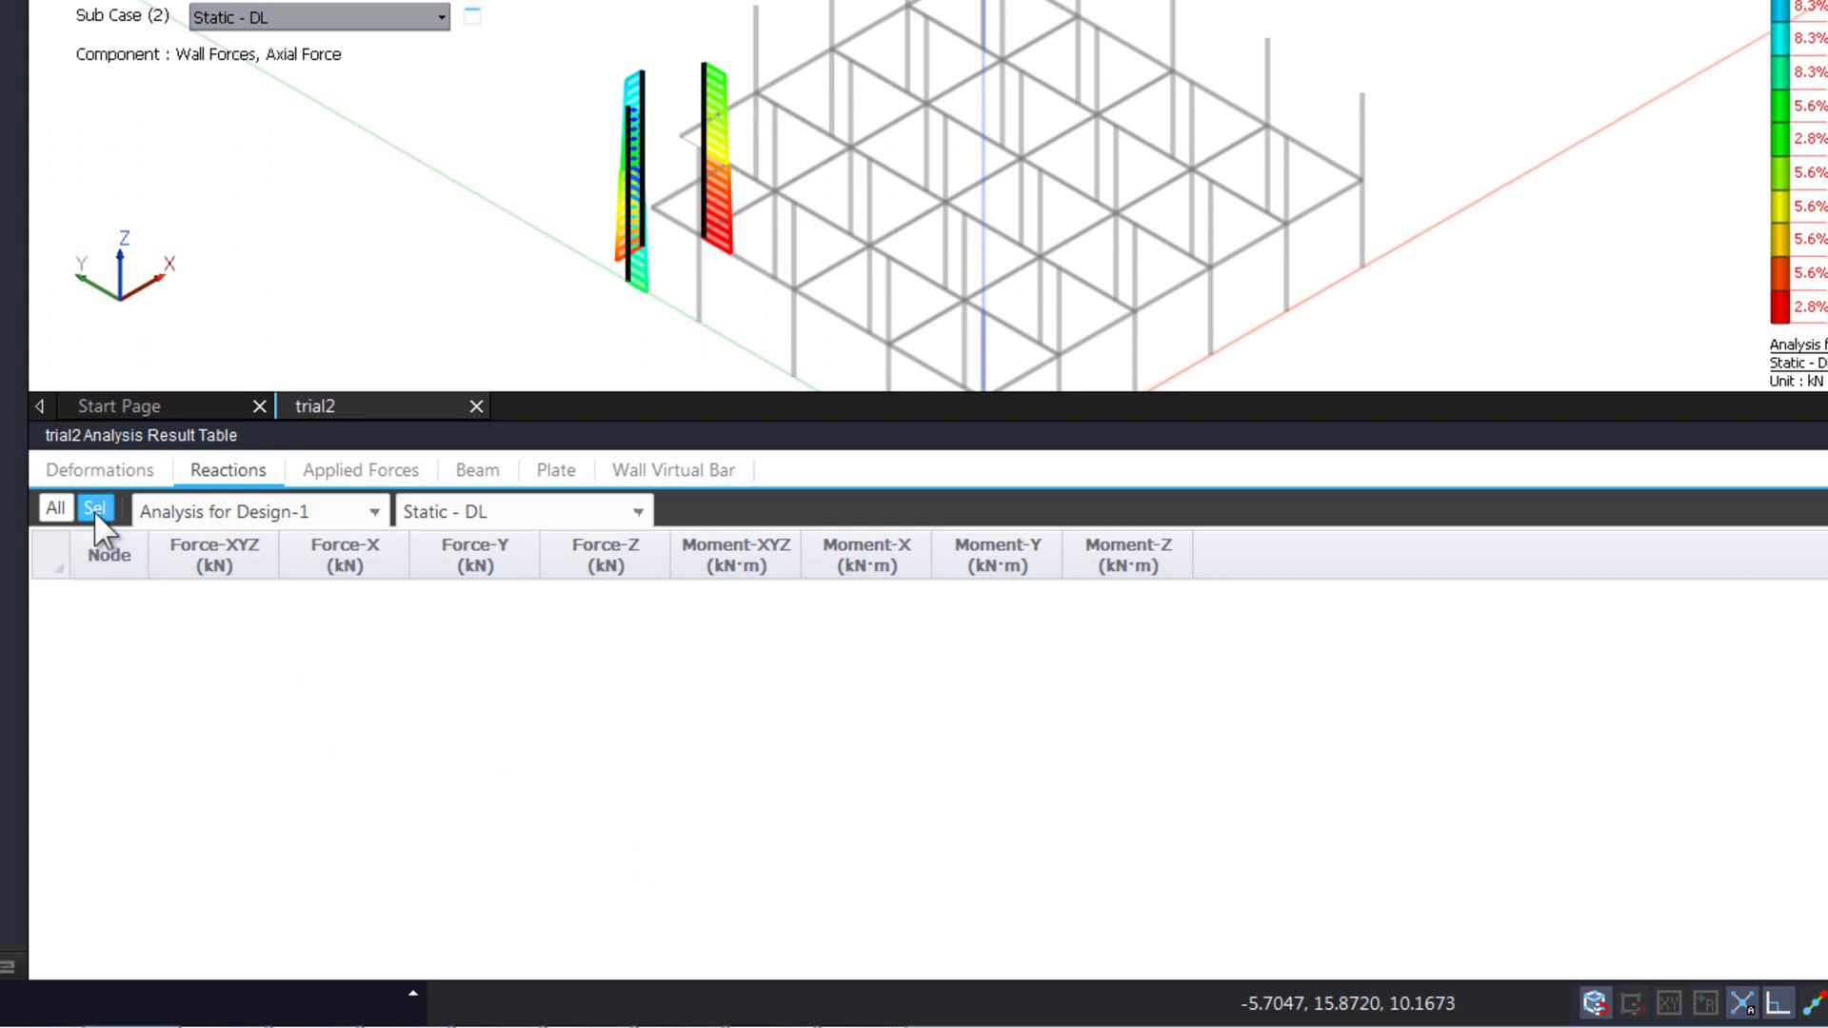
{"action": "scroll", "coordinate": [469, 196], "scroll_direction": "down", "scroll_amount": 2}
{"action": "left_click", "coordinate": [864, 283]}
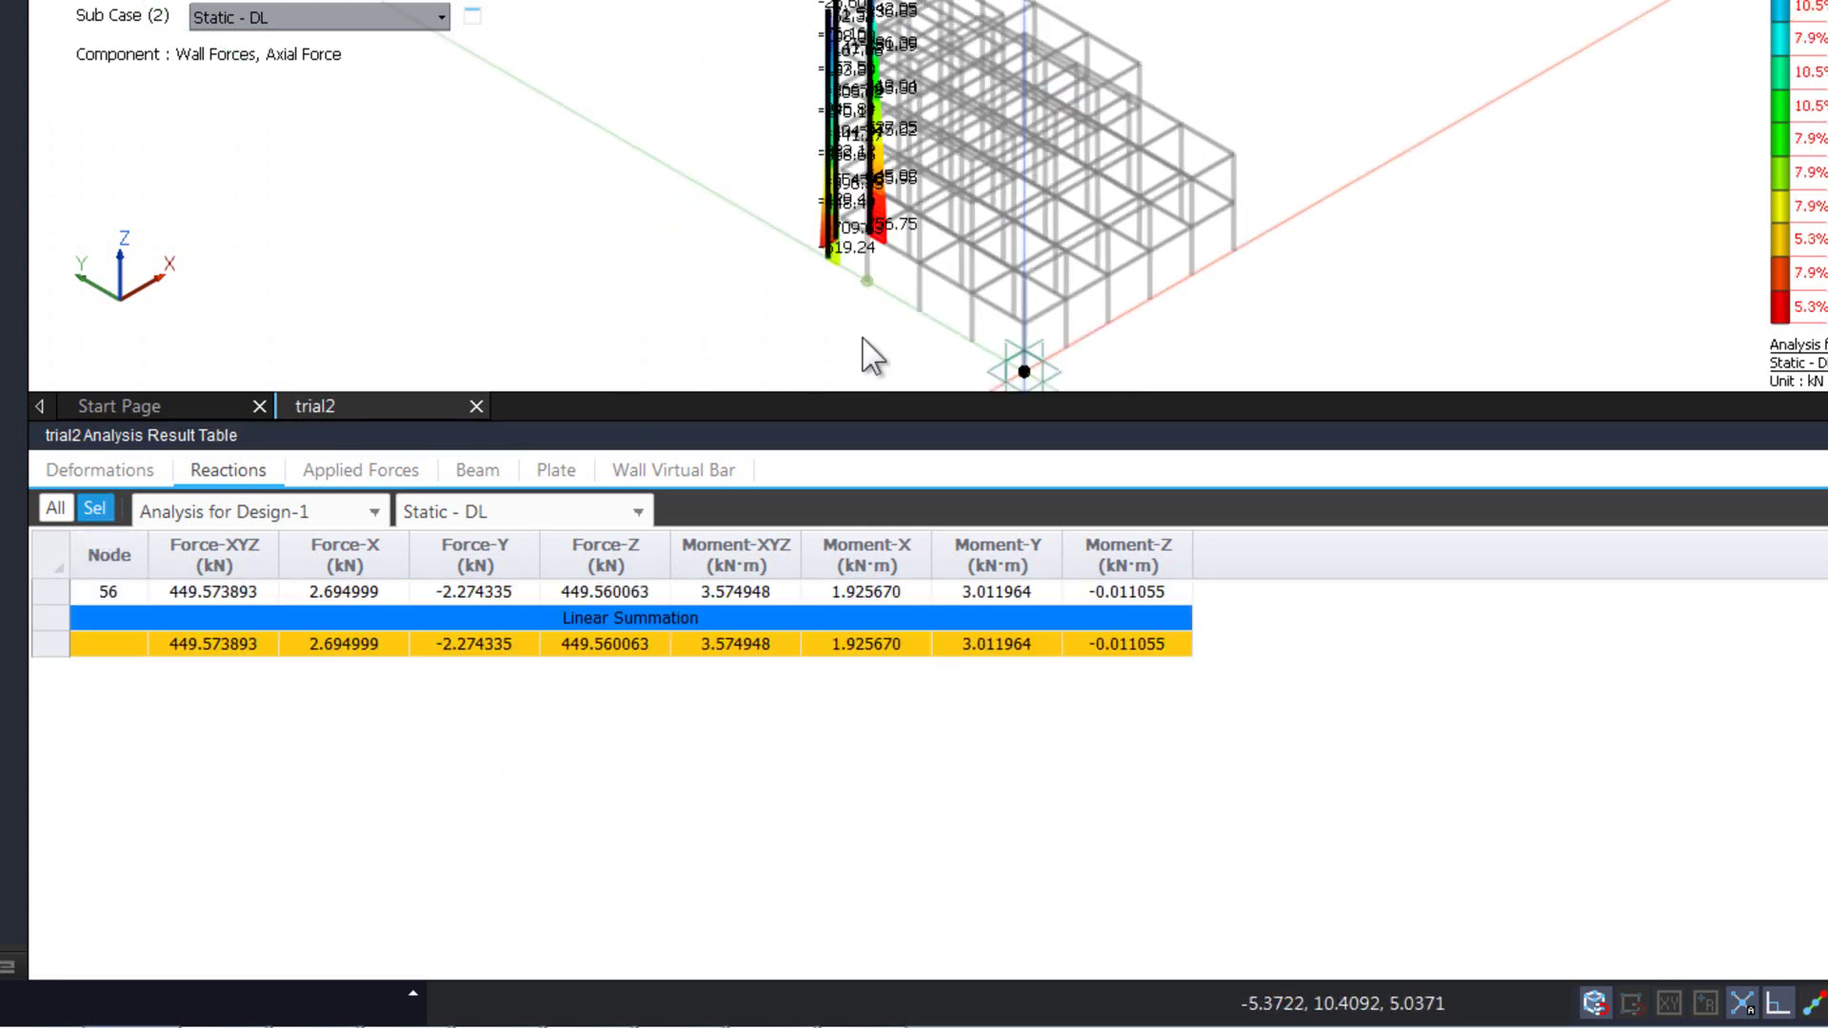
{"action": "right_click", "coordinate": [906, 590]}
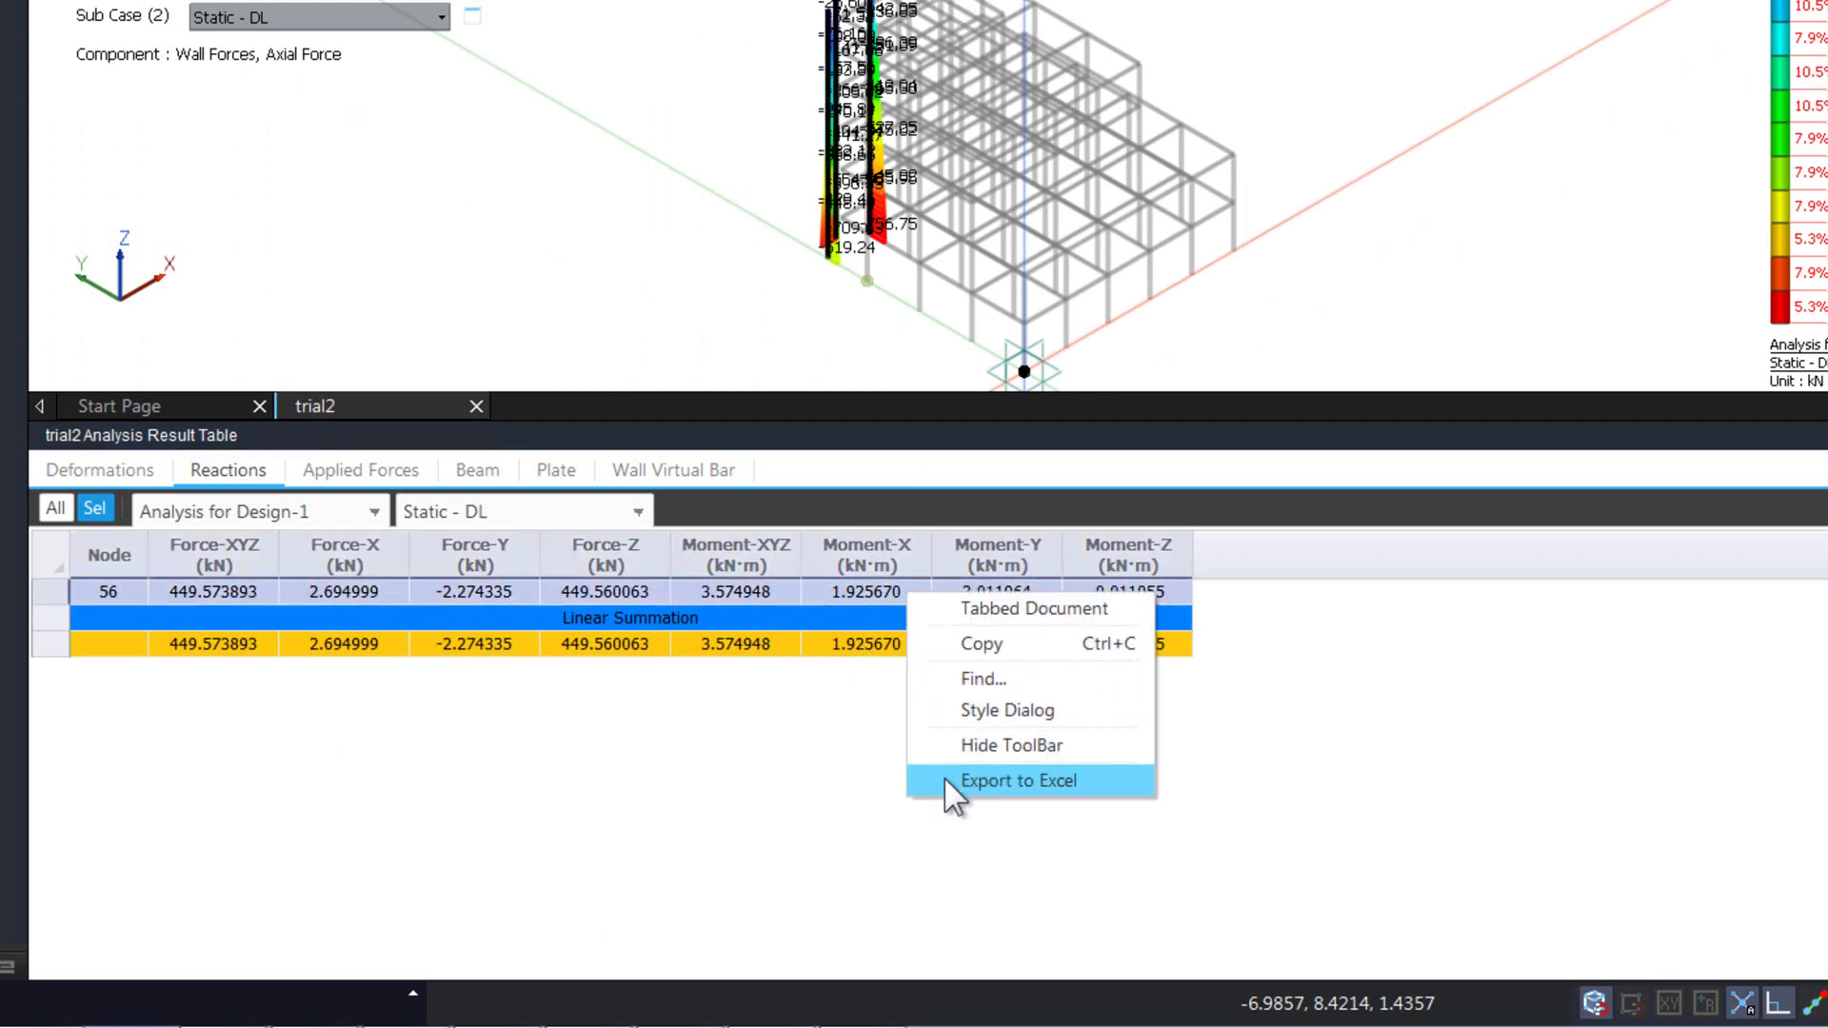
{"action": "left_click", "coordinate": [628, 772]}
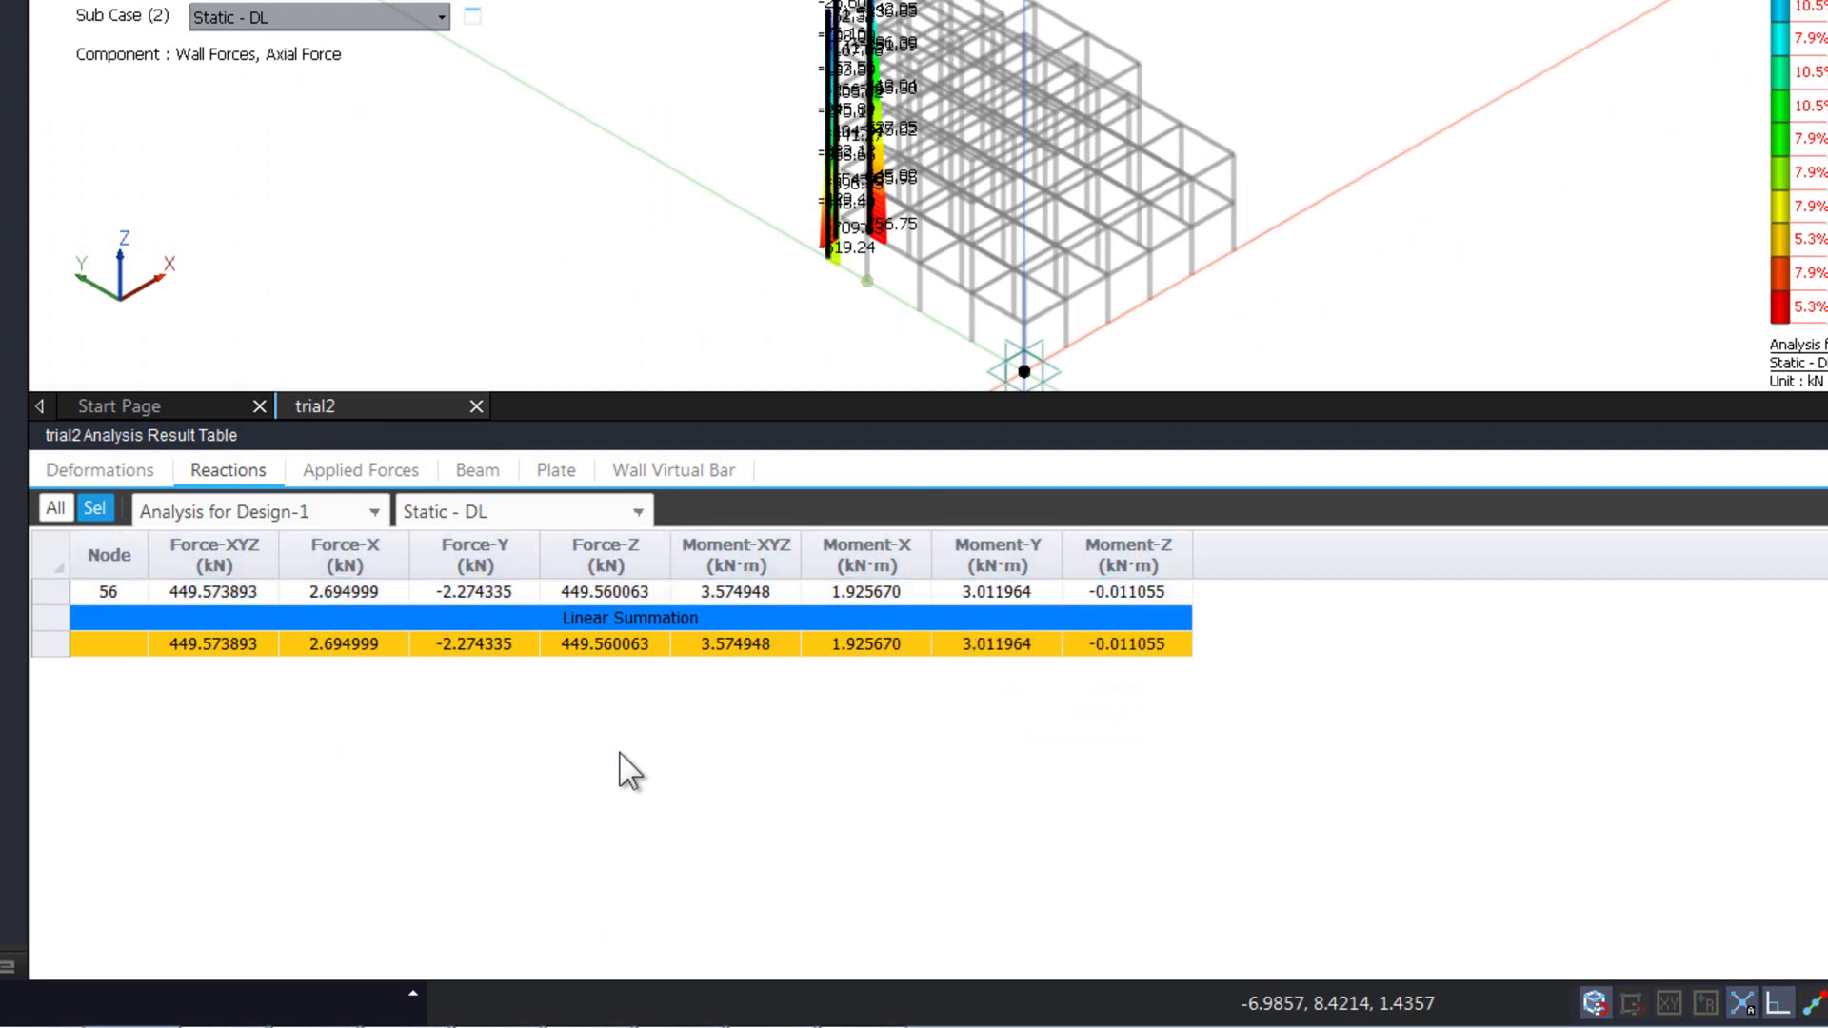
Step: Show the selected node's reactions for the Combination(RC) envelope RC_EN_STR(MAX)
{"action": "left_click", "coordinate": [508, 511]}
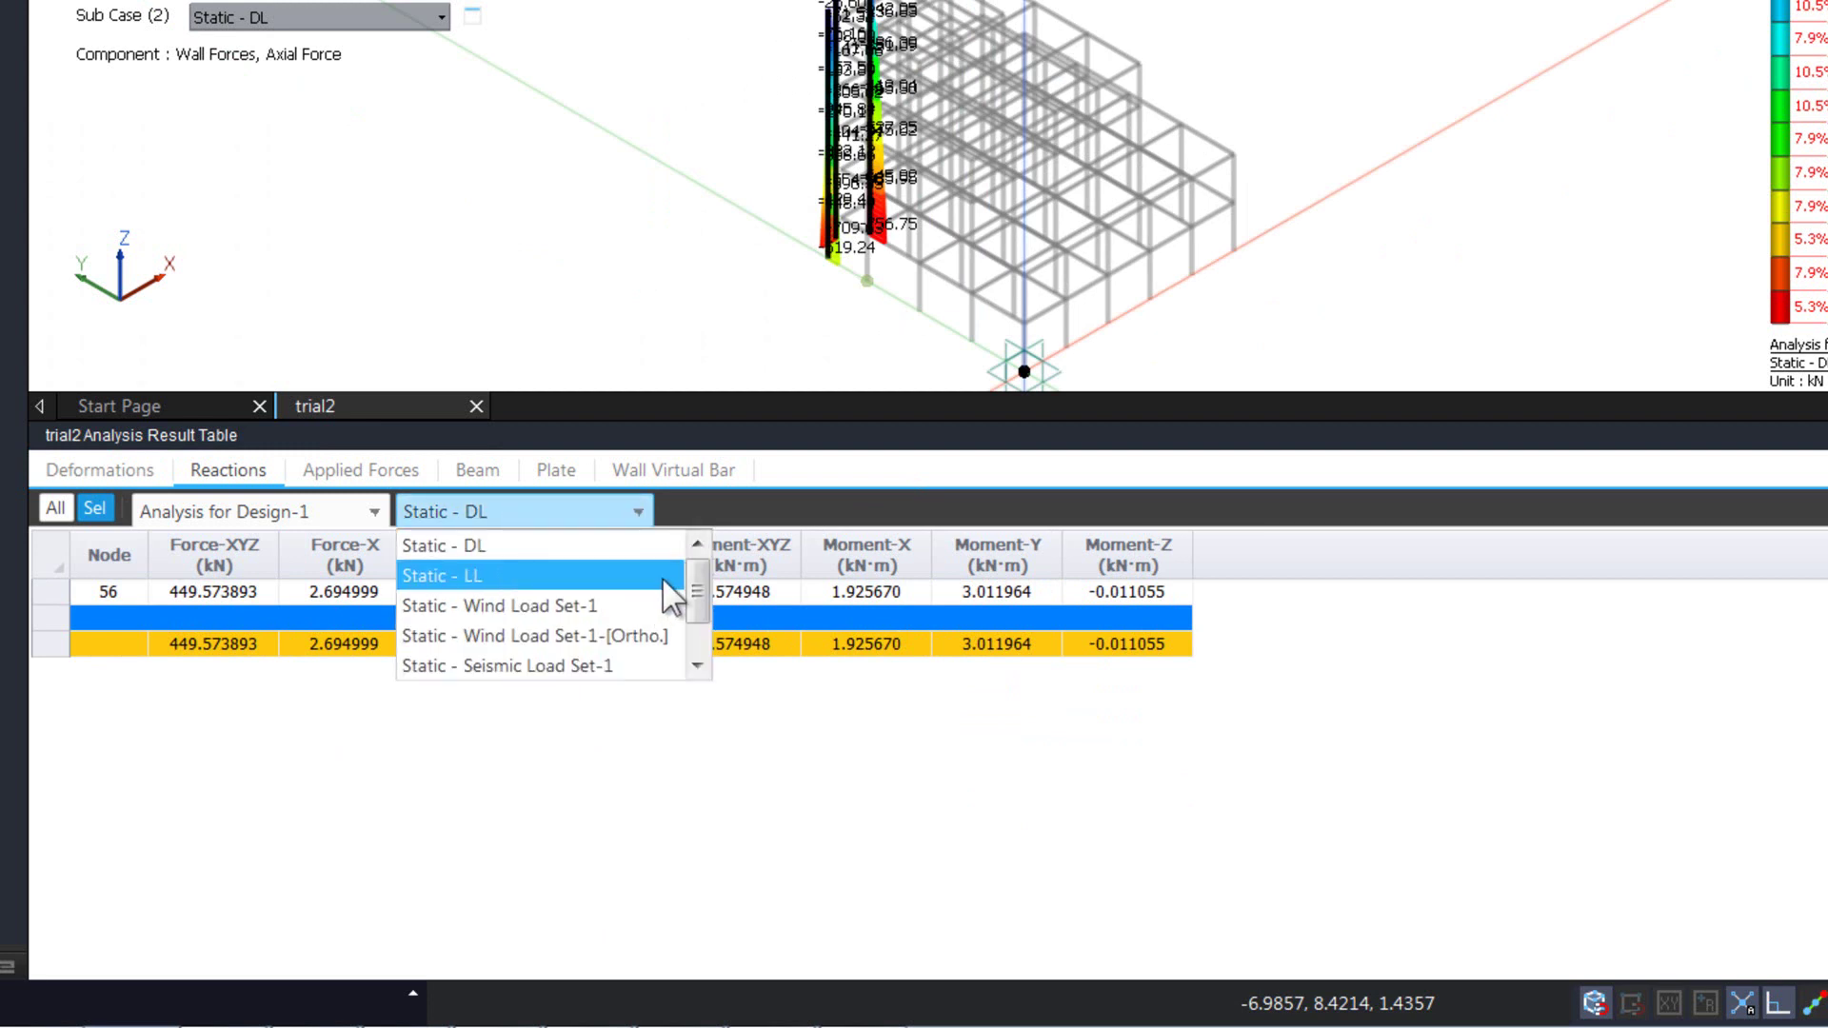
{"action": "scroll", "coordinate": [591, 657], "scroll_direction": "down", "scroll_amount": 2}
{"action": "left_click", "coordinate": [591, 668]}
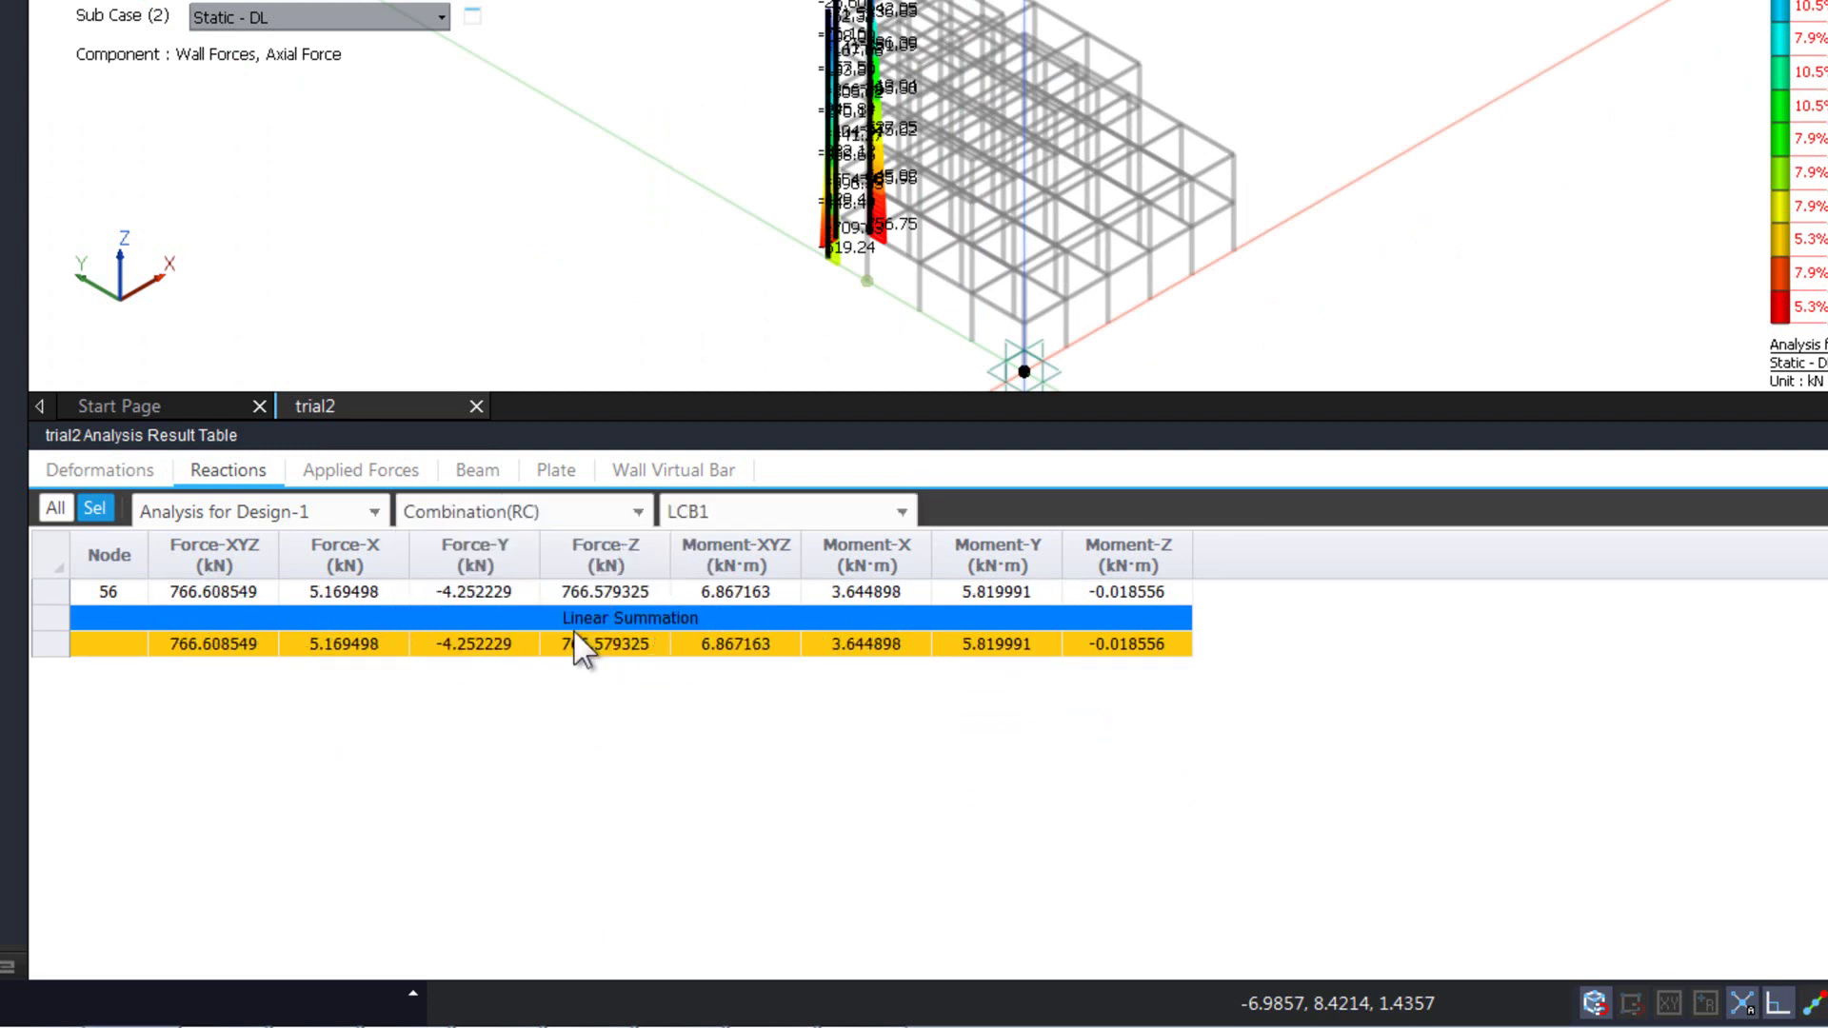
{"action": "left_click", "coordinate": [701, 516]}
{"action": "left_click_drag", "start_coordinate": [899, 571], "coordinate": [902, 638]}
{"action": "left_click", "coordinate": [800, 635]}
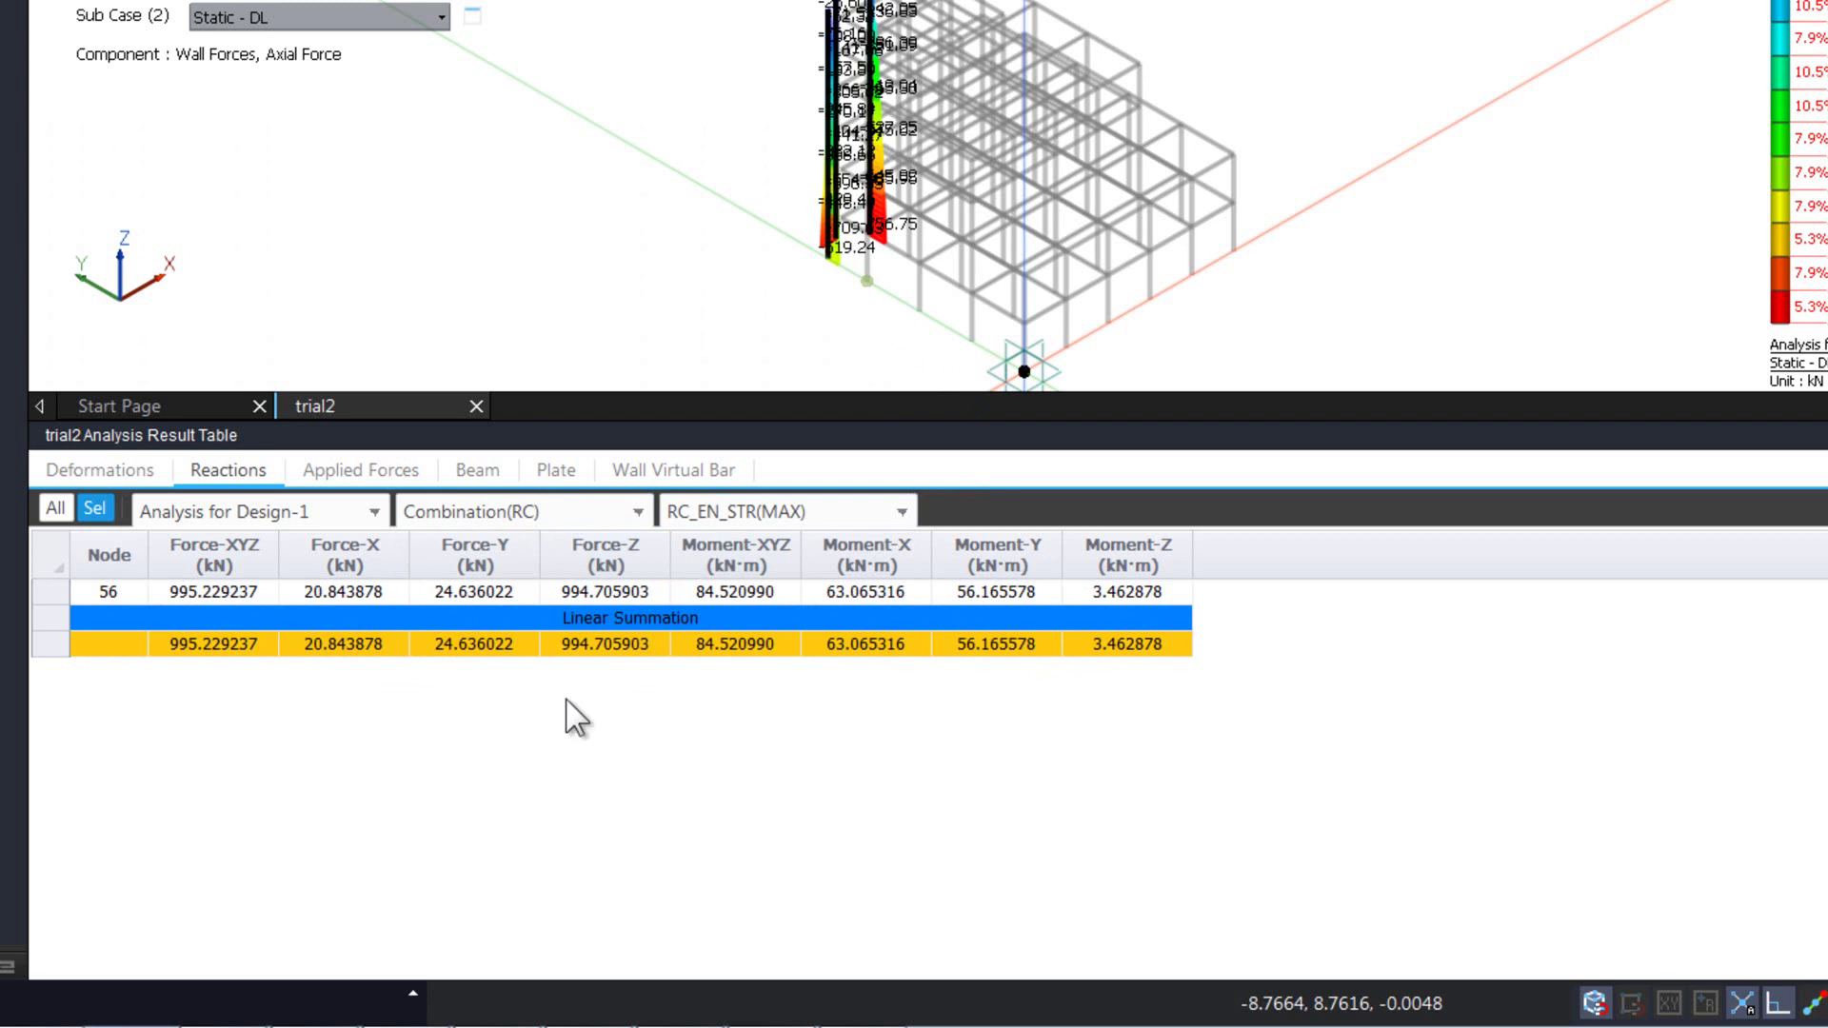
Step: Switch the result table to beam forces and initialize the result display to restore the rendered building model
{"action": "left_click", "coordinate": [412, 476]}
{"action": "left_click", "coordinate": [467, 478]}
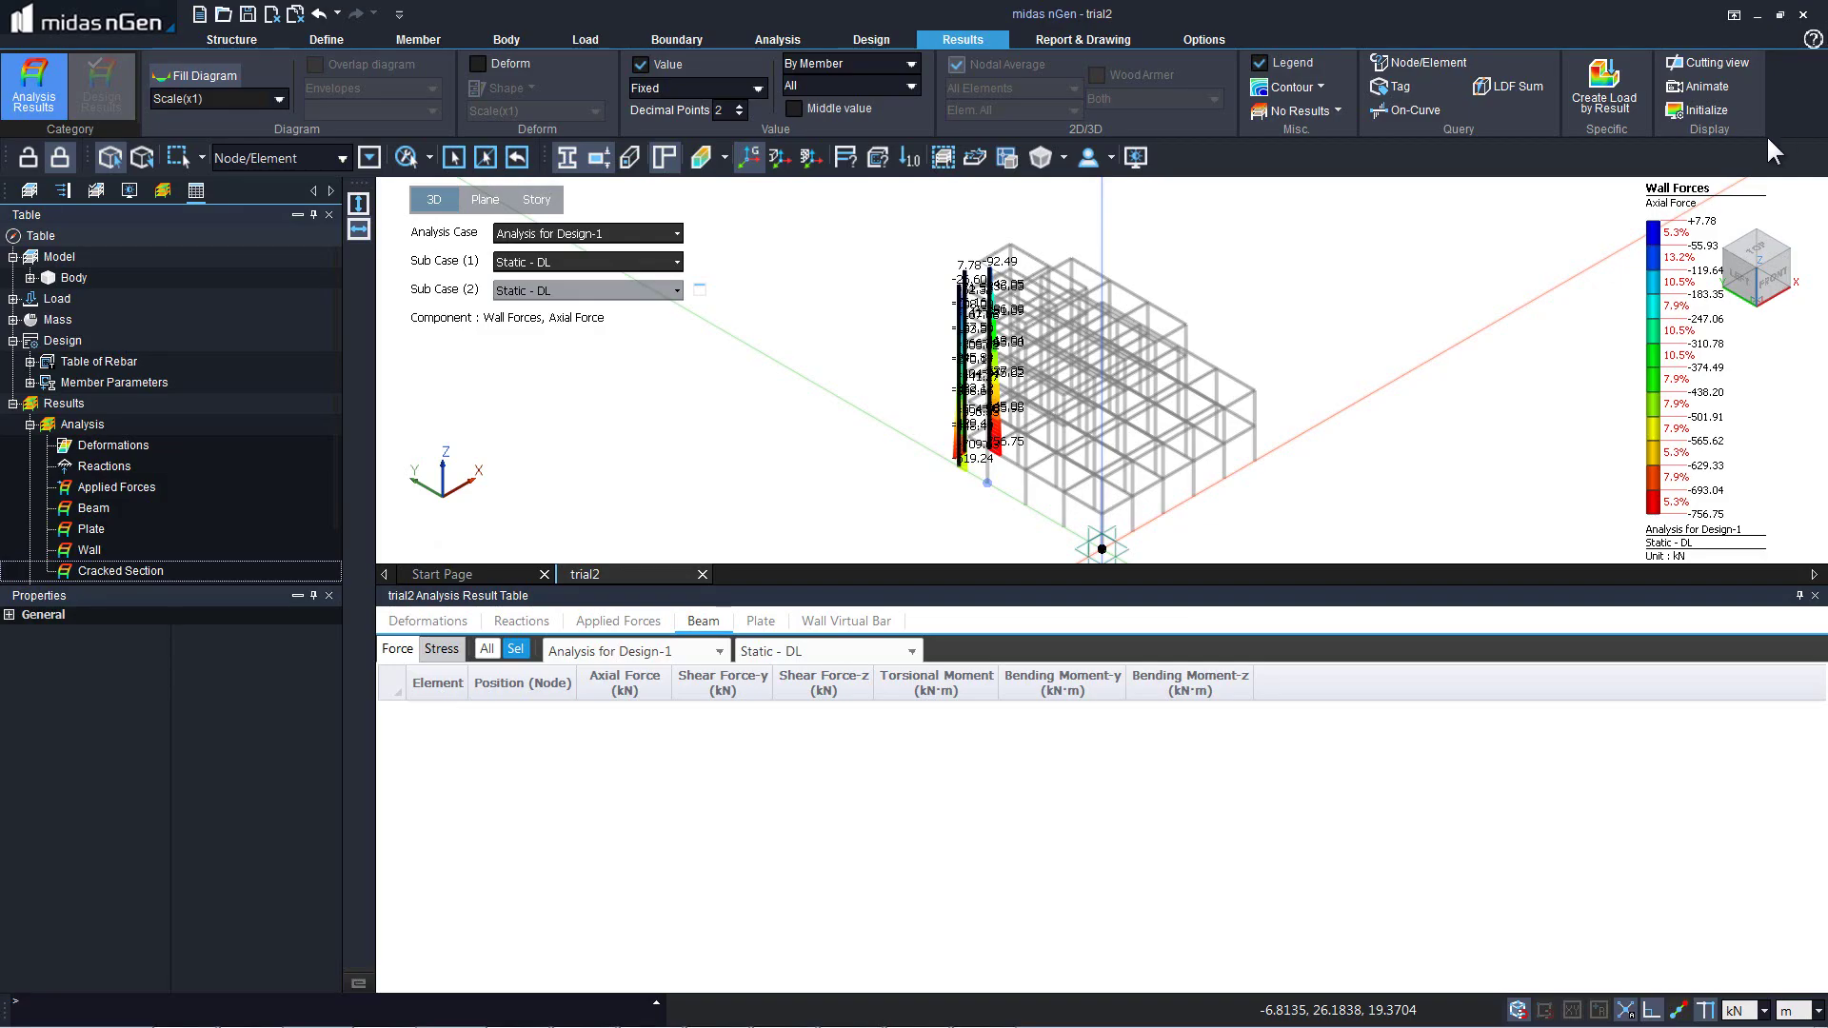
{"action": "left_click", "coordinate": [1827, 0]}
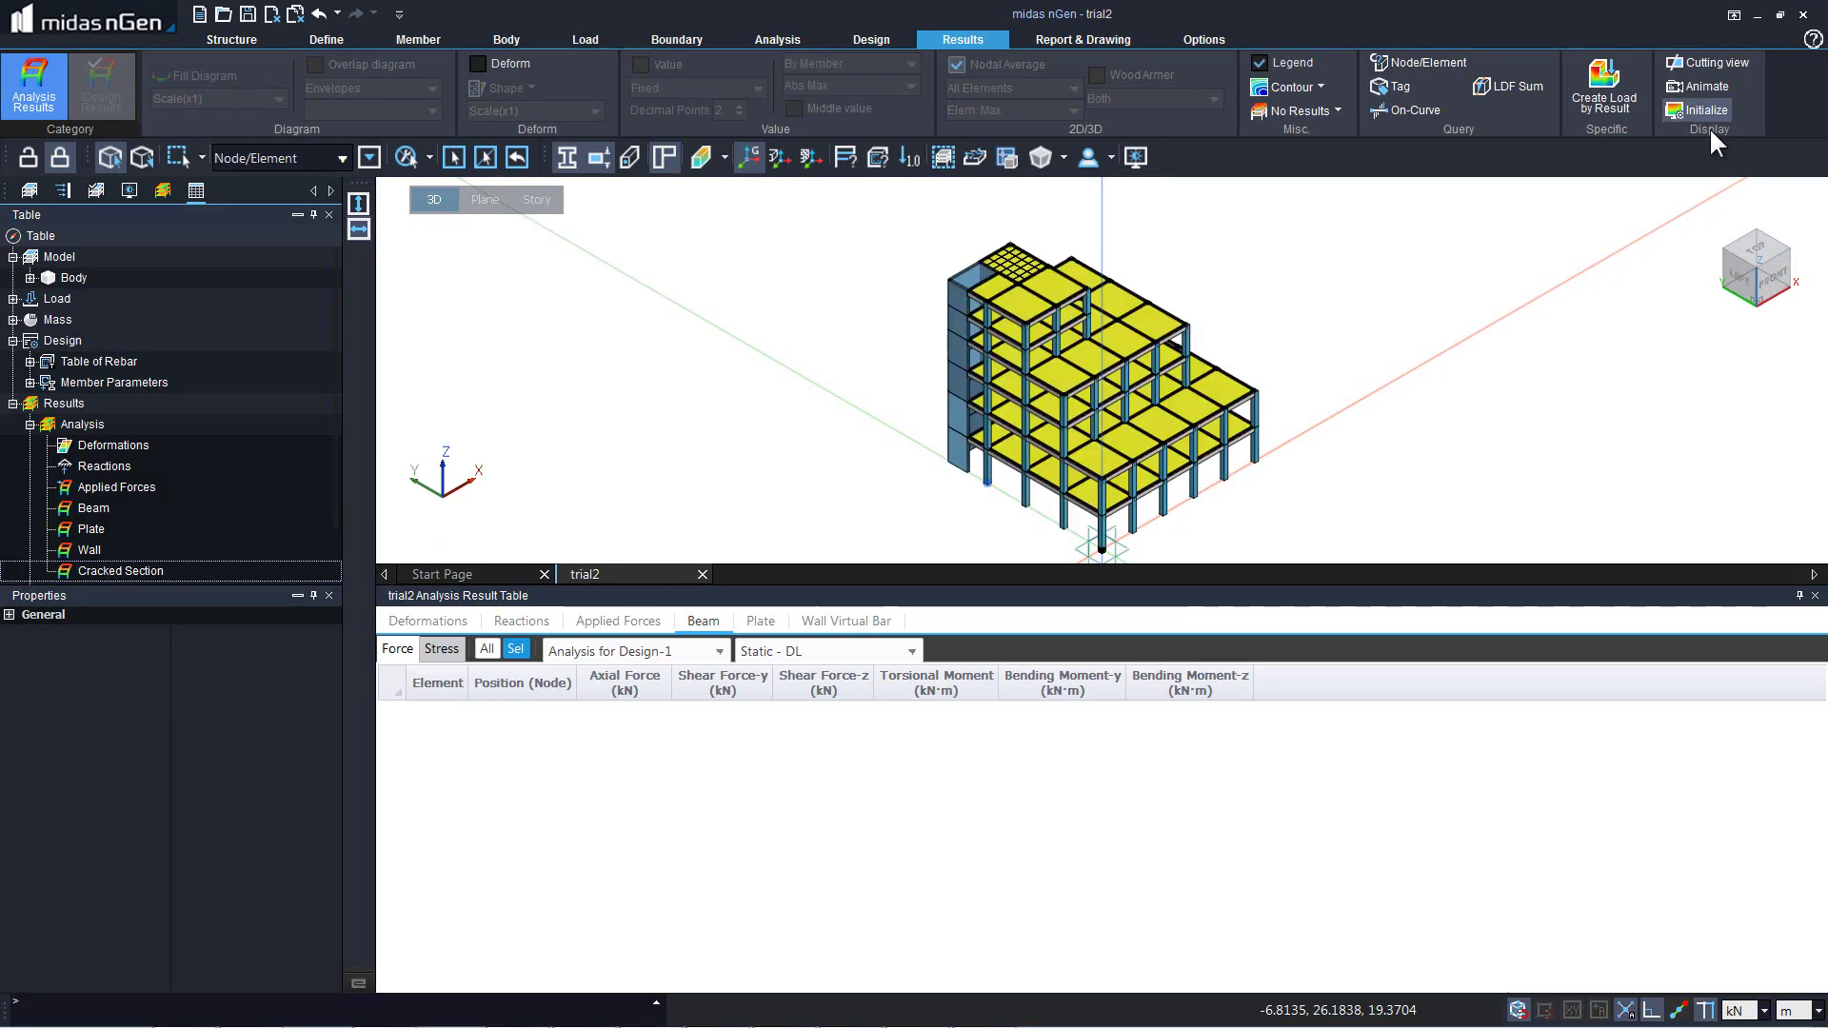
Step: List the Static - DL forces of a lower-floor beam beside the wall core and check its 0.00L and 1.00L positions
{"action": "left_click", "coordinate": [1005, 434]}
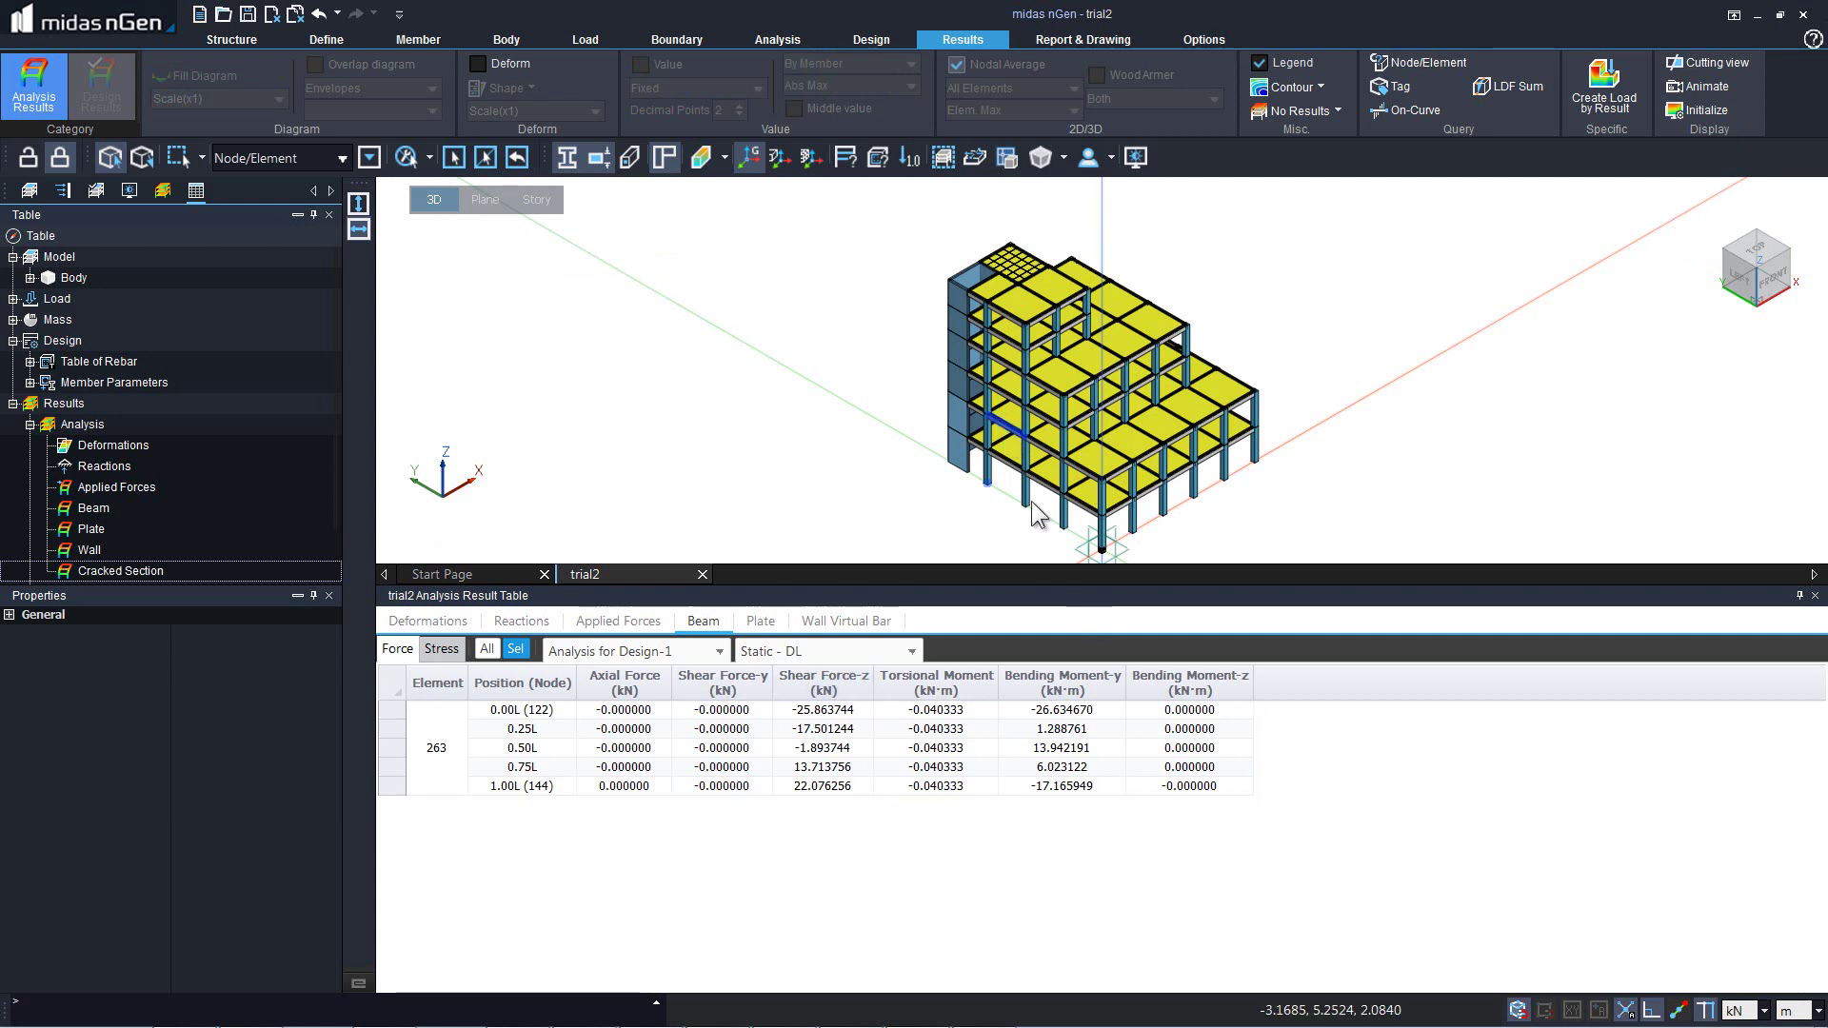
{"action": "left_click", "coordinate": [550, 715]}
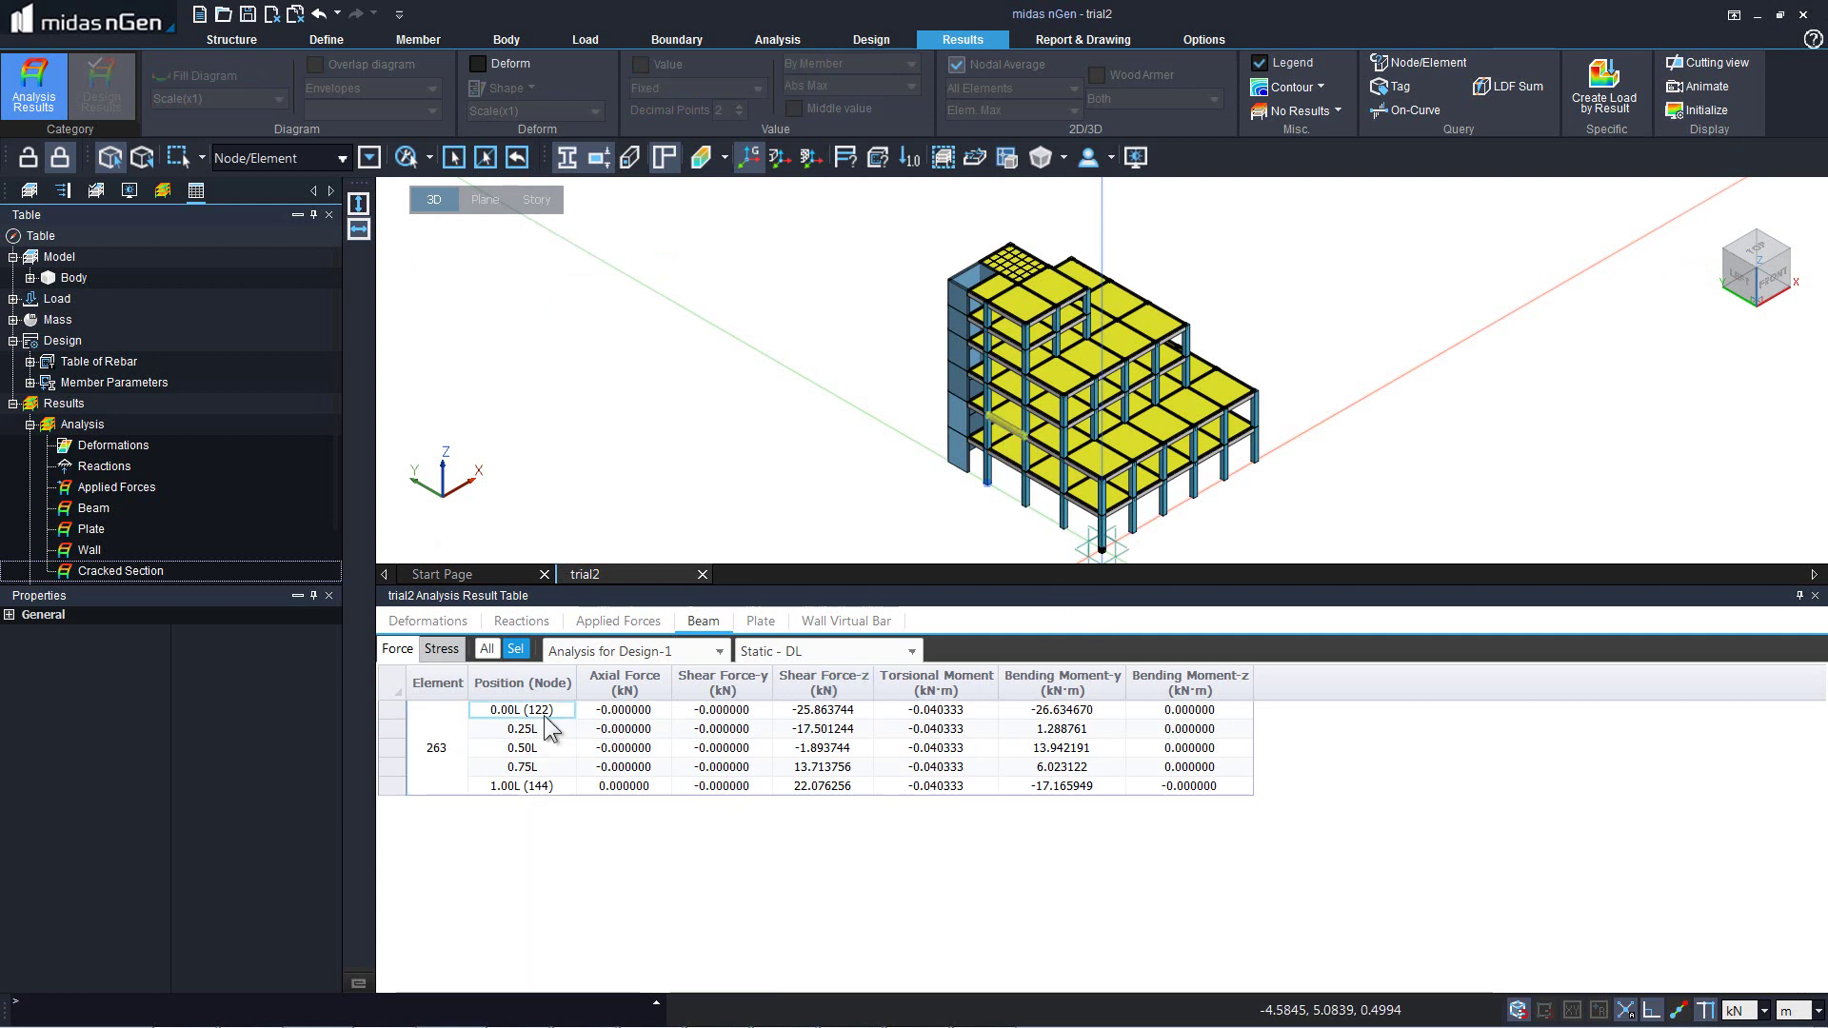
{"action": "left_click", "coordinate": [522, 785]}
{"action": "left_click", "coordinate": [492, 831]}
Step: Open the Story Result Parameters and check the available load codes, keeping ASCE7-10
{"action": "left_click", "coordinate": [95, 570]}
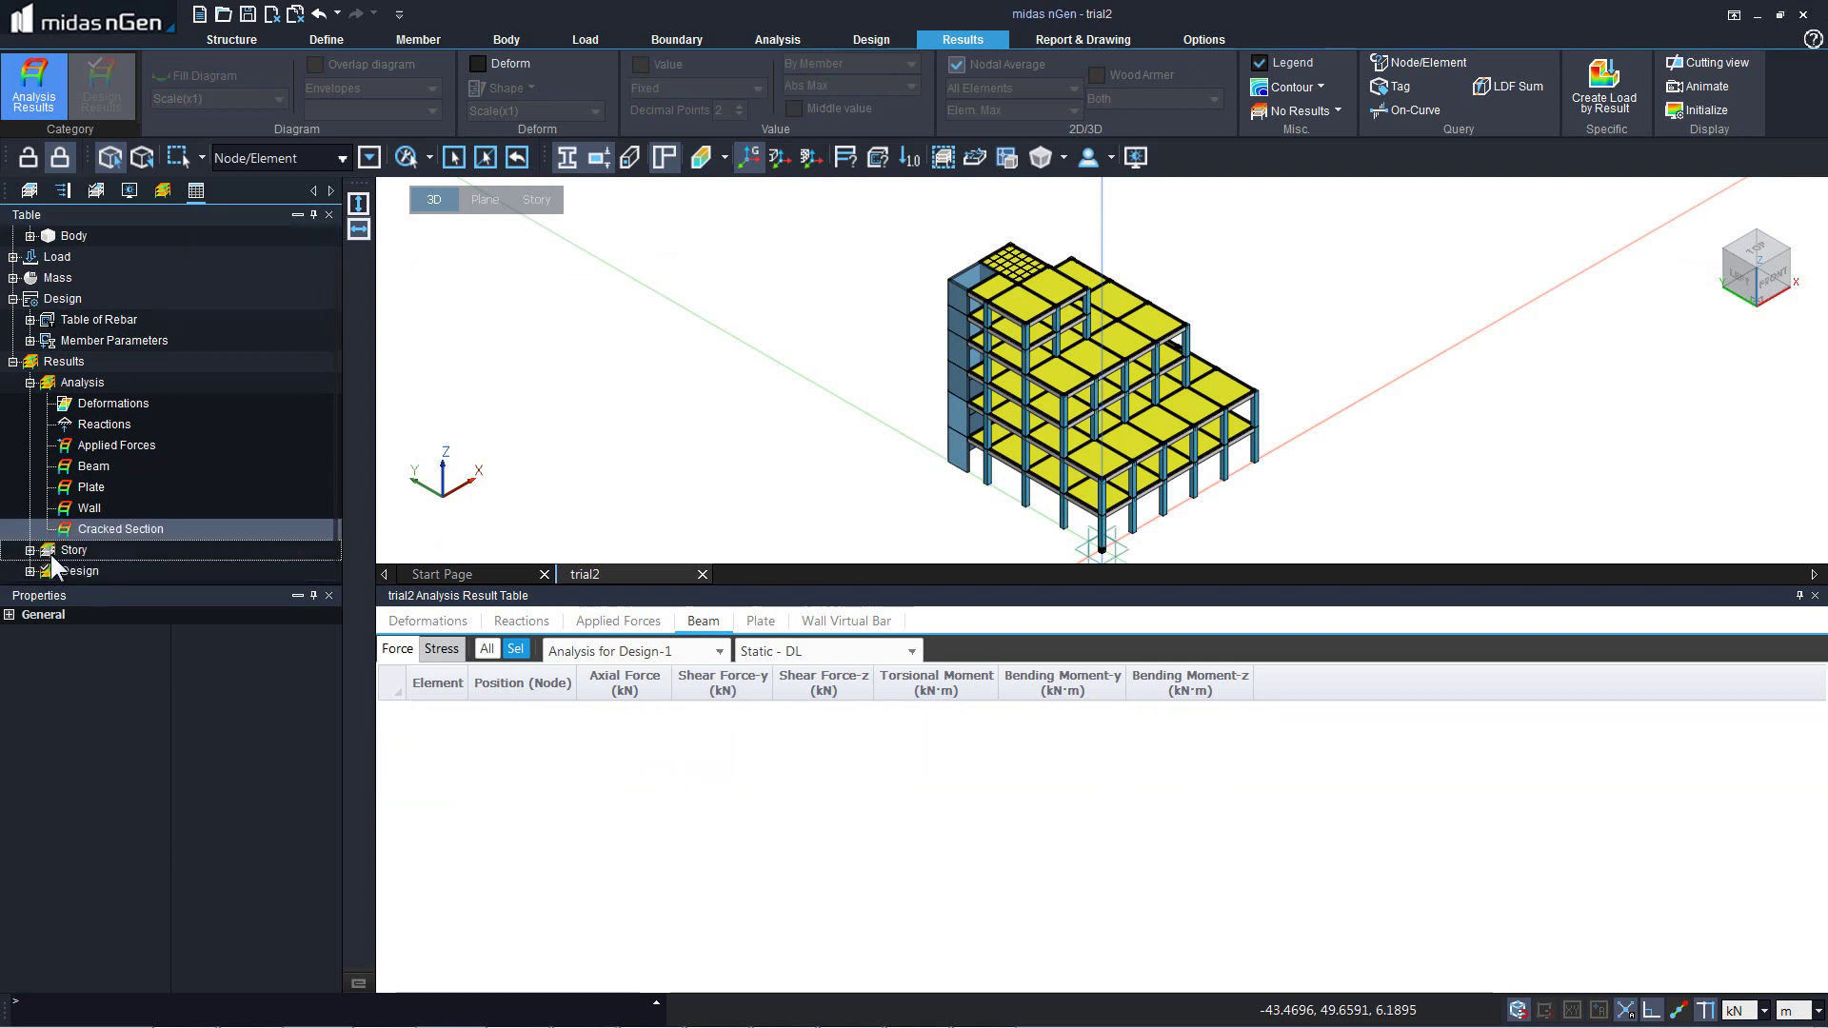
{"action": "left_click", "coordinate": [30, 549]}
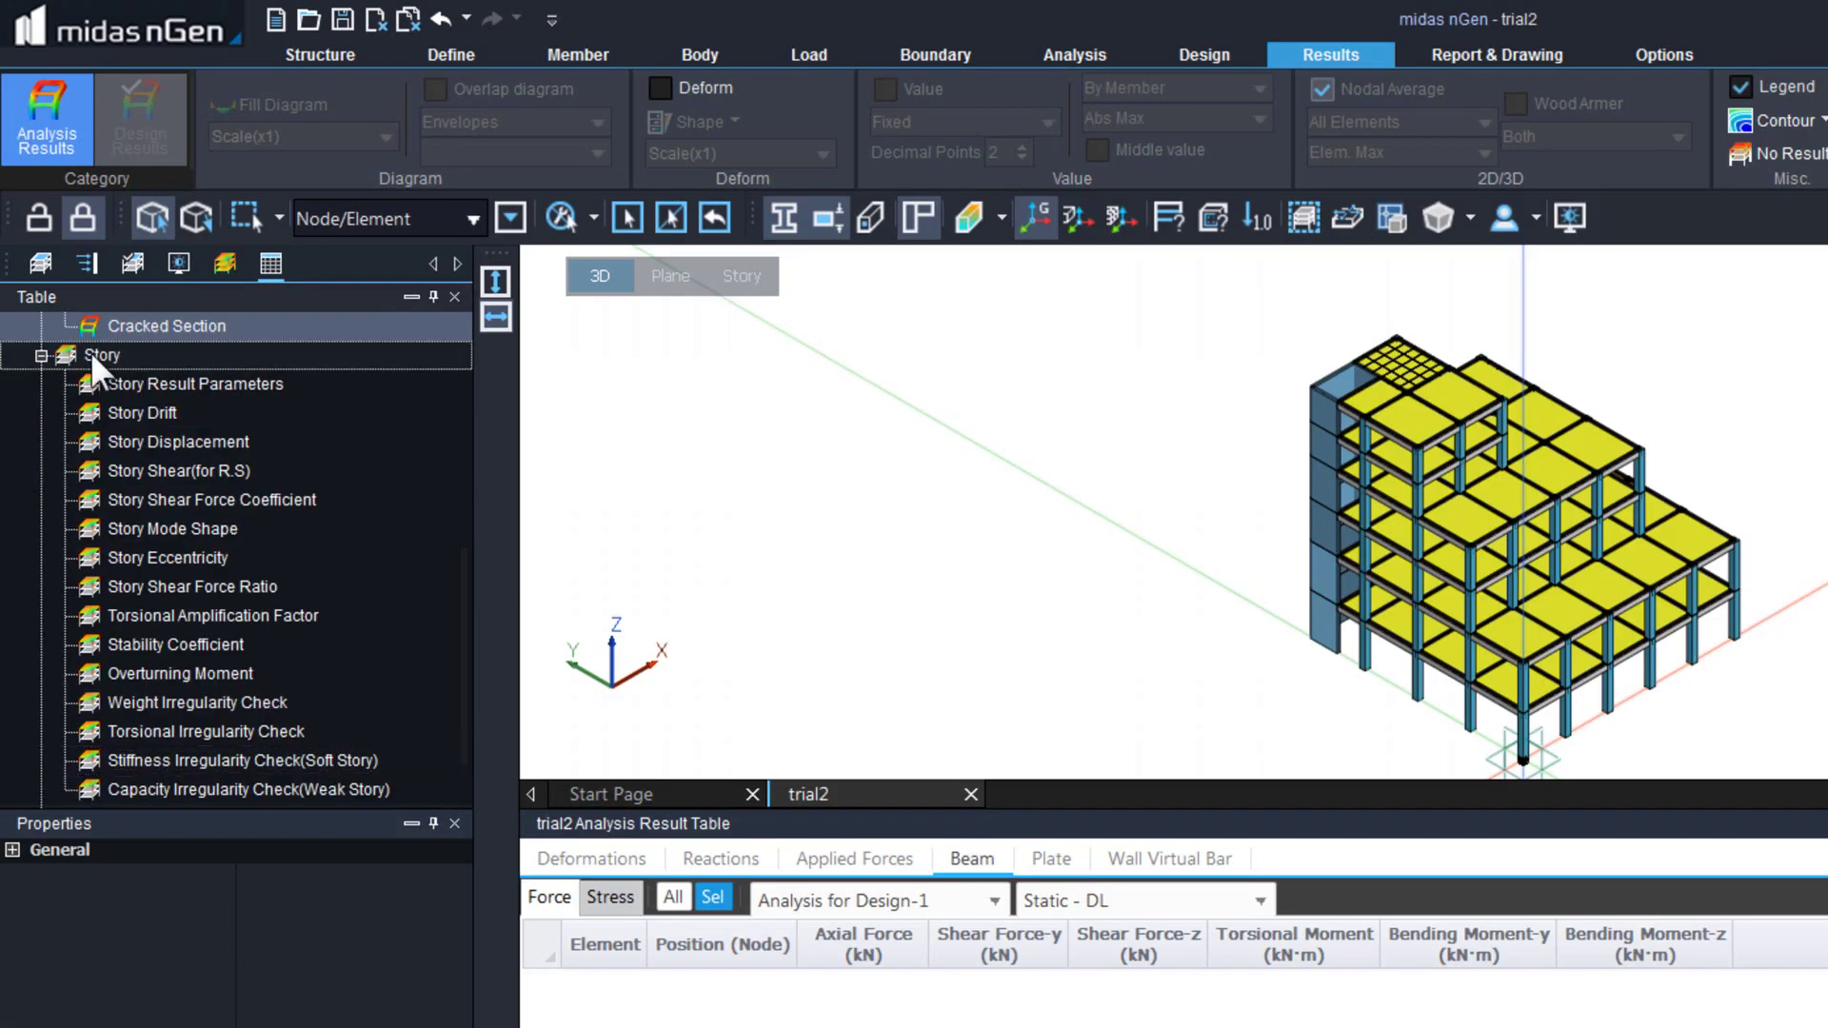
{"action": "double_click", "coordinate": [156, 385]}
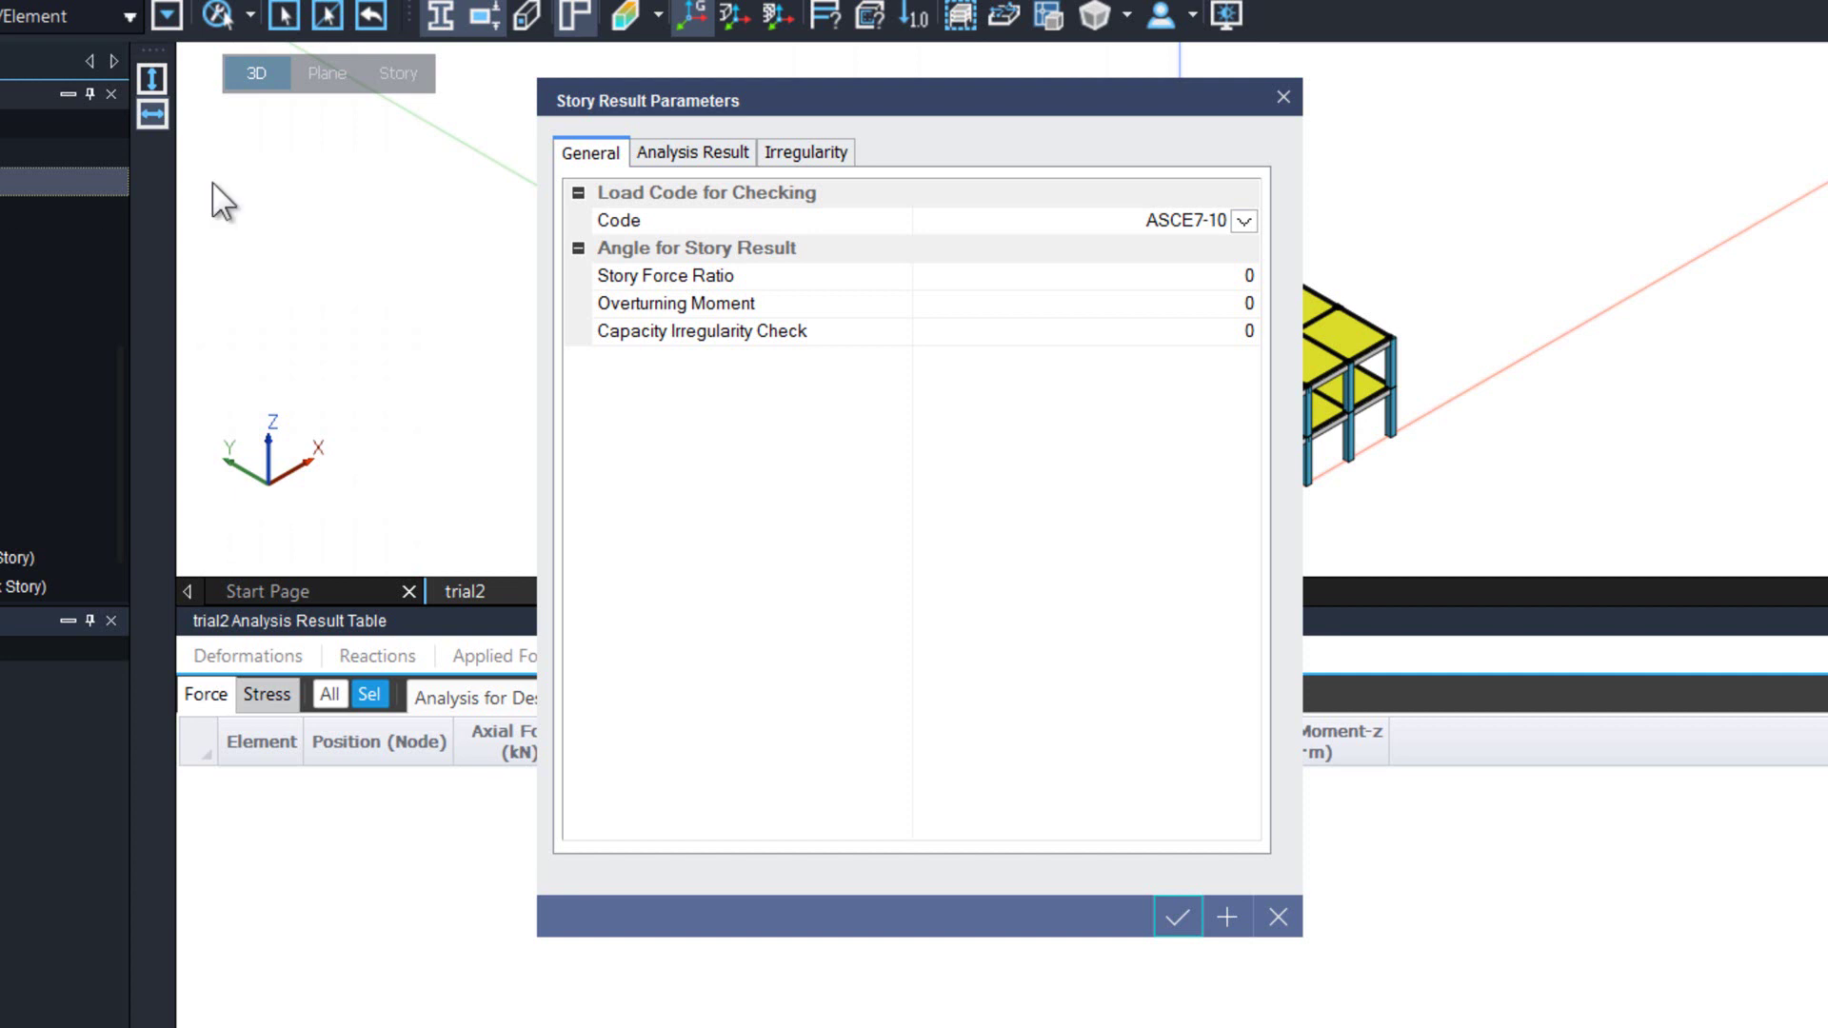
{"action": "left_click", "coordinate": [1184, 219]}
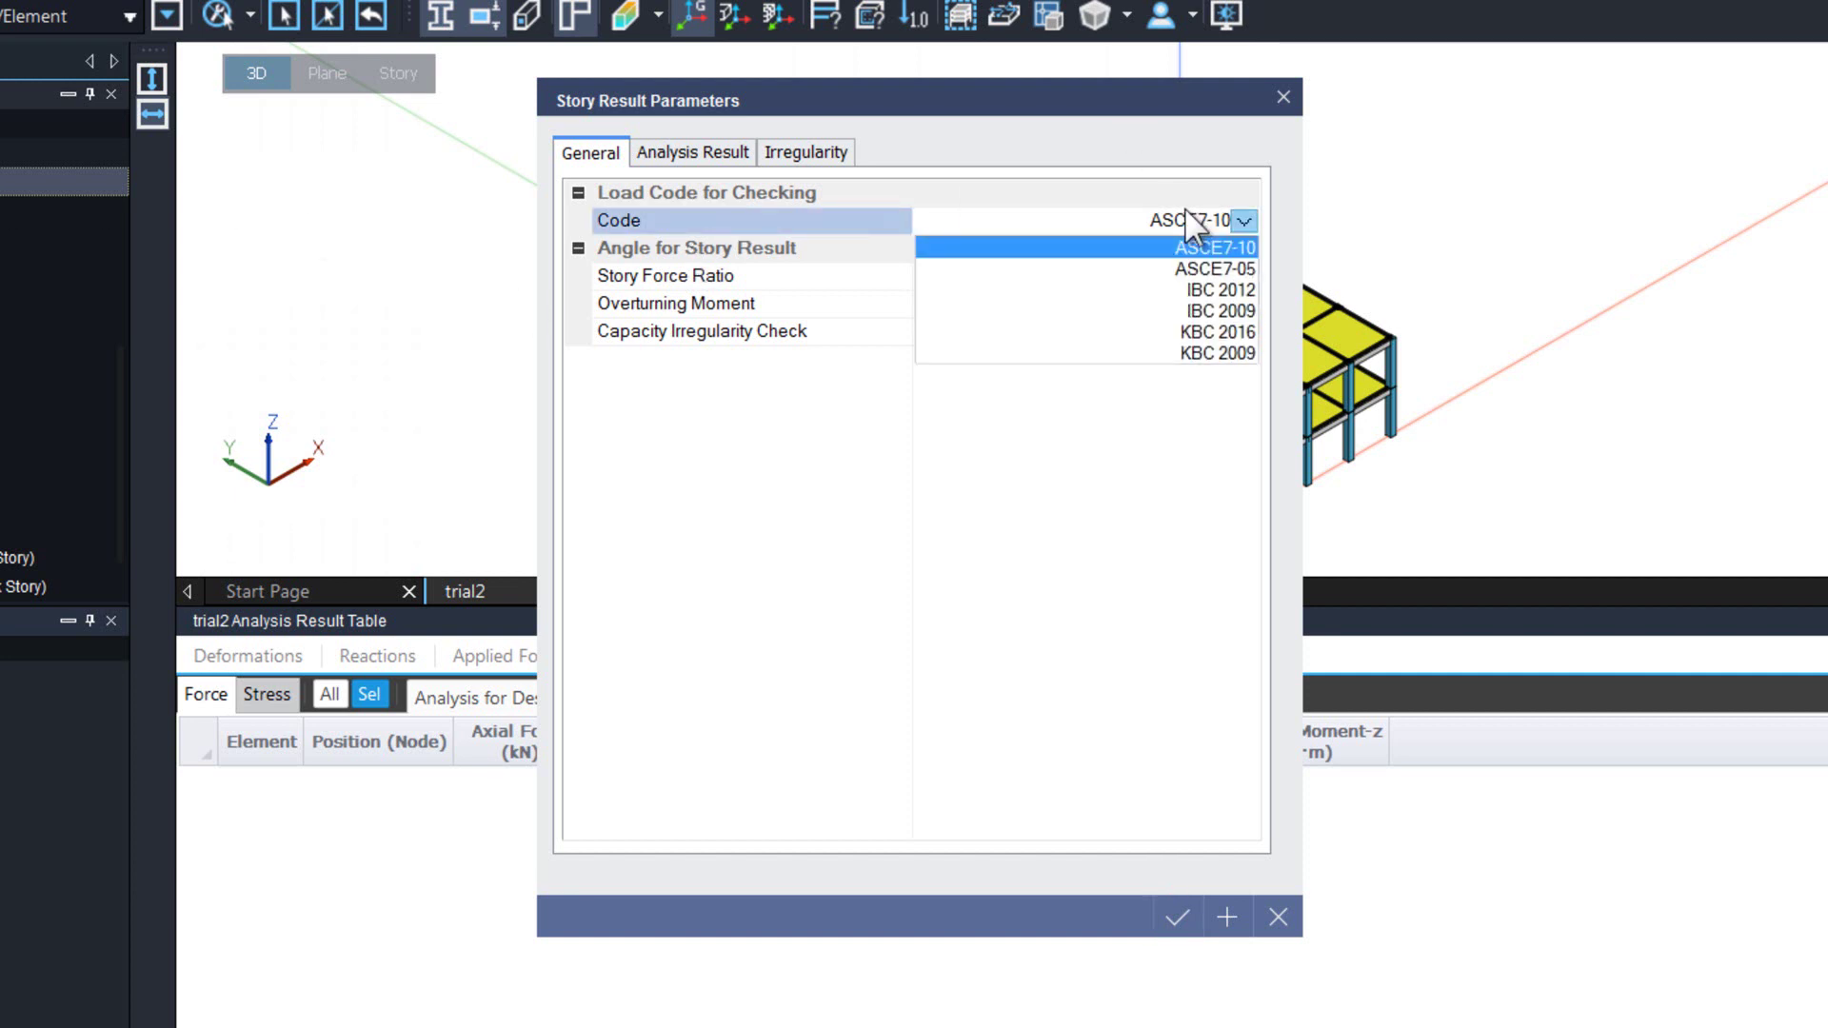
{"action": "left_click", "coordinate": [1185, 211]}
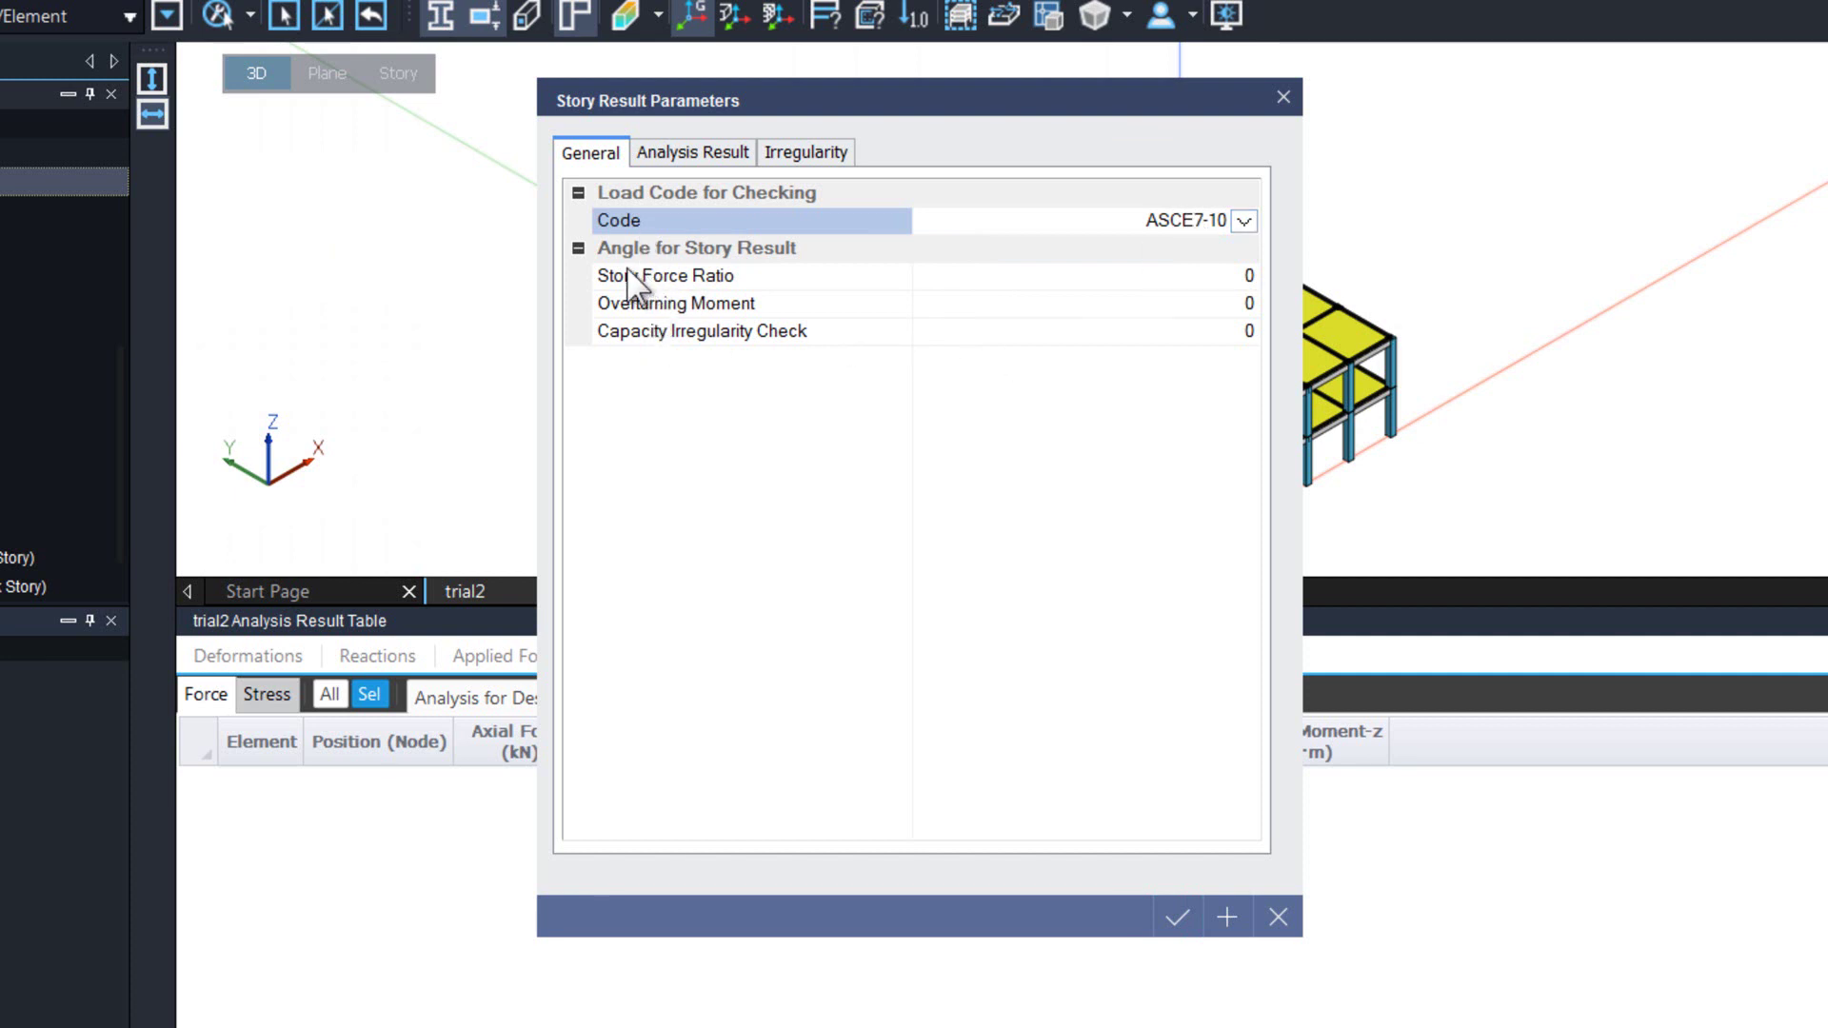
Step: Keep Drift on the Center of Mass as the story drift method and open the Allowable Ratio for editing
{"action": "left_click", "coordinate": [664, 162]}
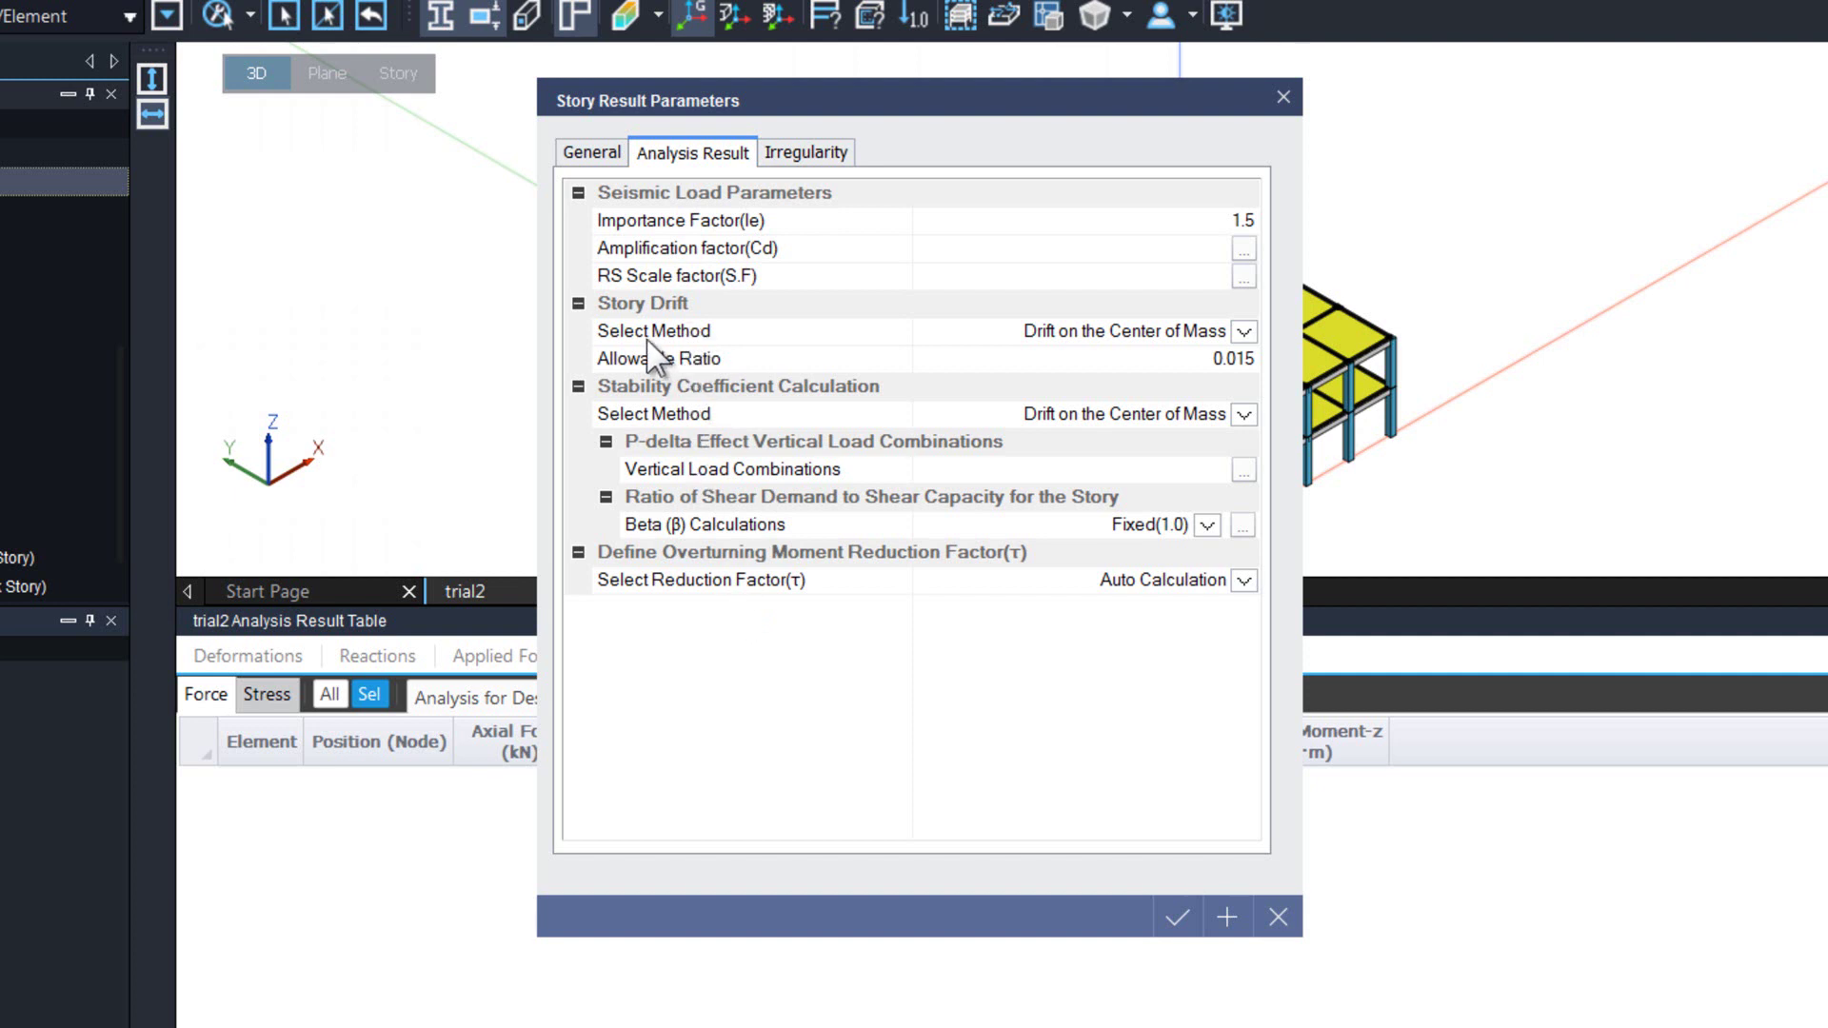
{"action": "left_click", "coordinate": [1189, 338]}
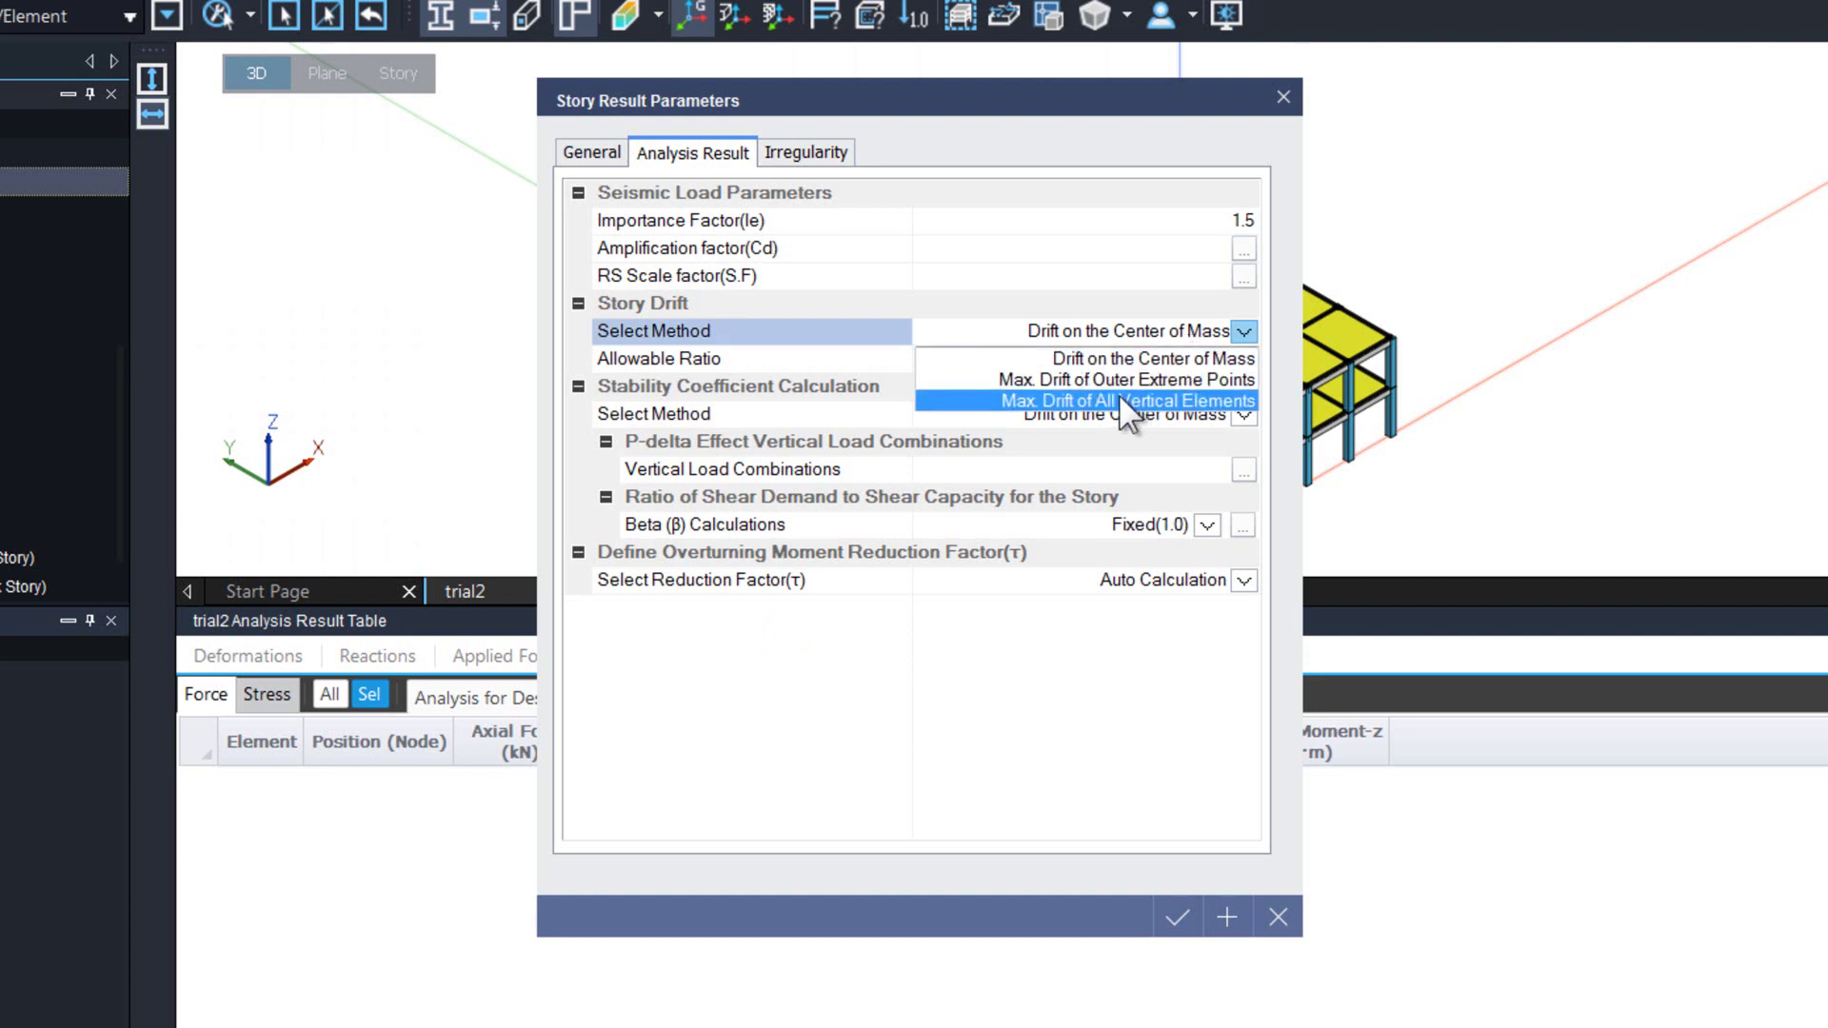
{"action": "left_click", "coordinate": [1057, 358]}
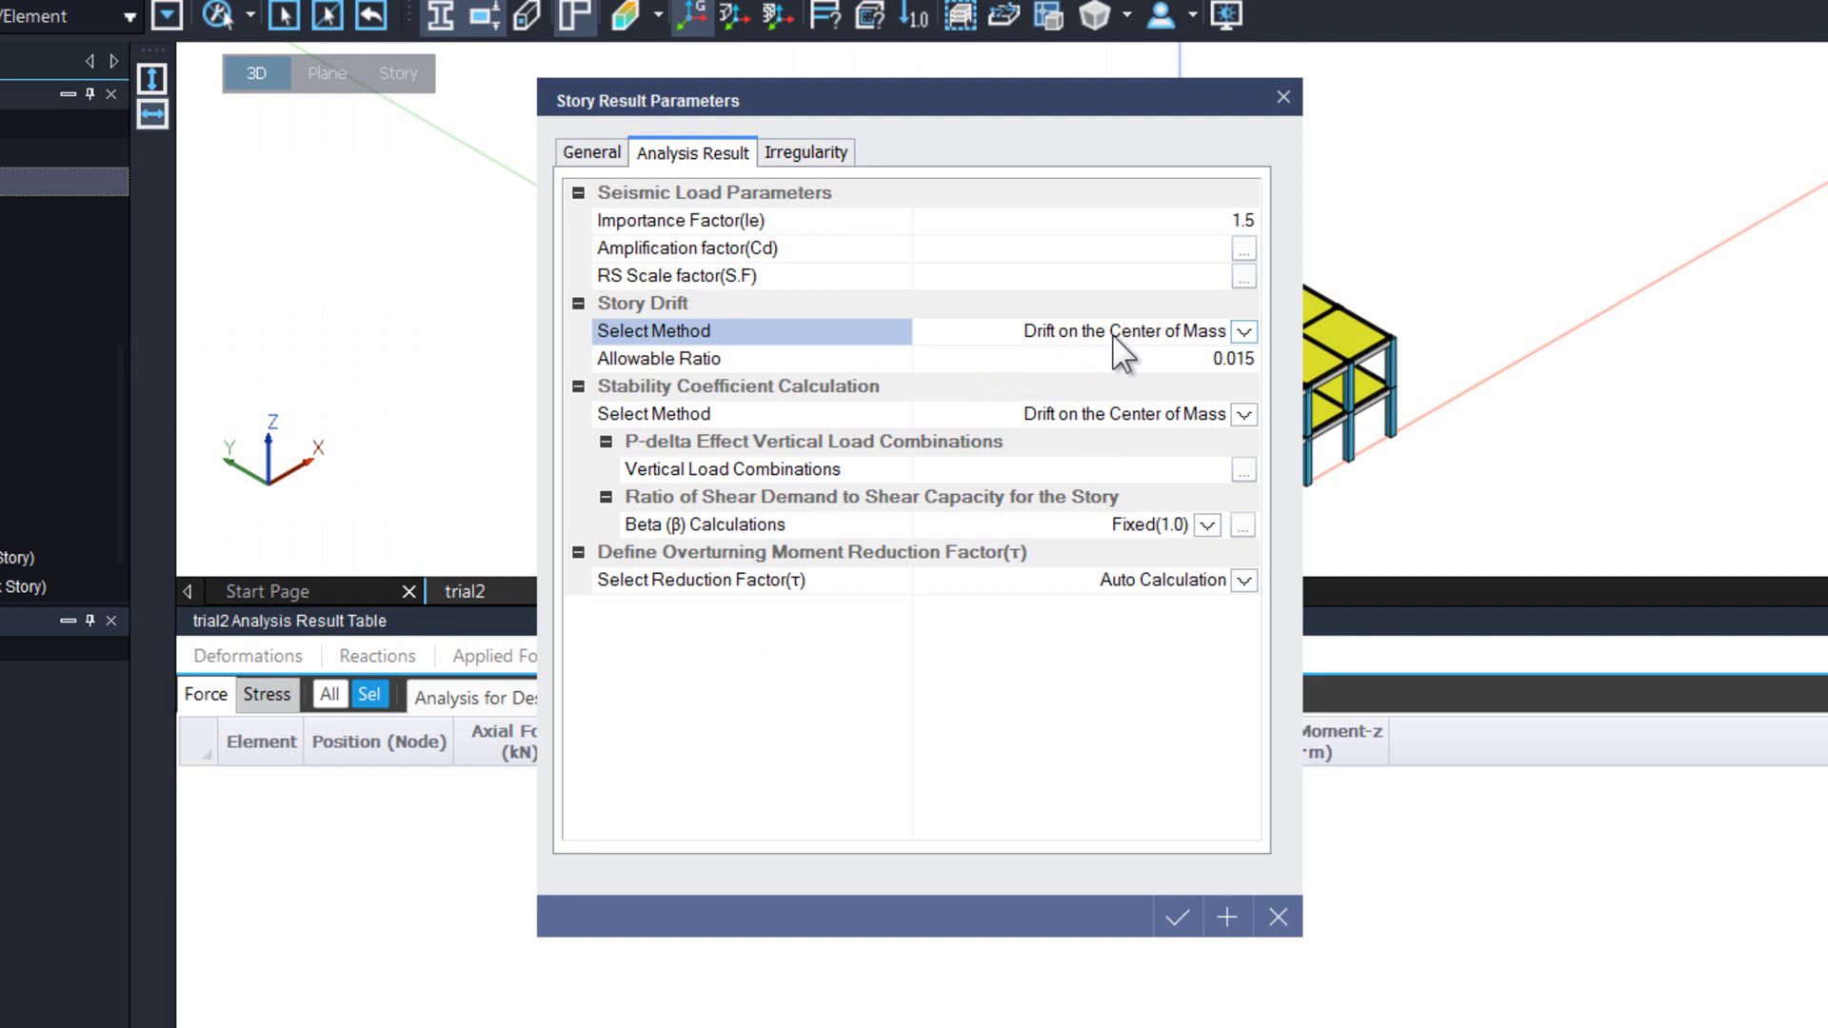
{"action": "left_click", "coordinate": [1235, 360]}
{"action": "left_click", "coordinate": [1235, 360]}
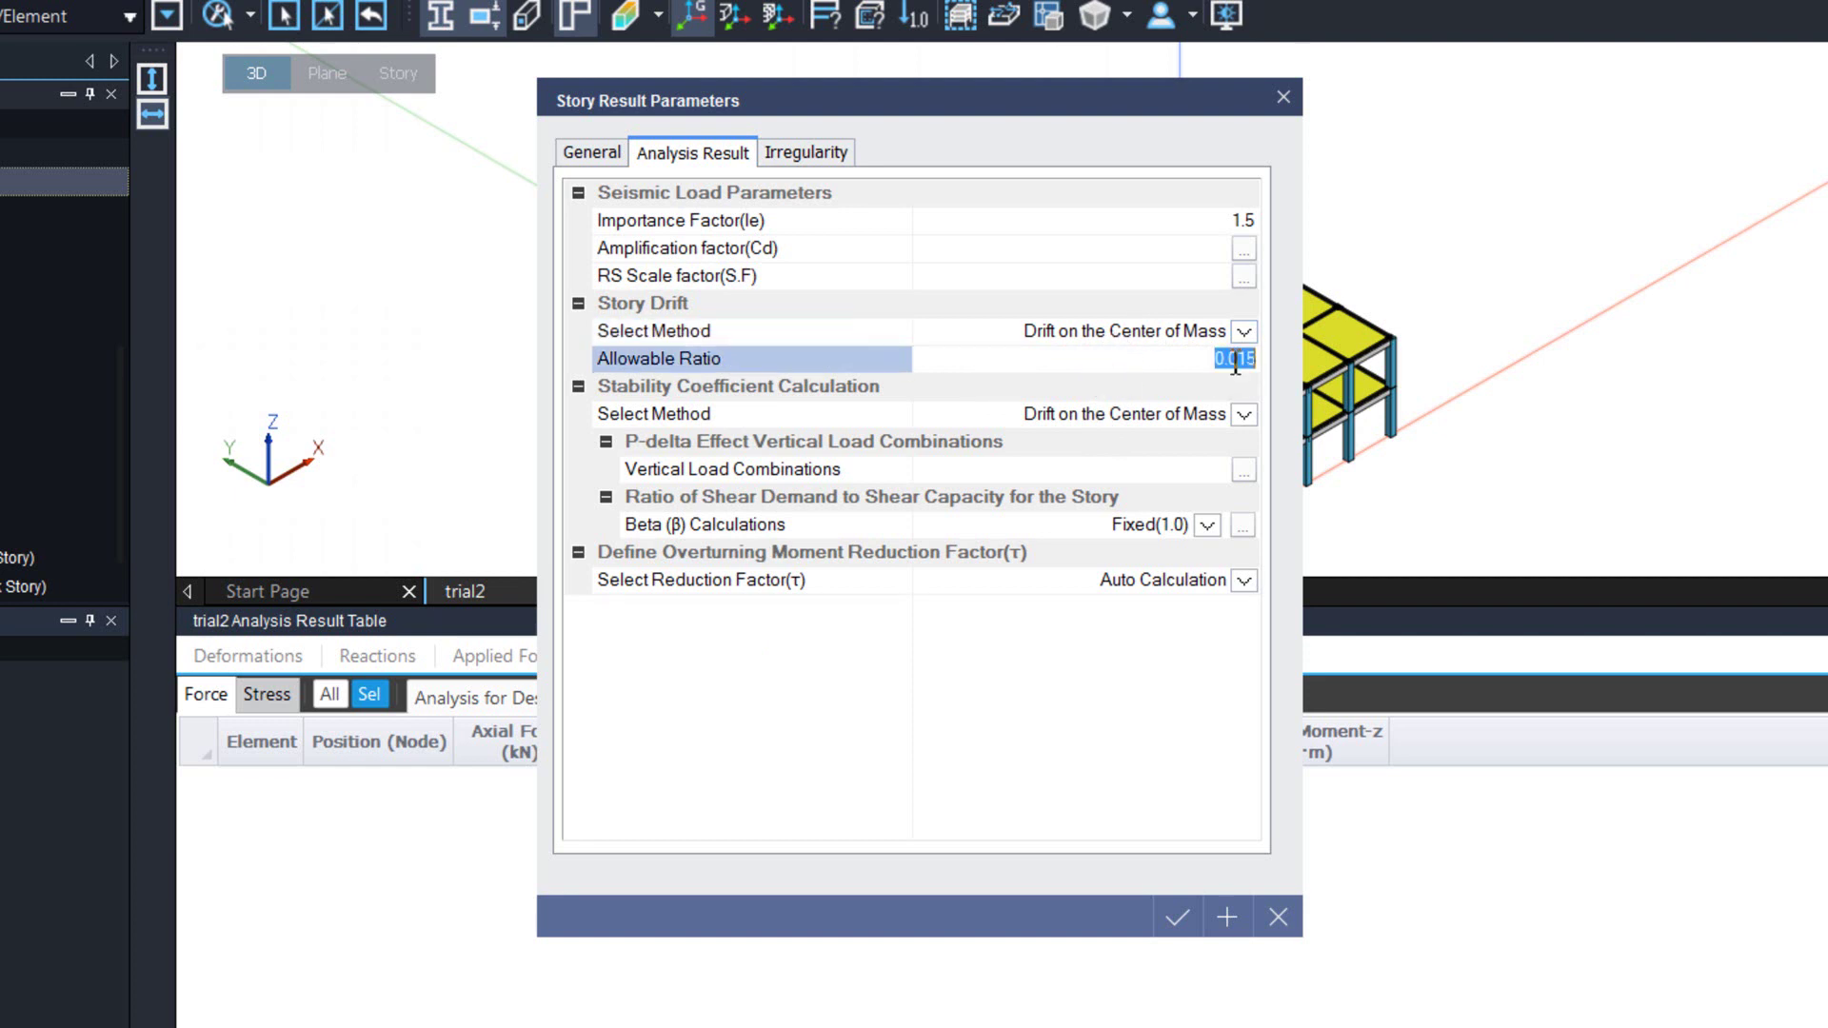
Step: Set the seismic Importance Factor (Ie) to 1 and open the irregularity parameters
{"action": "left_click", "coordinate": [1233, 220]}
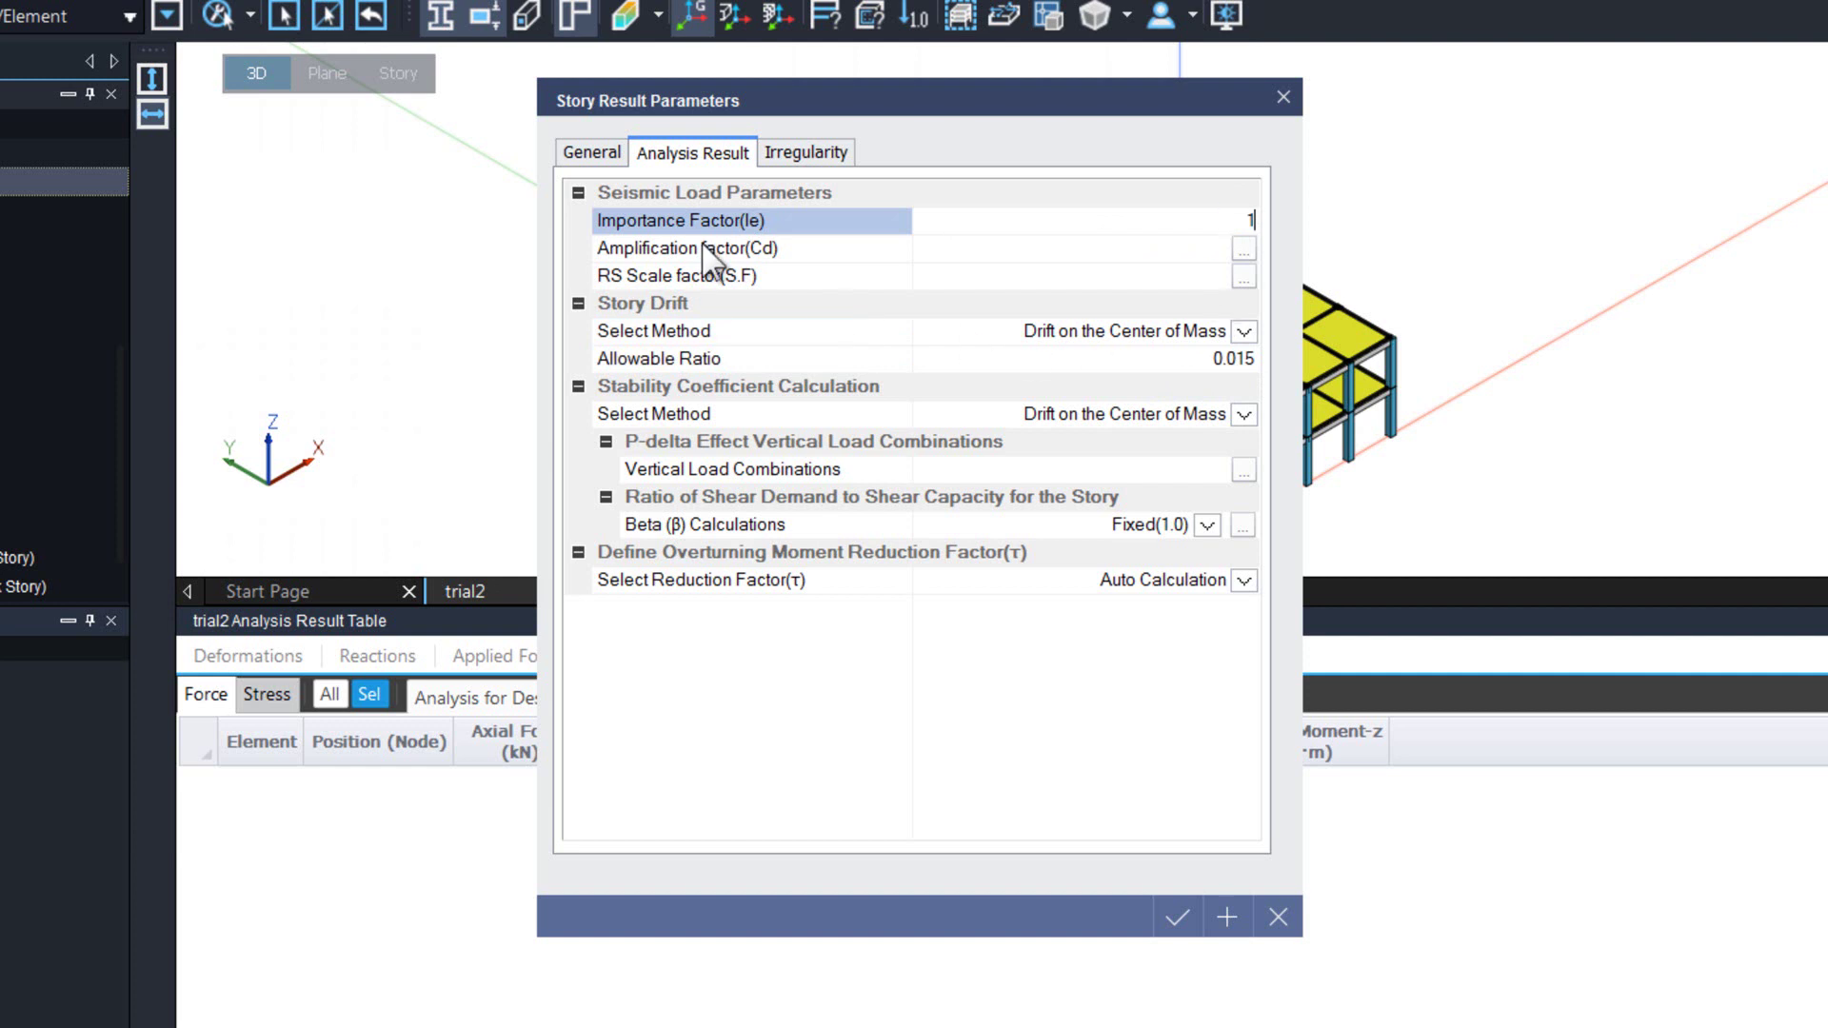
{"action": "left_click", "coordinate": [772, 155]}
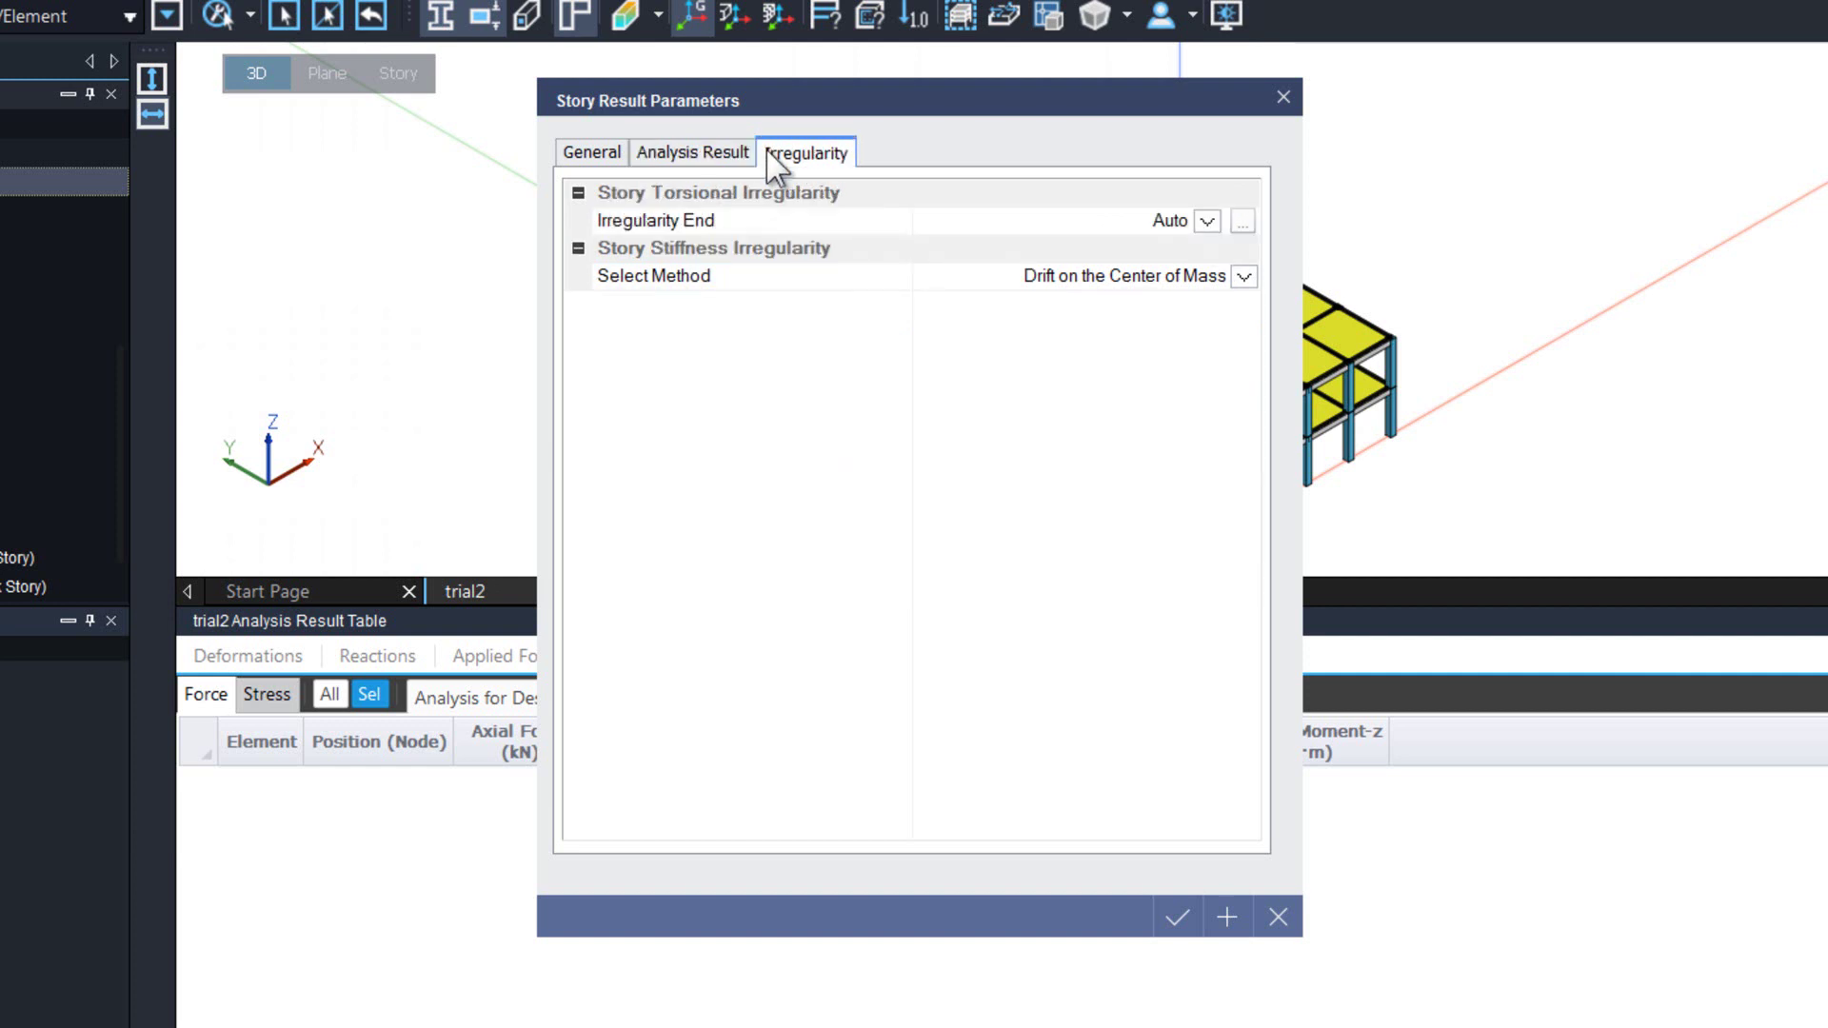
Step: Switch the Story Torsional Irregularity End to User Define and close the Story Result Parameters
{"action": "double_click", "coordinate": [711, 226]}
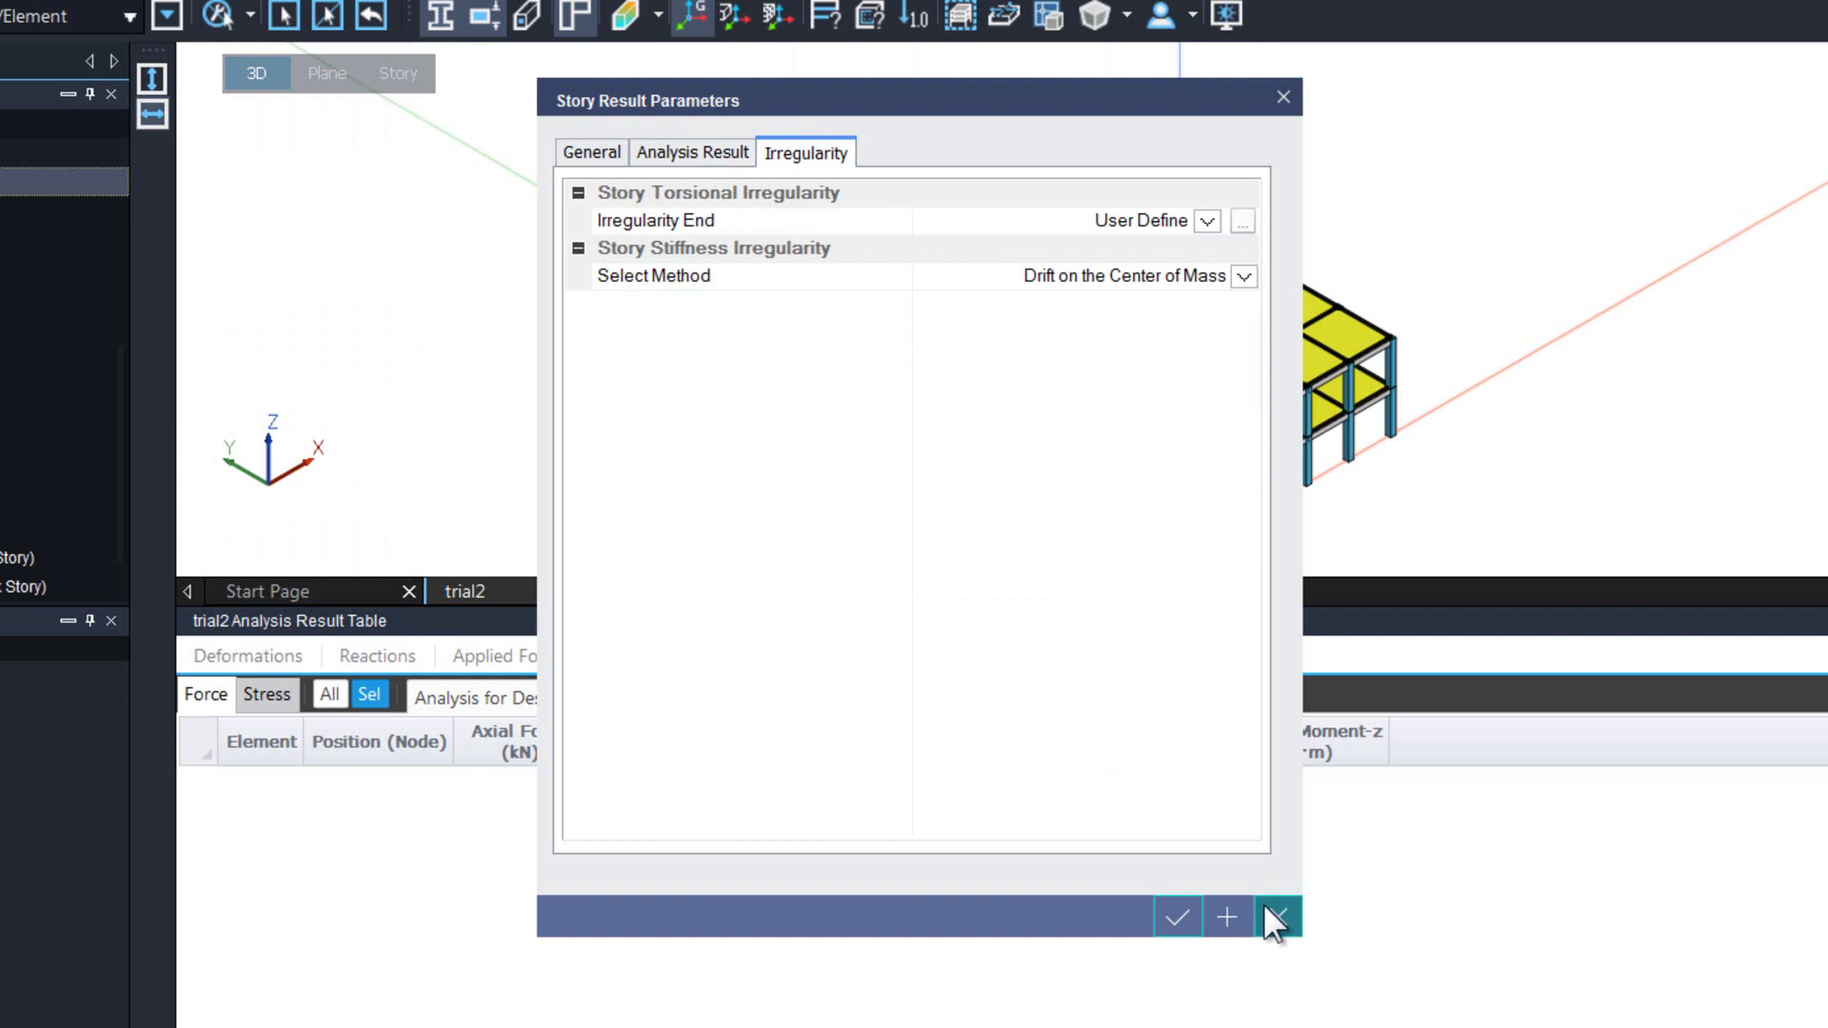
{"action": "left_click", "coordinate": [1201, 915]}
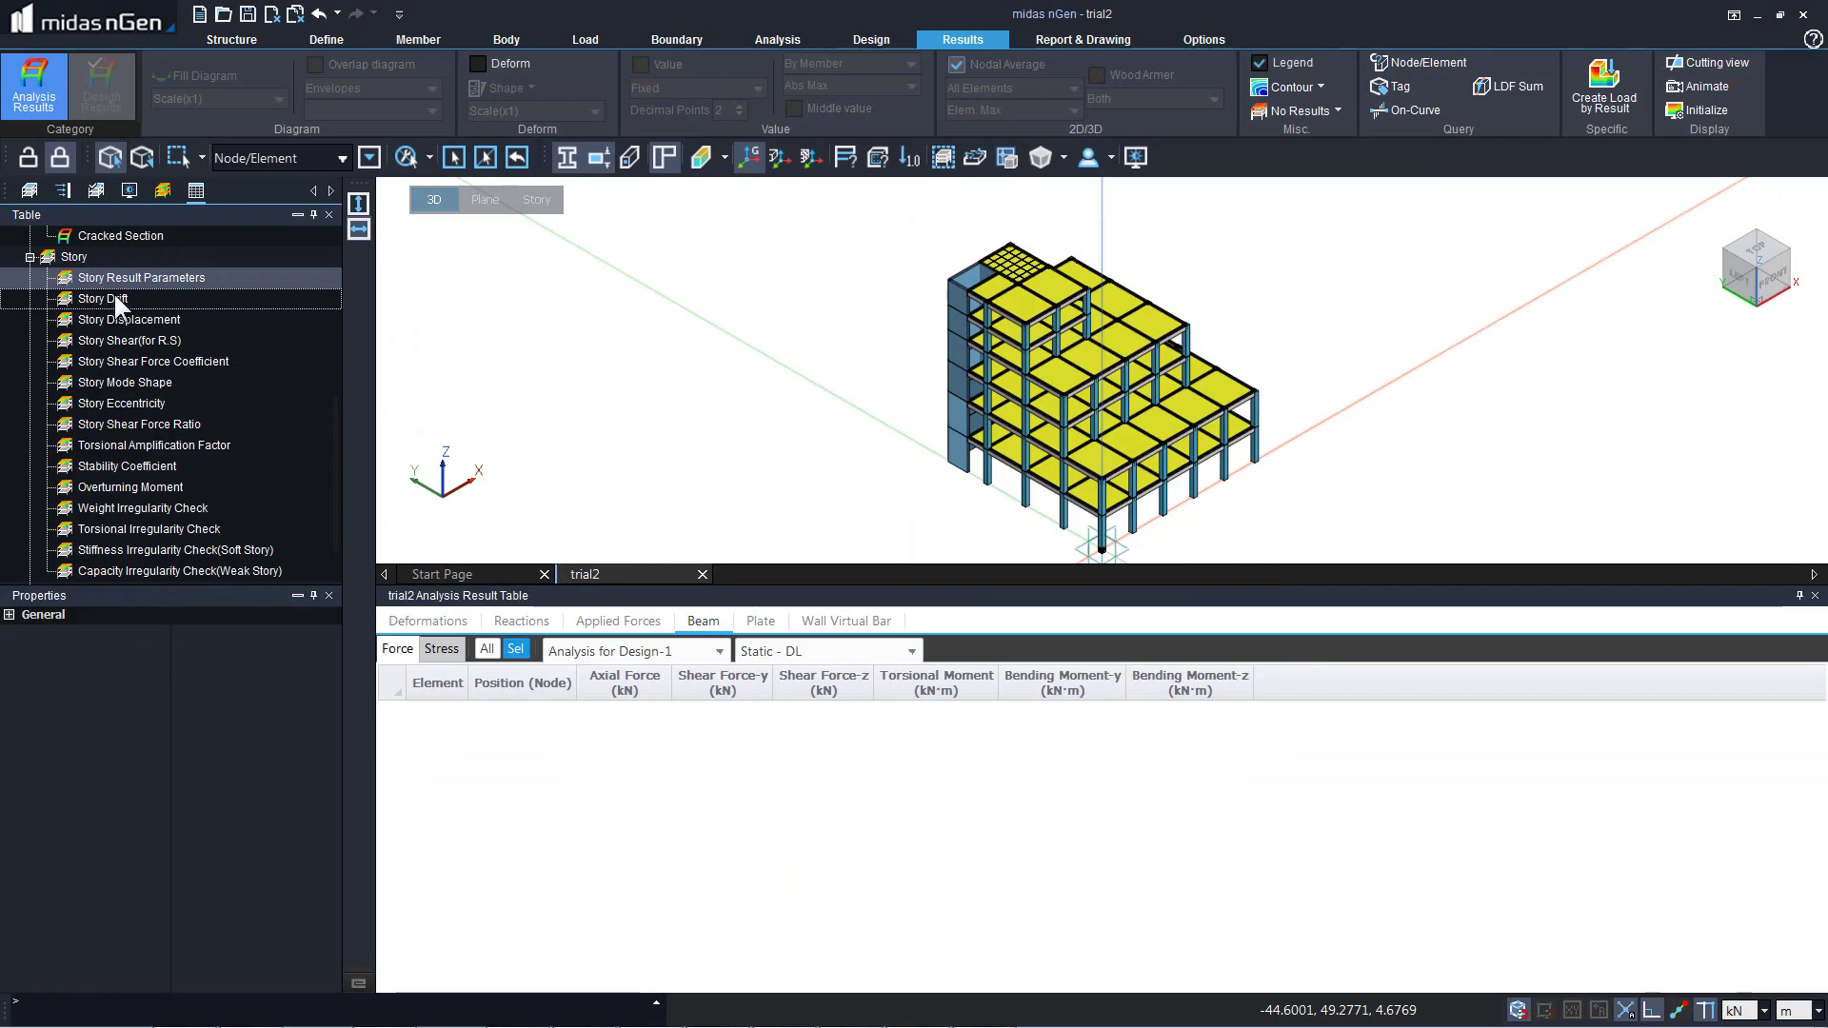
Step: Open the Story Drift result table, close the beam analysis result table, and enlarge the drift table to show all stories
{"action": "double_click", "coordinate": [114, 298]}
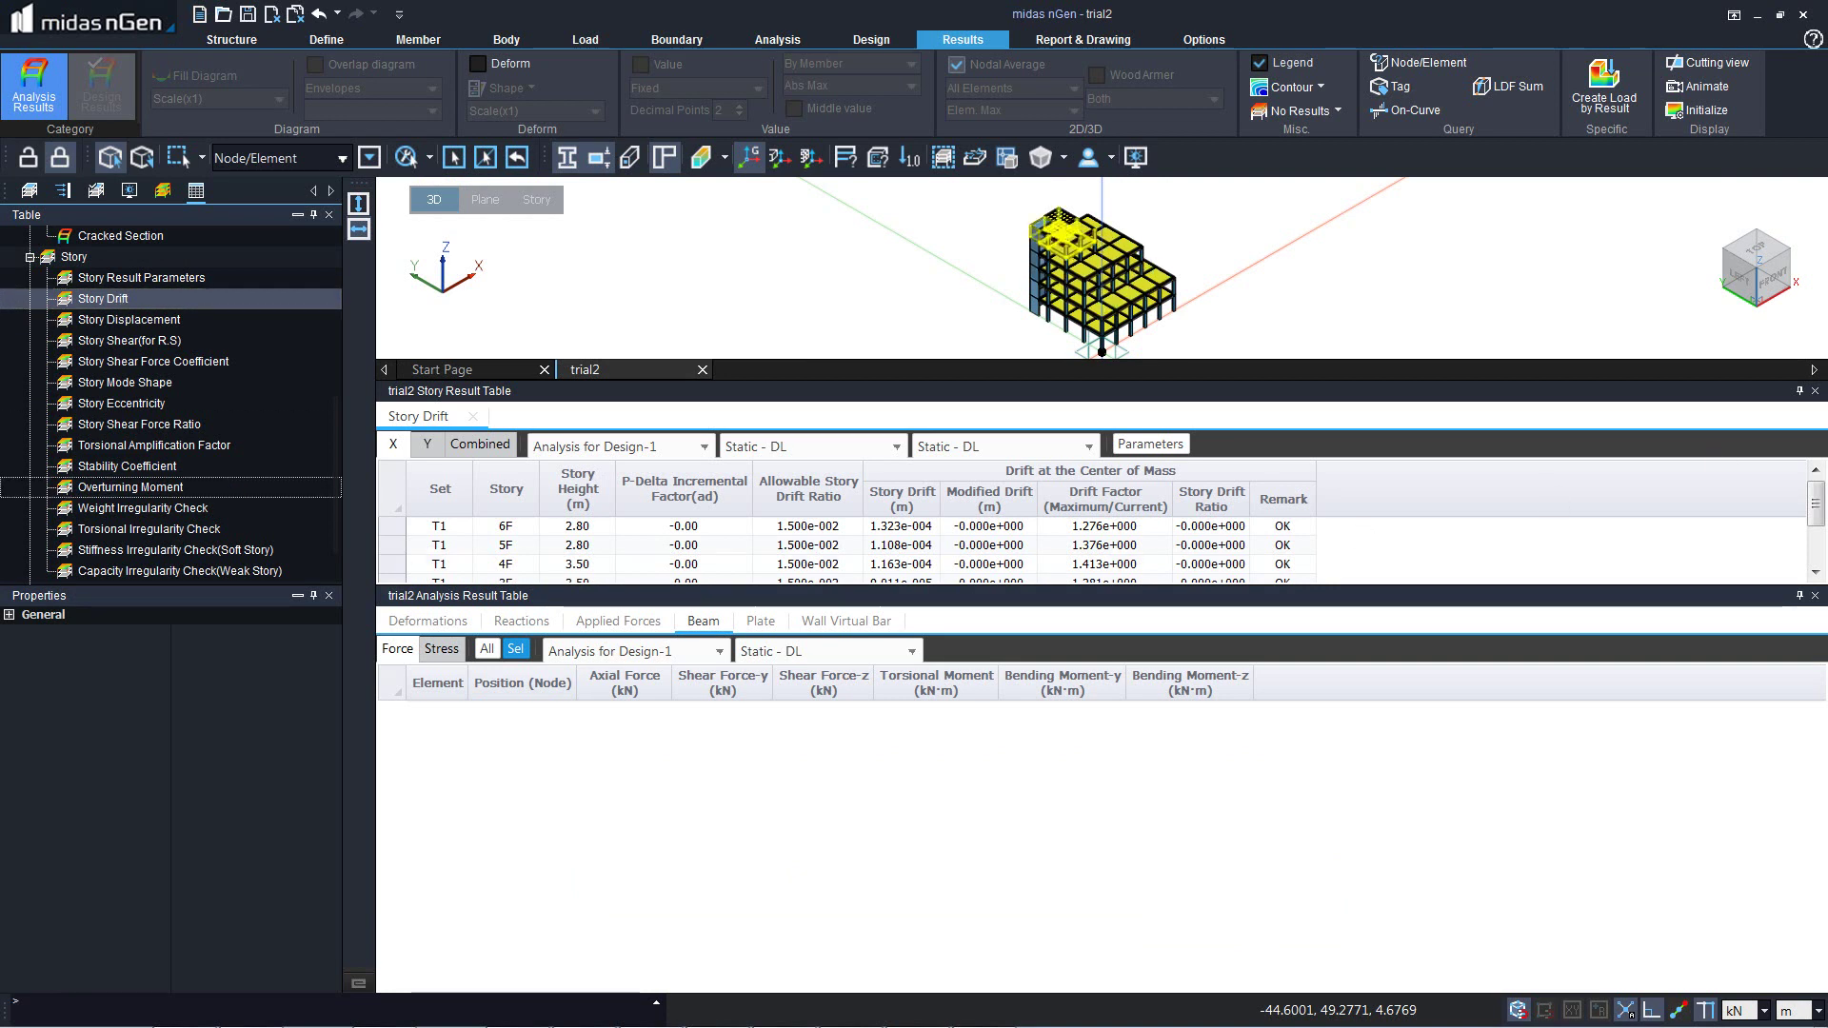
{"action": "left_click", "coordinate": [1815, 595]}
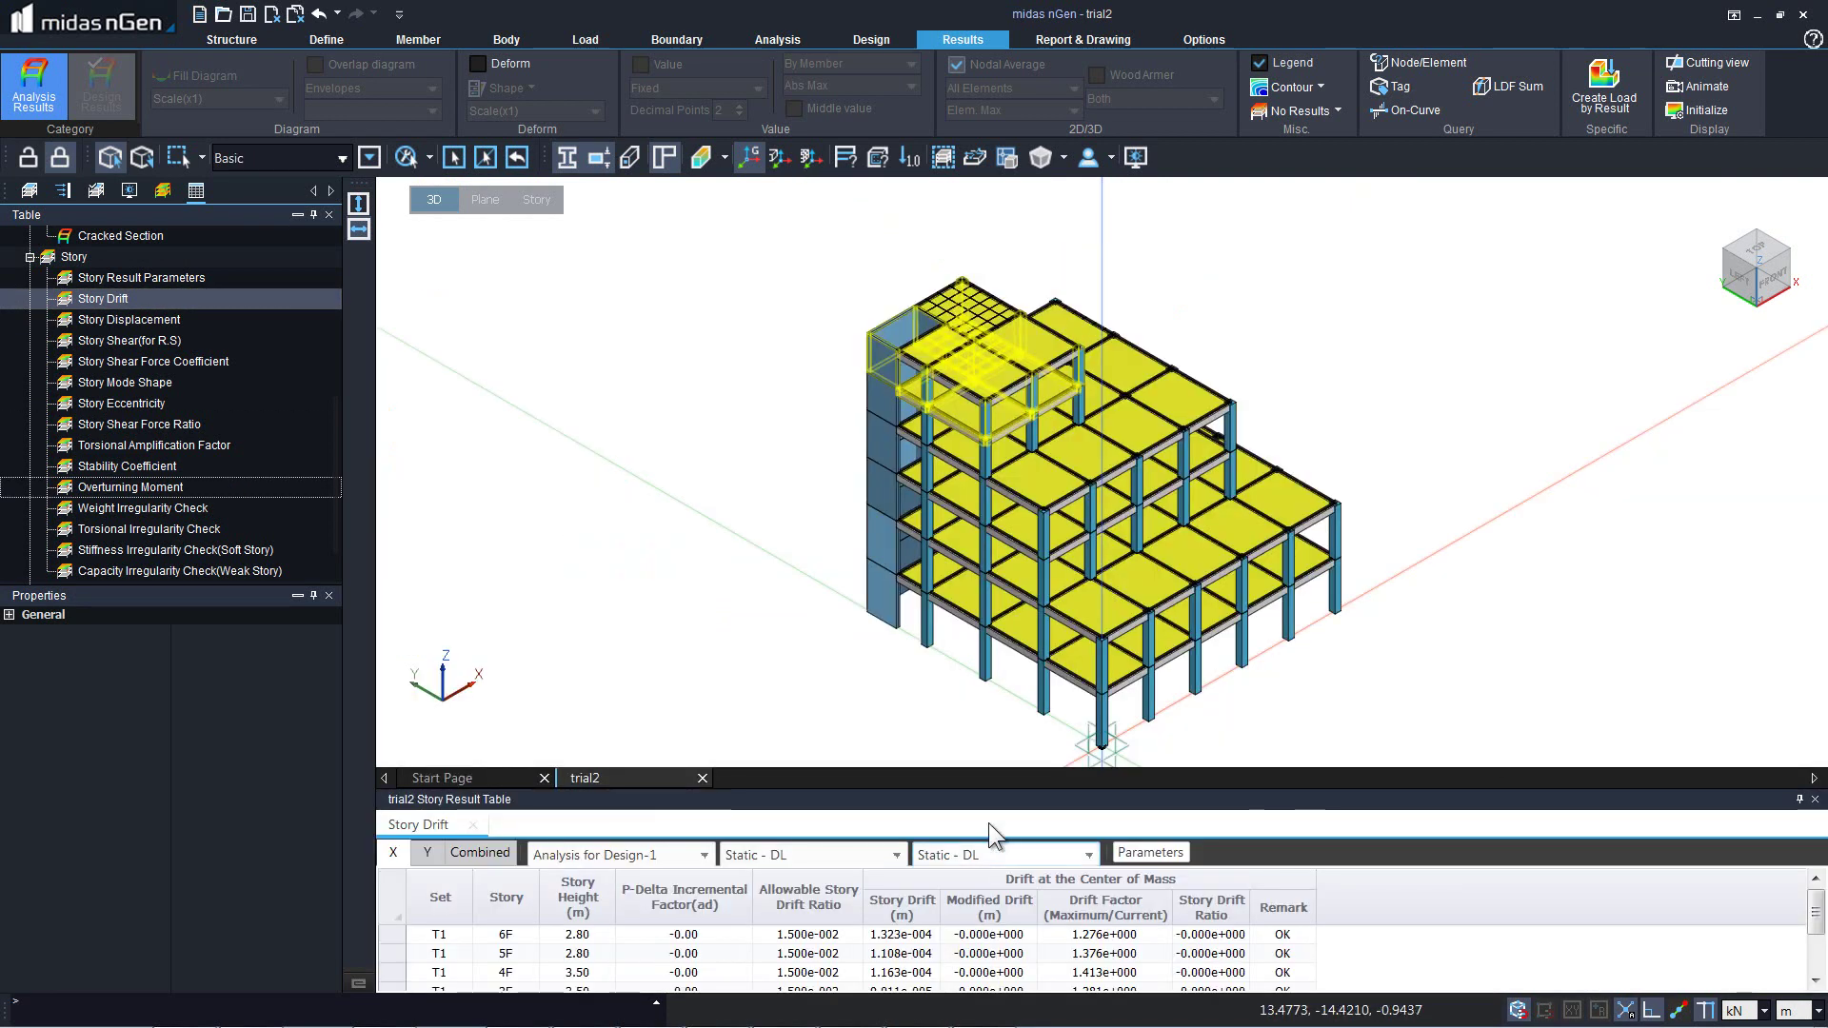
{"action": "left_click_drag", "start_coordinate": [990, 768], "coordinate": [991, 602]}
Step: Examine the Modified Drift, Story Drift Ratio and Allowable Story Drift Ratio columns for the Static - DL case
{"action": "left_click", "coordinate": [959, 750]}
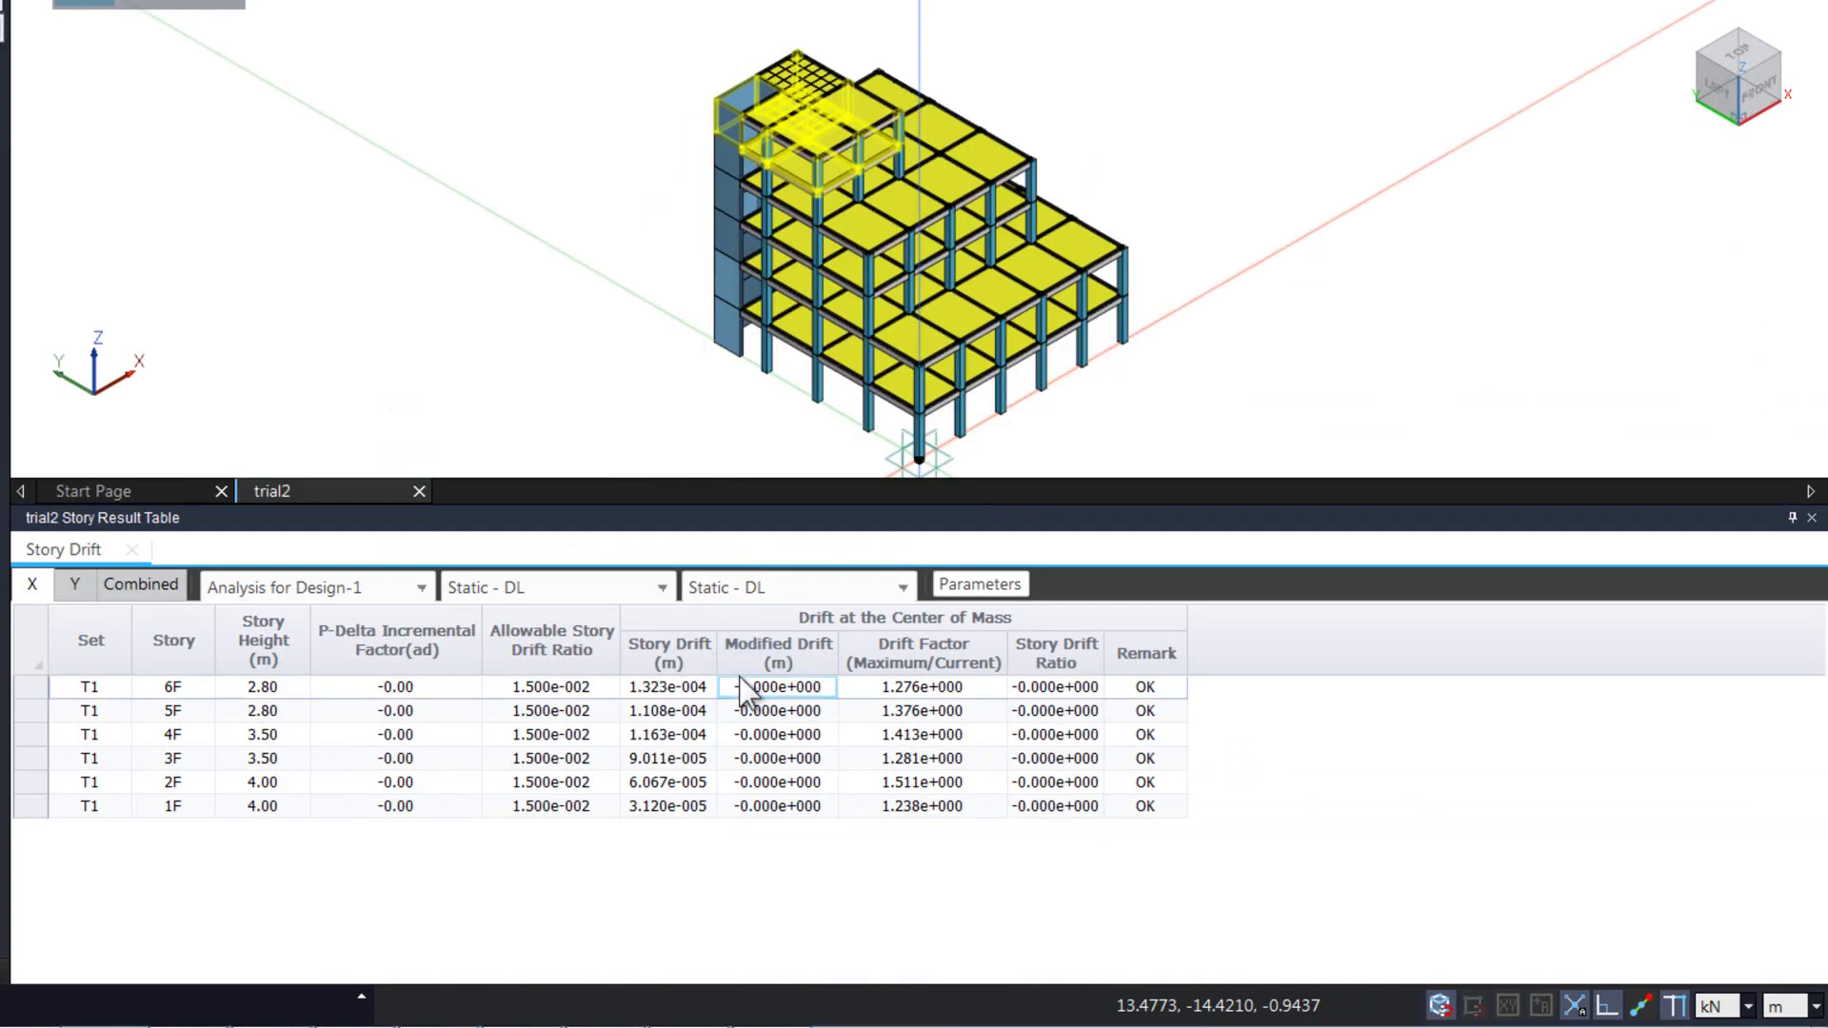
{"action": "left_click", "coordinate": [1055, 710]}
{"action": "left_click", "coordinate": [1070, 649]}
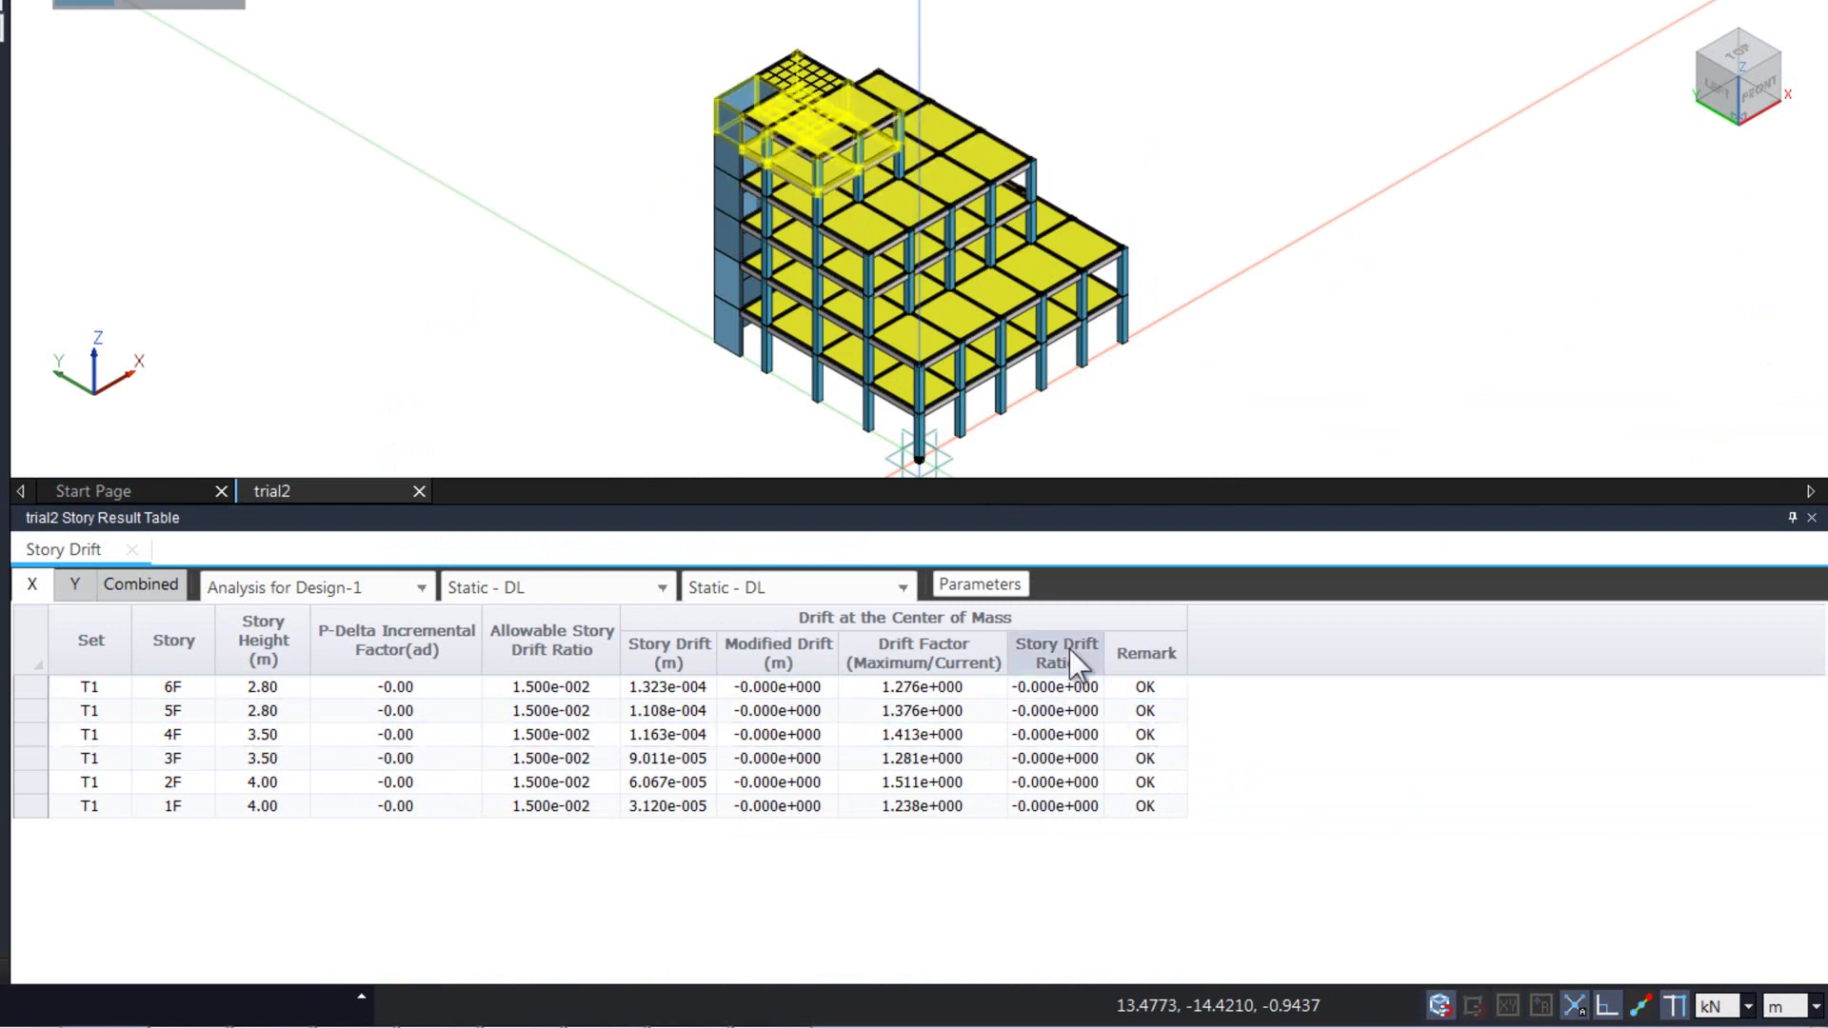
{"action": "left_click", "coordinate": [583, 643]}
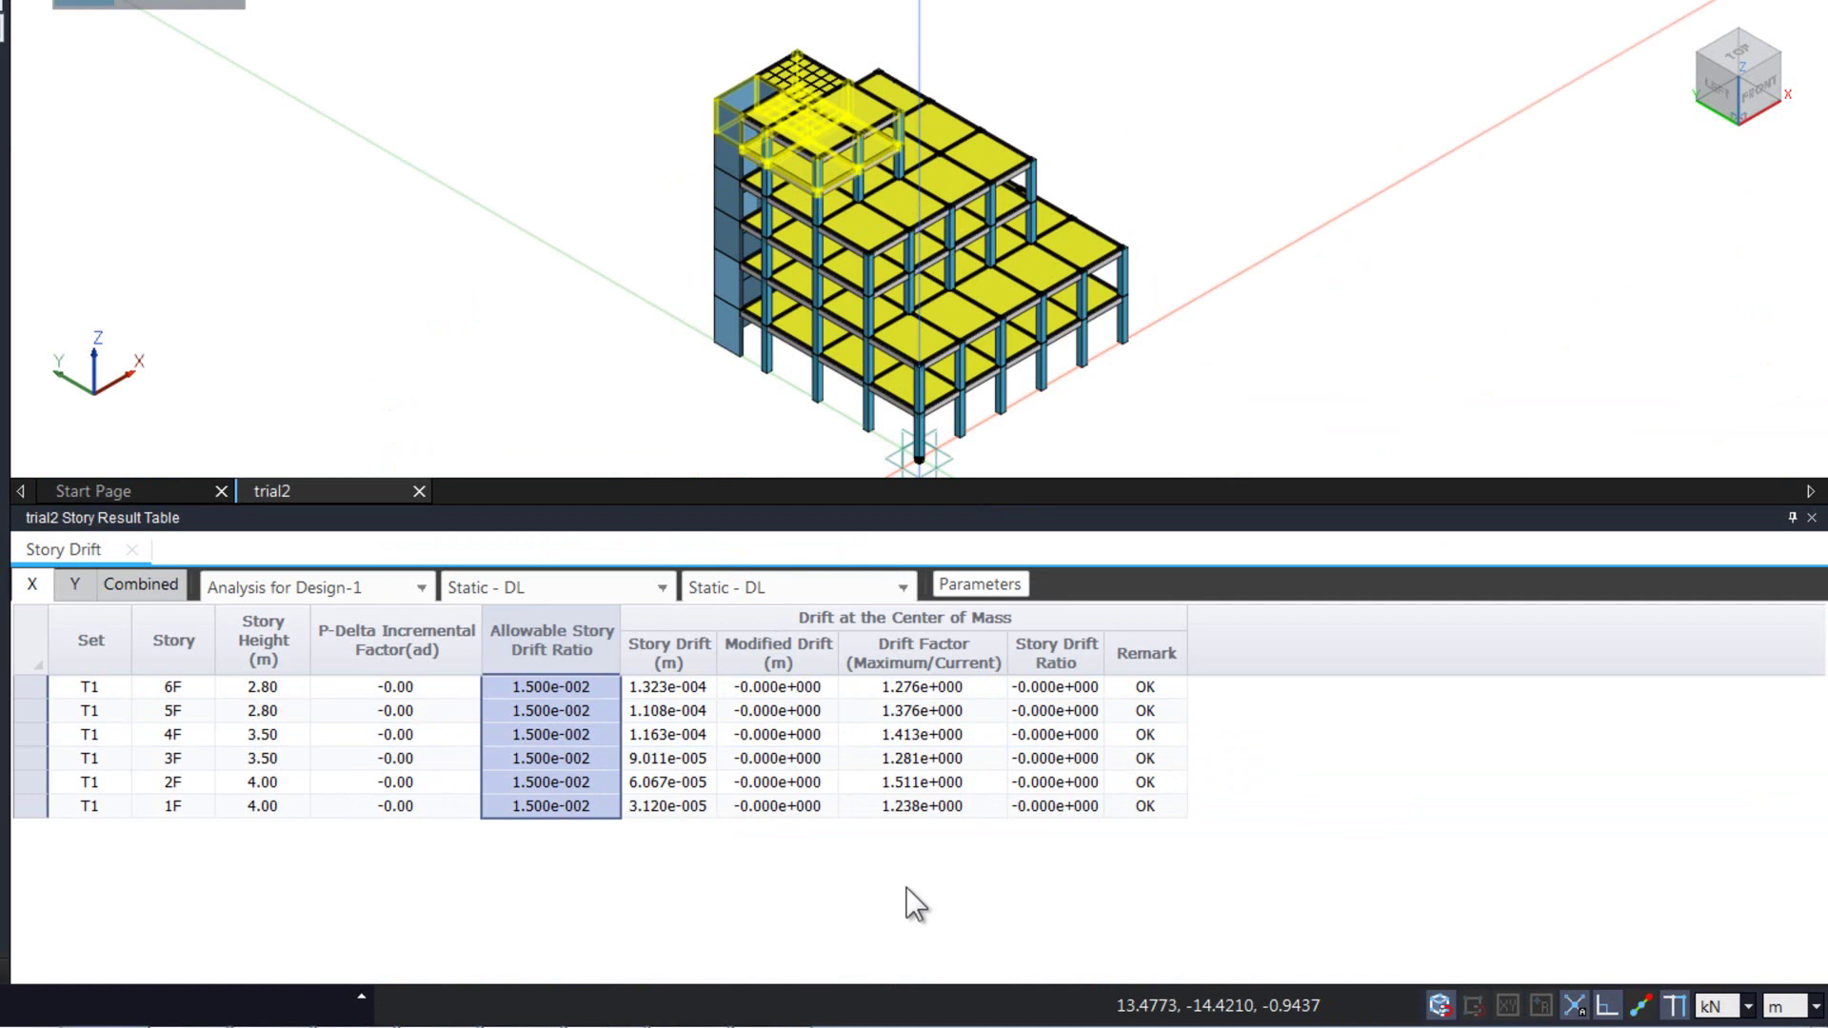
Step: List the X-direction story drifts for Static - Seismic Load Set-1, followed by Static - Wind Load Set-1
{"action": "left_click", "coordinate": [577, 586]}
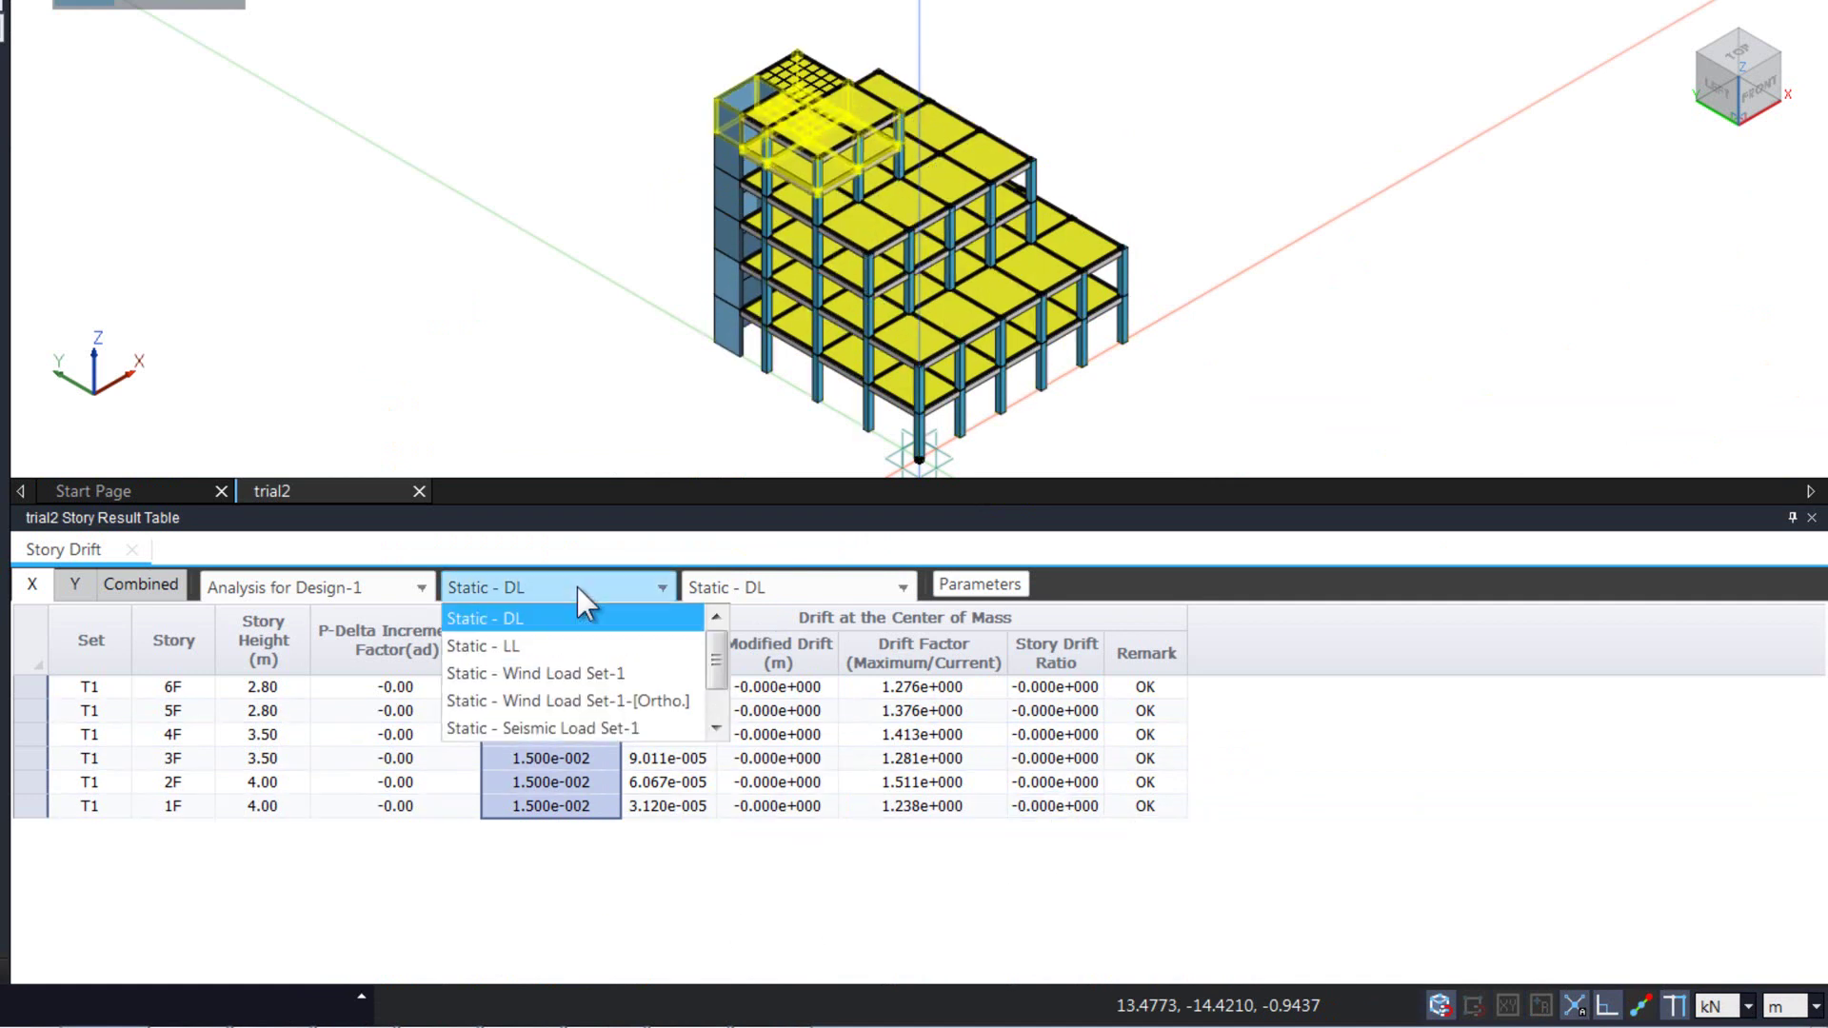
{"action": "scroll", "coordinate": [573, 596], "scroll_direction": "down", "scroll_amount": 2}
{"action": "left_click", "coordinate": [571, 673]}
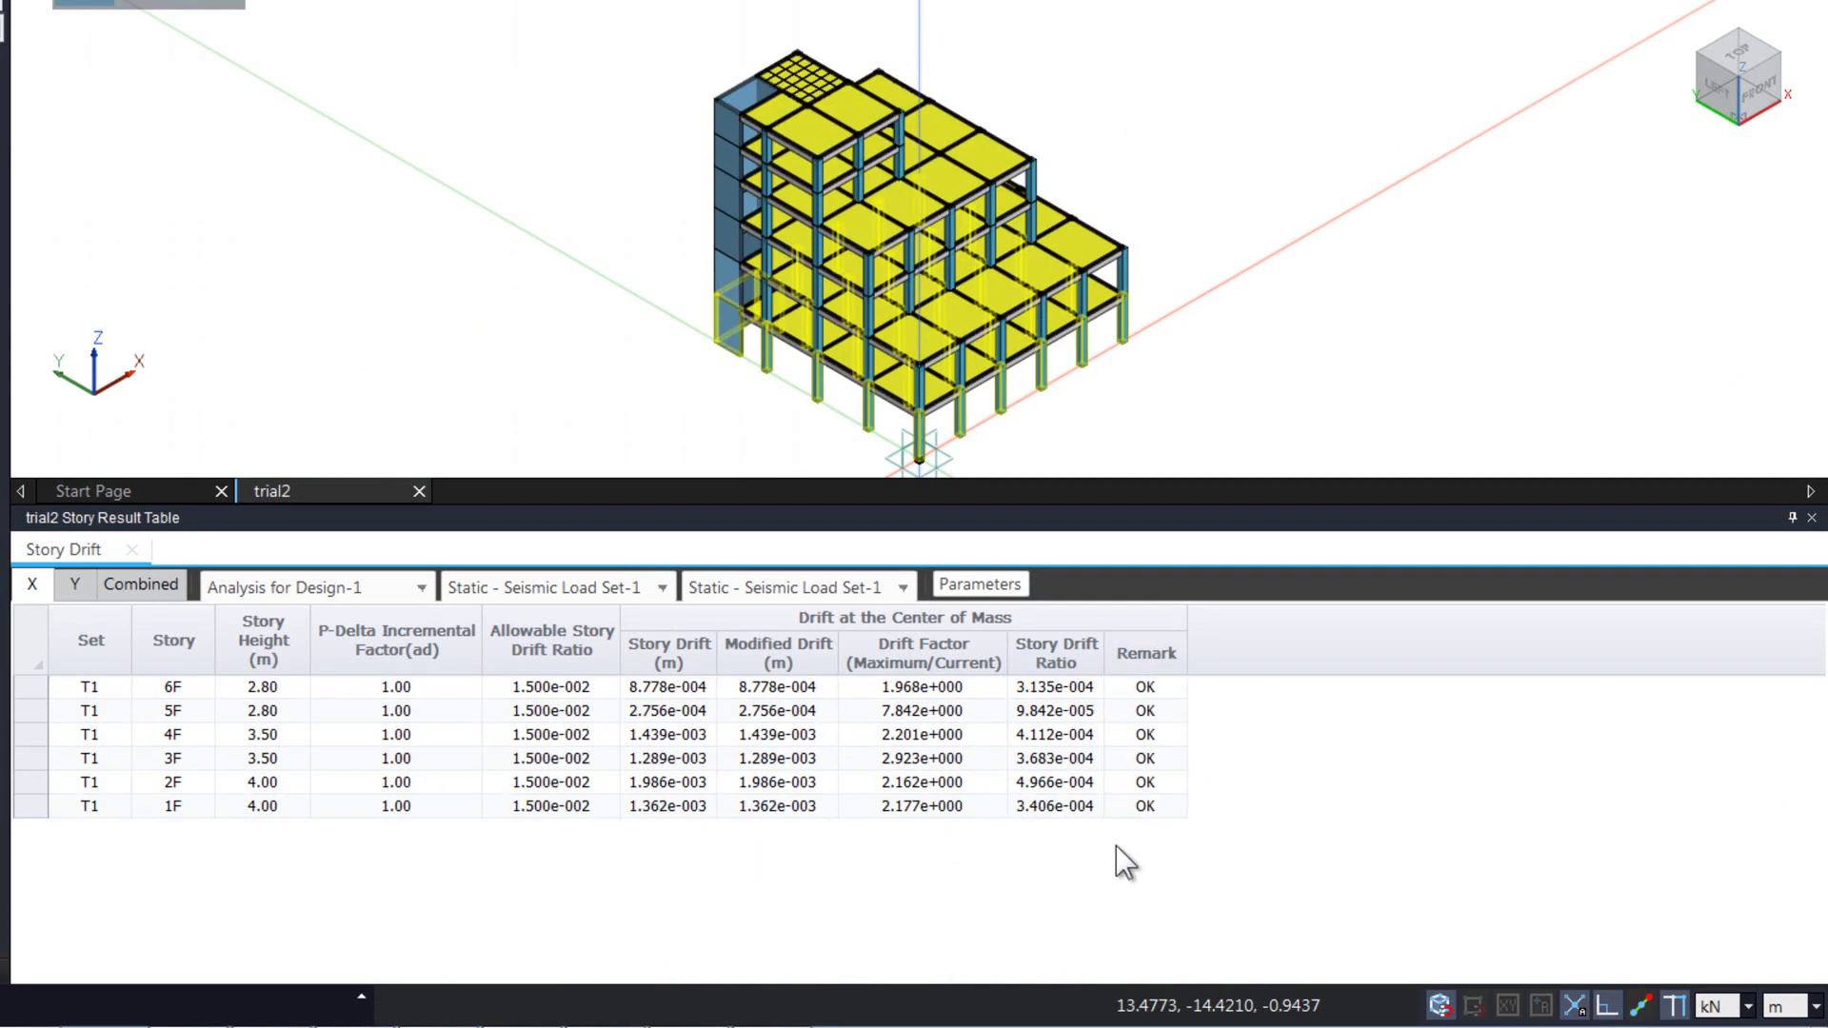
{"action": "left_click", "coordinate": [621, 591]}
{"action": "left_click", "coordinate": [608, 619]}
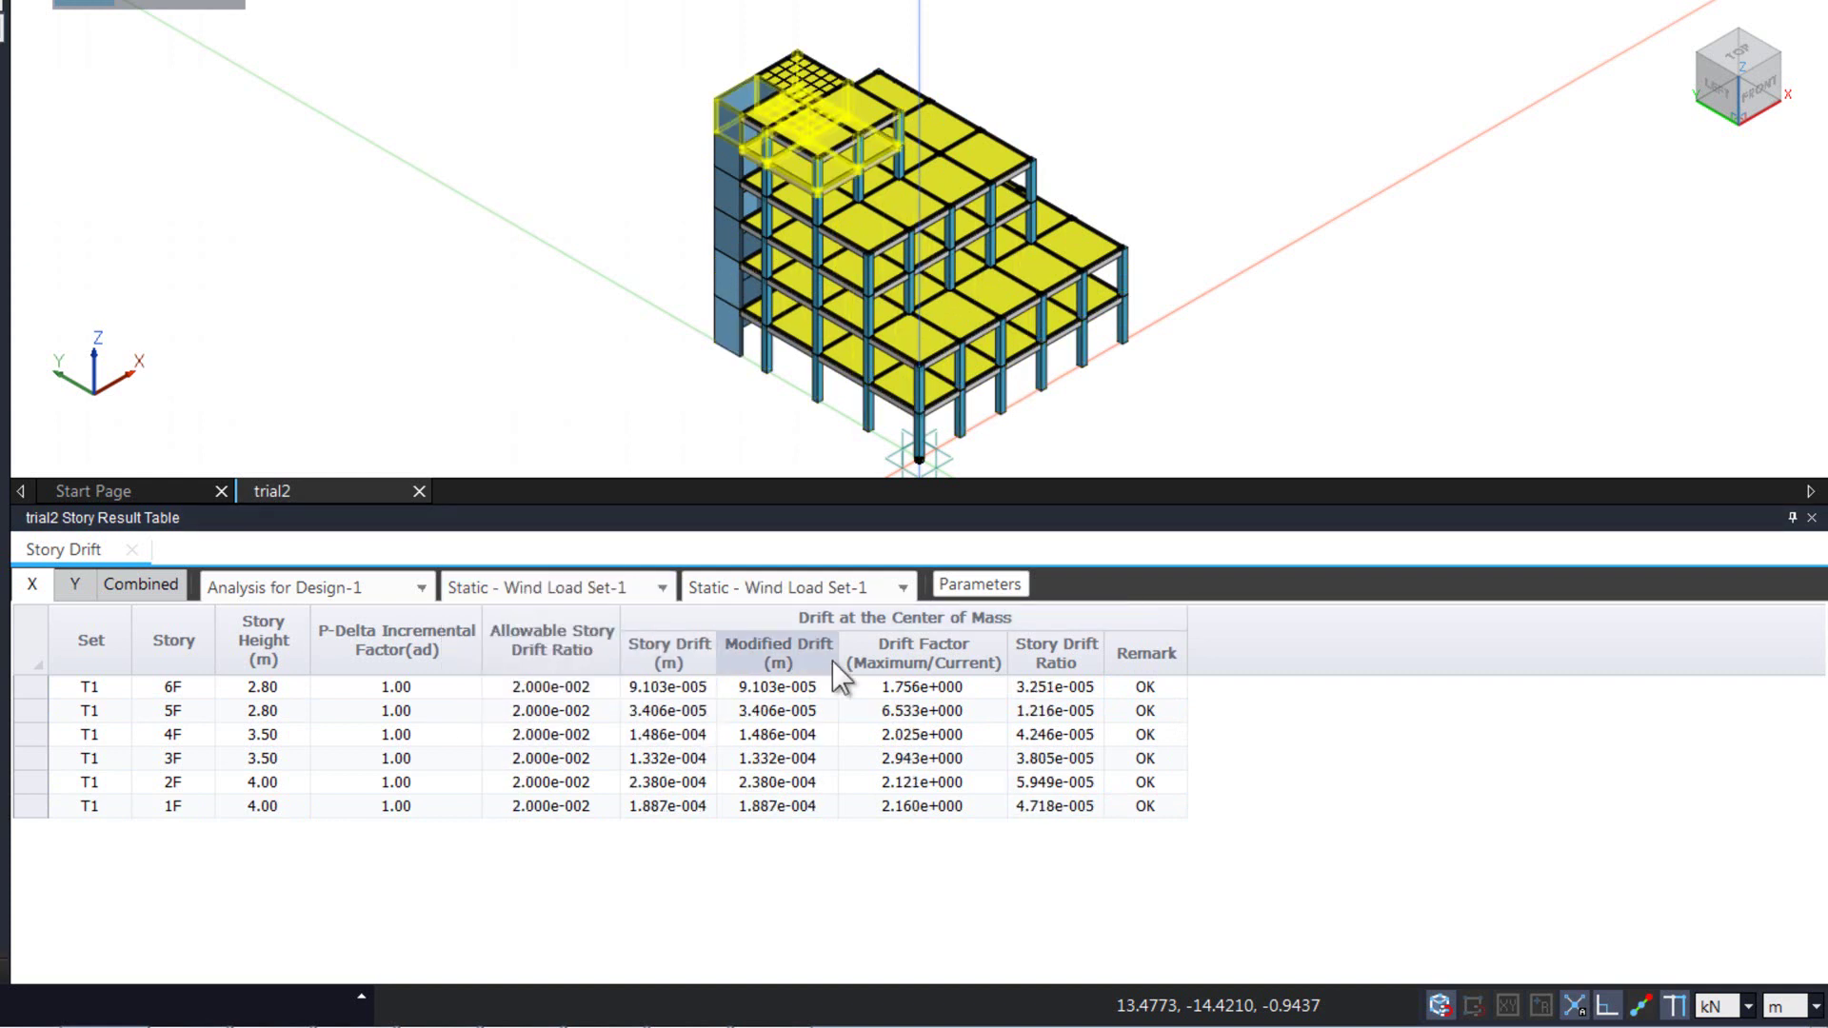
Step: Set the story drift Allowable Ratio to 0.002 in the Story Result Parameters and apply it to the drift table
{"action": "left_click", "coordinate": [1008, 583]}
{"action": "left_click", "coordinate": [478, 63]}
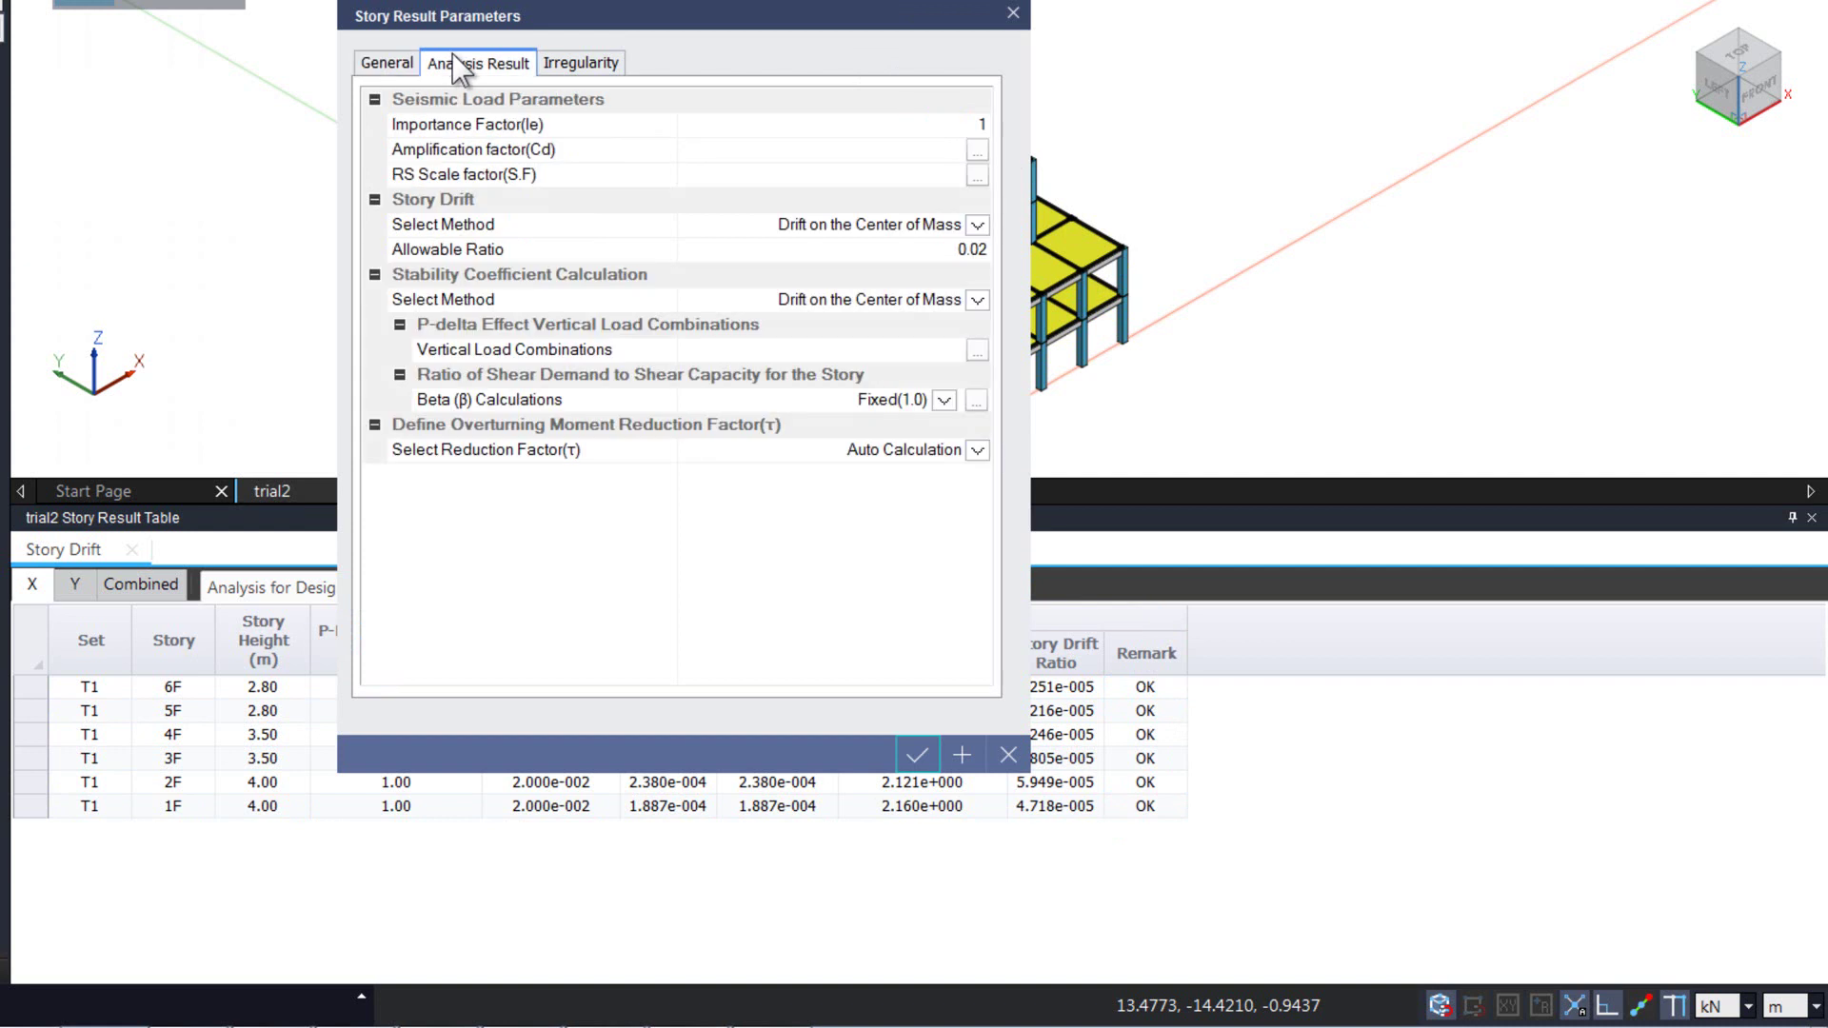
{"action": "left_click", "coordinate": [964, 245]}
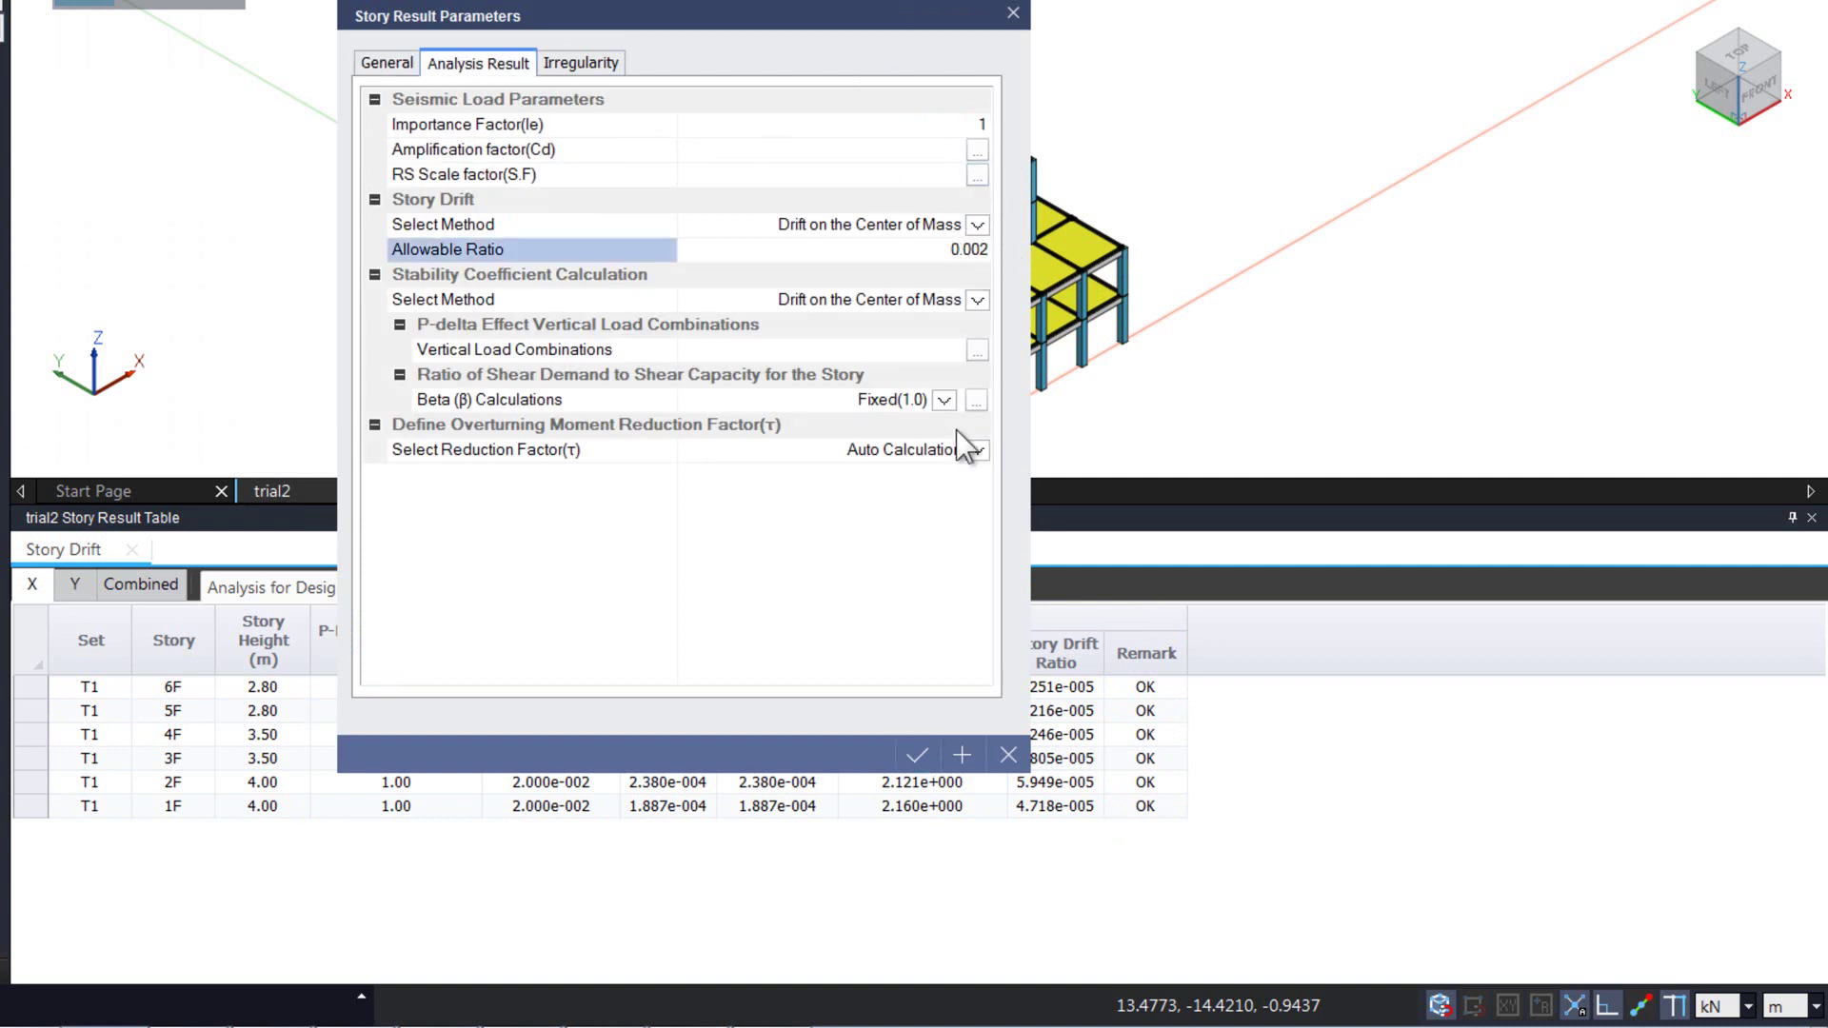
{"action": "type", "text": "0.002"}
{"action": "left_click", "coordinate": [916, 755]}
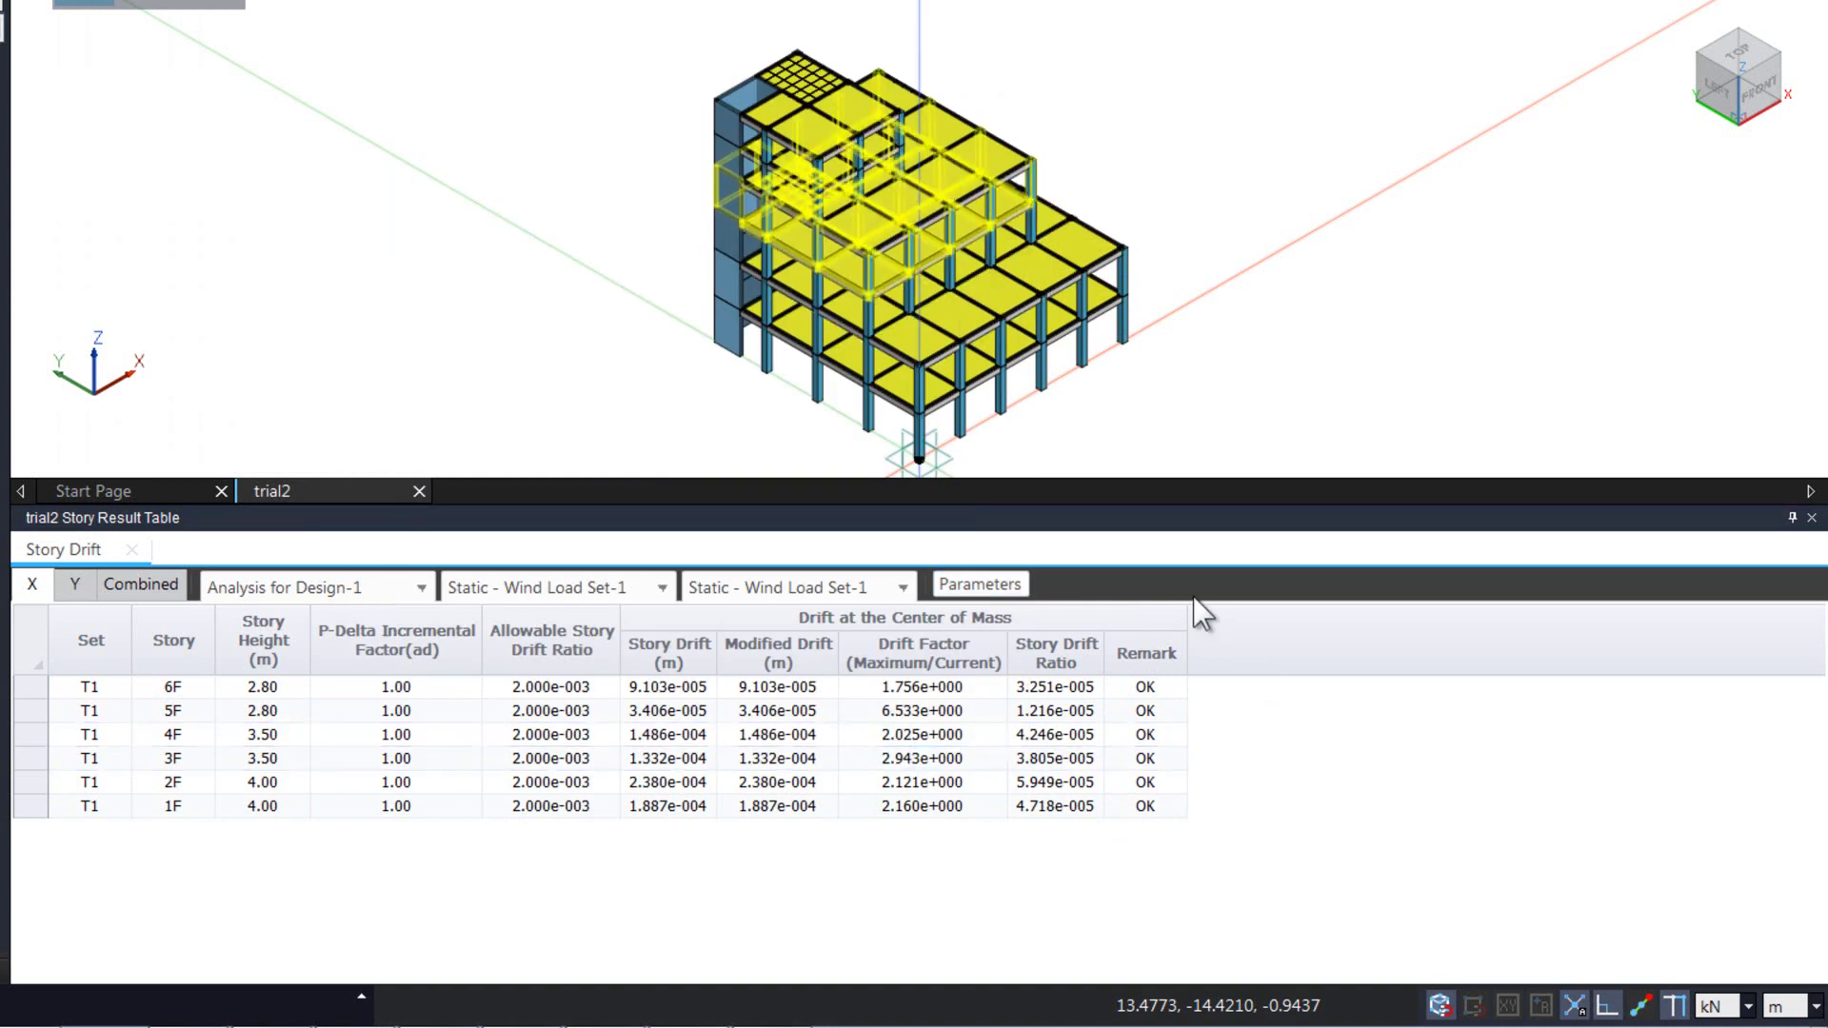
Step: Check the lower stories' remark, modified drift and P-Delta Incremental Factor for Static - Wind Load Set-1
{"action": "left_click", "coordinate": [1145, 804]}
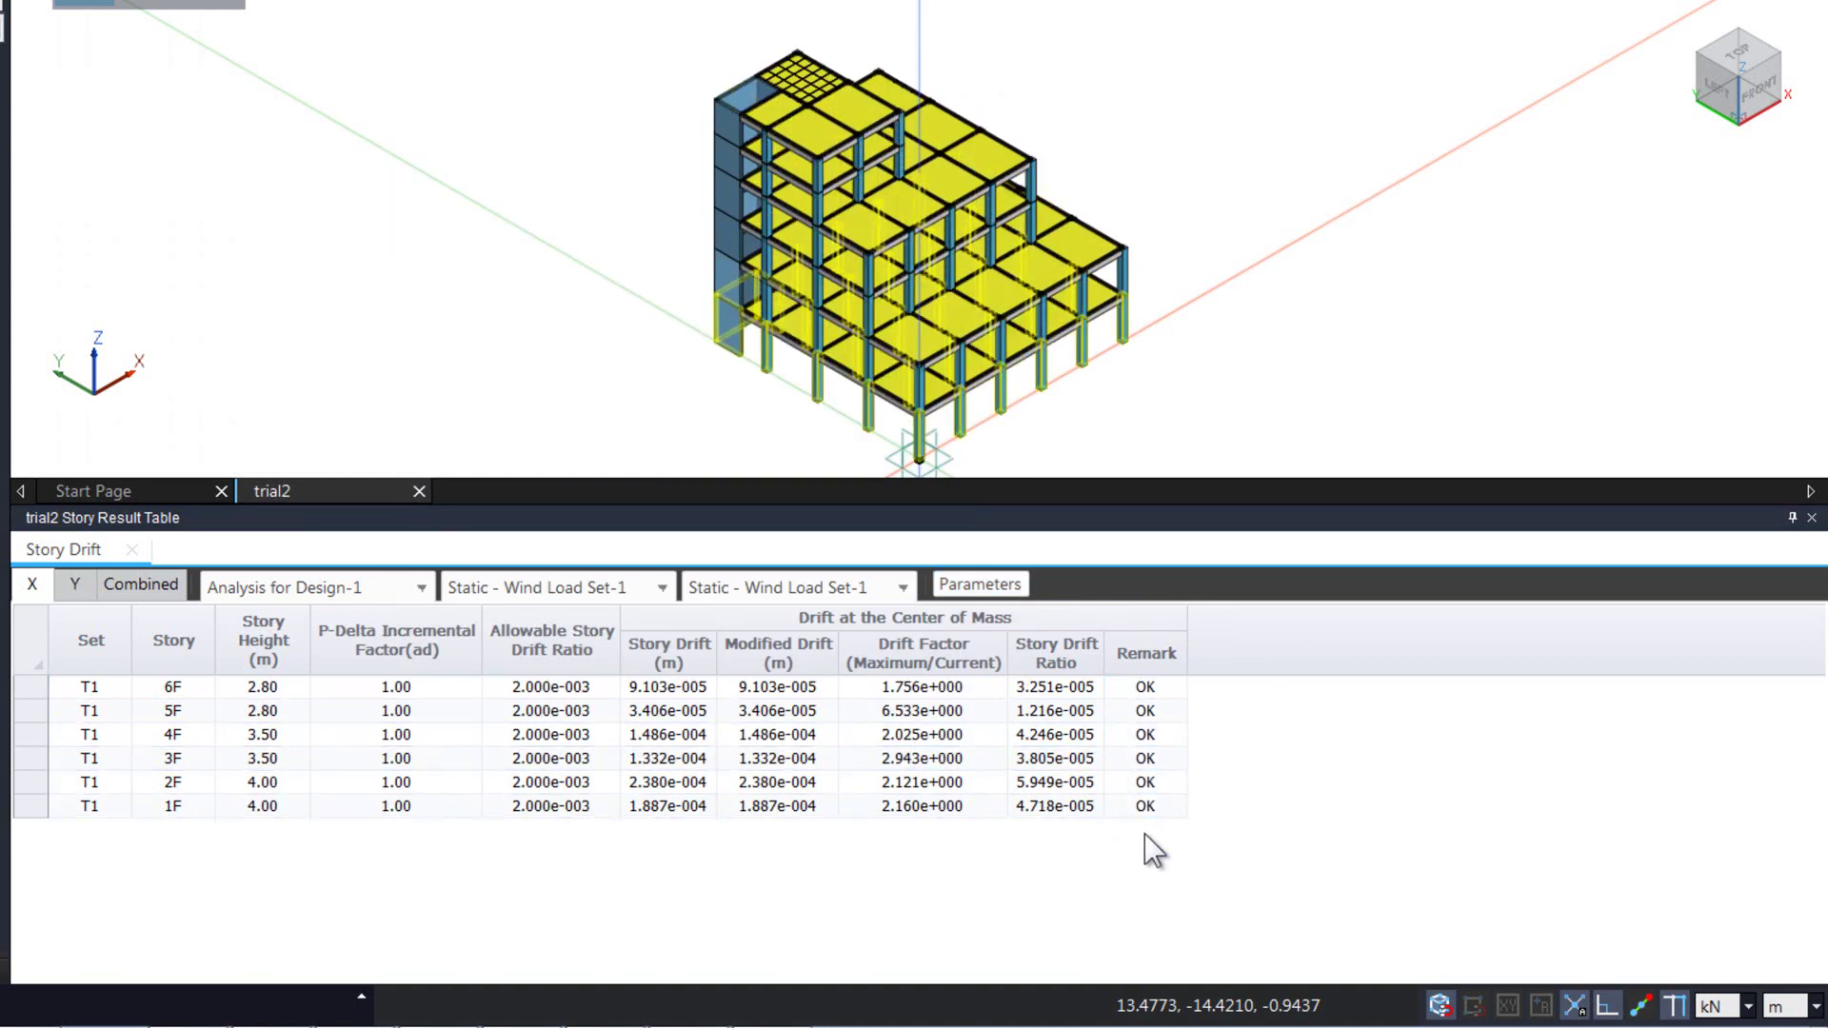
{"action": "left_click", "coordinate": [796, 784]}
{"action": "left_click", "coordinate": [341, 810]}
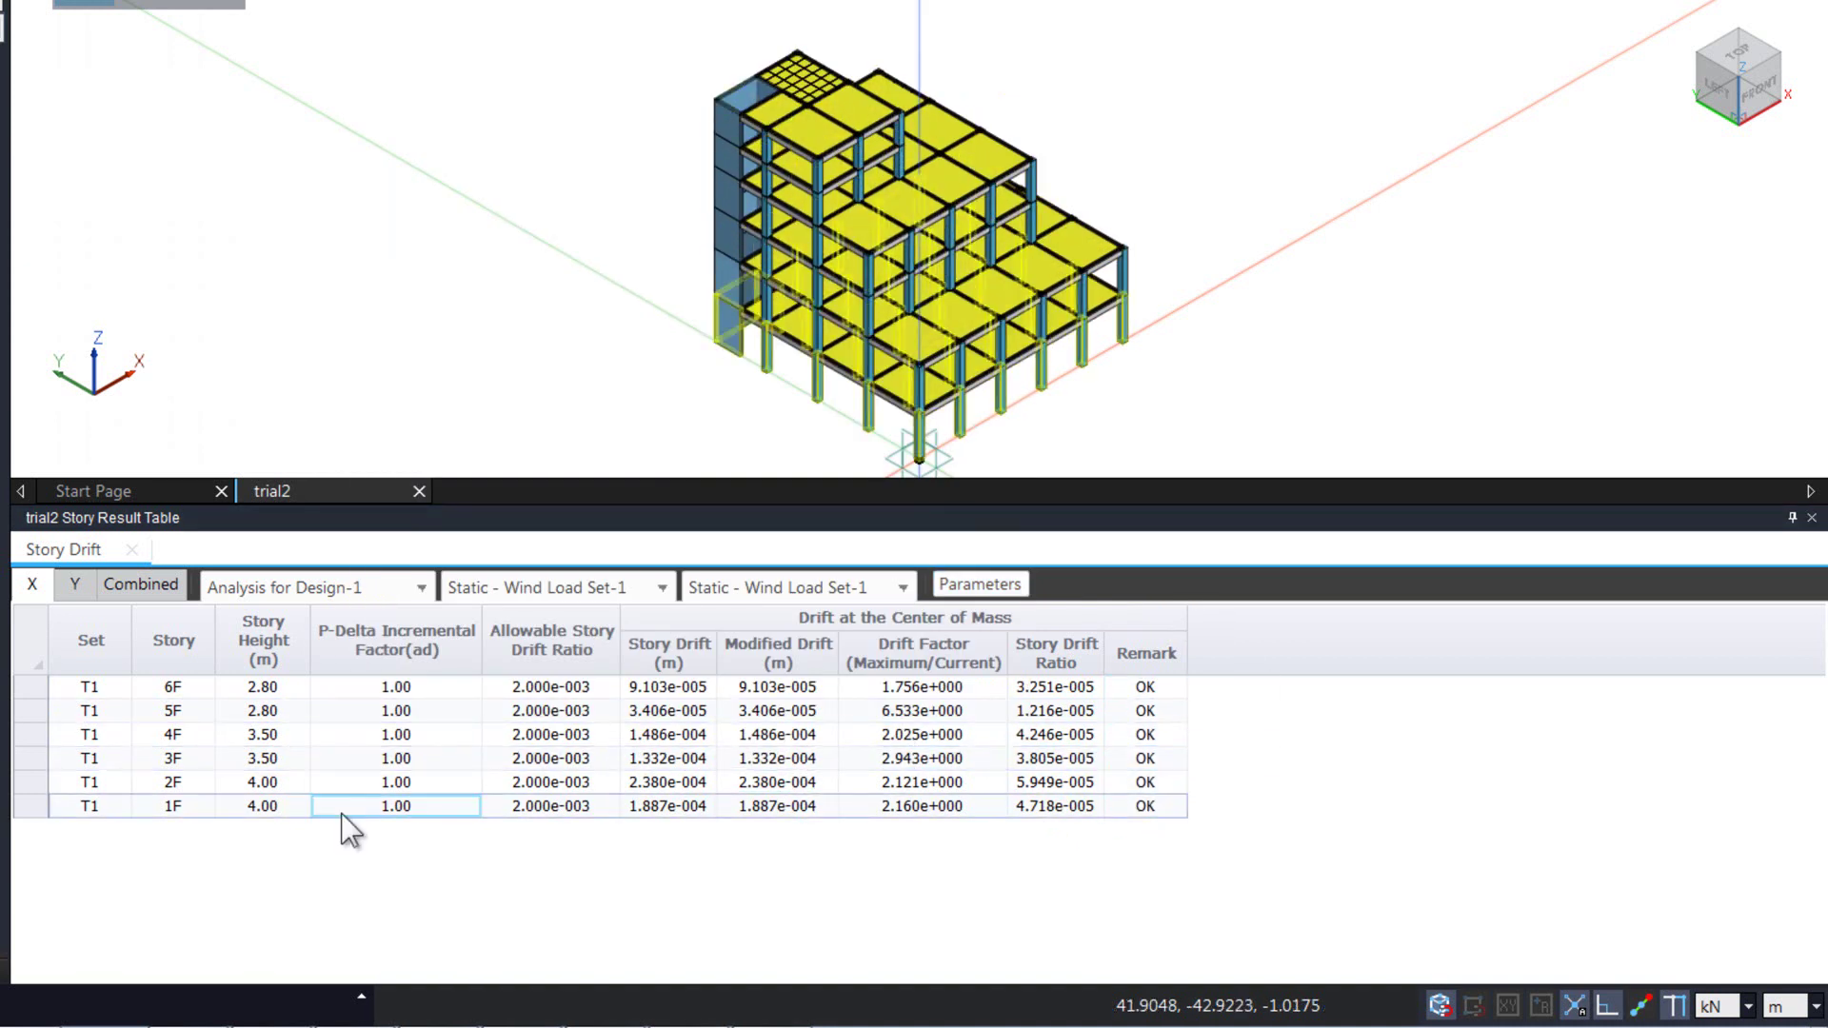
{"action": "left_click", "coordinate": [343, 830]}
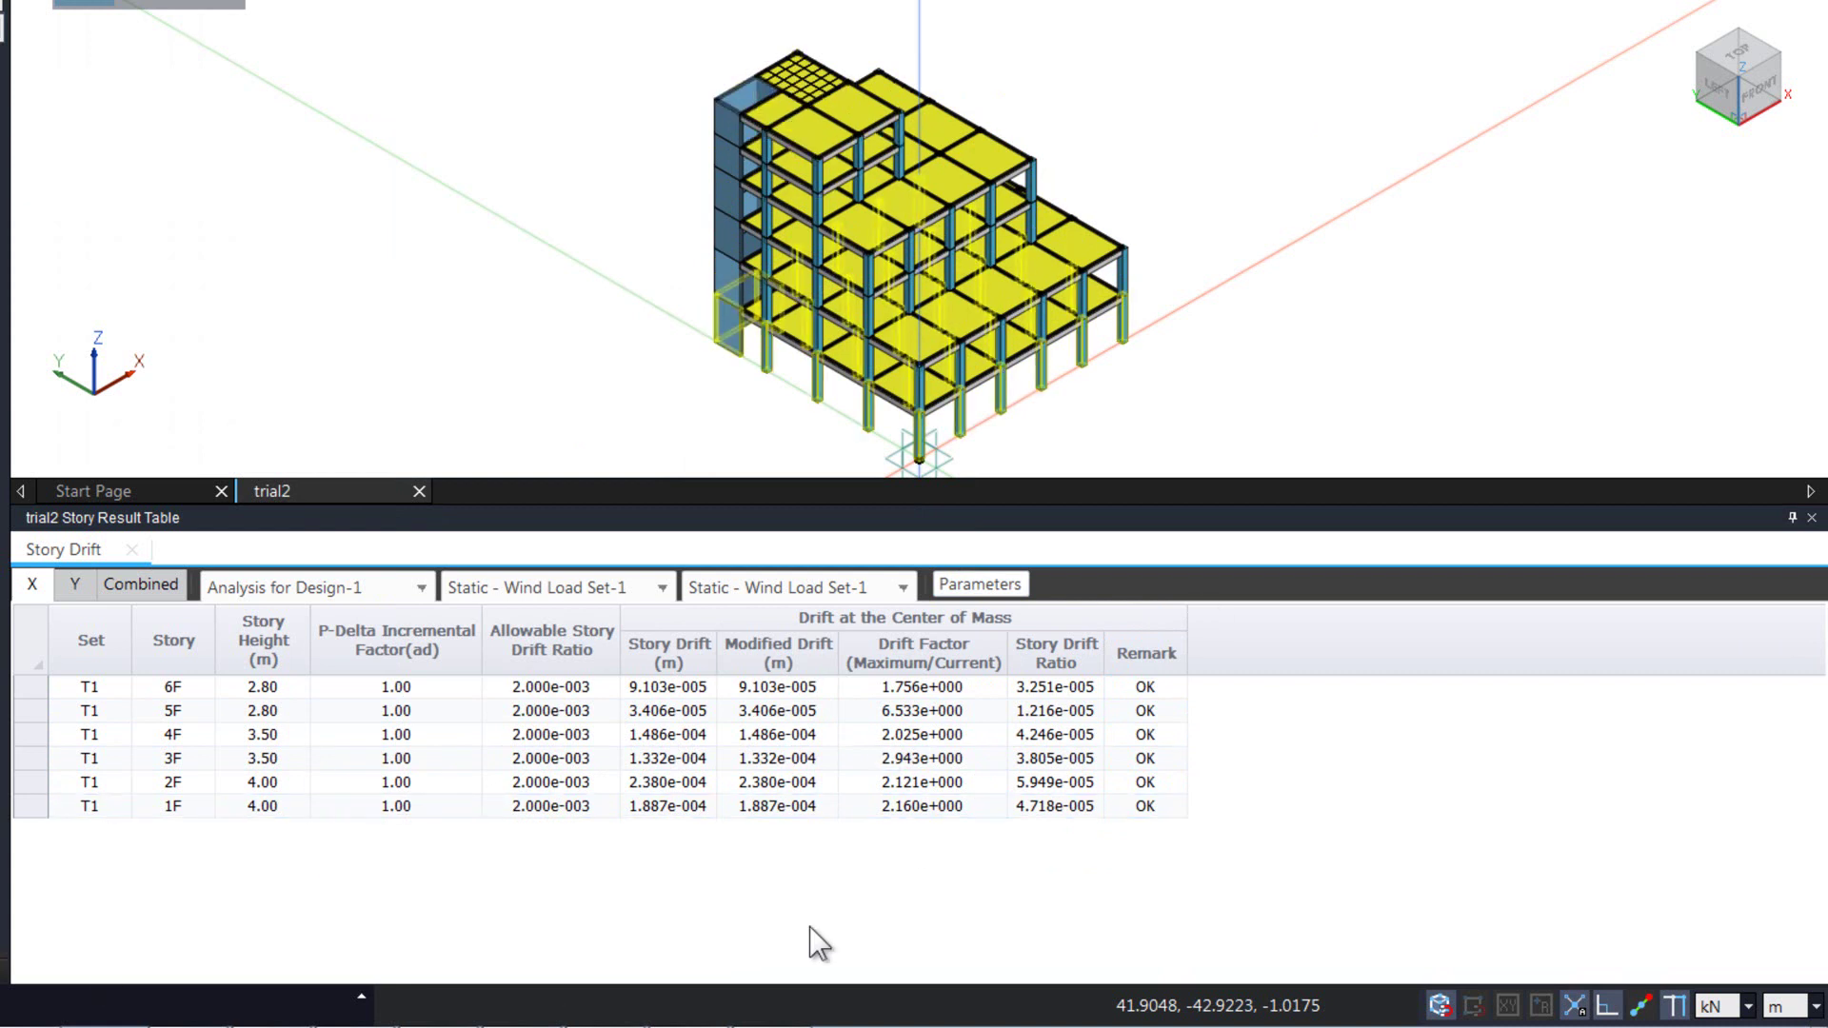
Step: Review the options available for the story drift table, such as Export to Excel, from the 6F P-Delta cell and dismiss them
{"action": "left_click", "coordinate": [369, 687]}
{"action": "right_click", "coordinate": [370, 687]}
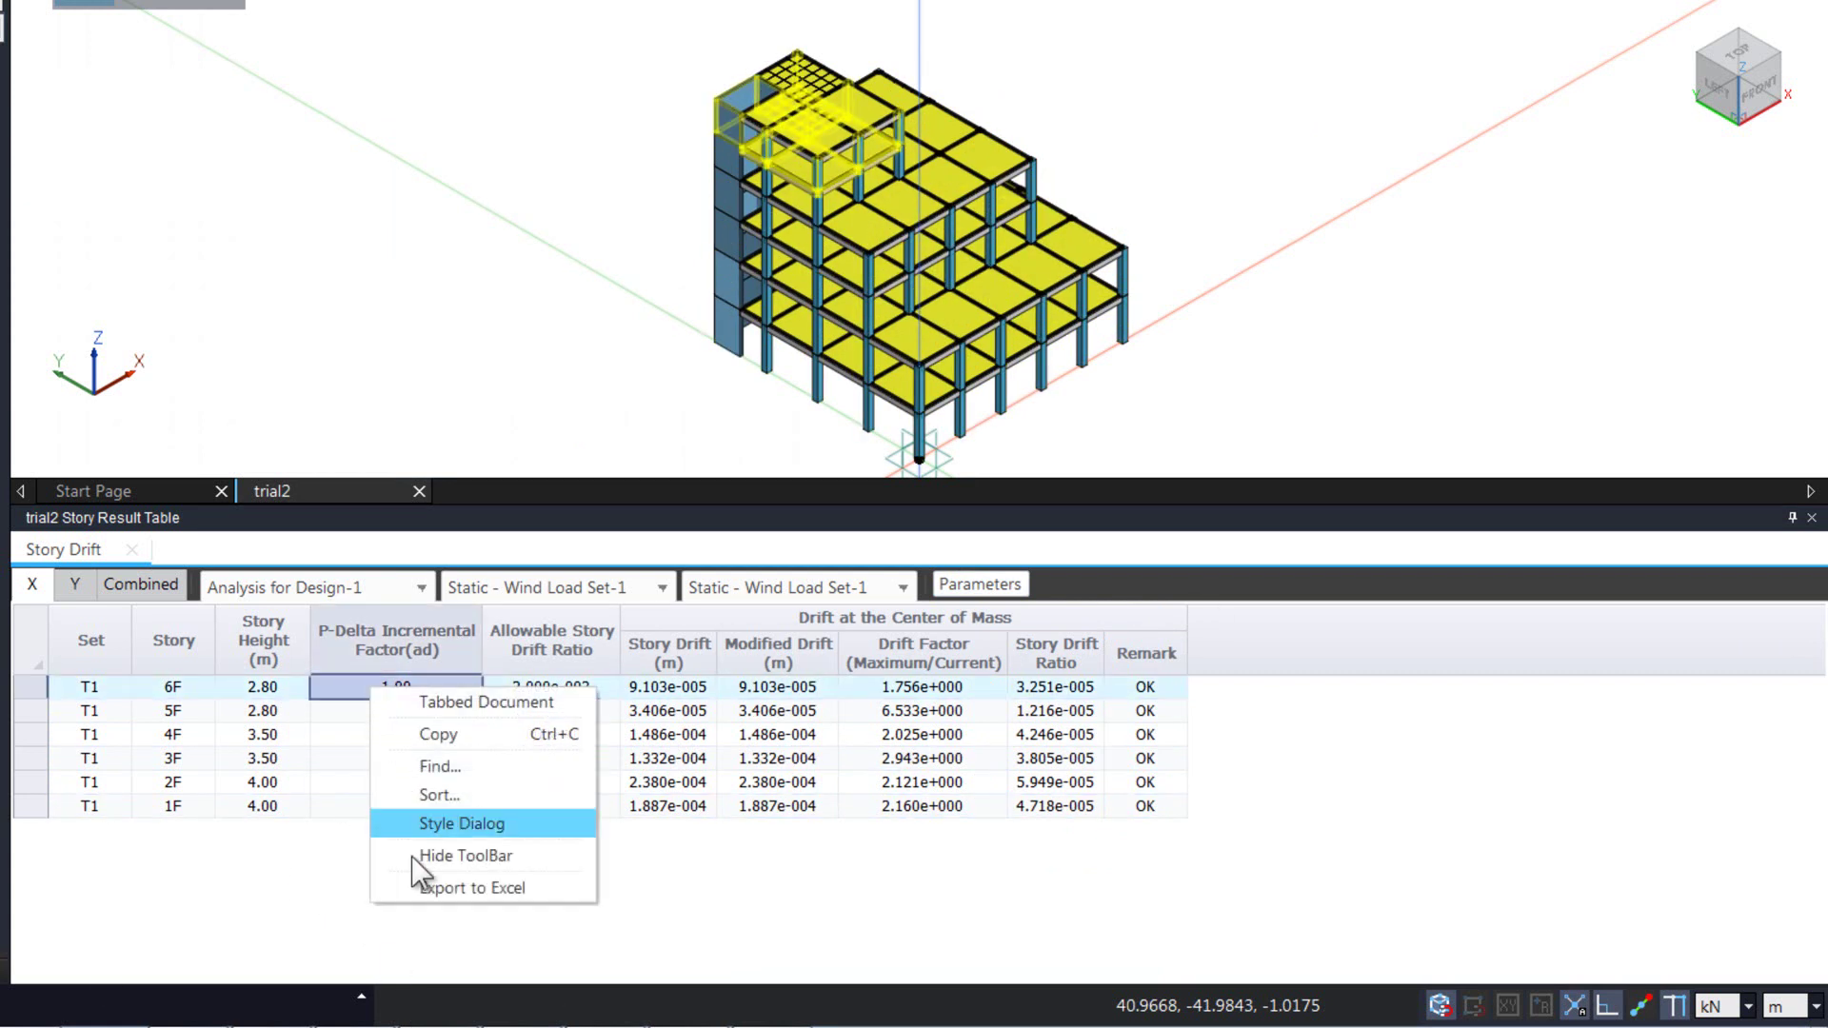
{"action": "left_click", "coordinate": [1626, 792]}
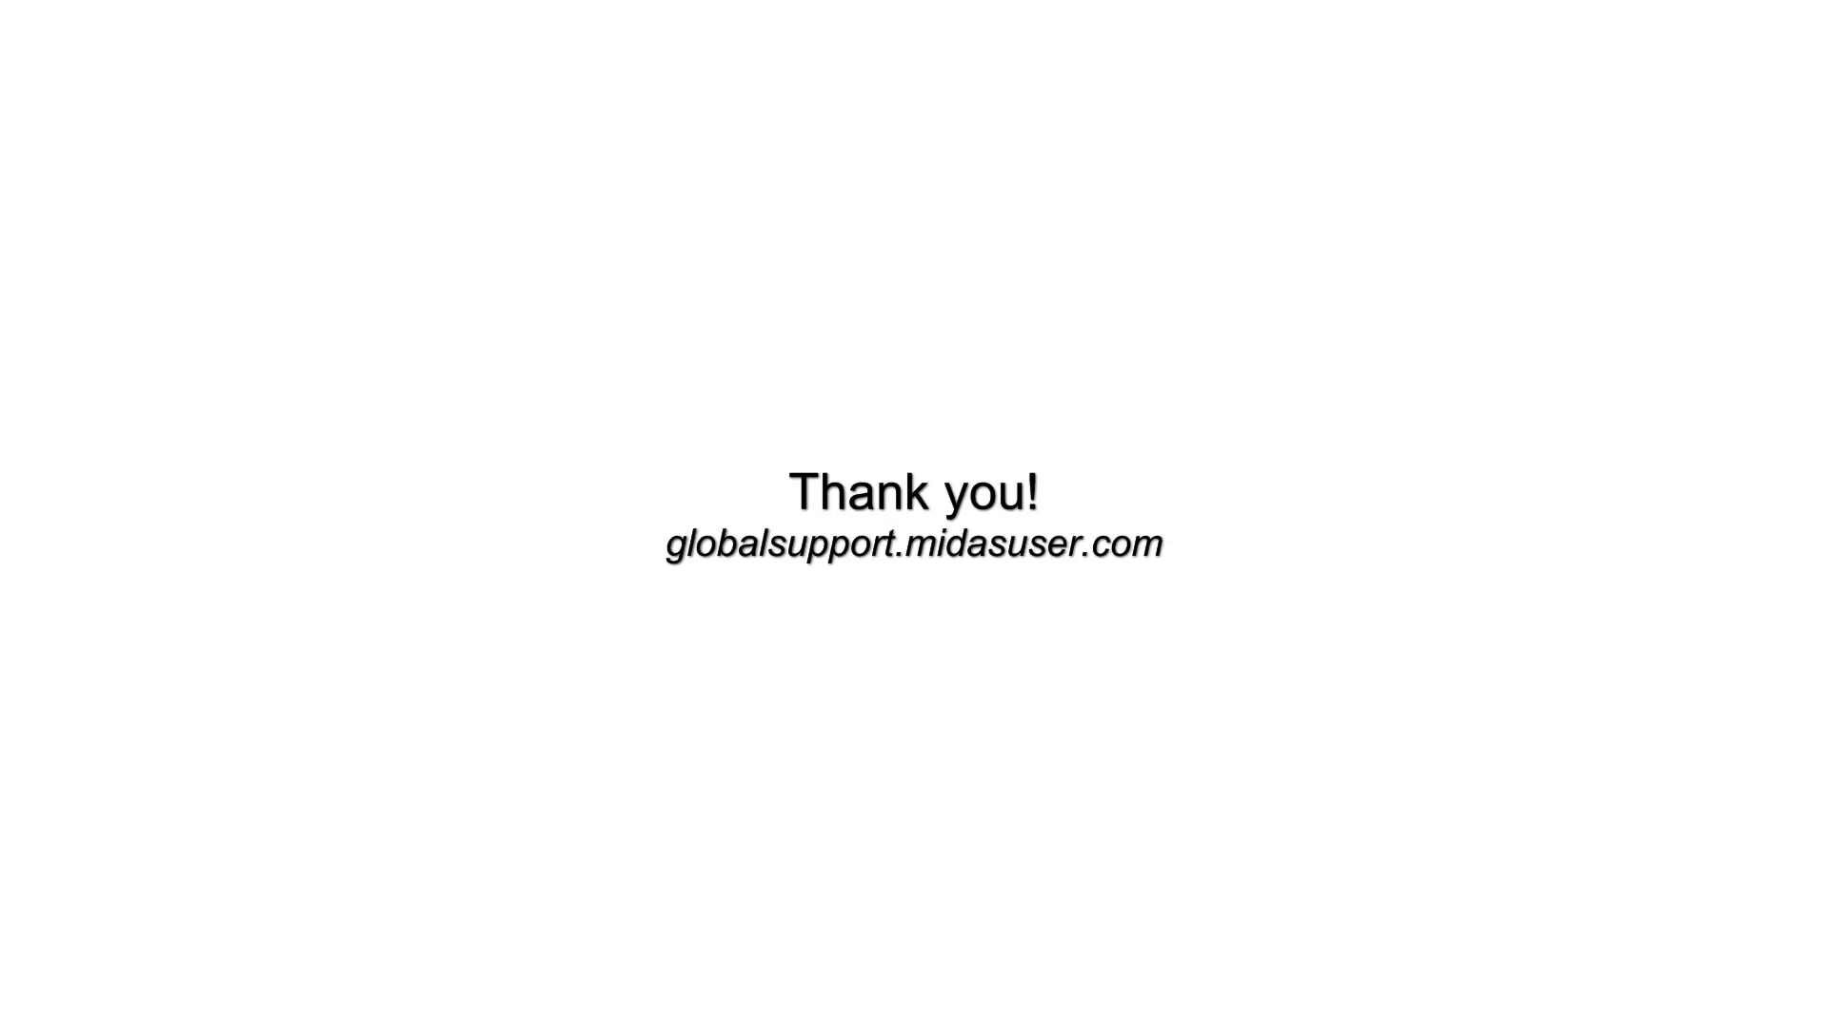